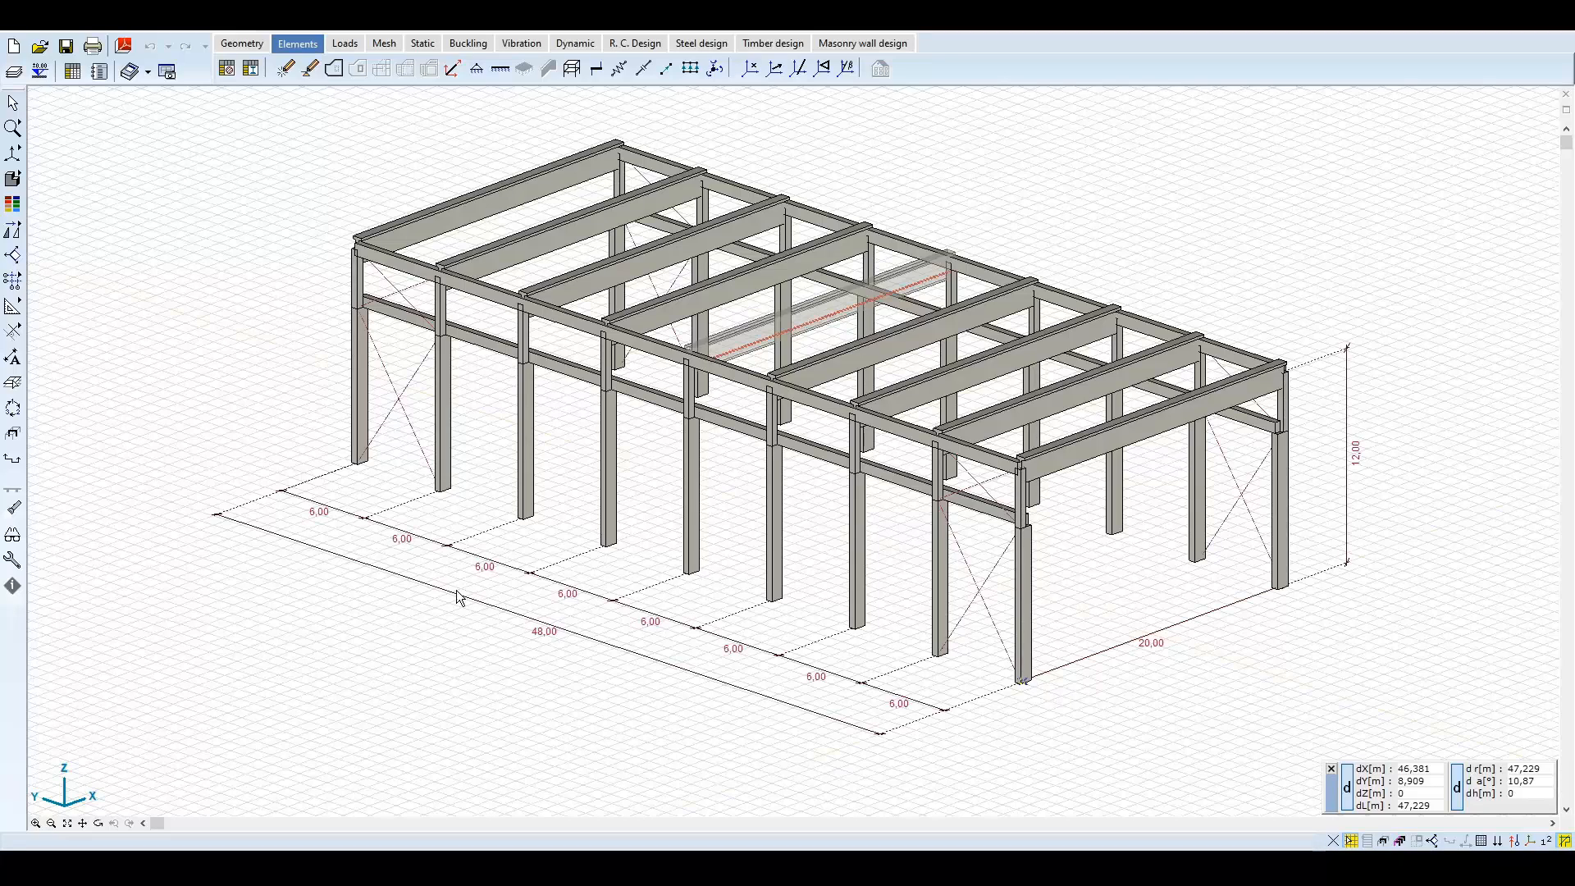
# Switch the hall model to wireframe display and examine the element data of the columns and crane beams.
pyautogui.click(13, 179)
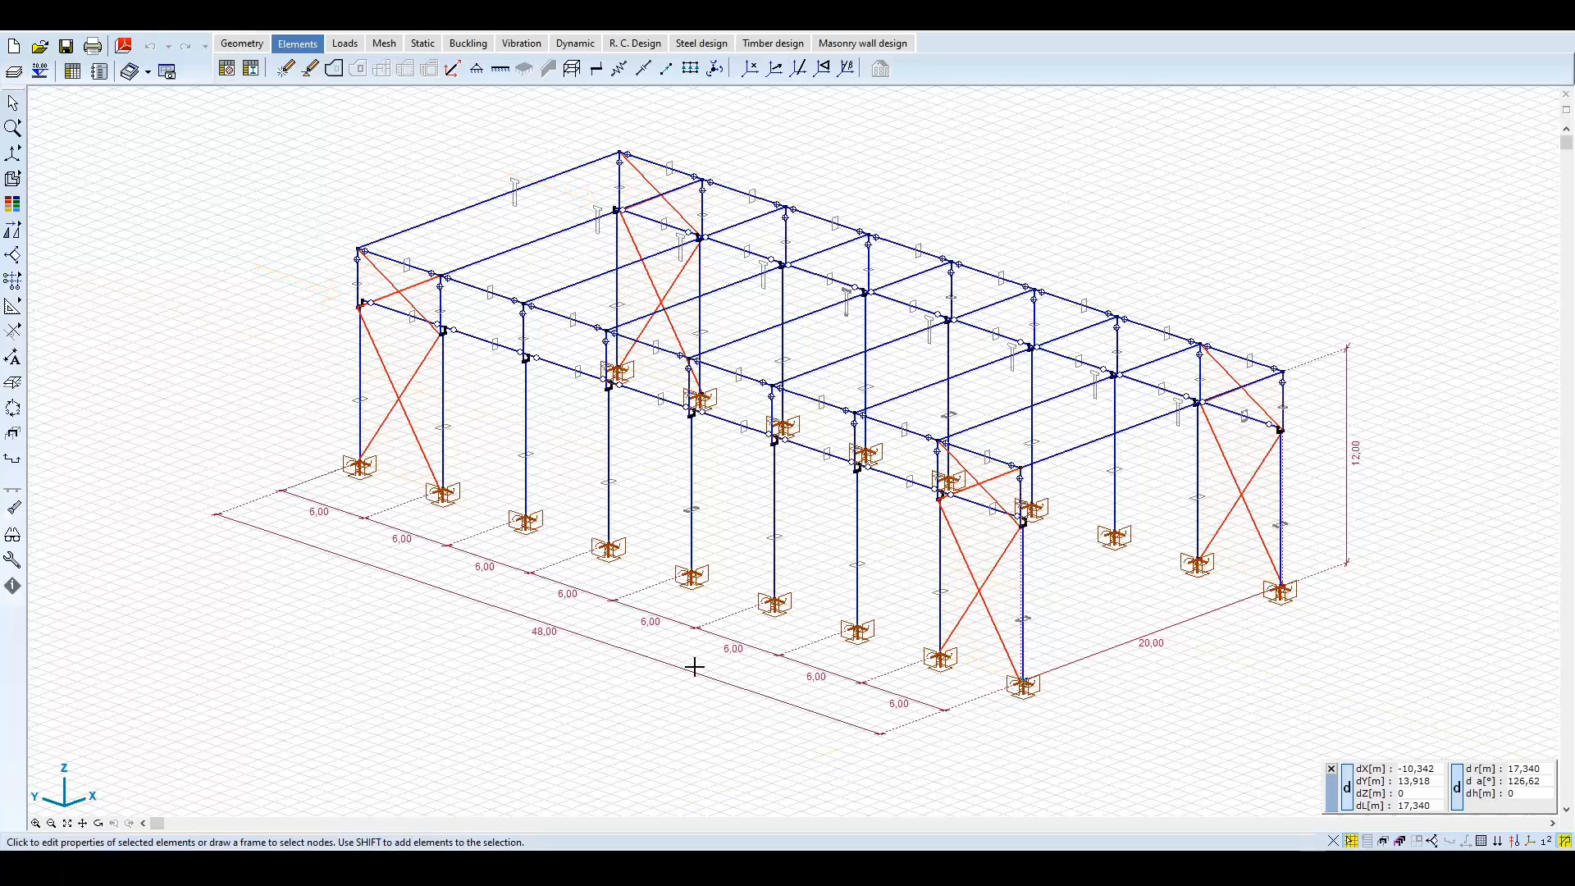
pyautogui.moveTo(775, 566)
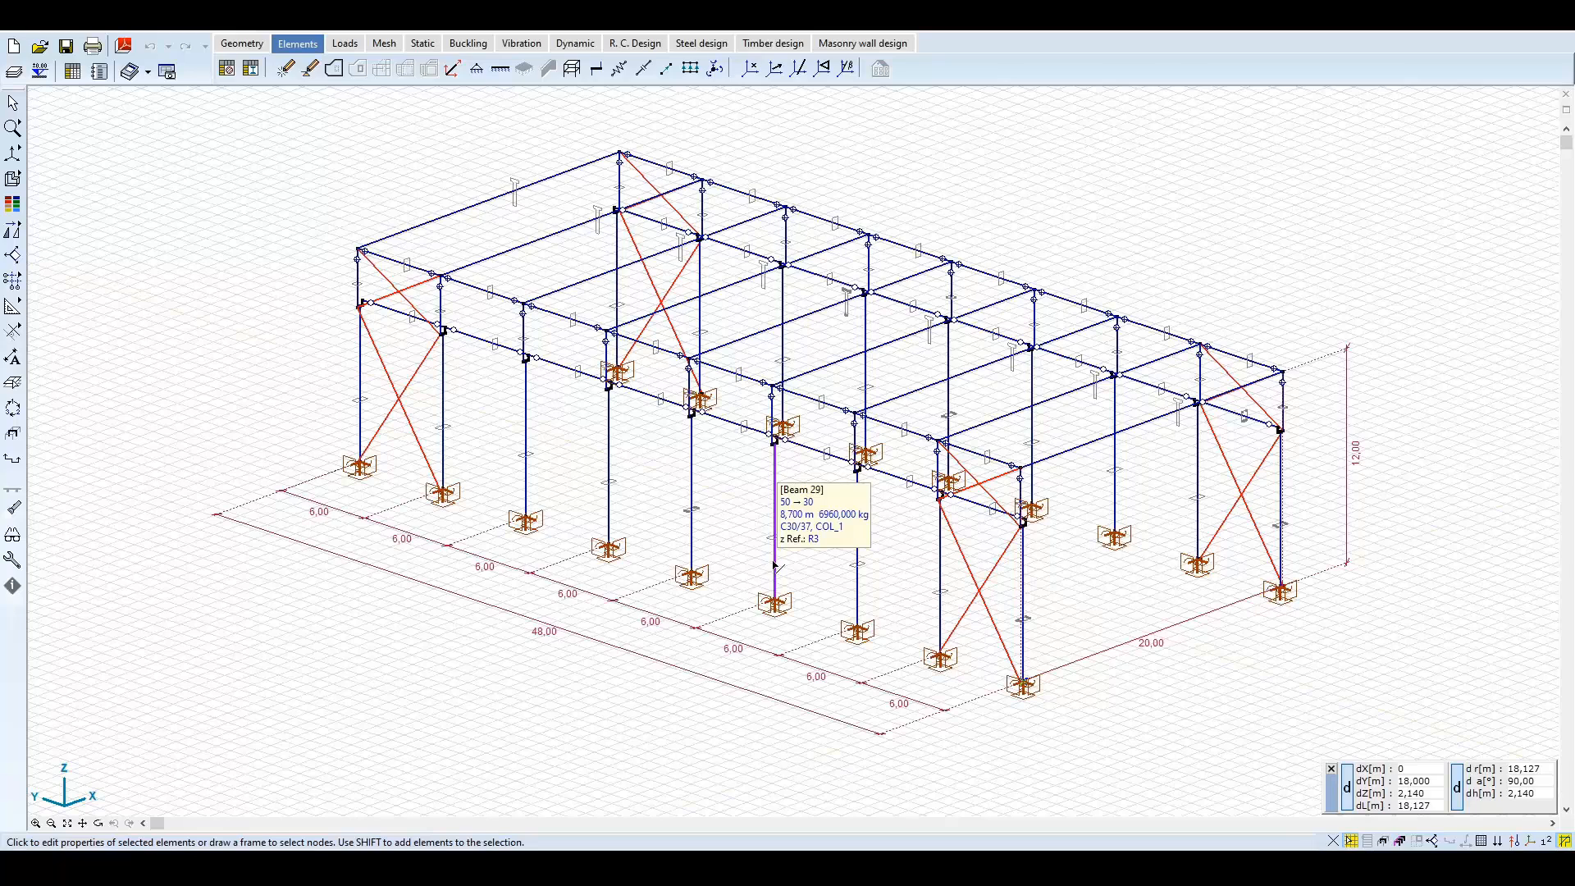
pyautogui.moveTo(962, 562)
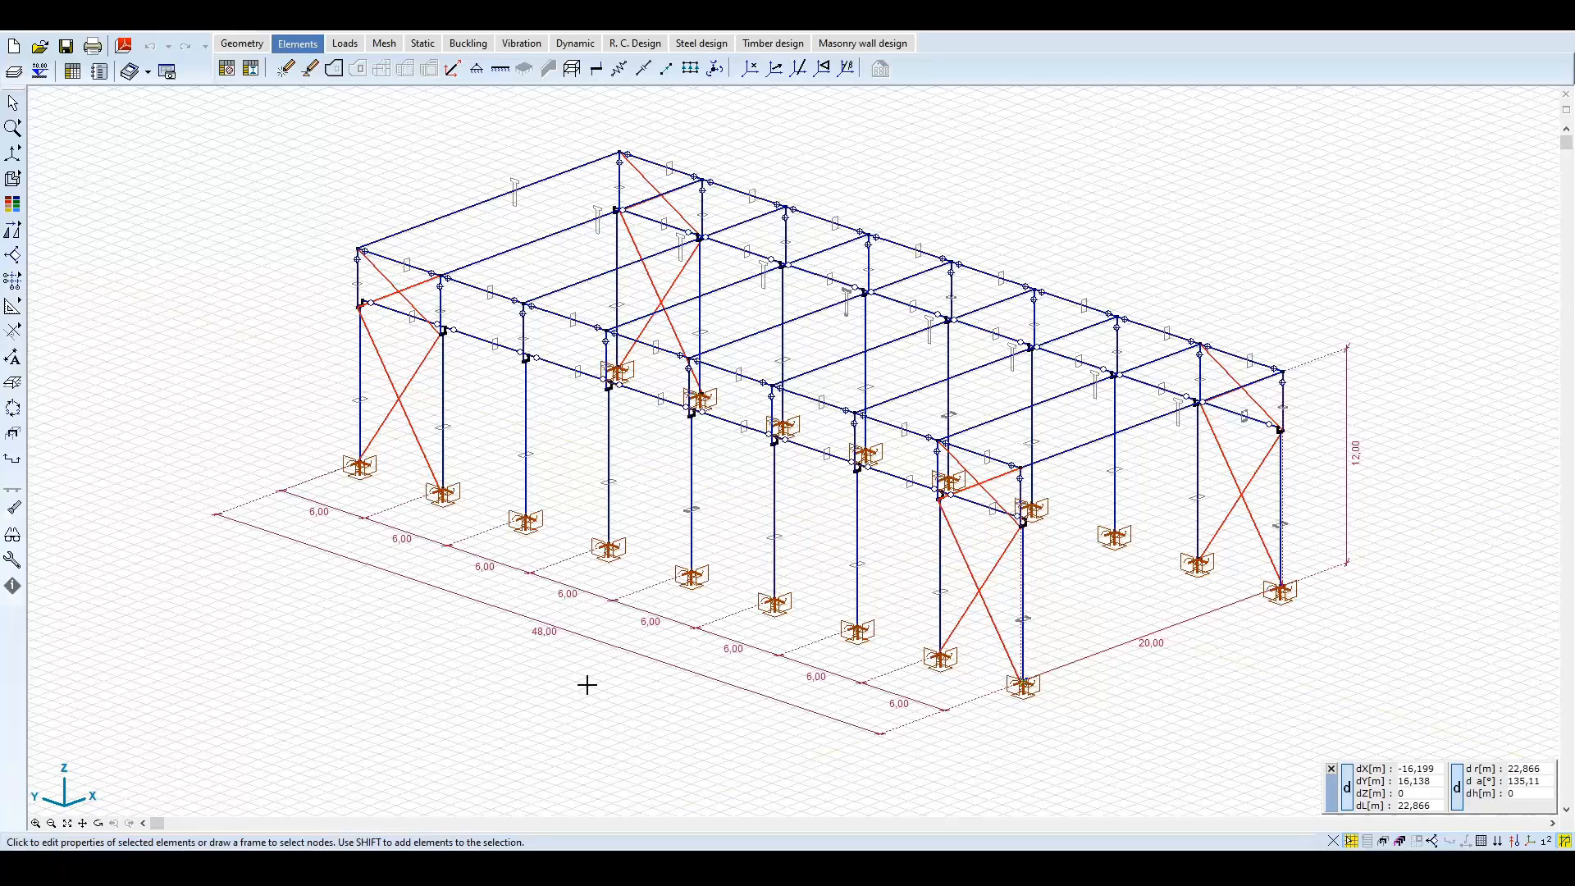
pyautogui.scroll(5, 800, 450)
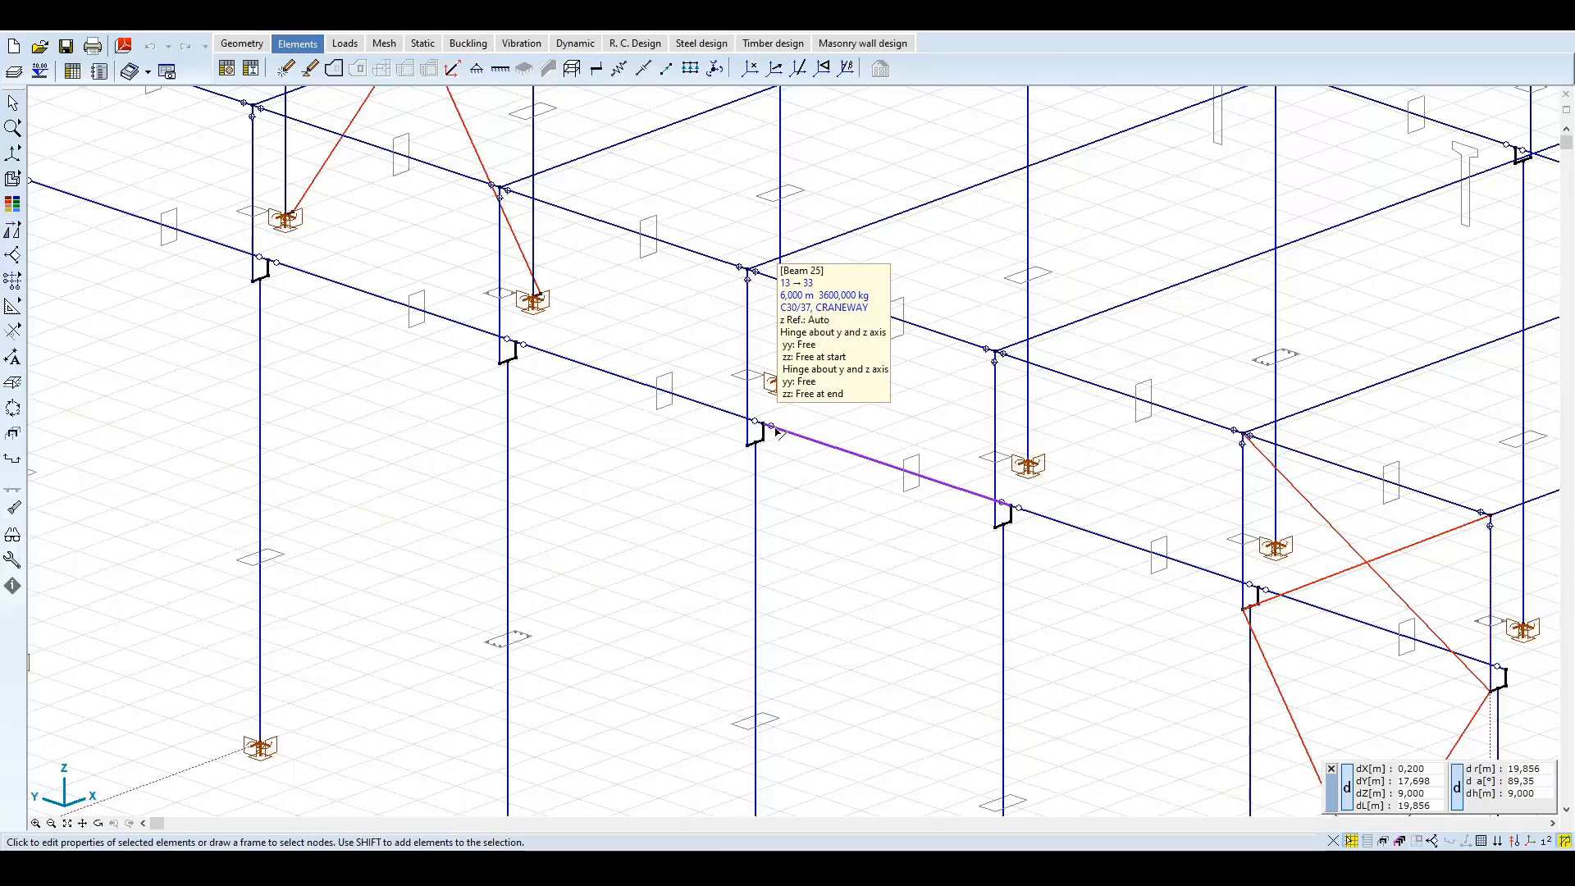
pyautogui.scroll(-5, 827, 538)
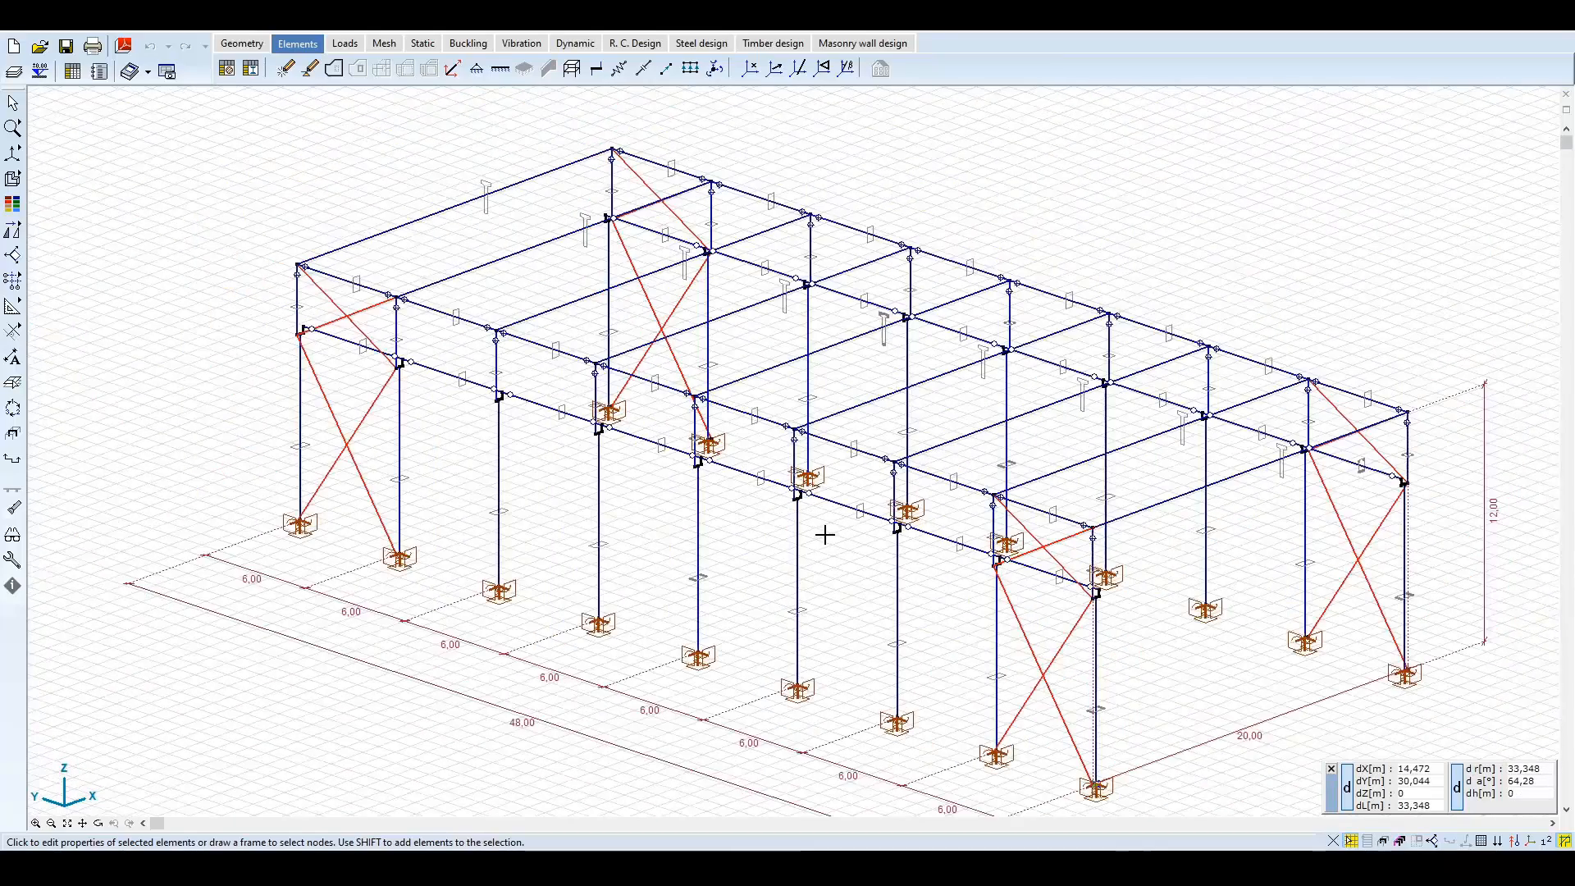
pyautogui.scroll(-1, 820, 533)
pyautogui.scroll(-1, 841, 549)
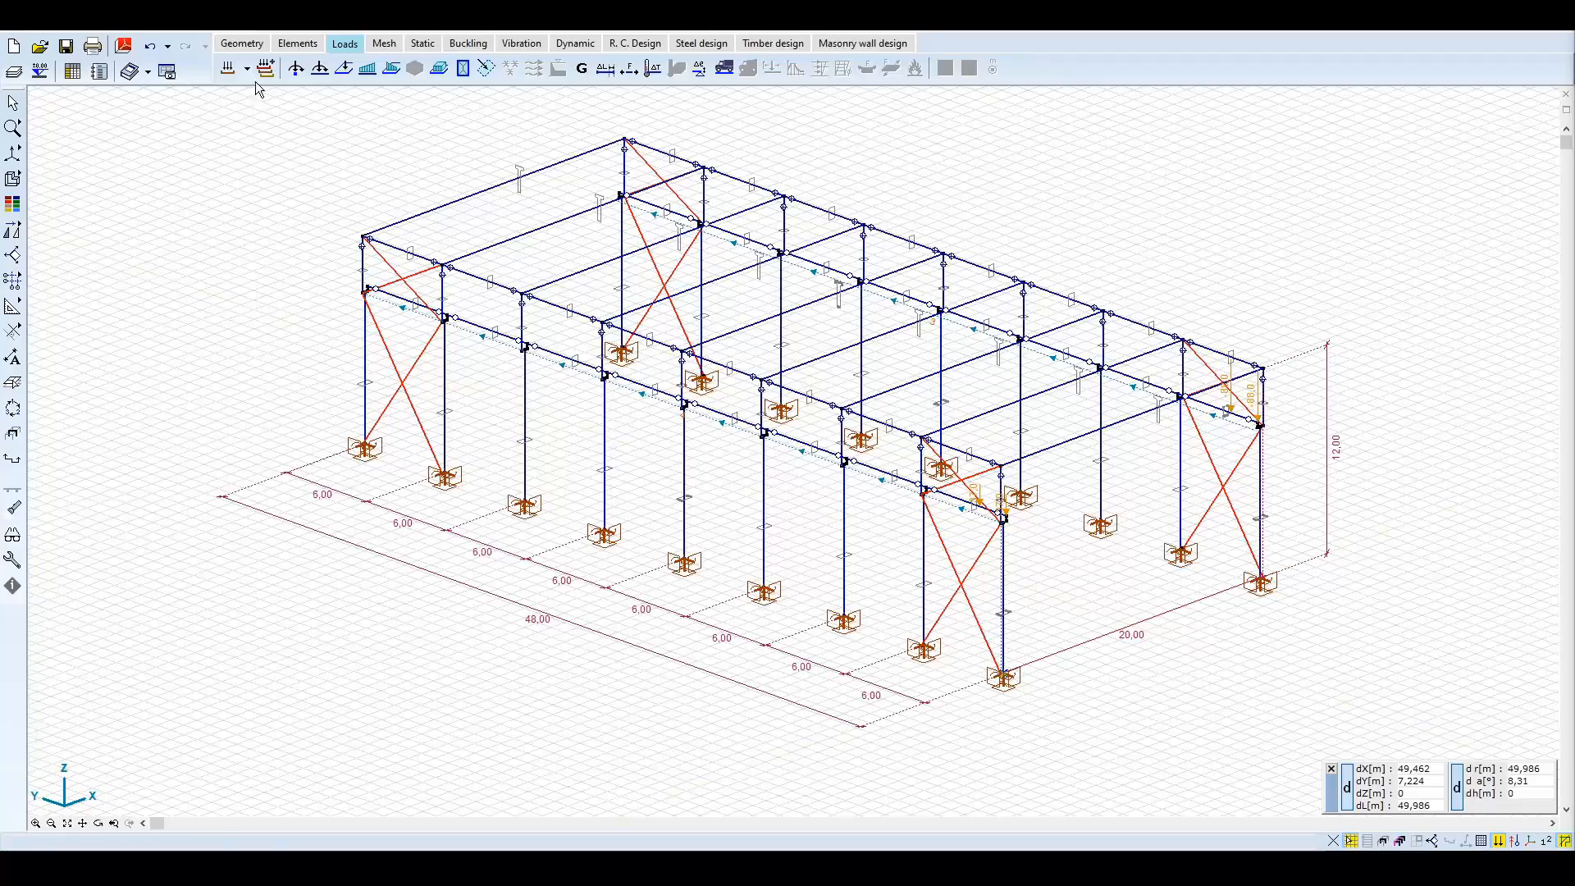
# Review the load groups with Fatigue collapsed and inspect its entry in the maximized critical load group combinations table.
pyautogui.click(228, 68)
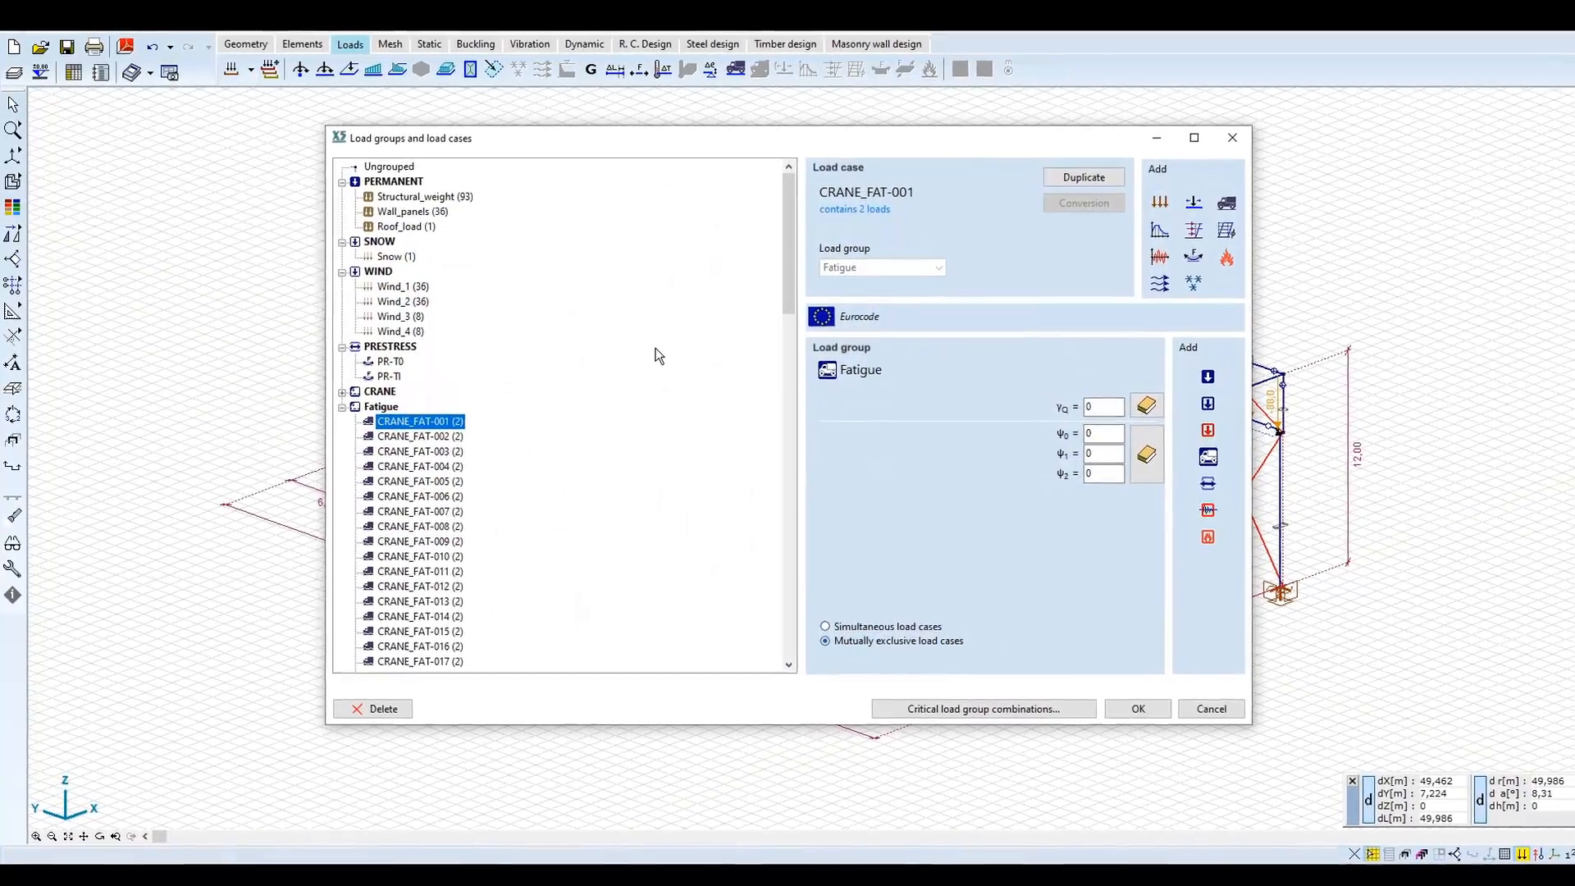
pyautogui.doubleClick(370, 423)
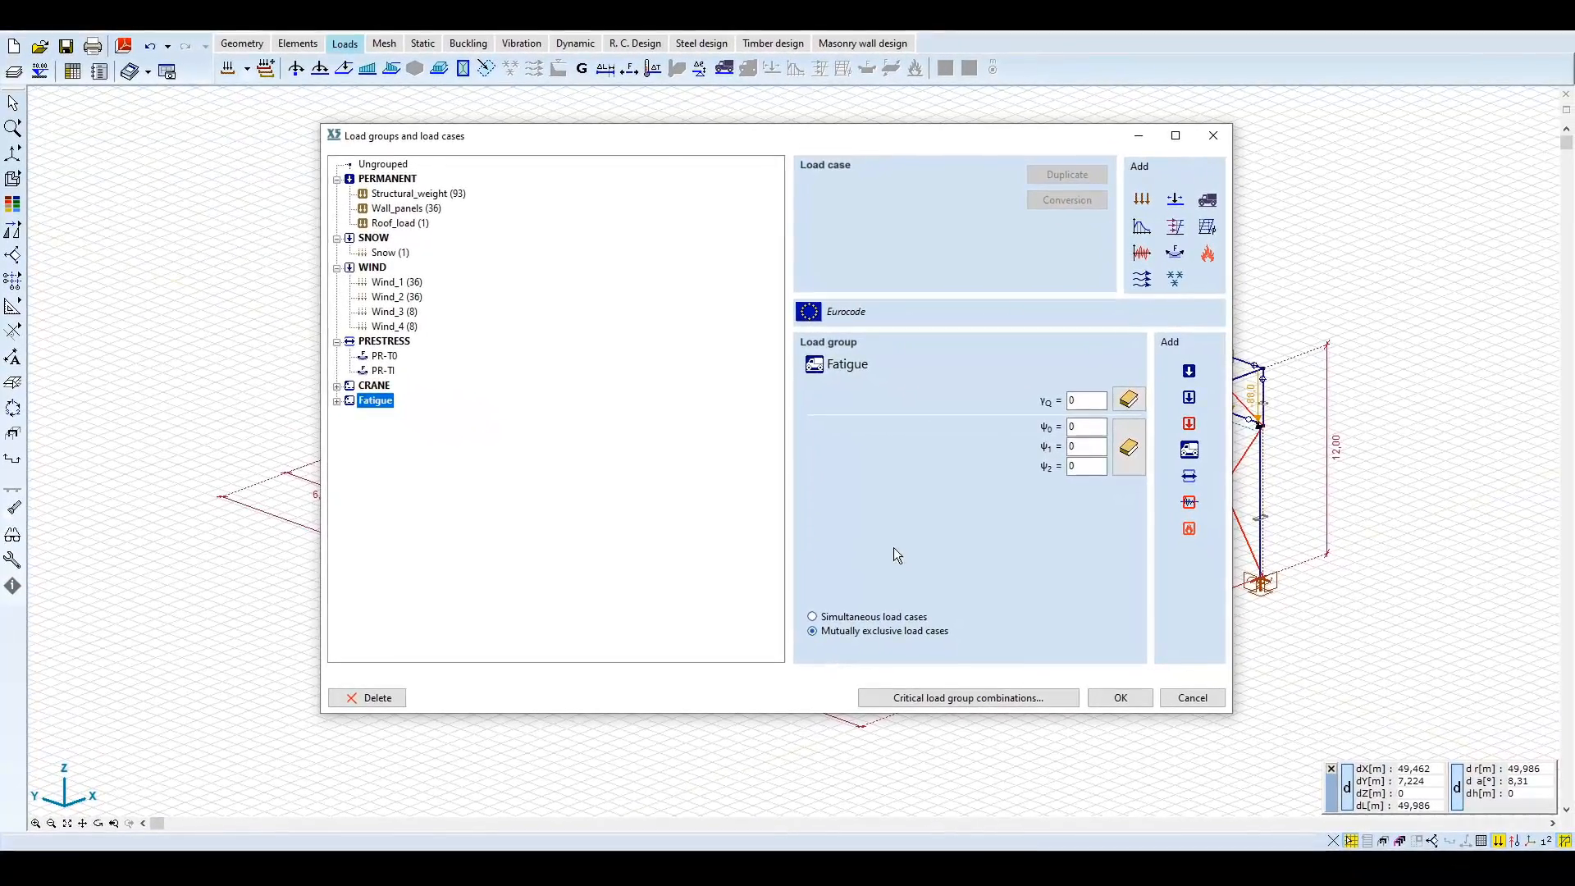
pyautogui.click(993, 697)
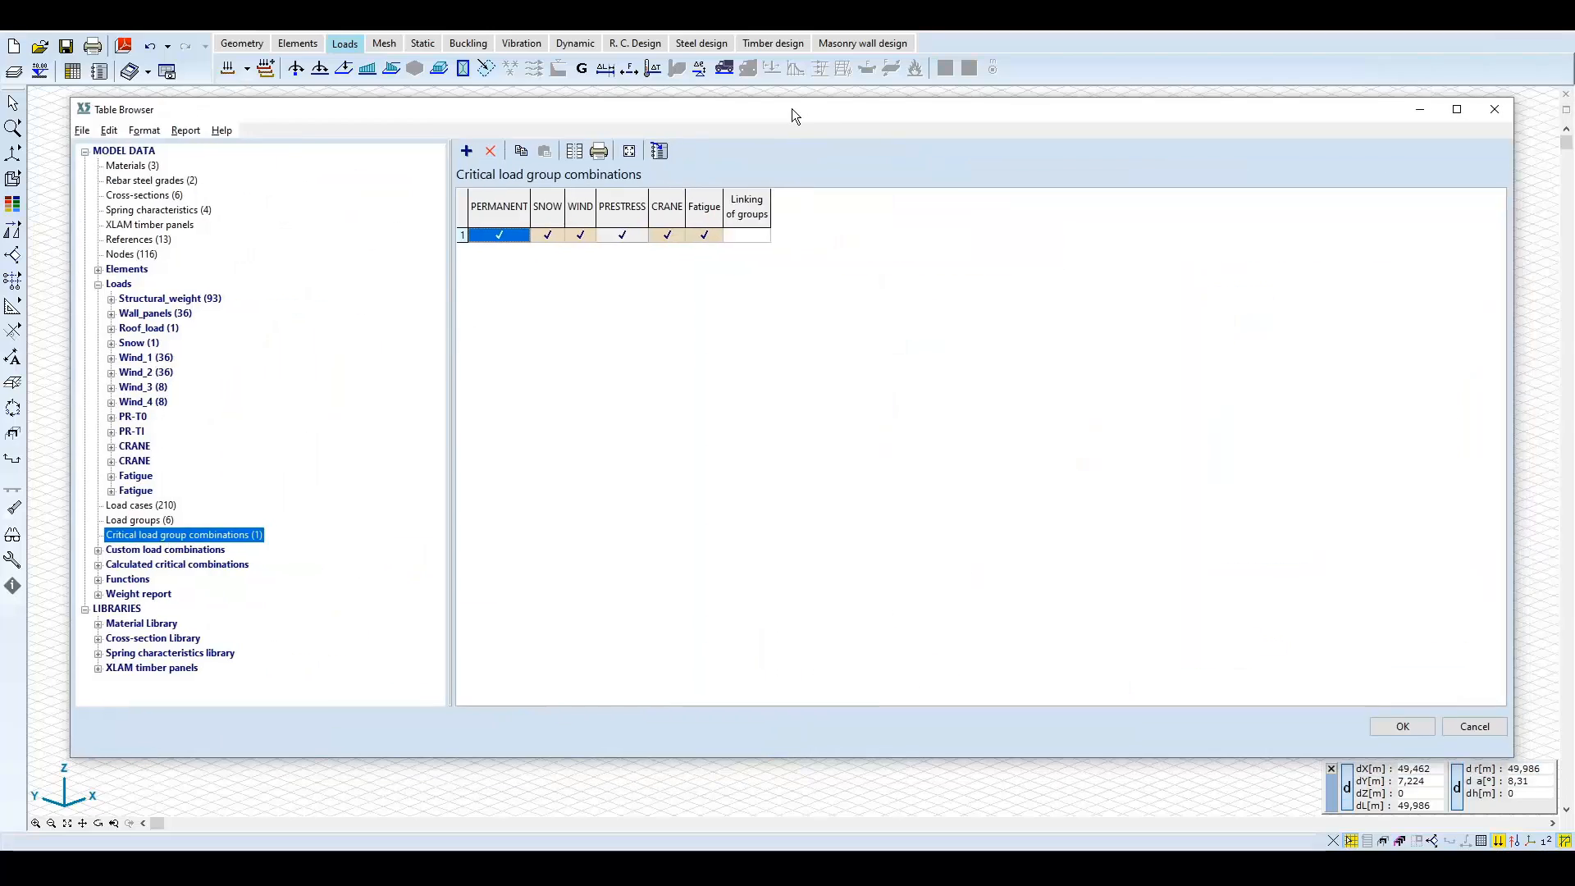
pyautogui.doubleClick(791, 108)
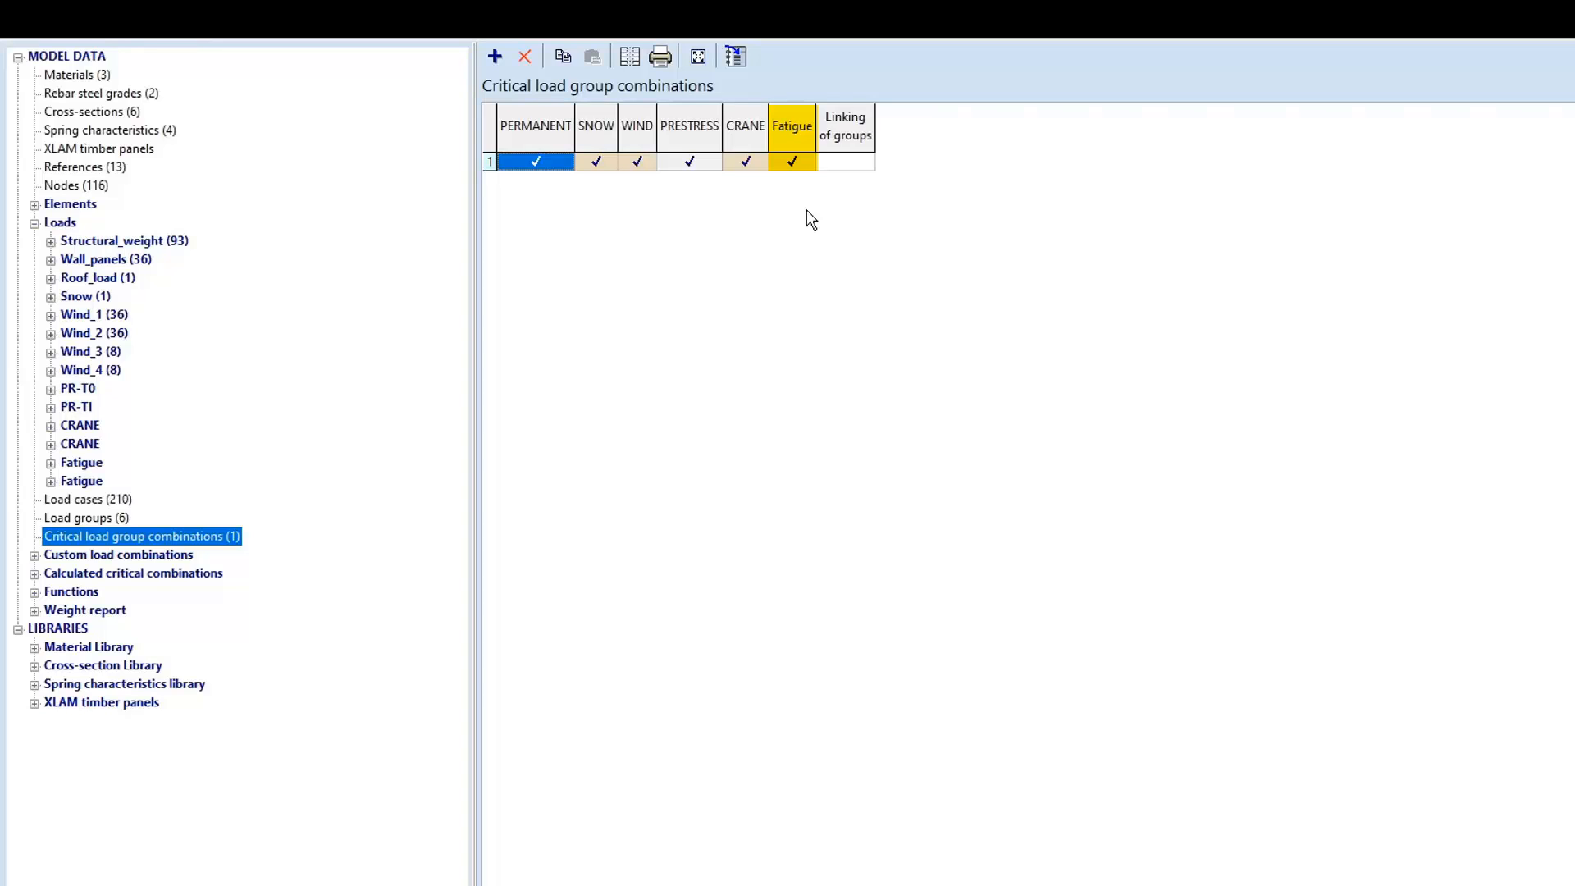
pyautogui.click(795, 159)
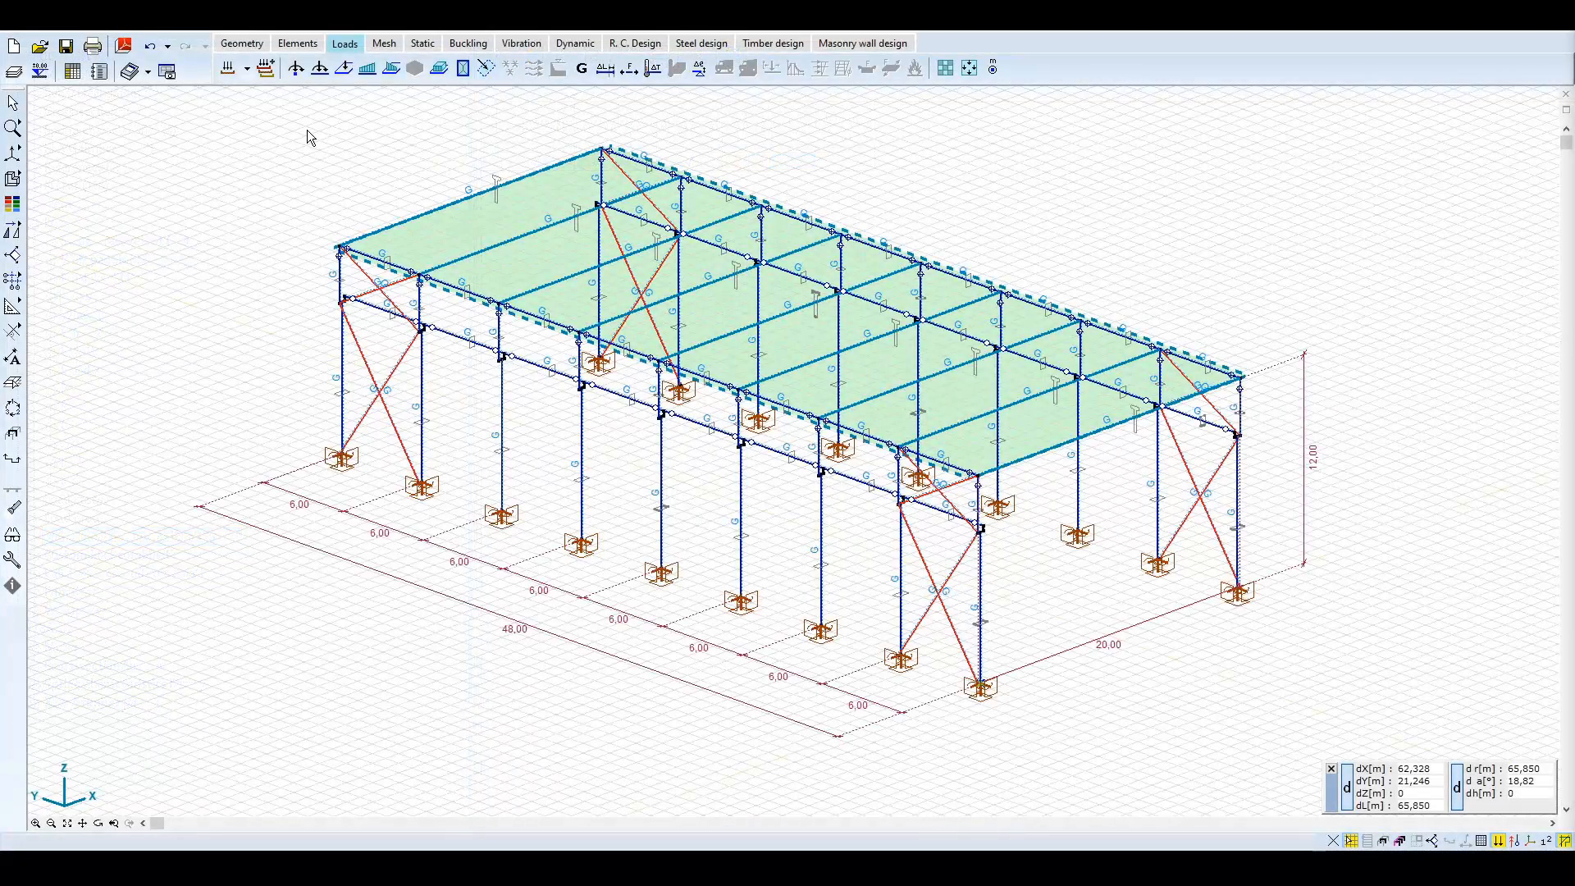
# Display the Structural_weight, Wall_panels and Roof_load load cases one after another on the model.
pyautogui.click(247, 69)
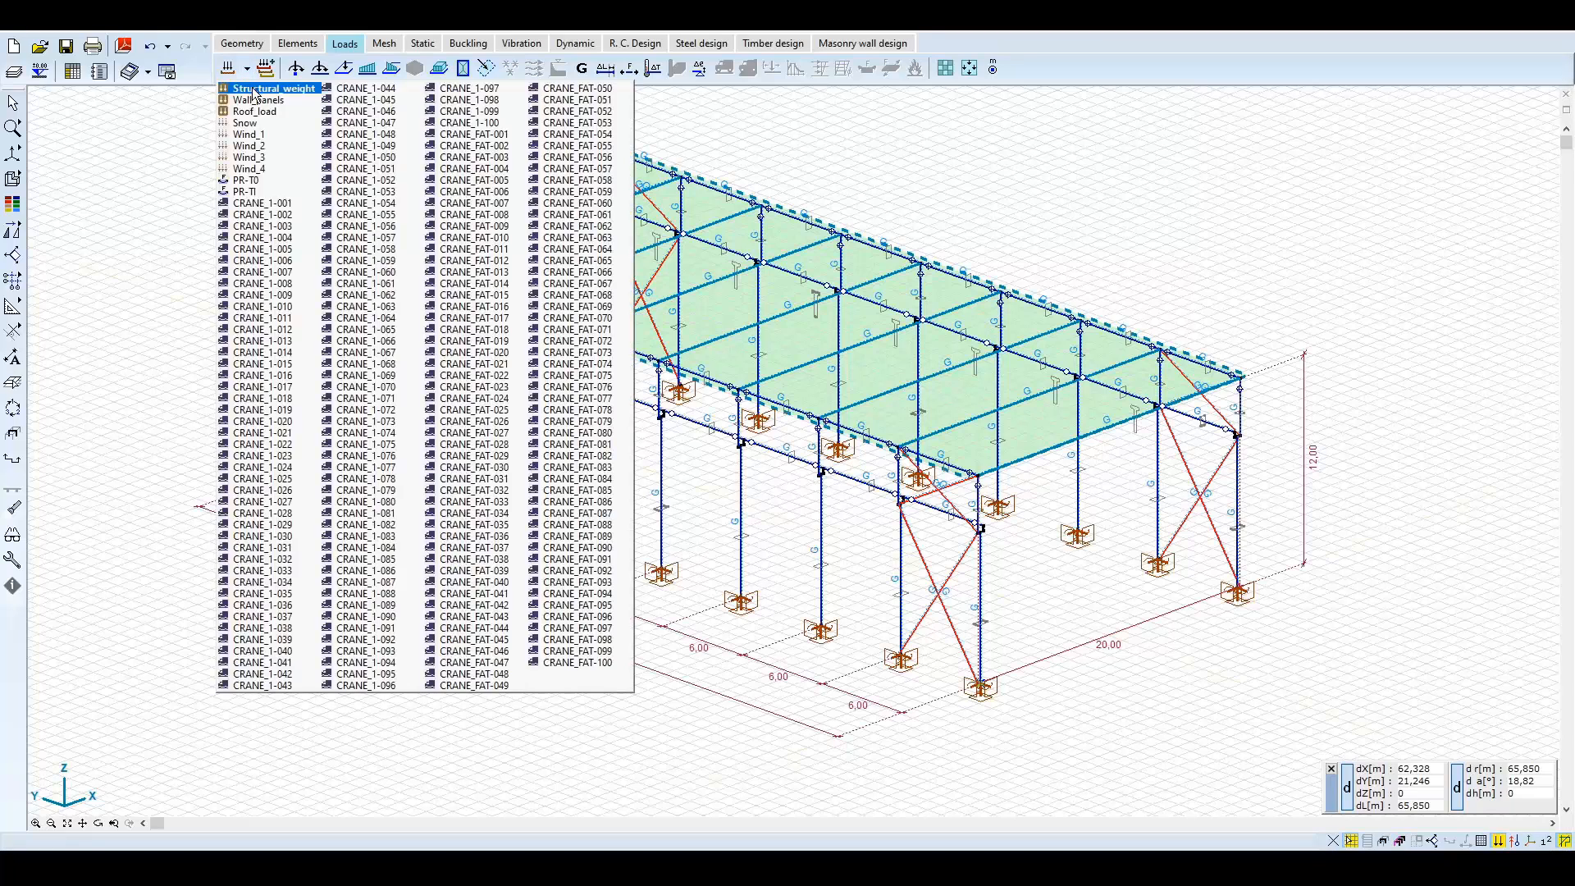
pyautogui.click(255, 89)
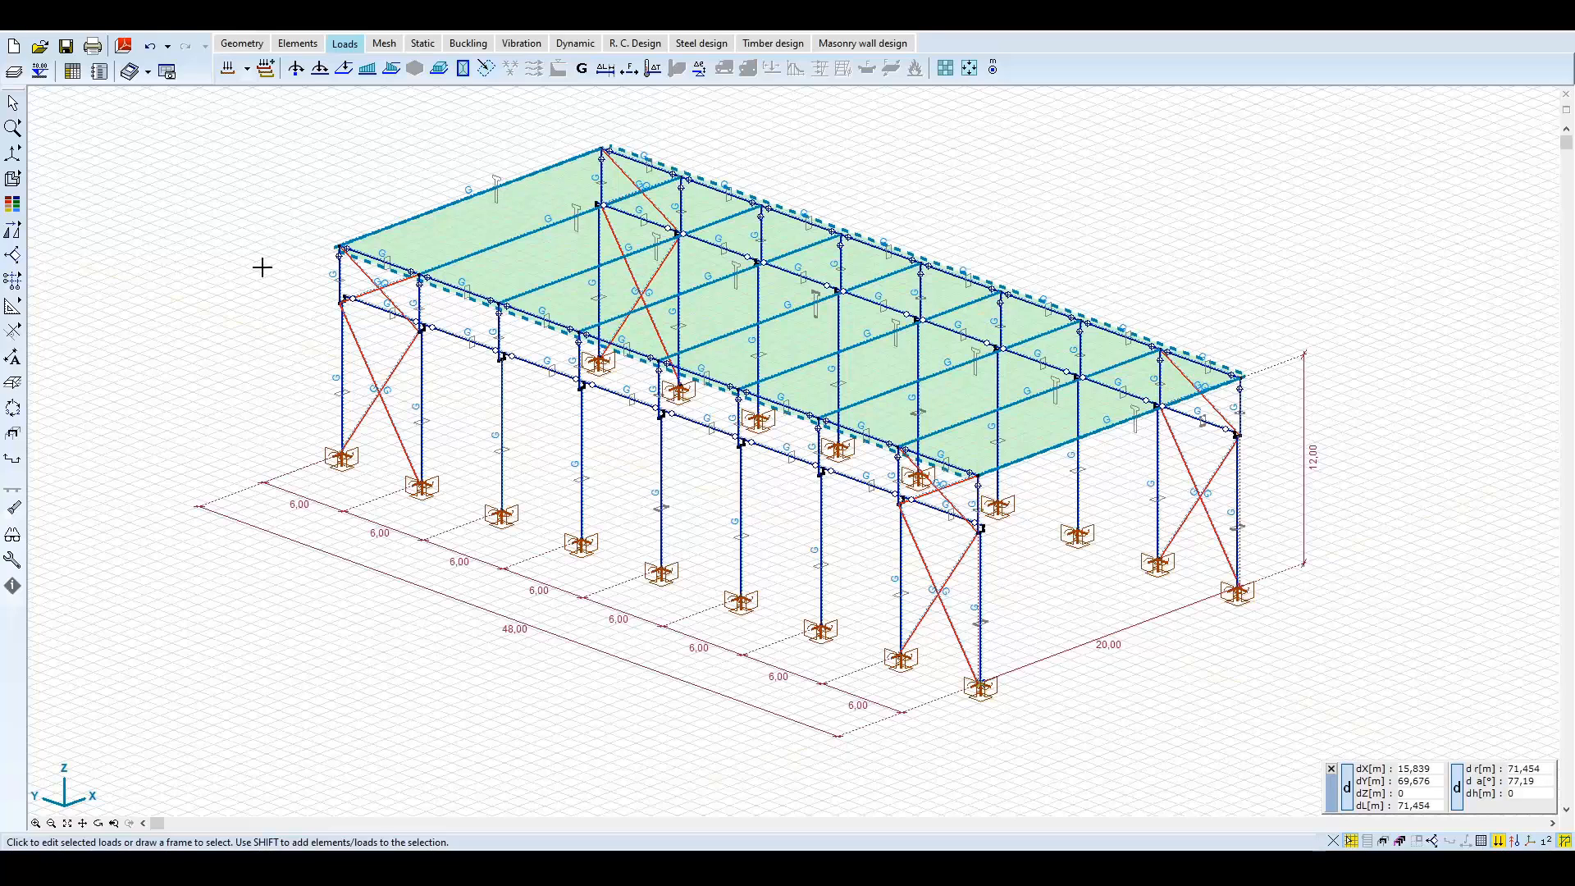
pyautogui.click(246, 69)
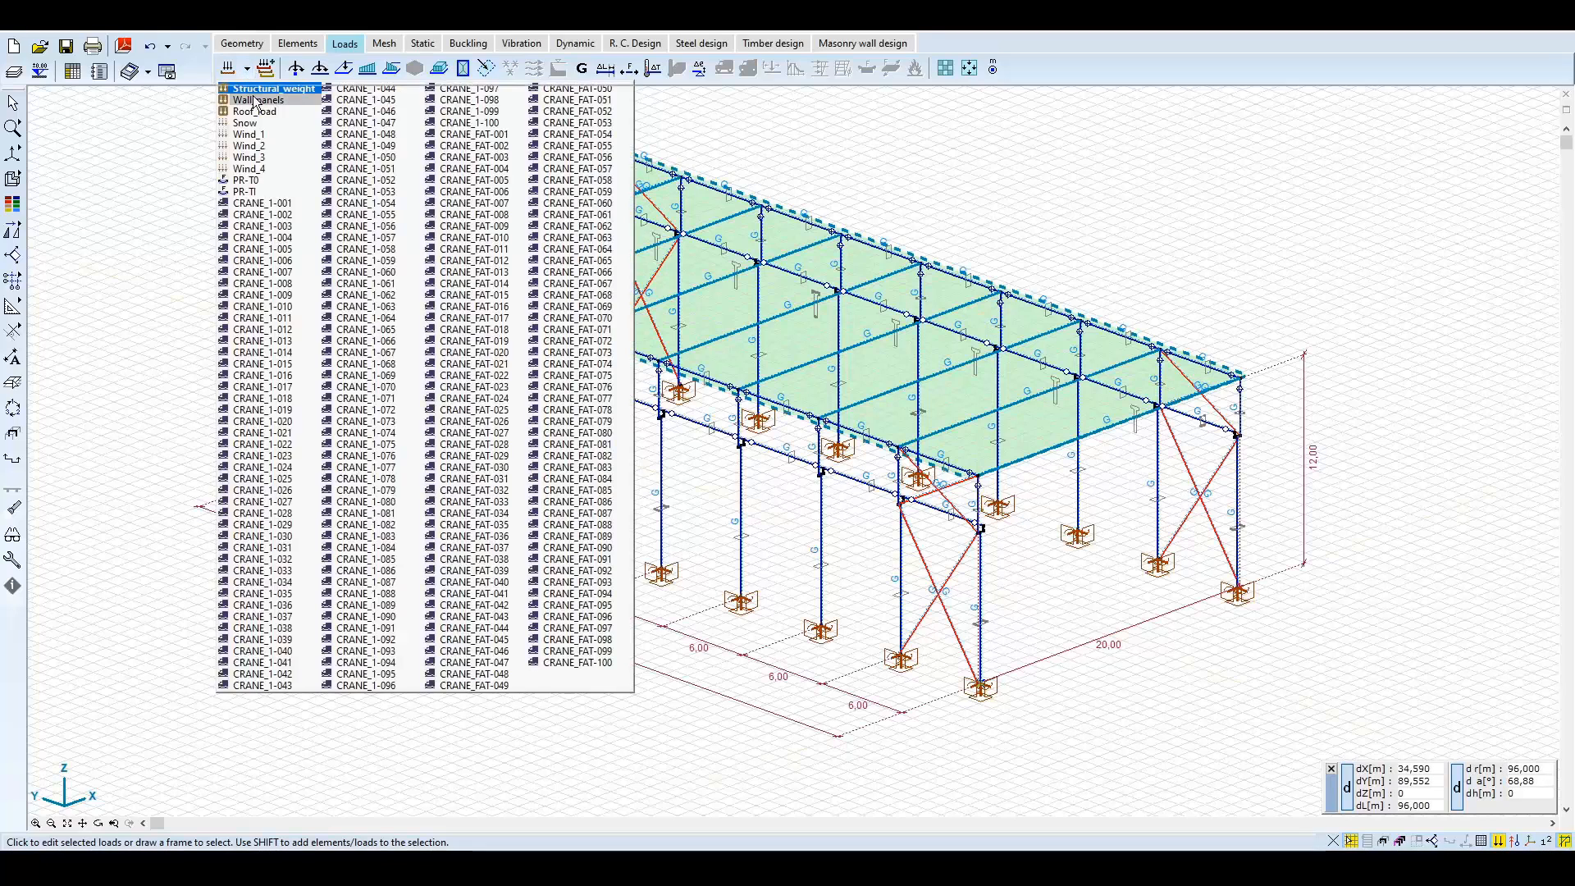
pyautogui.click(263, 99)
pyautogui.moveTo(343, 235)
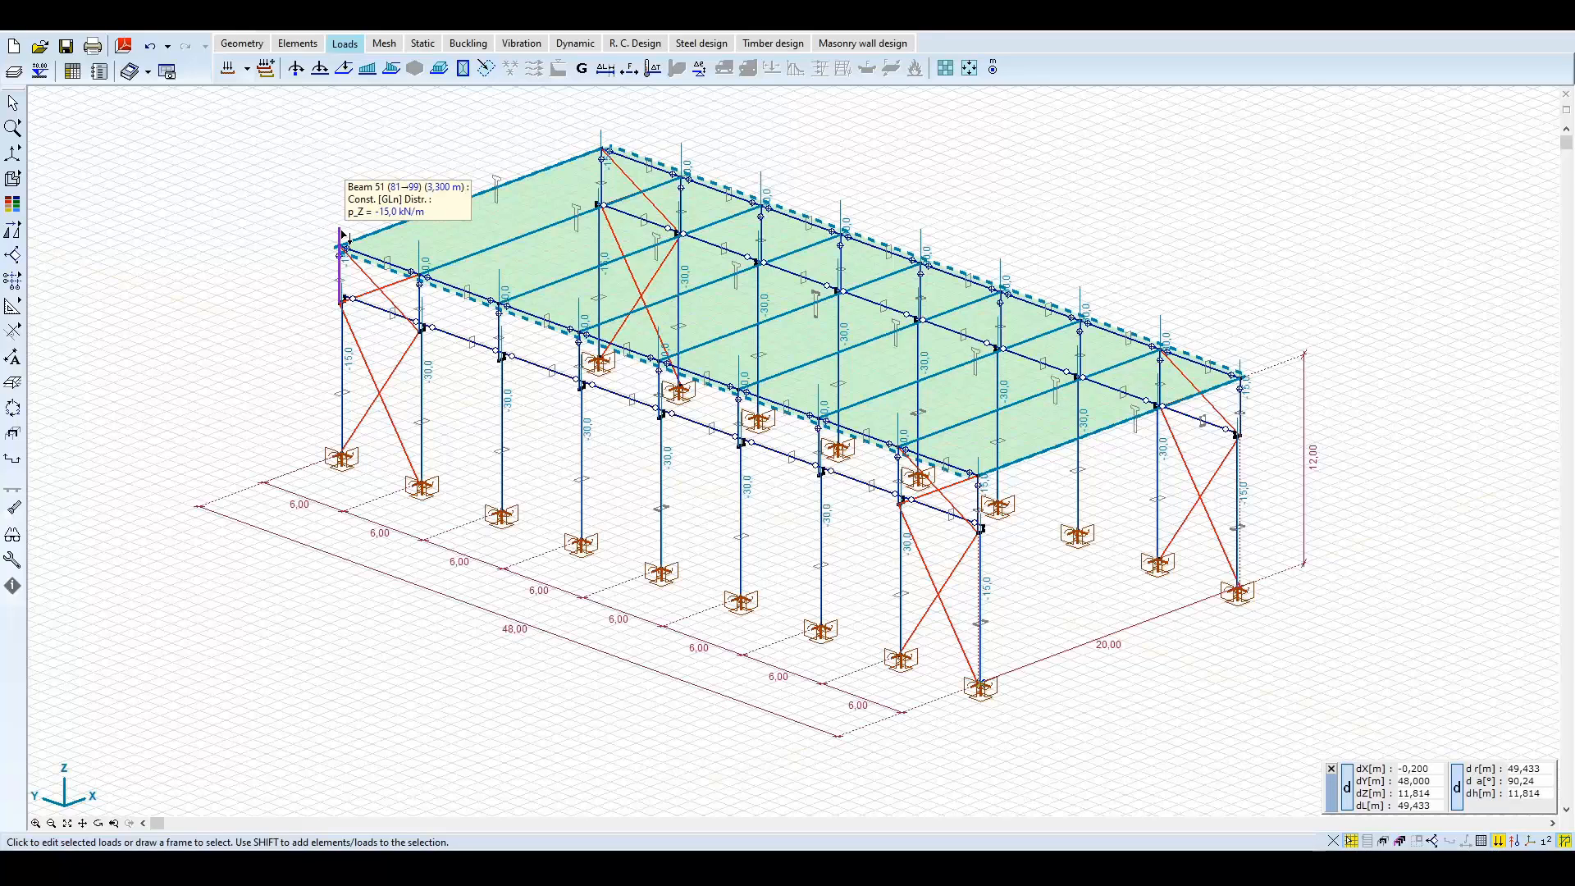
pyautogui.click(246, 69)
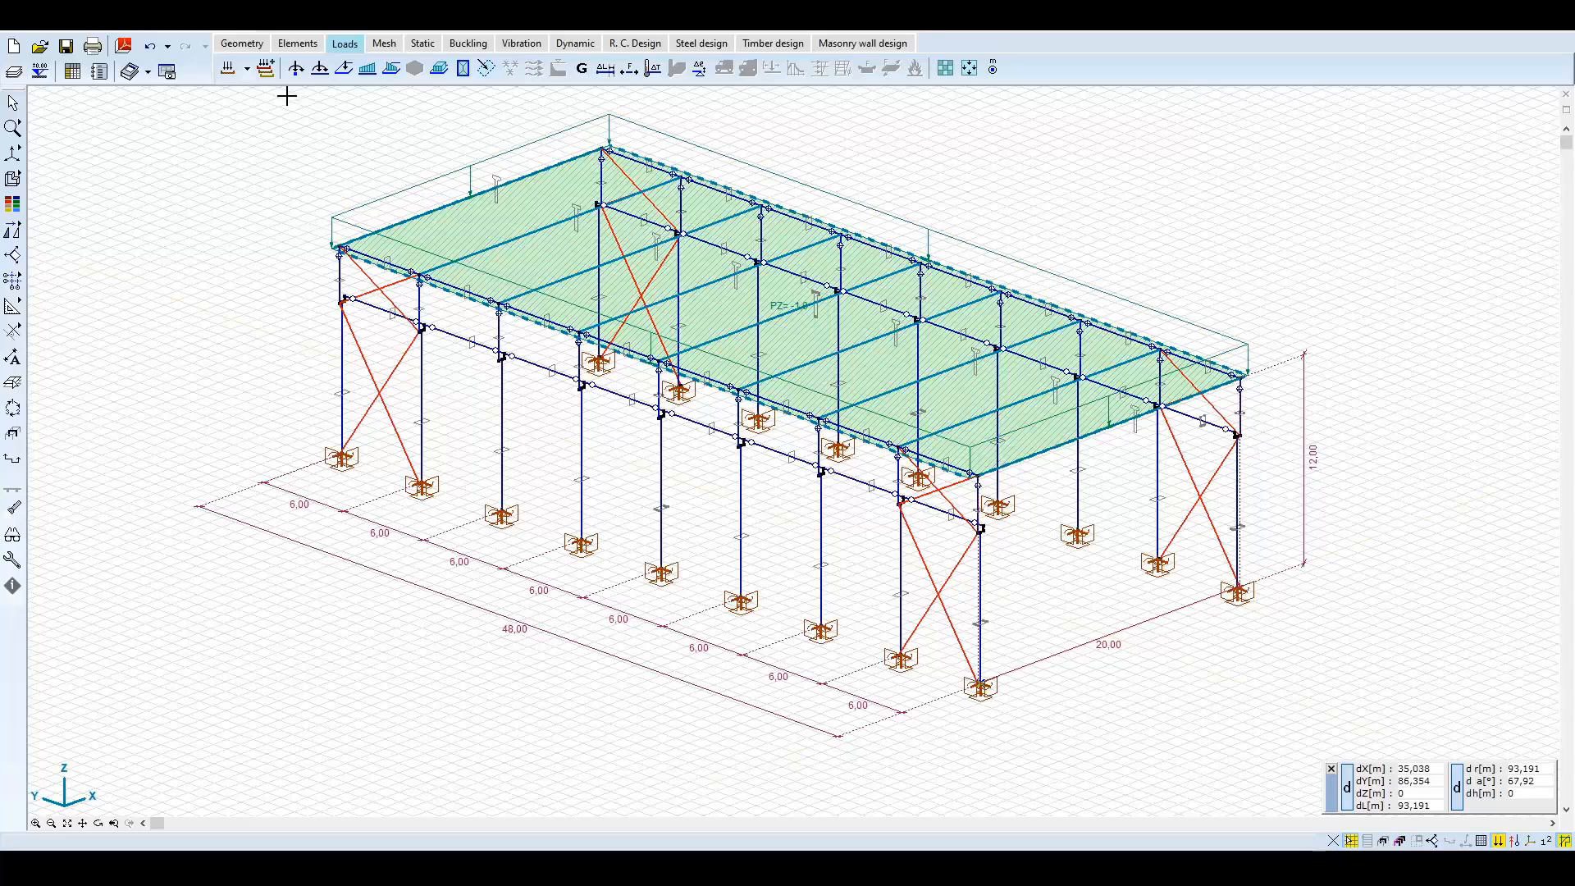
# Display the Snow load case with the load distribution scheme and derived surface load over trusses/beams/ribs turned on.
pyautogui.click(246, 69)
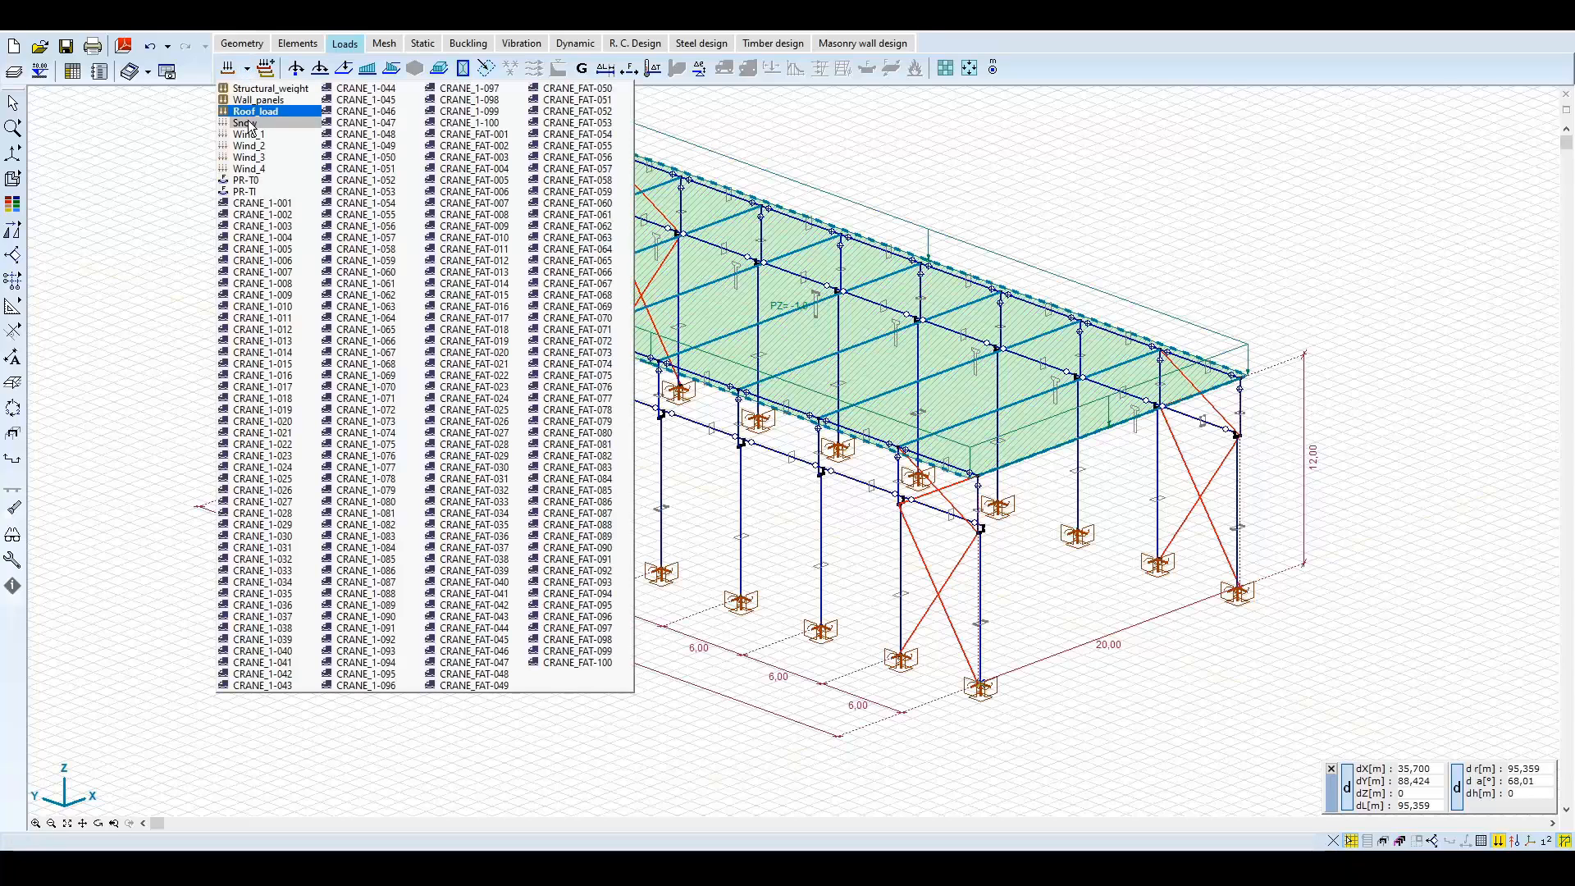
pyautogui.click(249, 123)
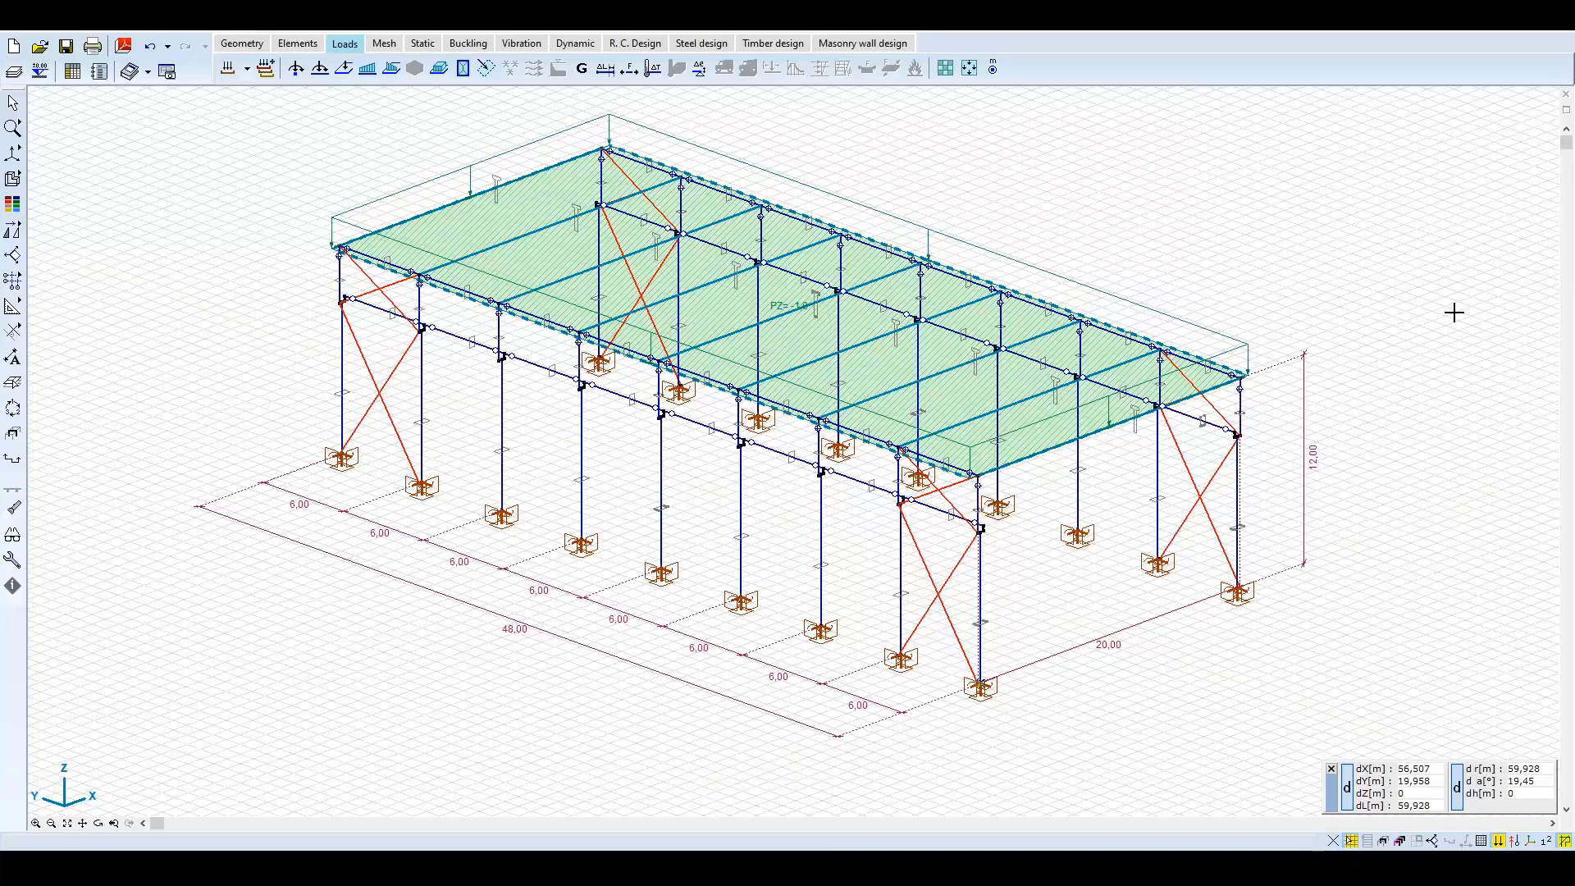
pyautogui.moveTo(1499, 843)
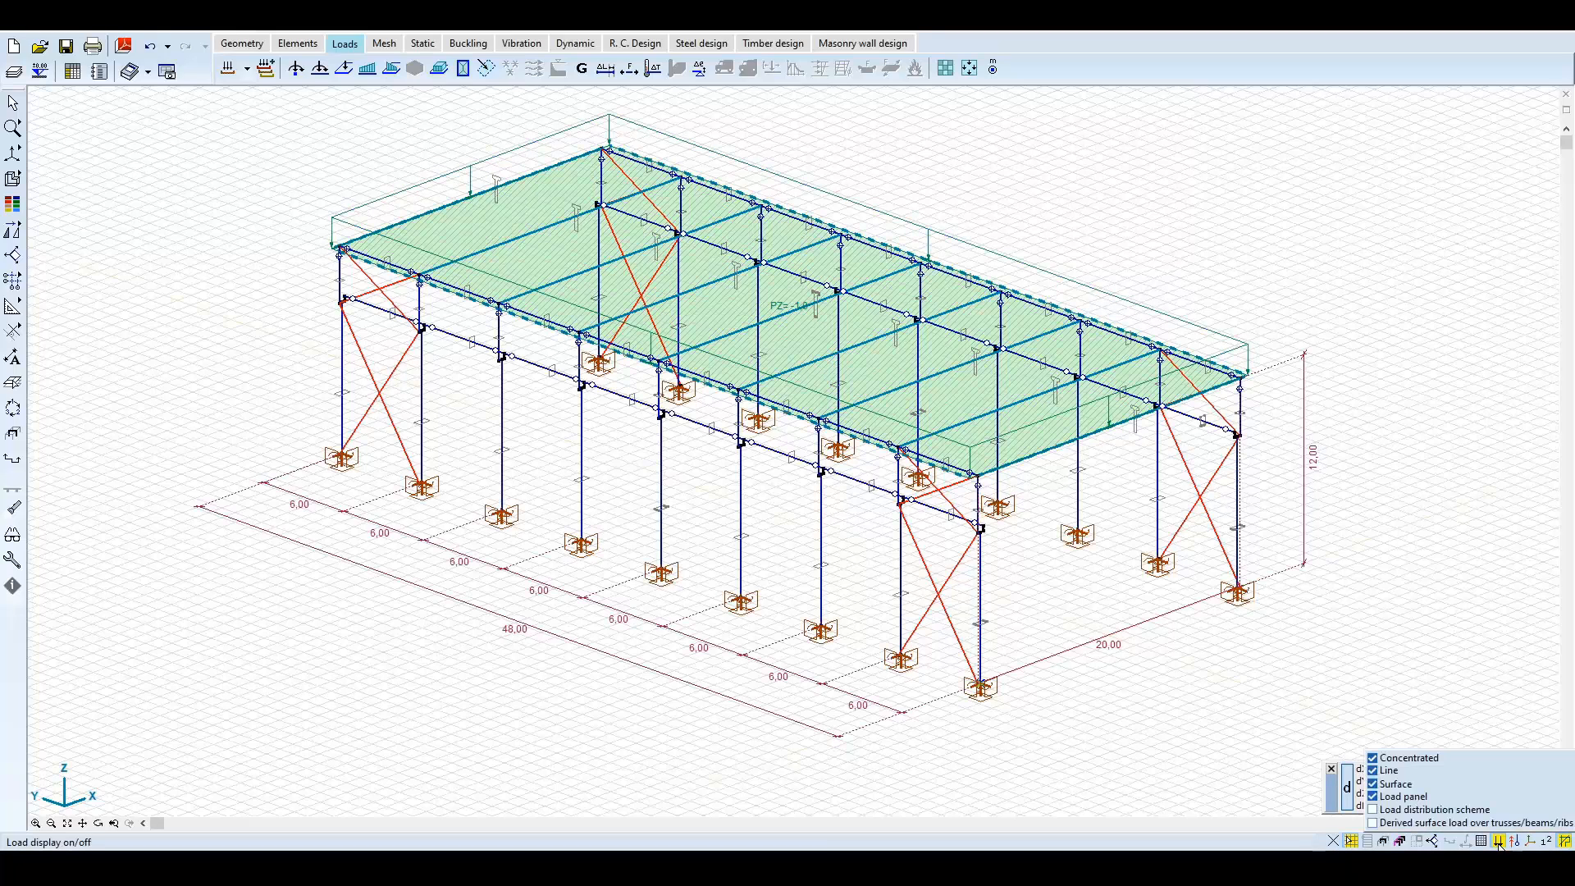
pyautogui.click(1440, 809)
pyautogui.click(1438, 823)
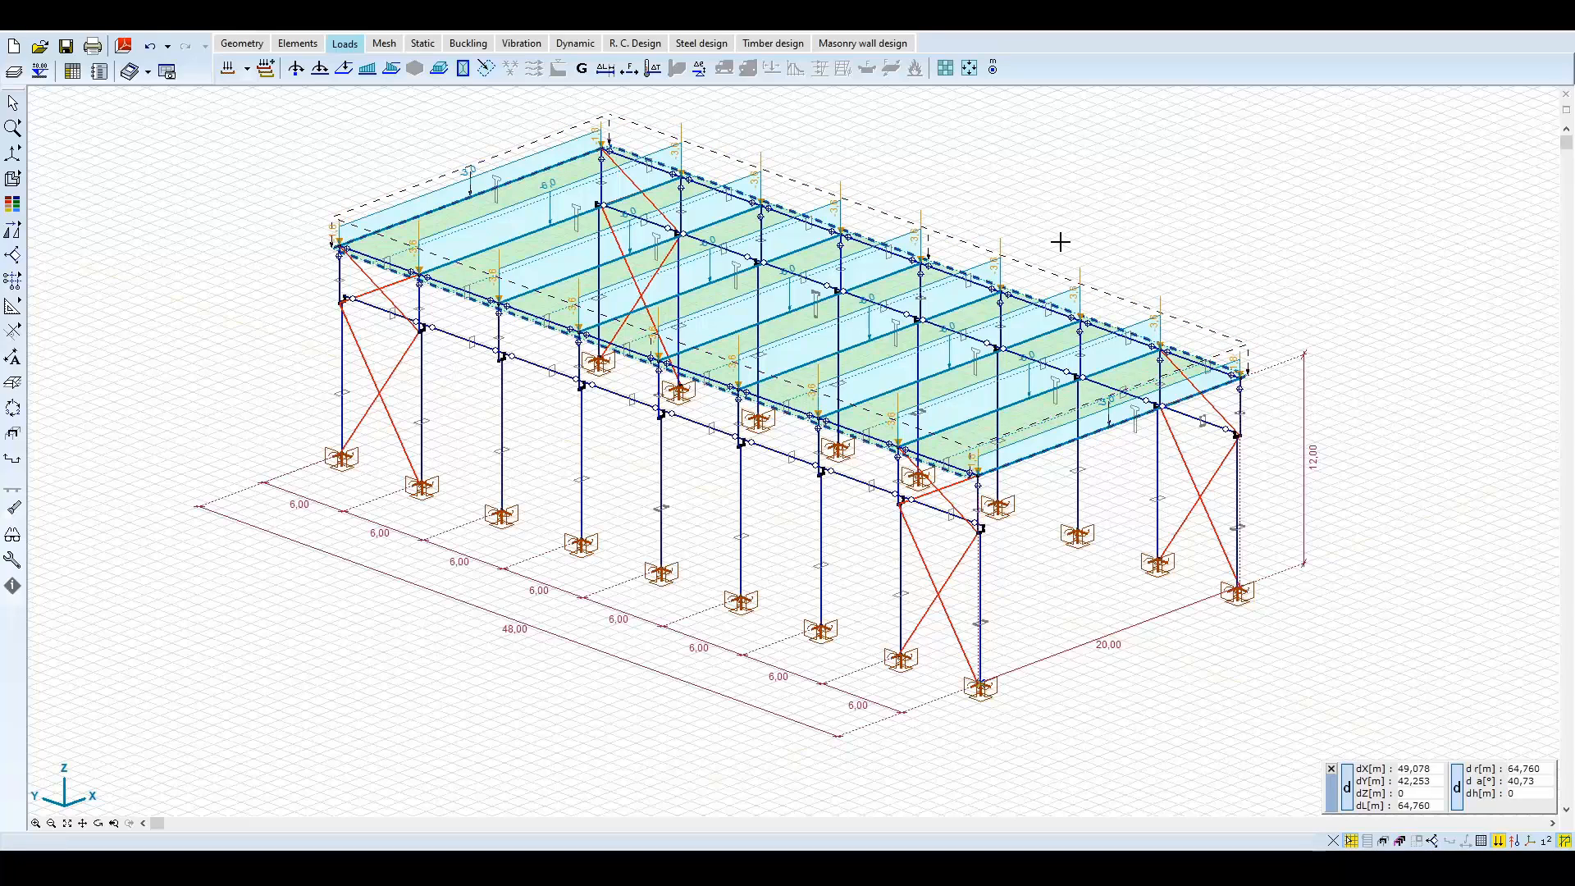
# Display the Wind_1 load case and the Wind_4 load case on the hall's columns.
pyautogui.click(248, 72)
pyautogui.click(246, 136)
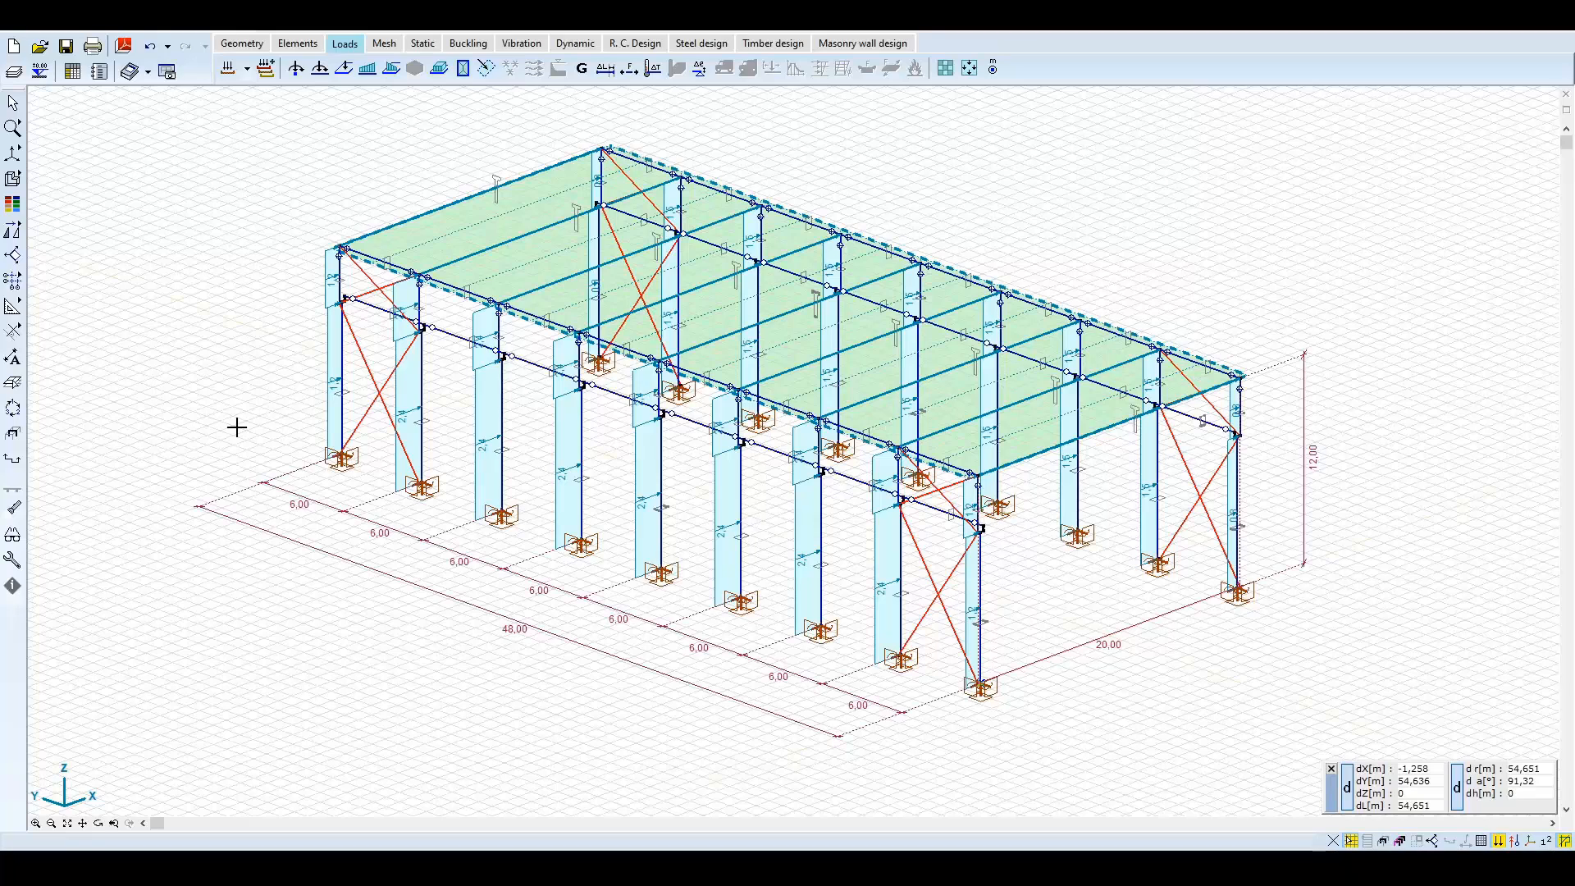
pyautogui.click(247, 70)
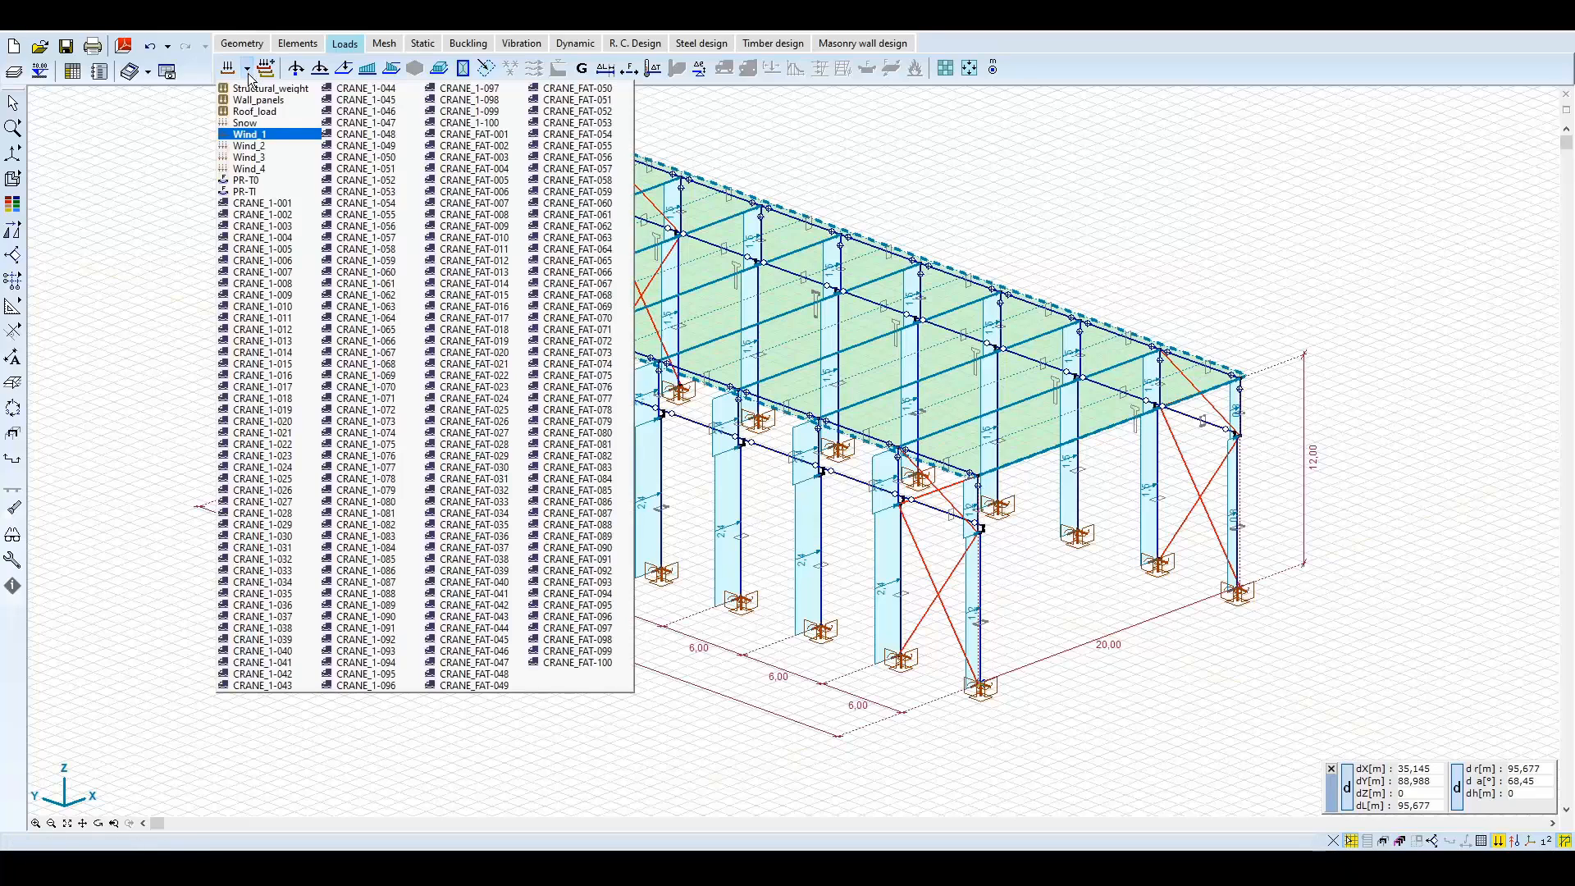
pyautogui.click(258, 166)
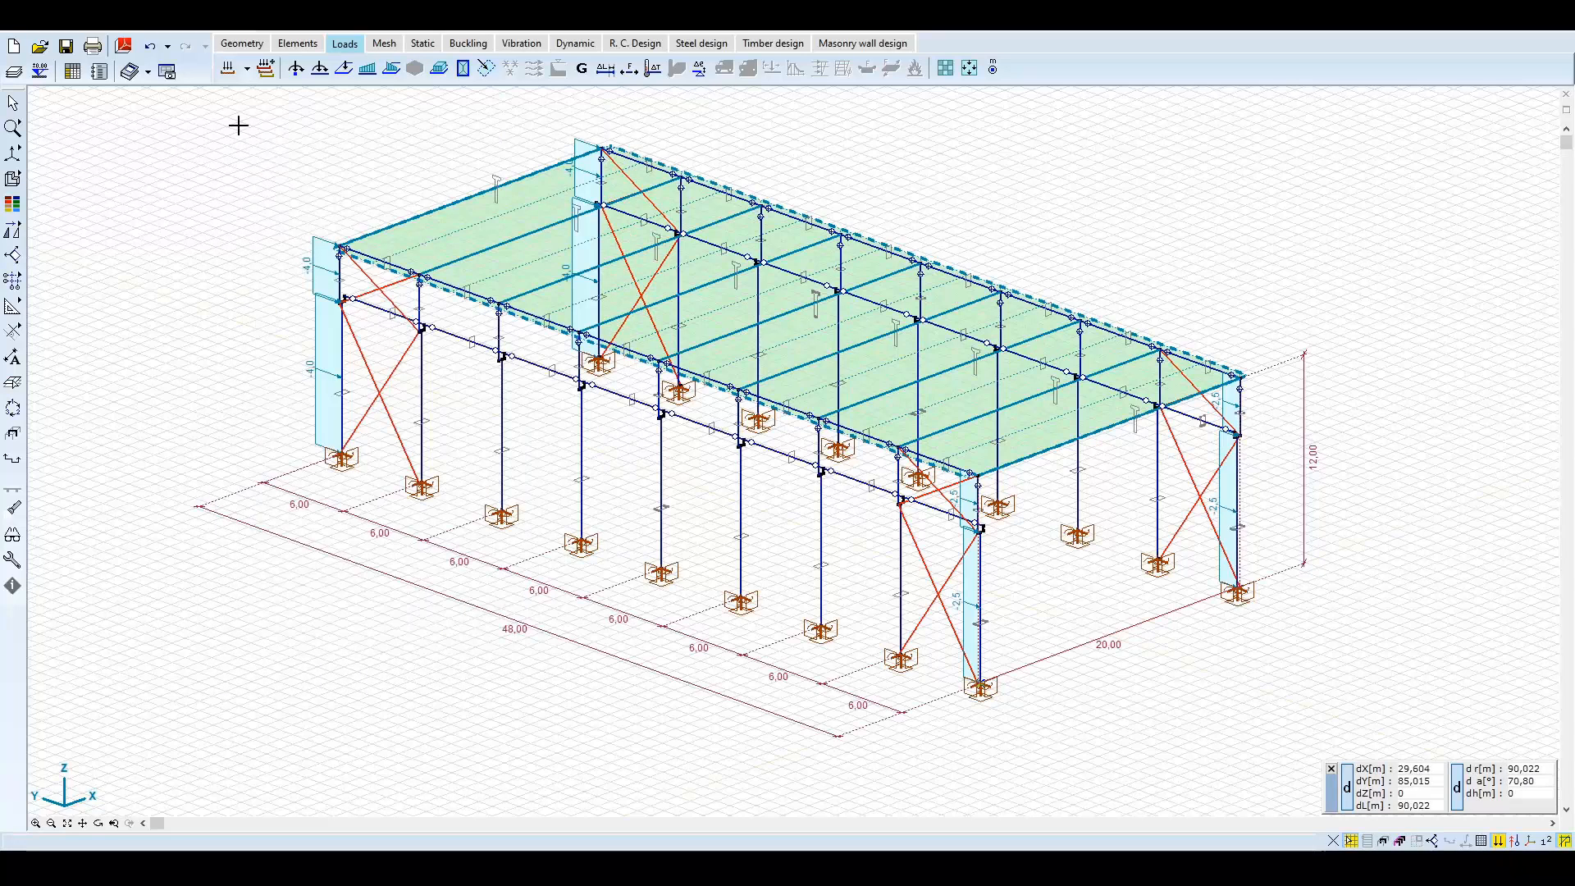
# Display the PR-T0 load case and open the prestressed roof beam's tendons in cross-section view.
pyautogui.click(246, 69)
pyautogui.click(248, 179)
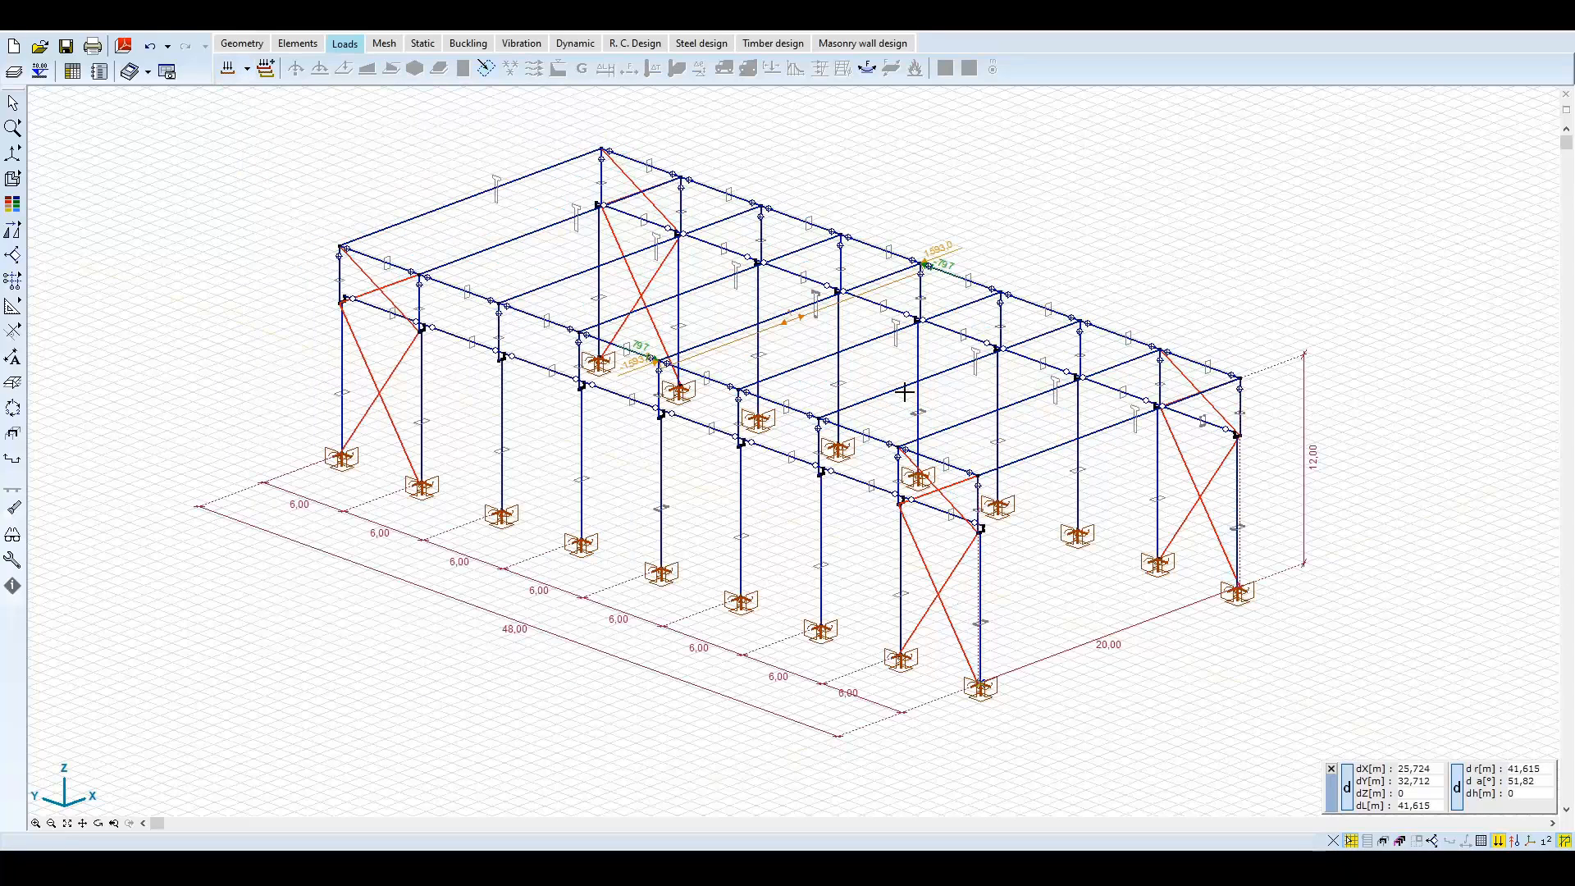
pyautogui.doubleClick(783, 328)
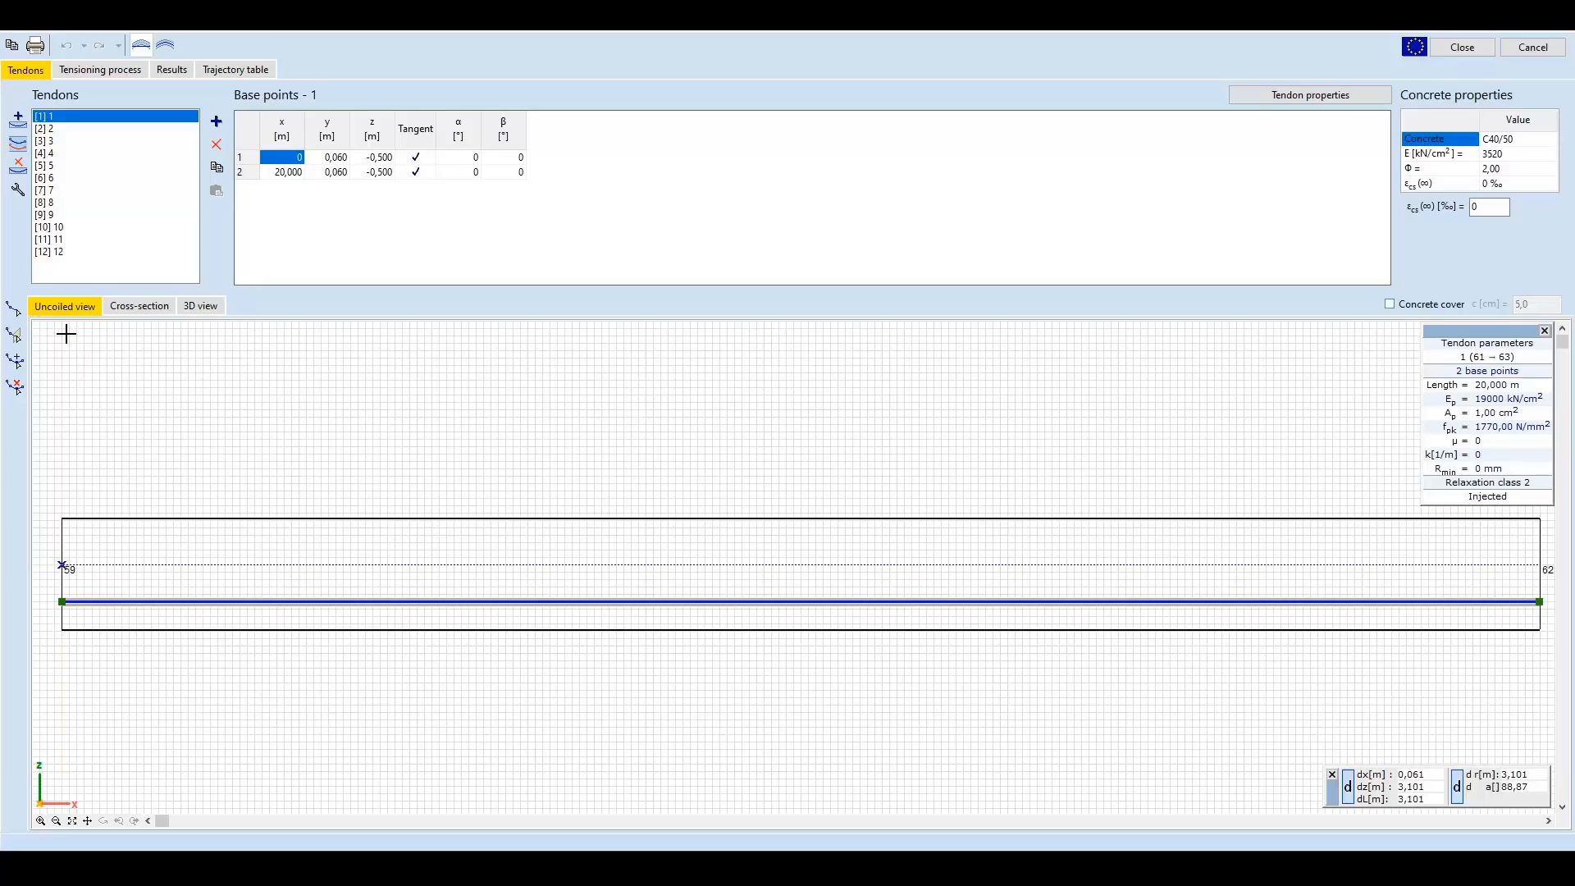
pyautogui.click(136, 312)
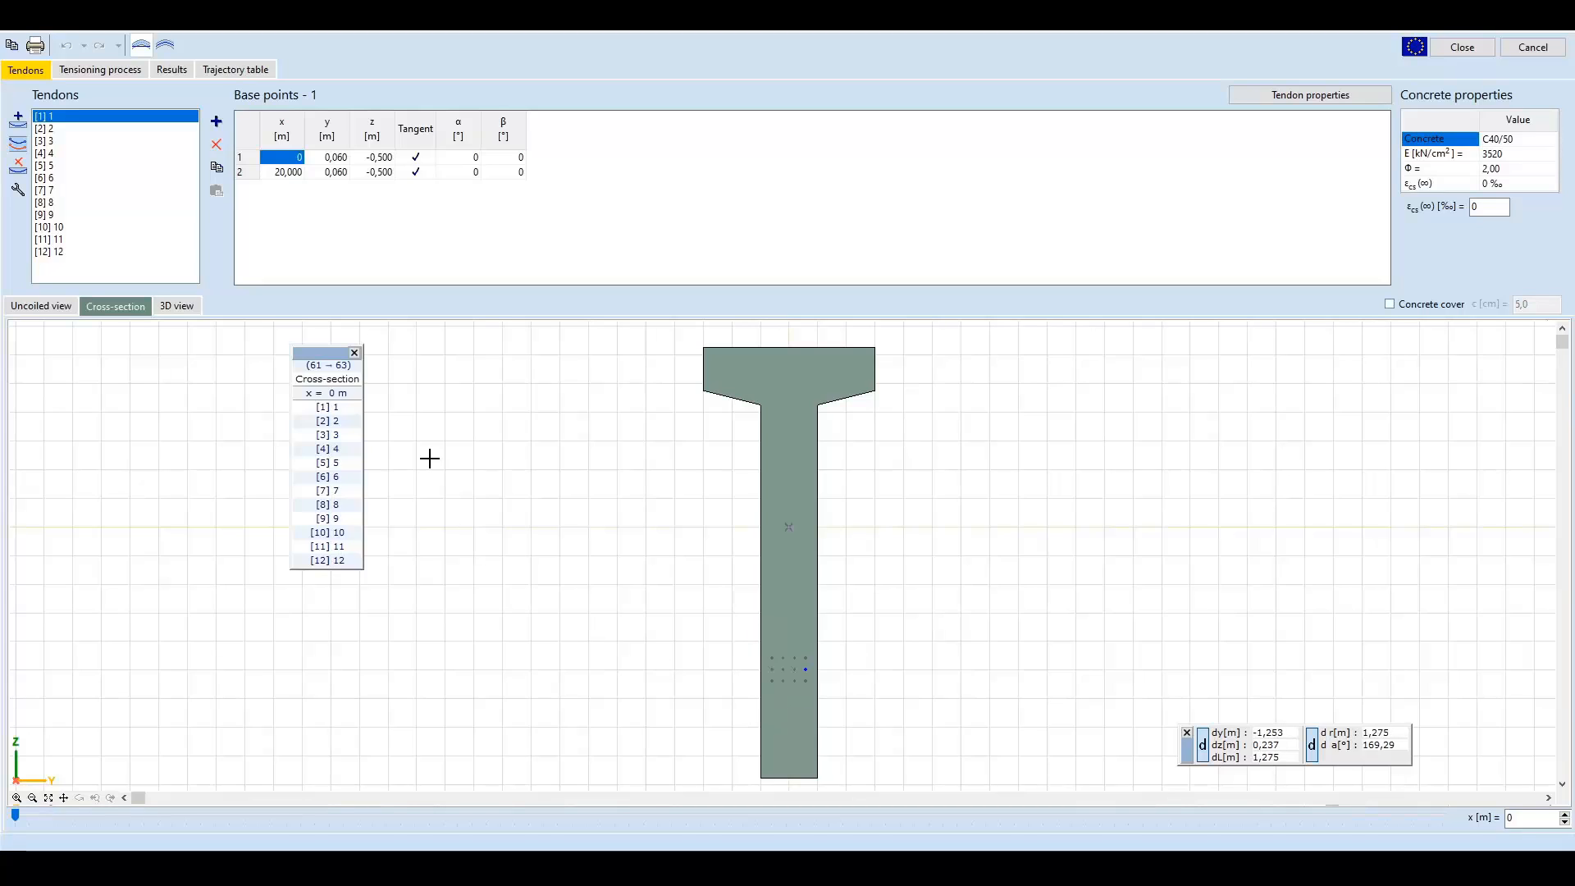
# Review tendon 1's properties, tensioning process and result diagrams, and close the tendon editor.
pyautogui.click(1266, 98)
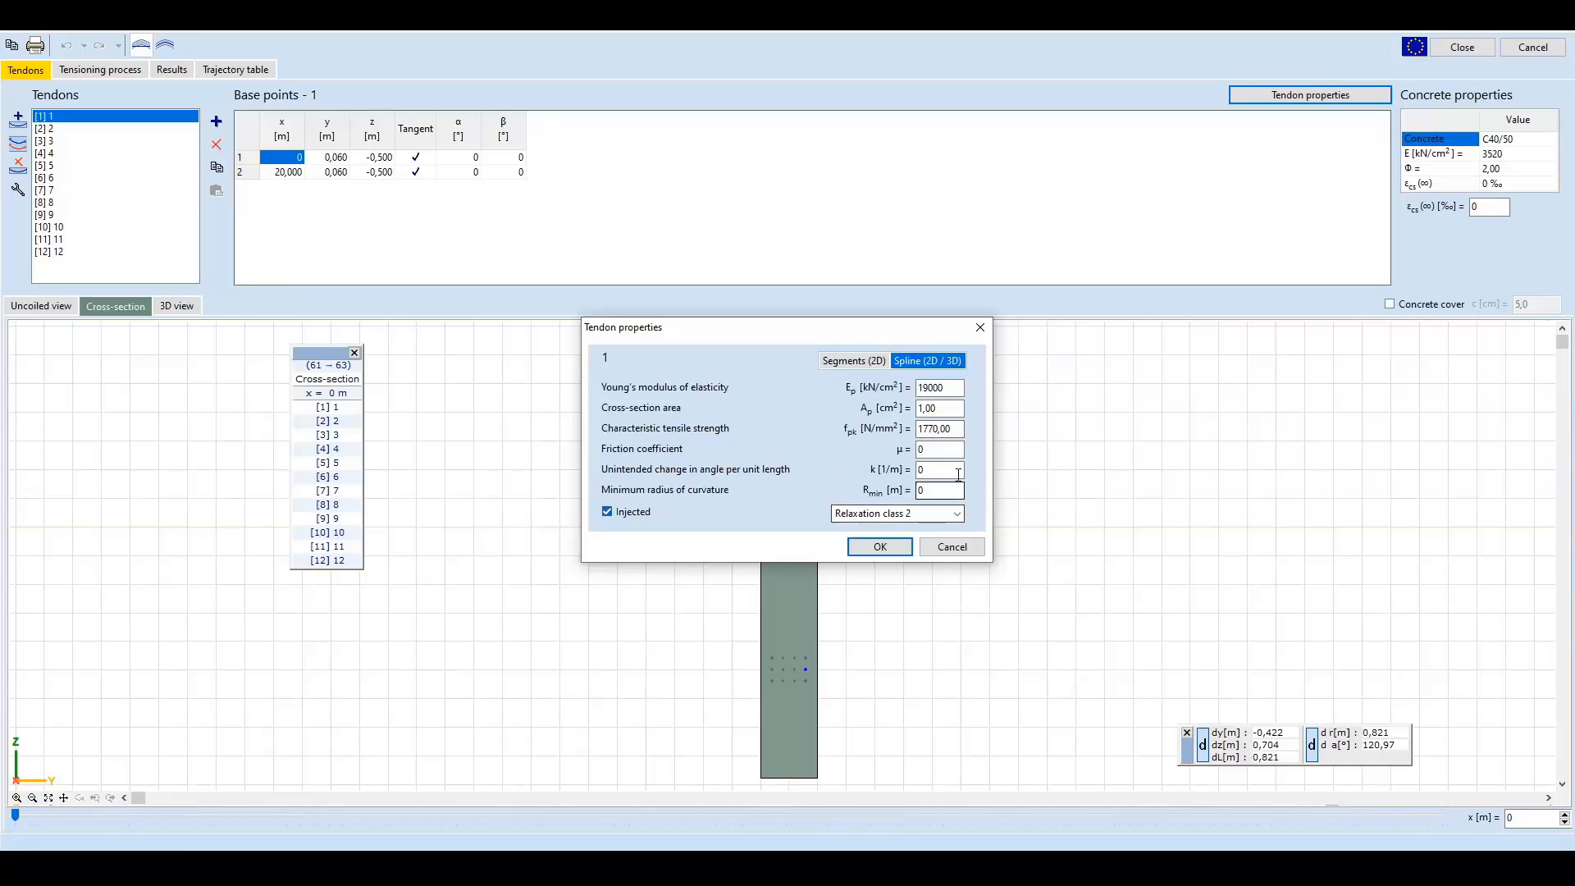
pyautogui.click(874, 548)
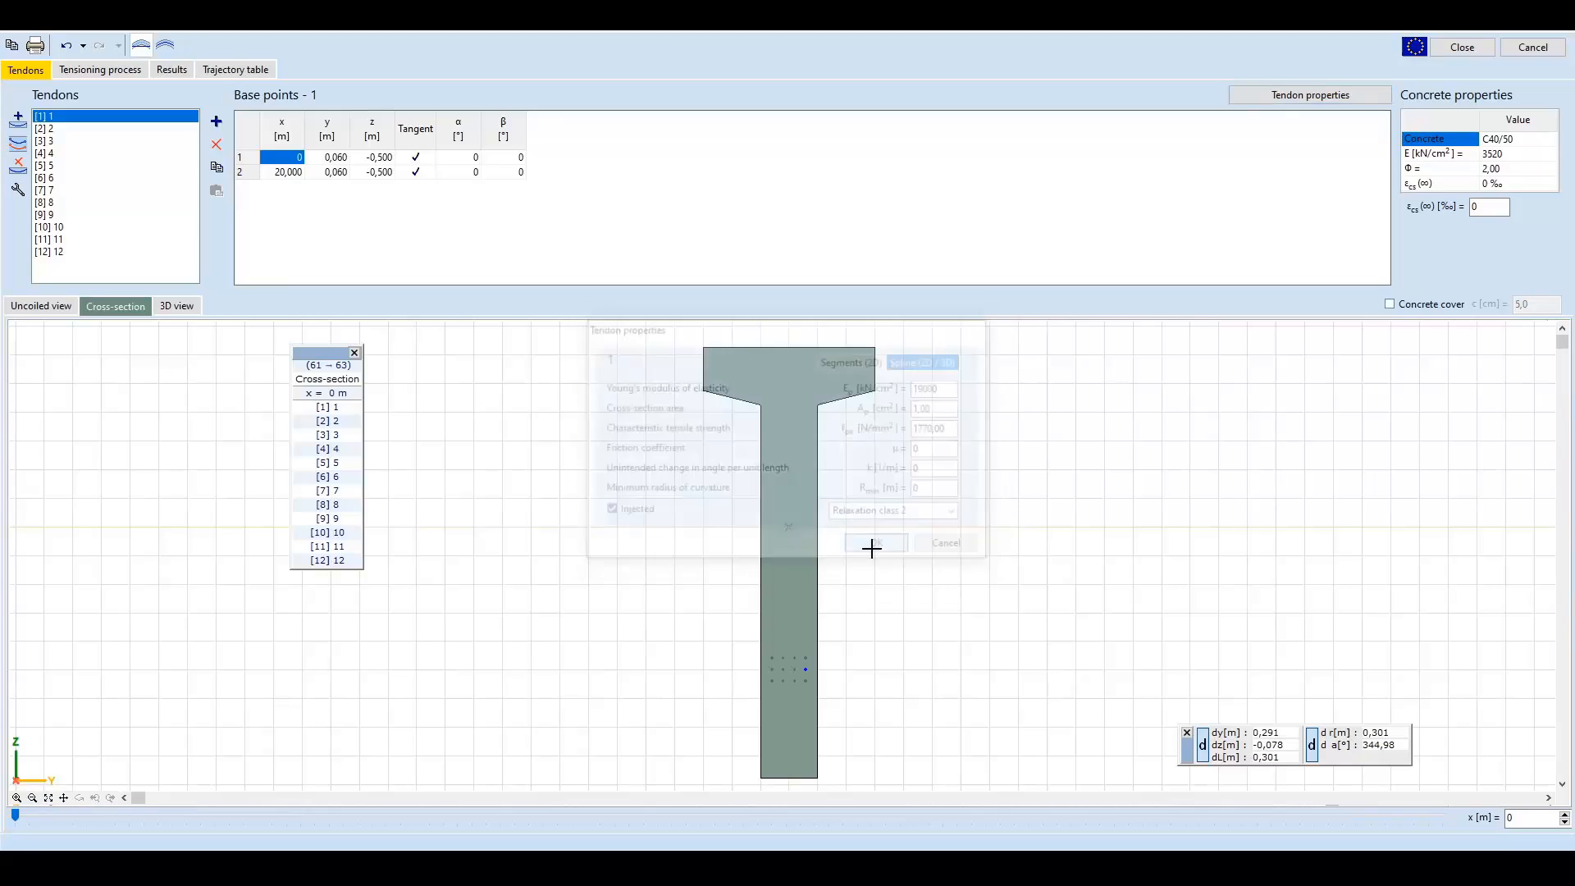
pyautogui.click(109, 72)
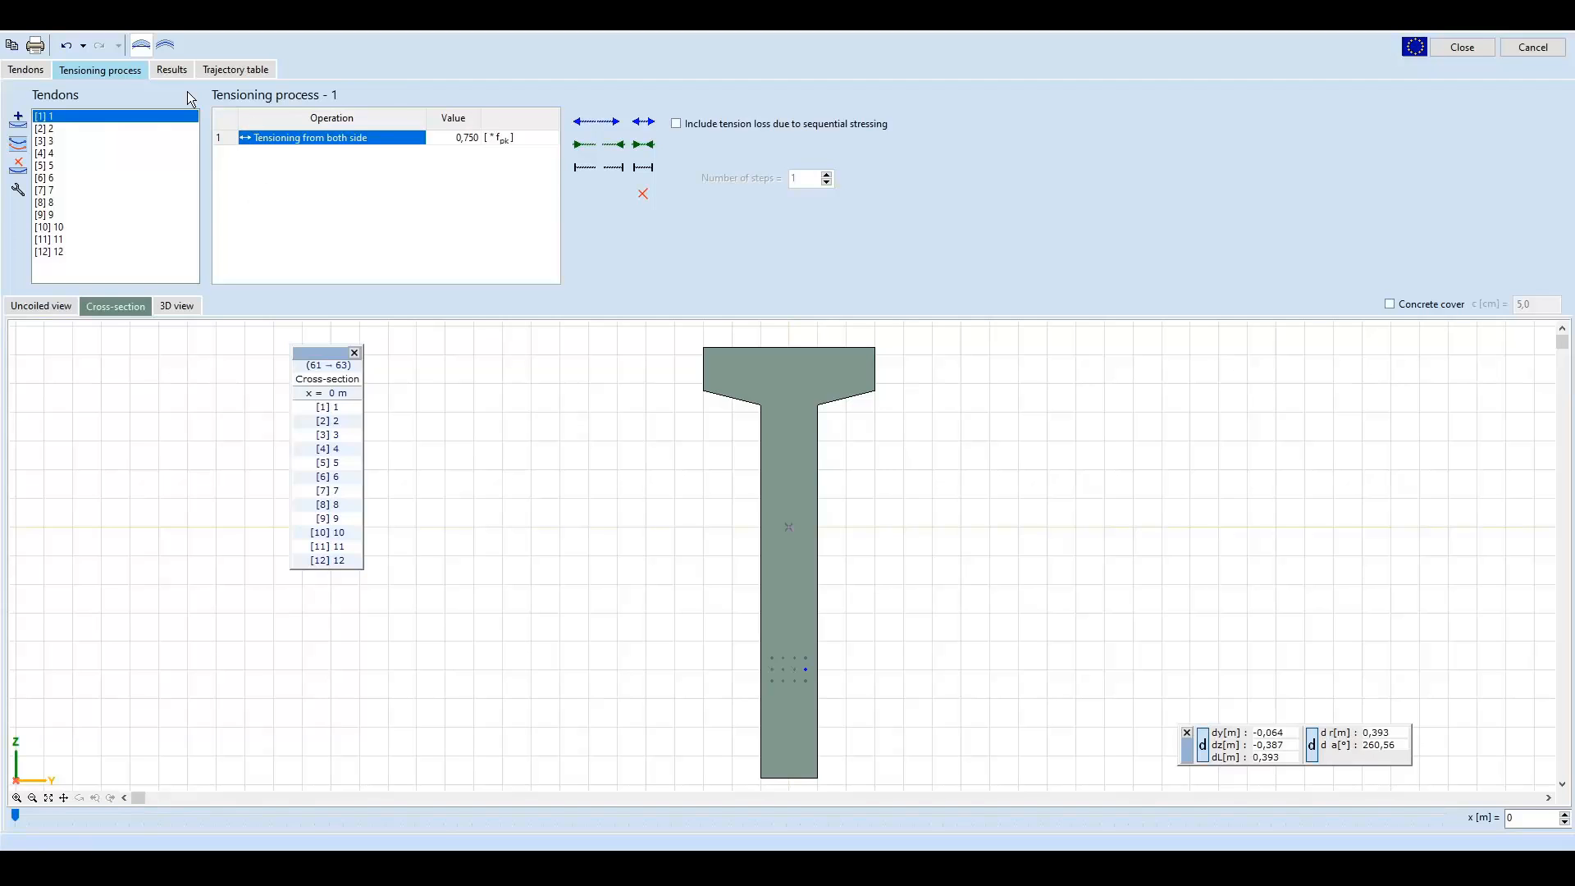
pyautogui.click(179, 73)
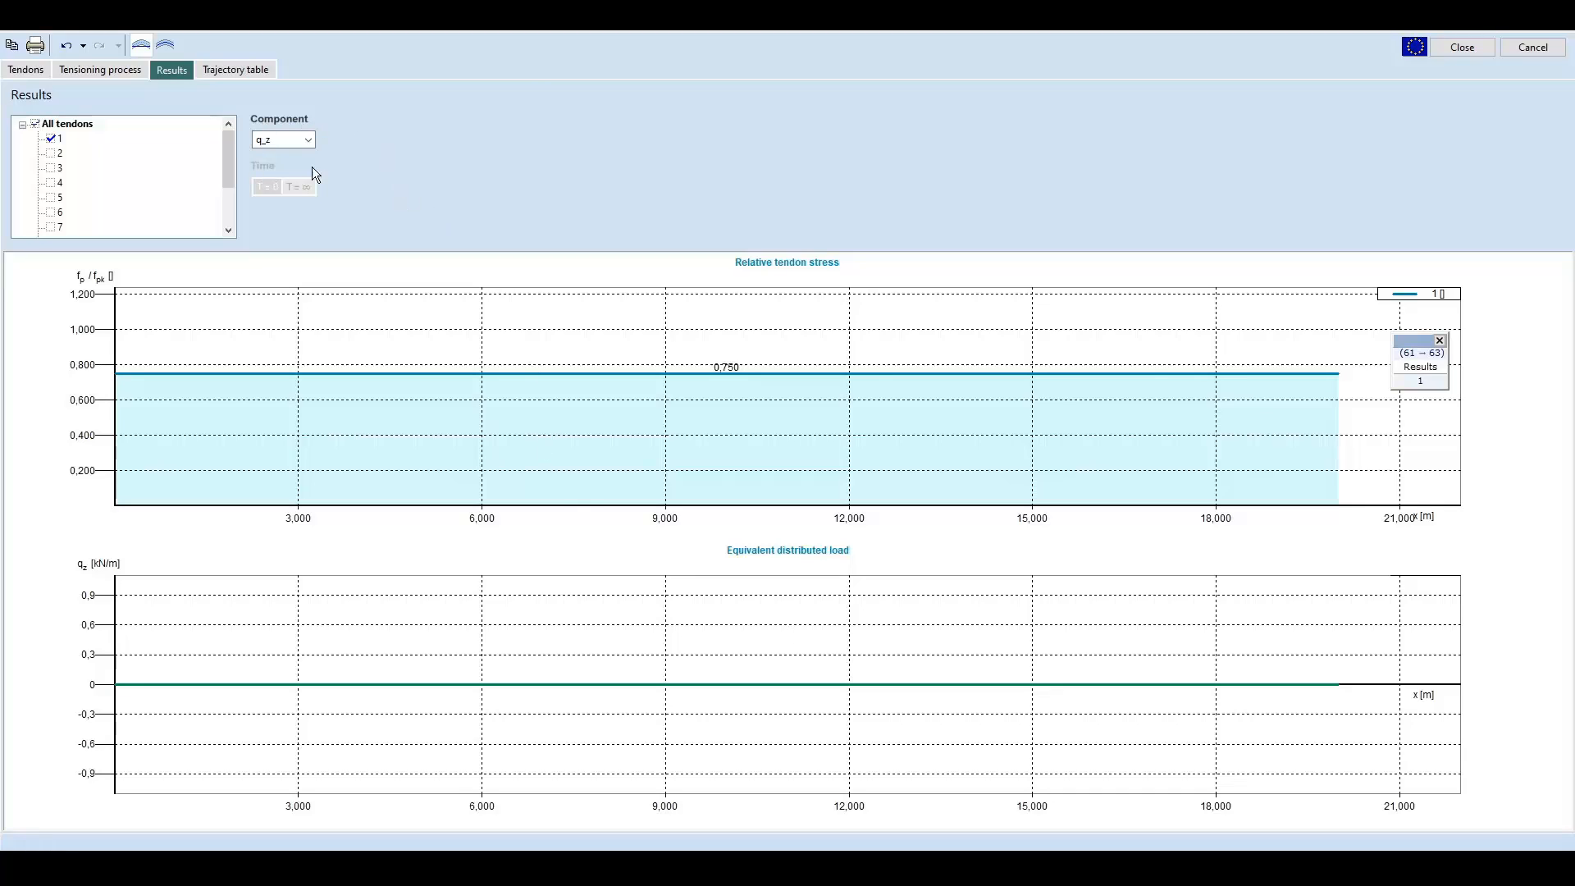
pyautogui.click(1479, 46)
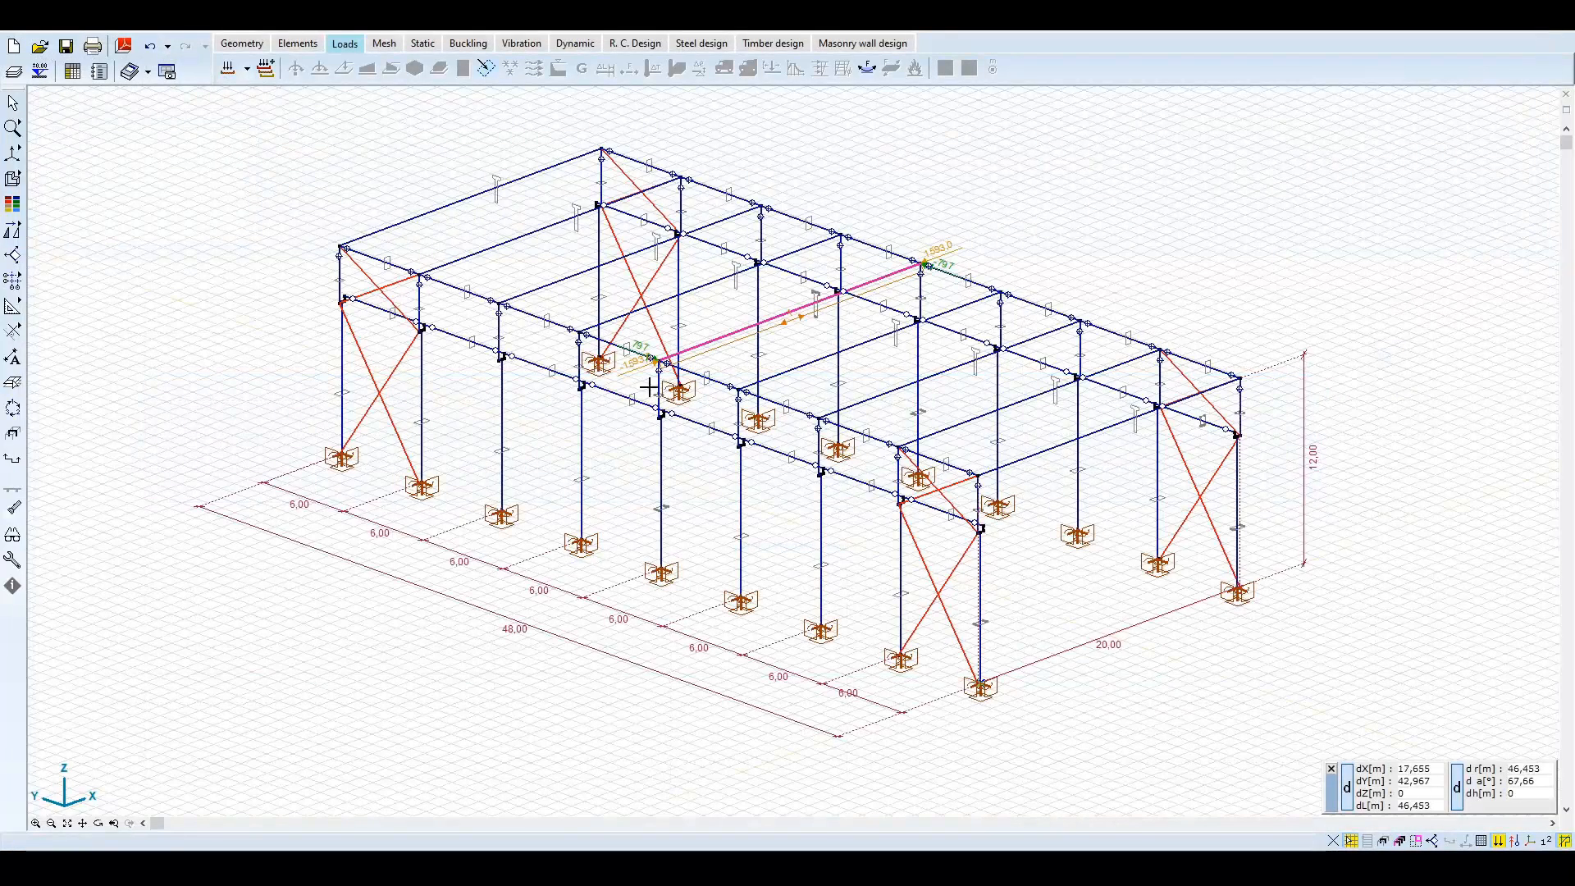
# Examine the PR-T0 prestress loads acting at the end of the selected roof beam.
pyautogui.scroll(5, 931, 267)
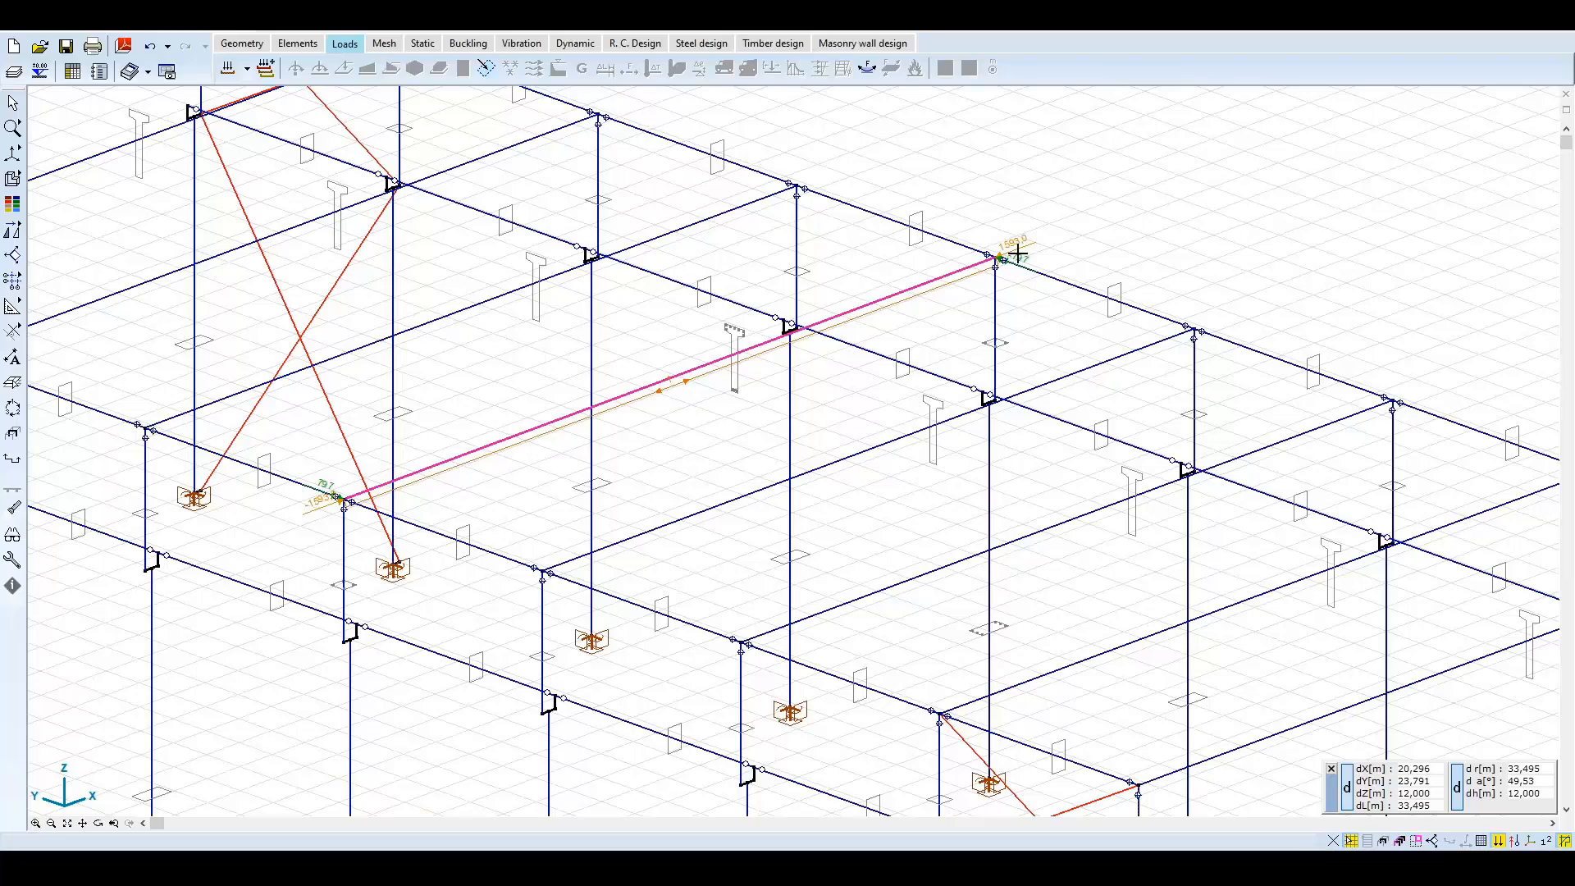
pyautogui.scroll(5, 1018, 259)
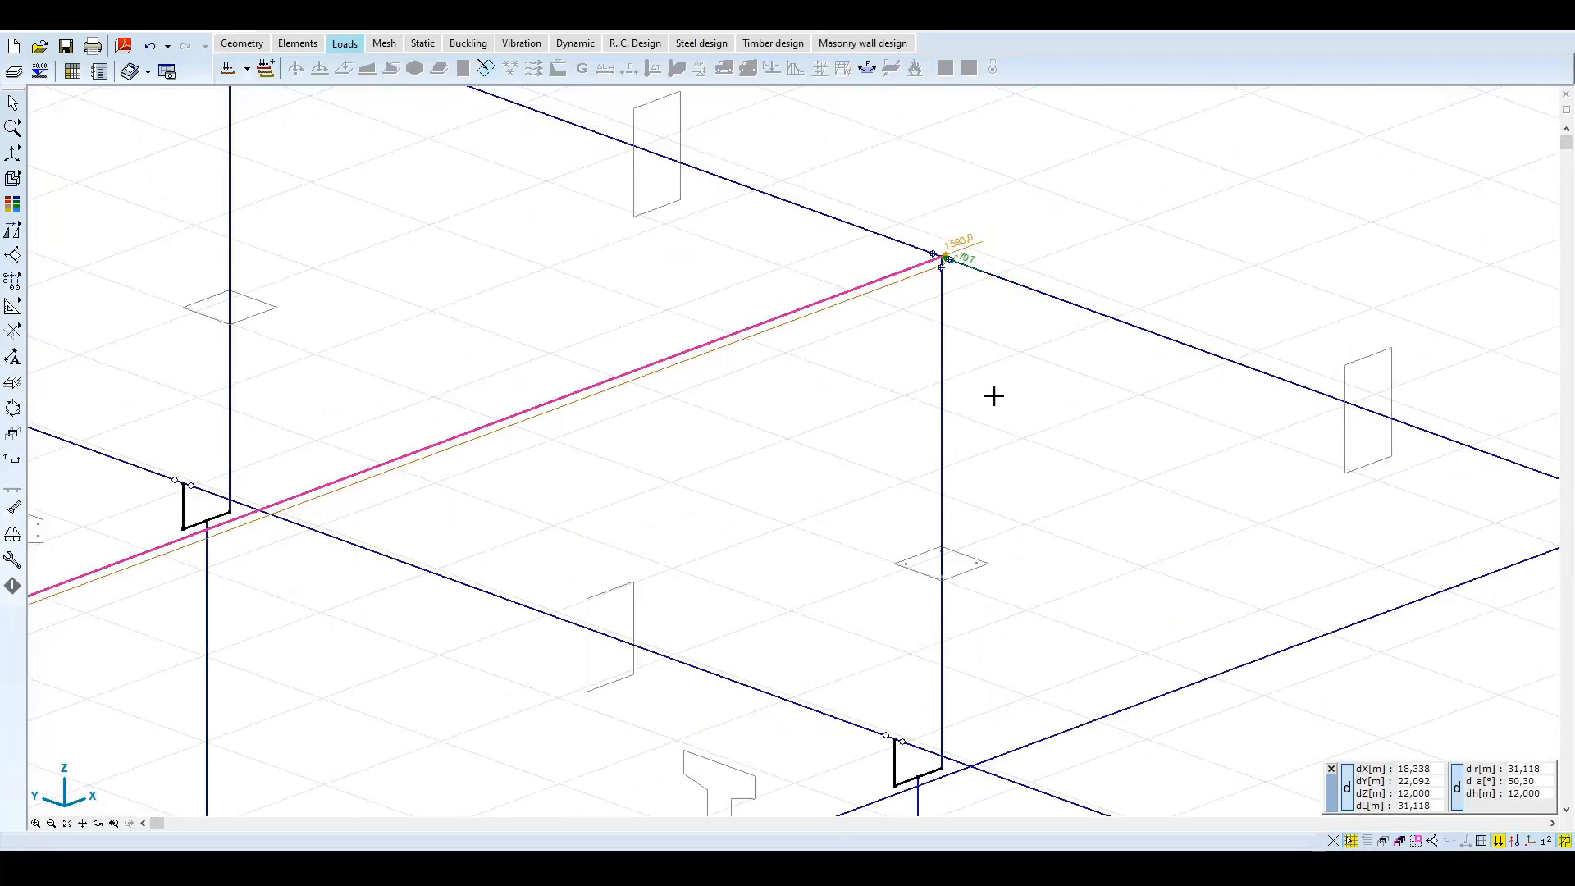
pyautogui.scroll(-6, 995, 394)
pyautogui.scroll(2, 984, 427)
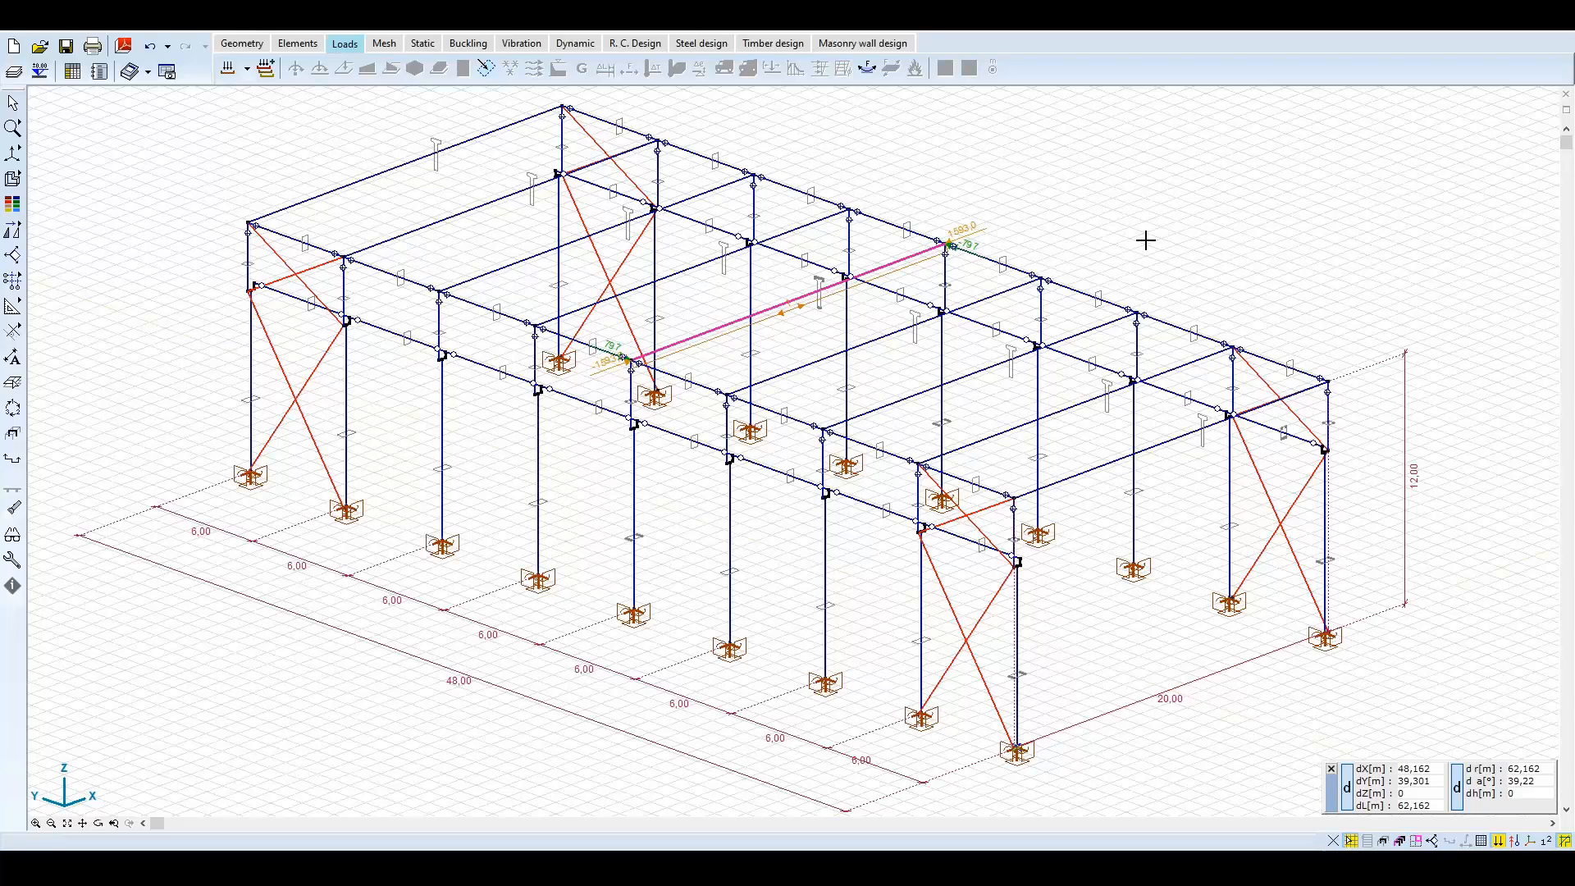
# Display the CRANE_1-001 load case and examine the crane wheel loads at the end of both crane girder lines.
pyautogui.click(246, 69)
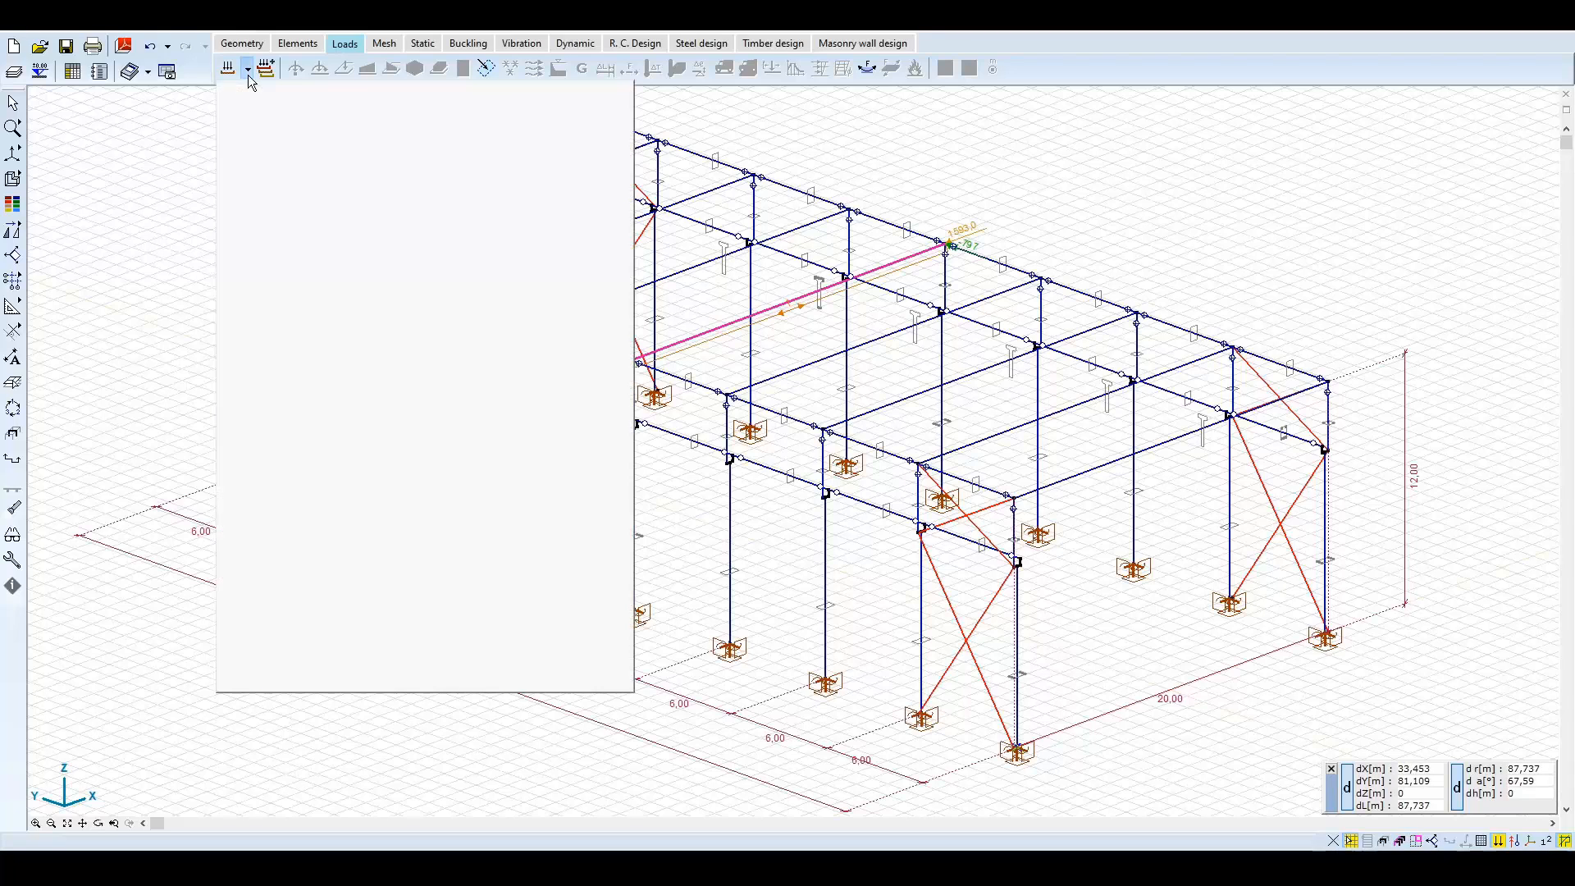
pyautogui.click(261, 203)
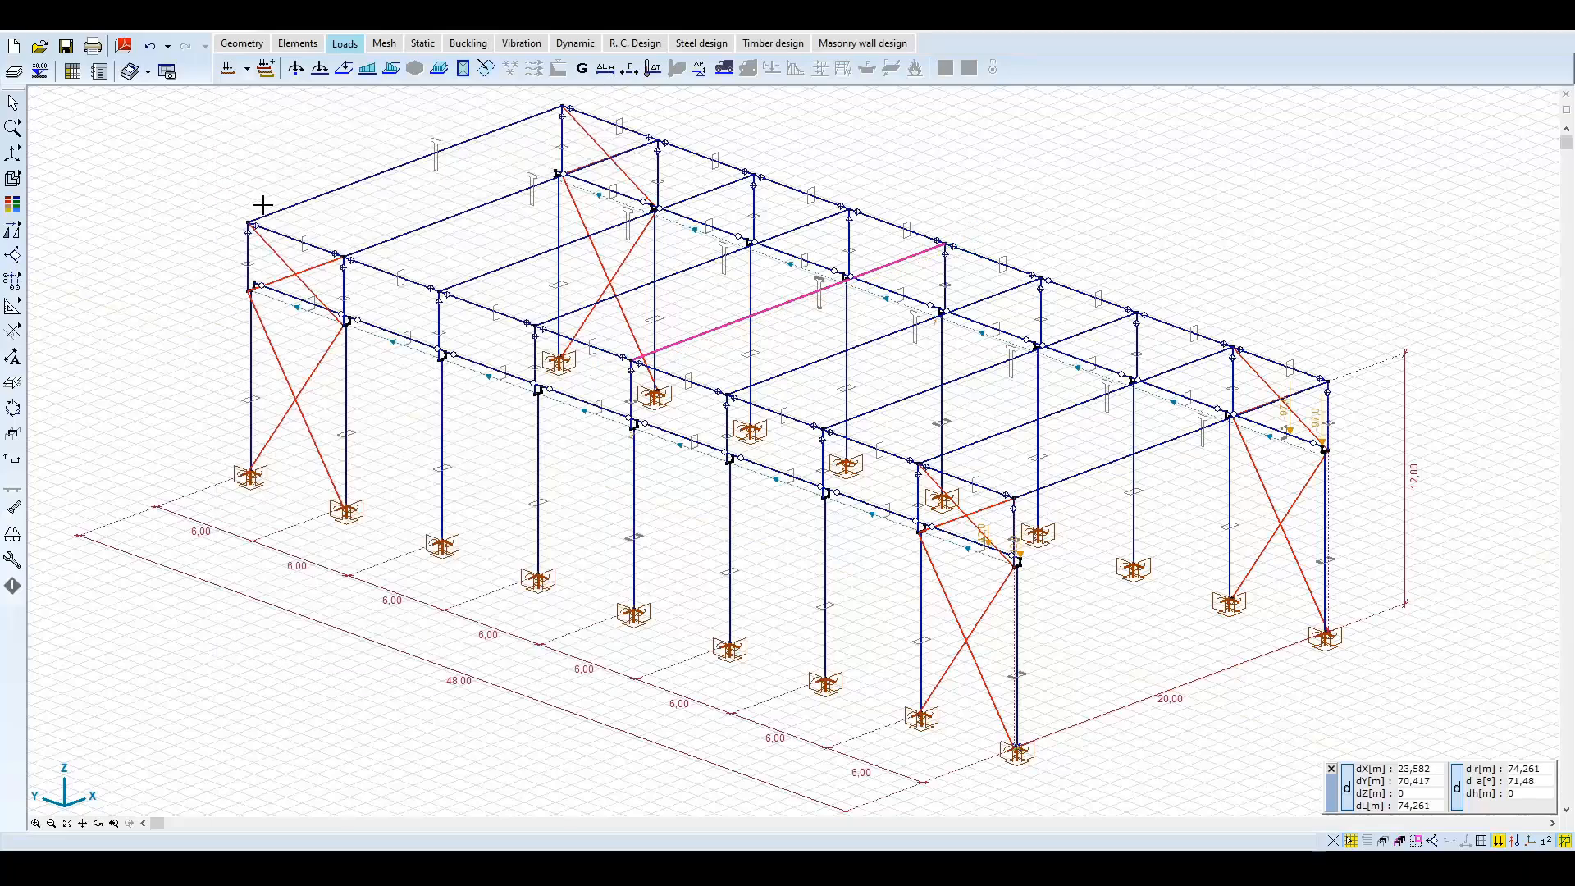
pyautogui.moveTo(1296, 311); pyautogui.dragTo(1289, 300, button='middle')
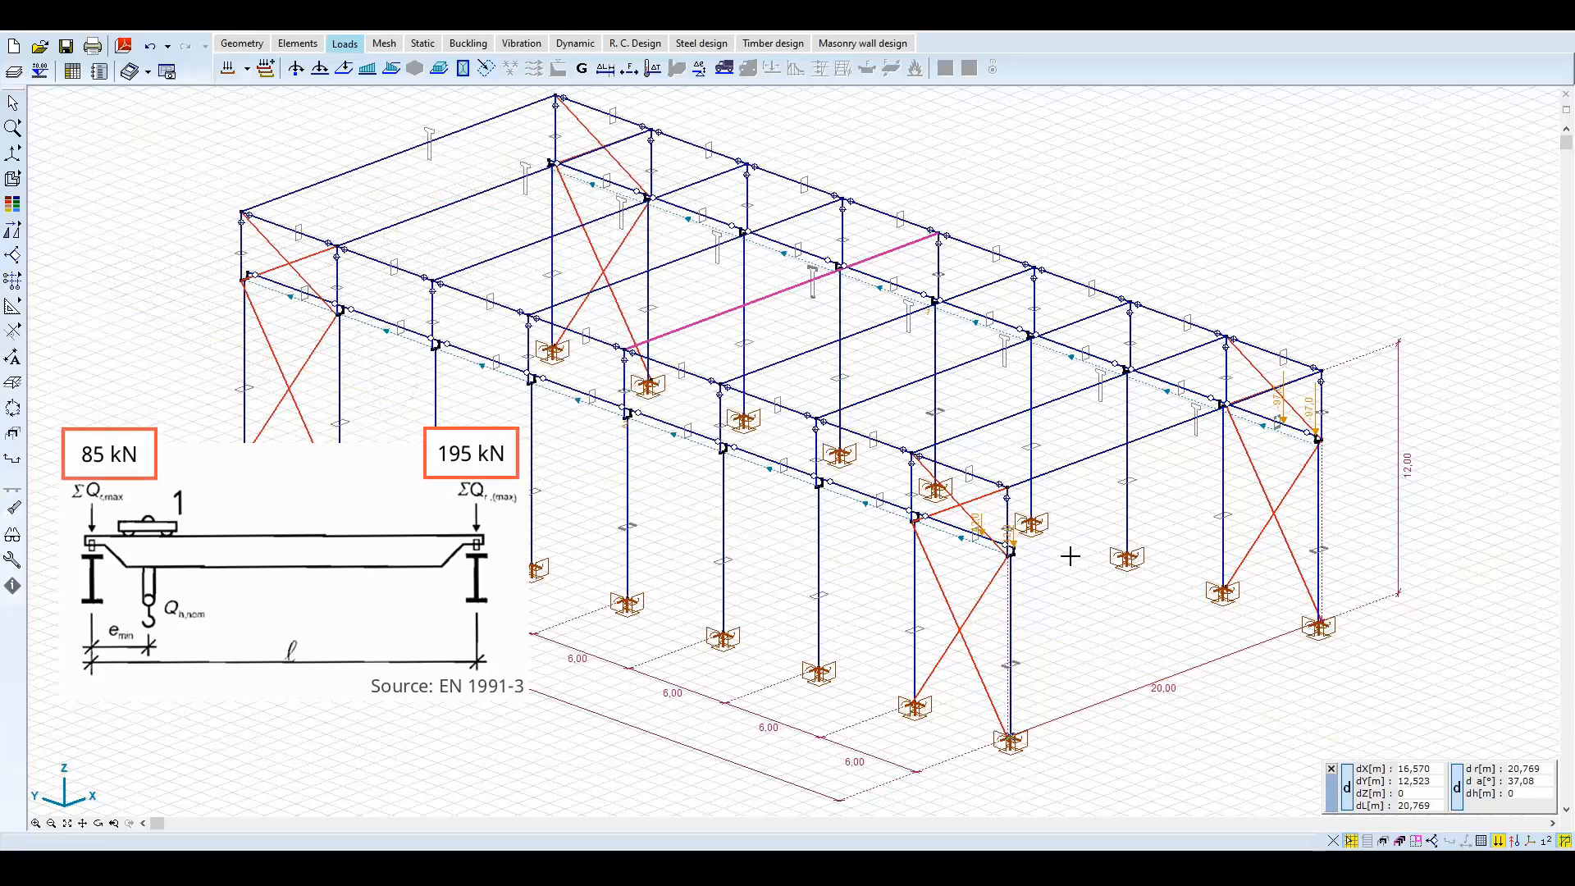
pyautogui.scroll(5, 981, 538)
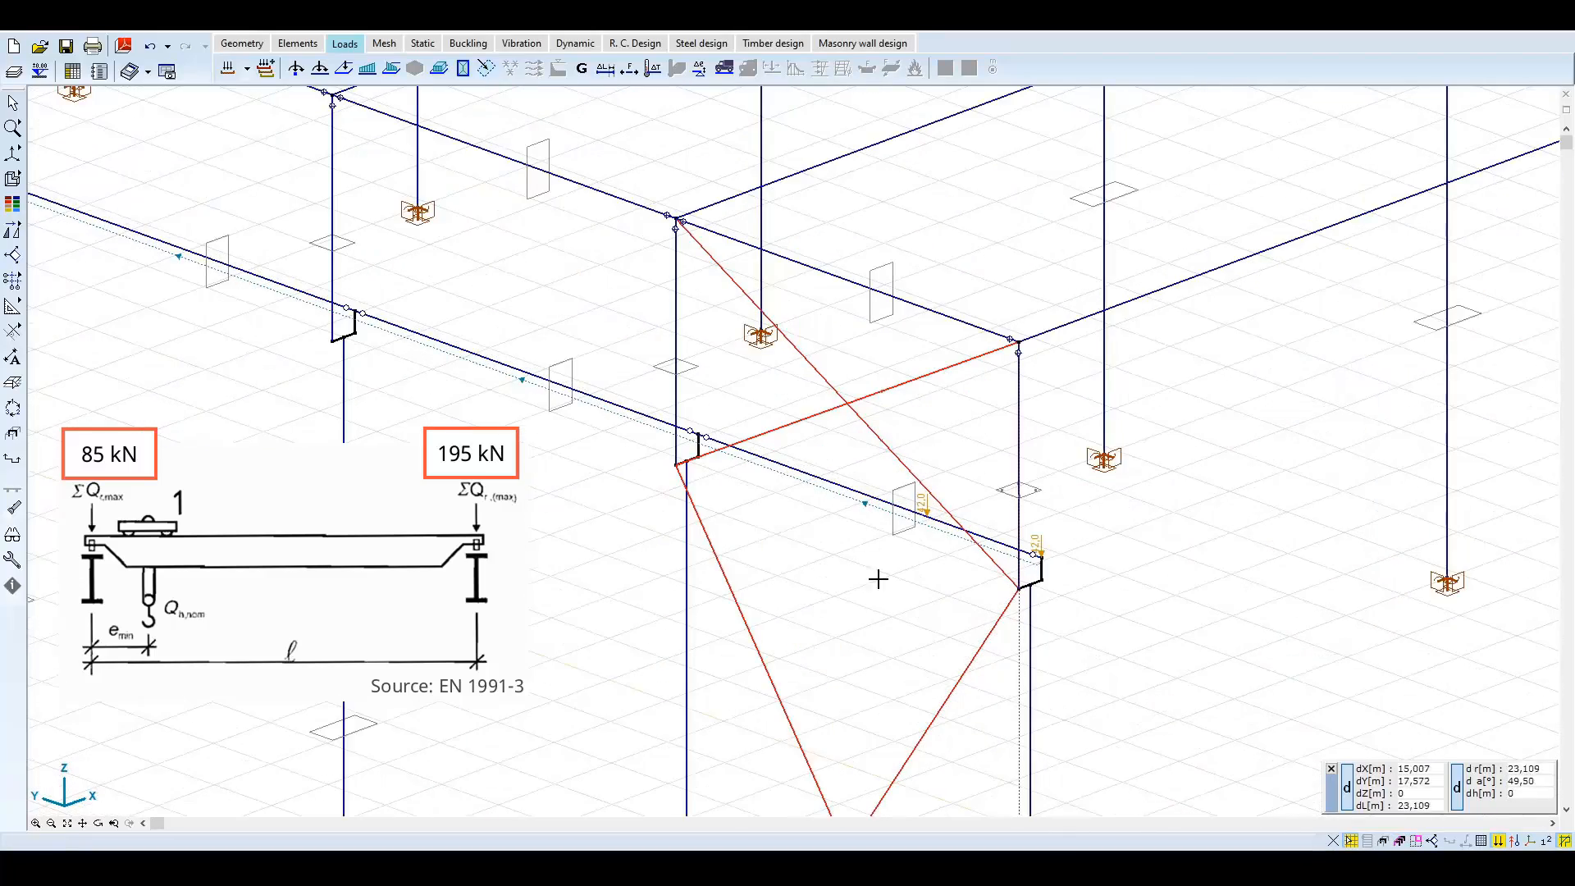
pyautogui.scroll(-8, 1027, 496)
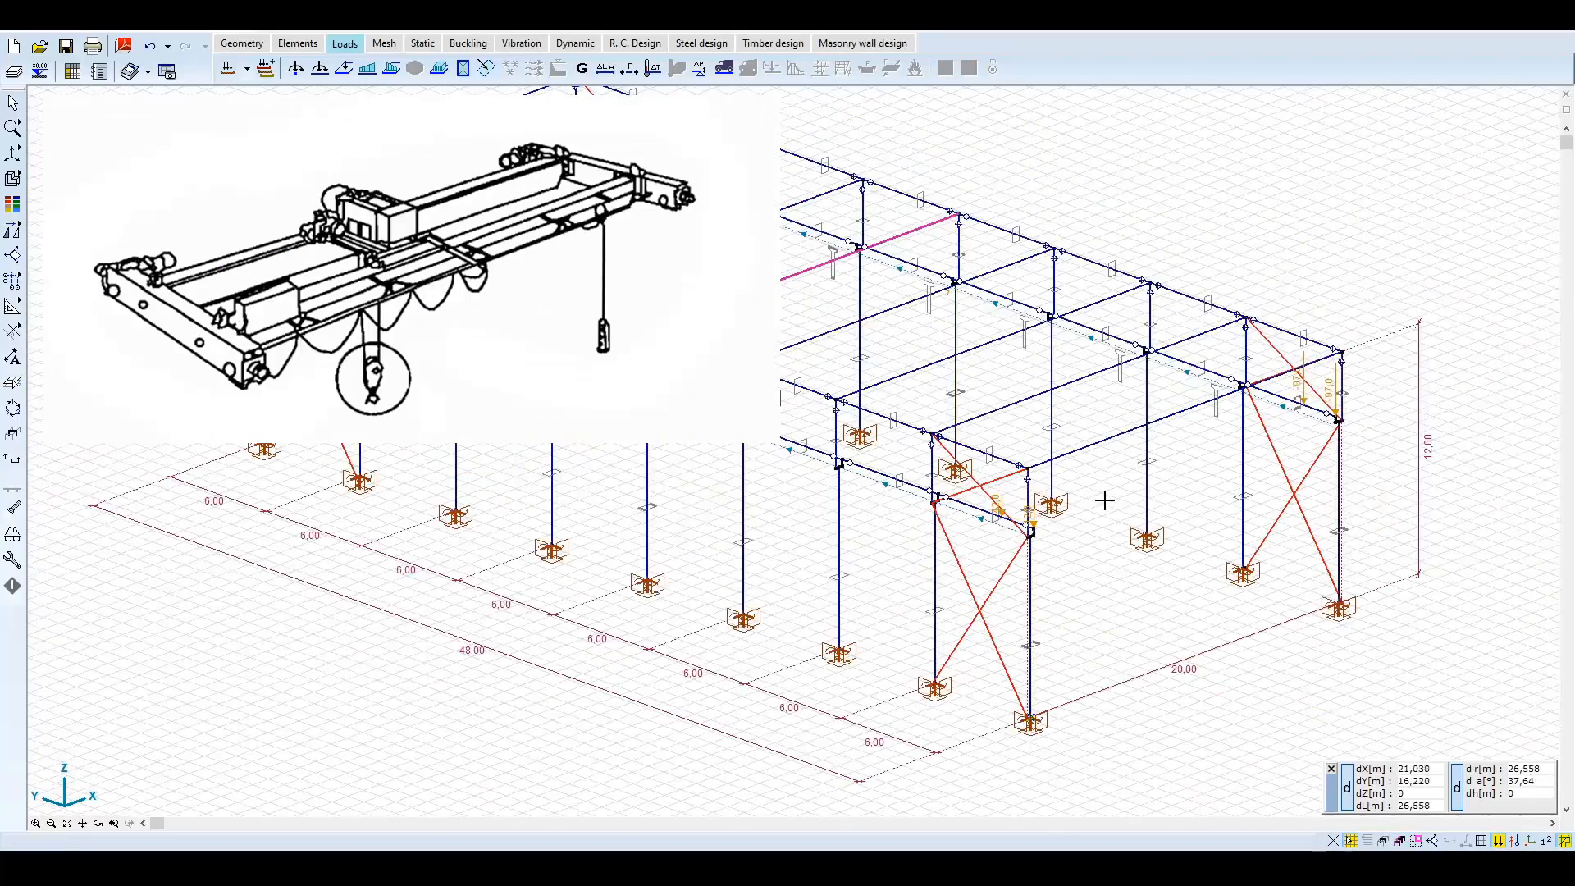
pyautogui.moveTo(1104, 500); pyautogui.dragTo(1114, 530, button='middle')
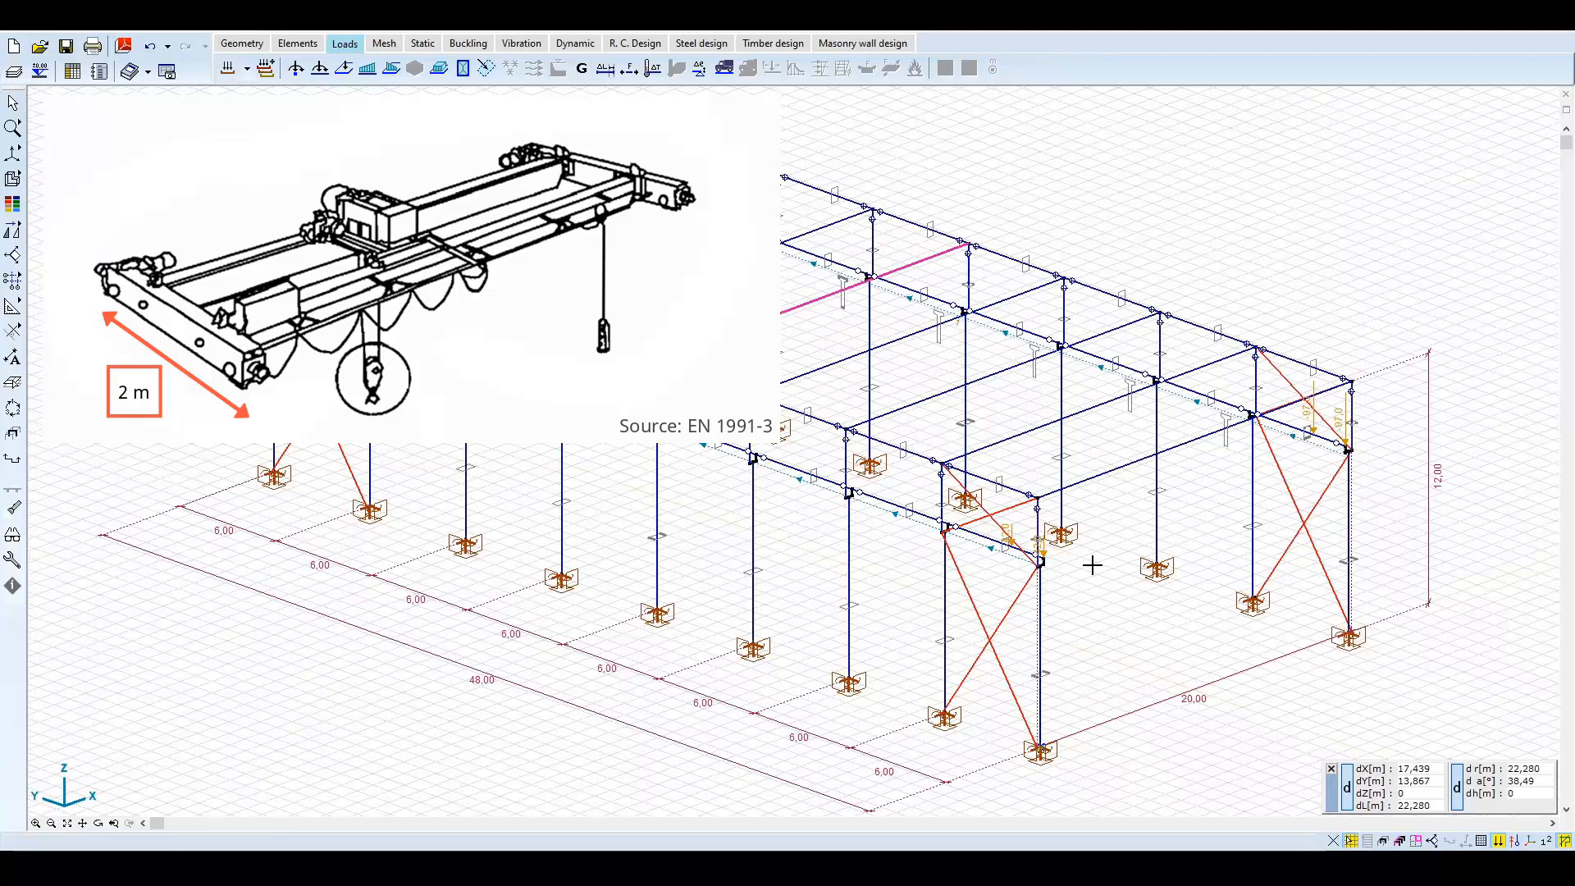
# Open the moving line load definition of the rear crane girders and review its concentrated and distributed loads.
pyautogui.click(1350, 422)
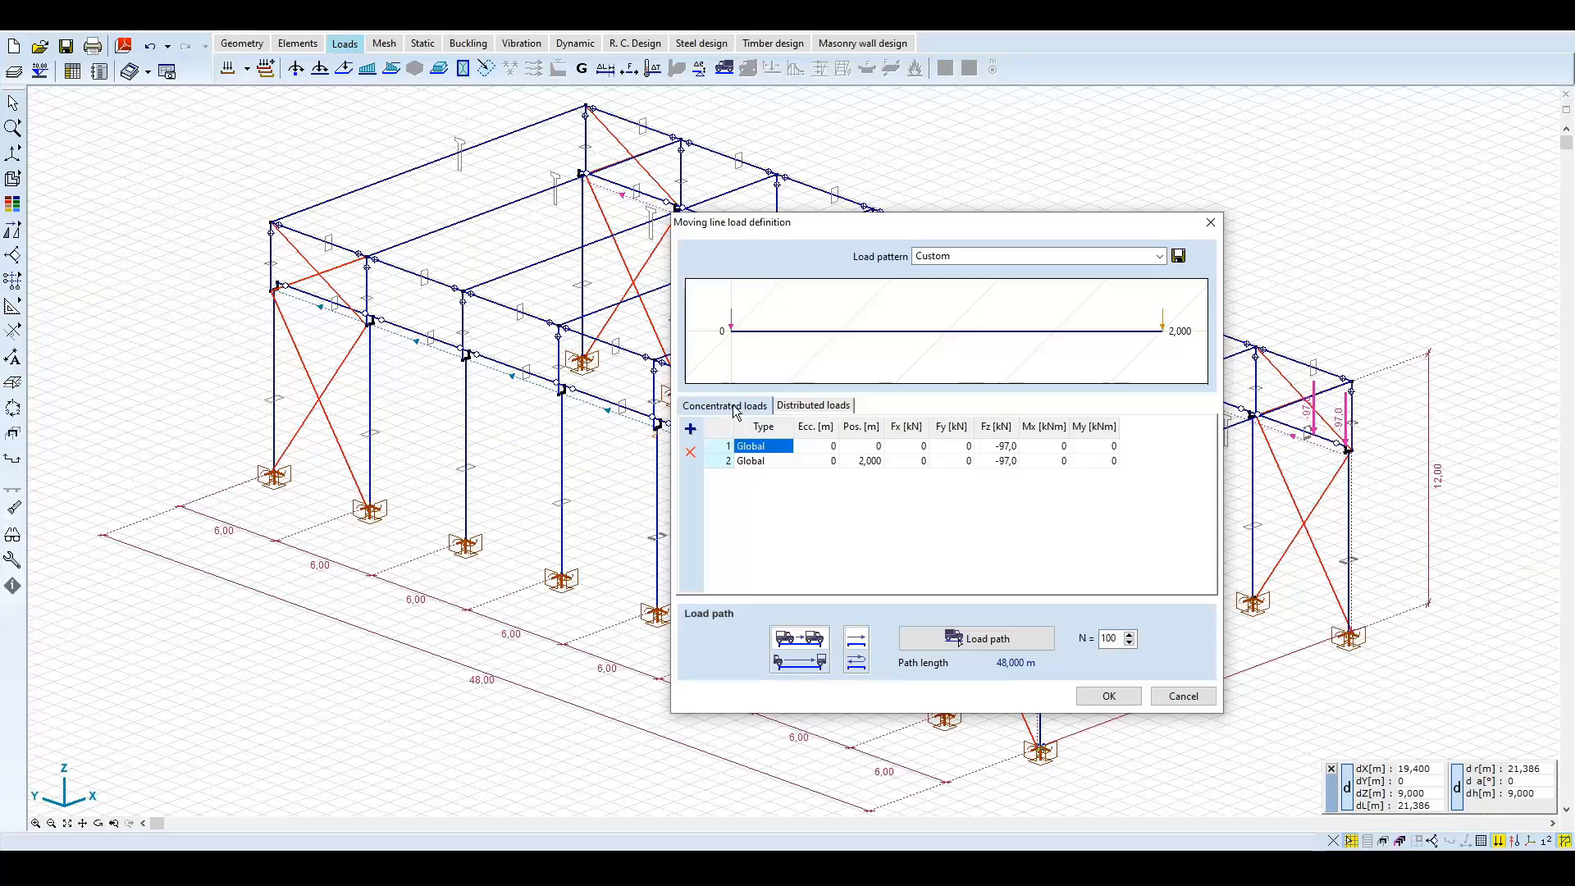
pyautogui.click(825, 410)
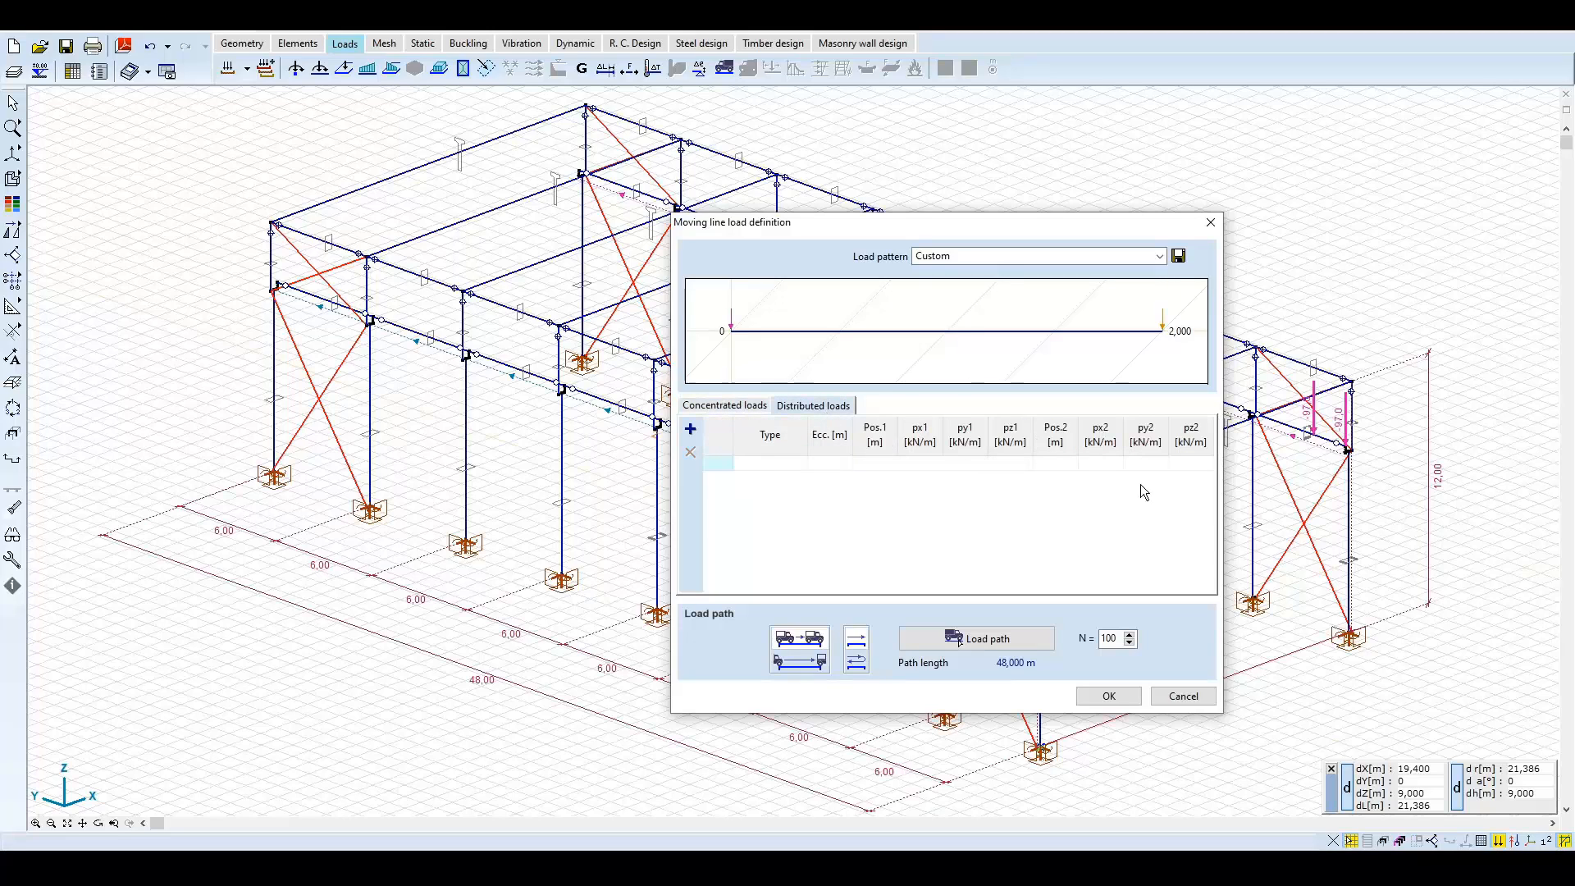
pyautogui.click(720, 407)
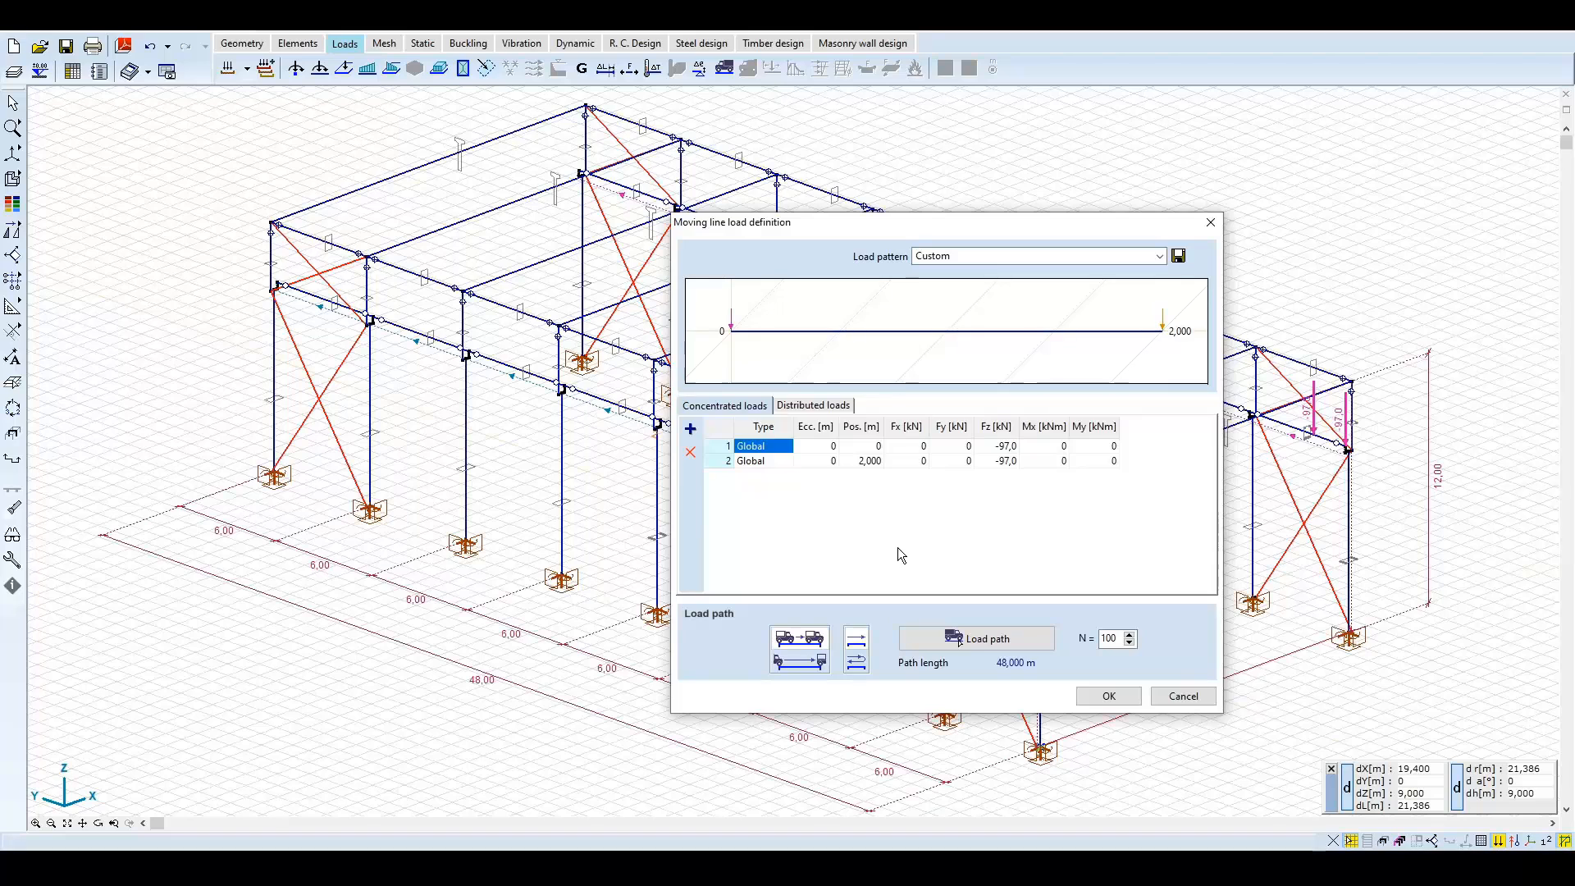
# Define the moving load's path by selecting all eight crane beams along the rear side of the hall.
pyautogui.click(976, 638)
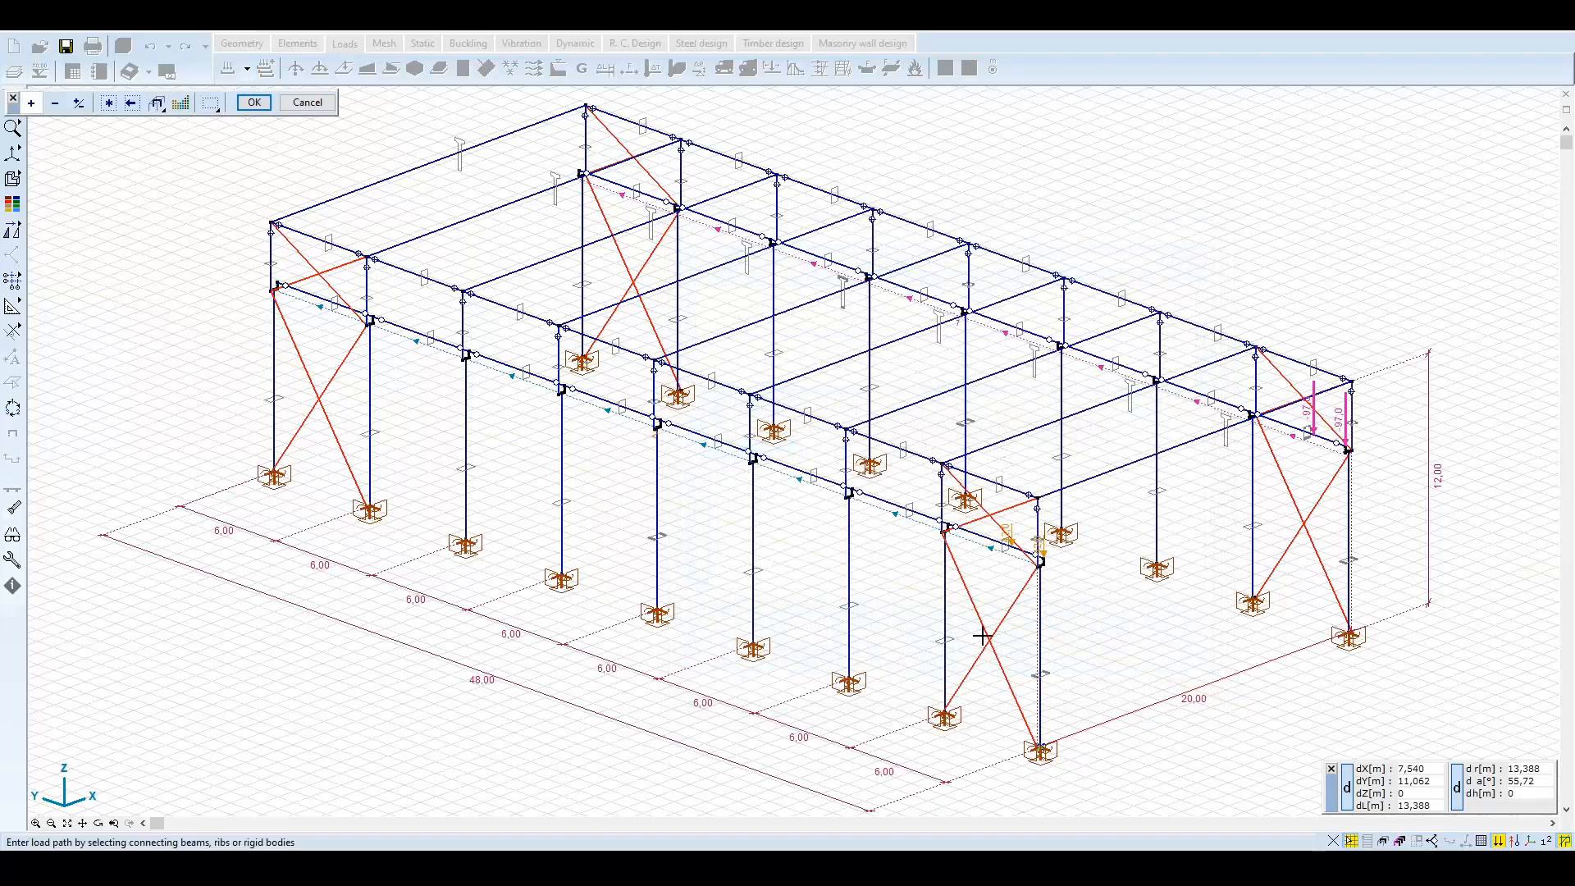
pyautogui.click(1301, 433)
pyautogui.click(1205, 399)
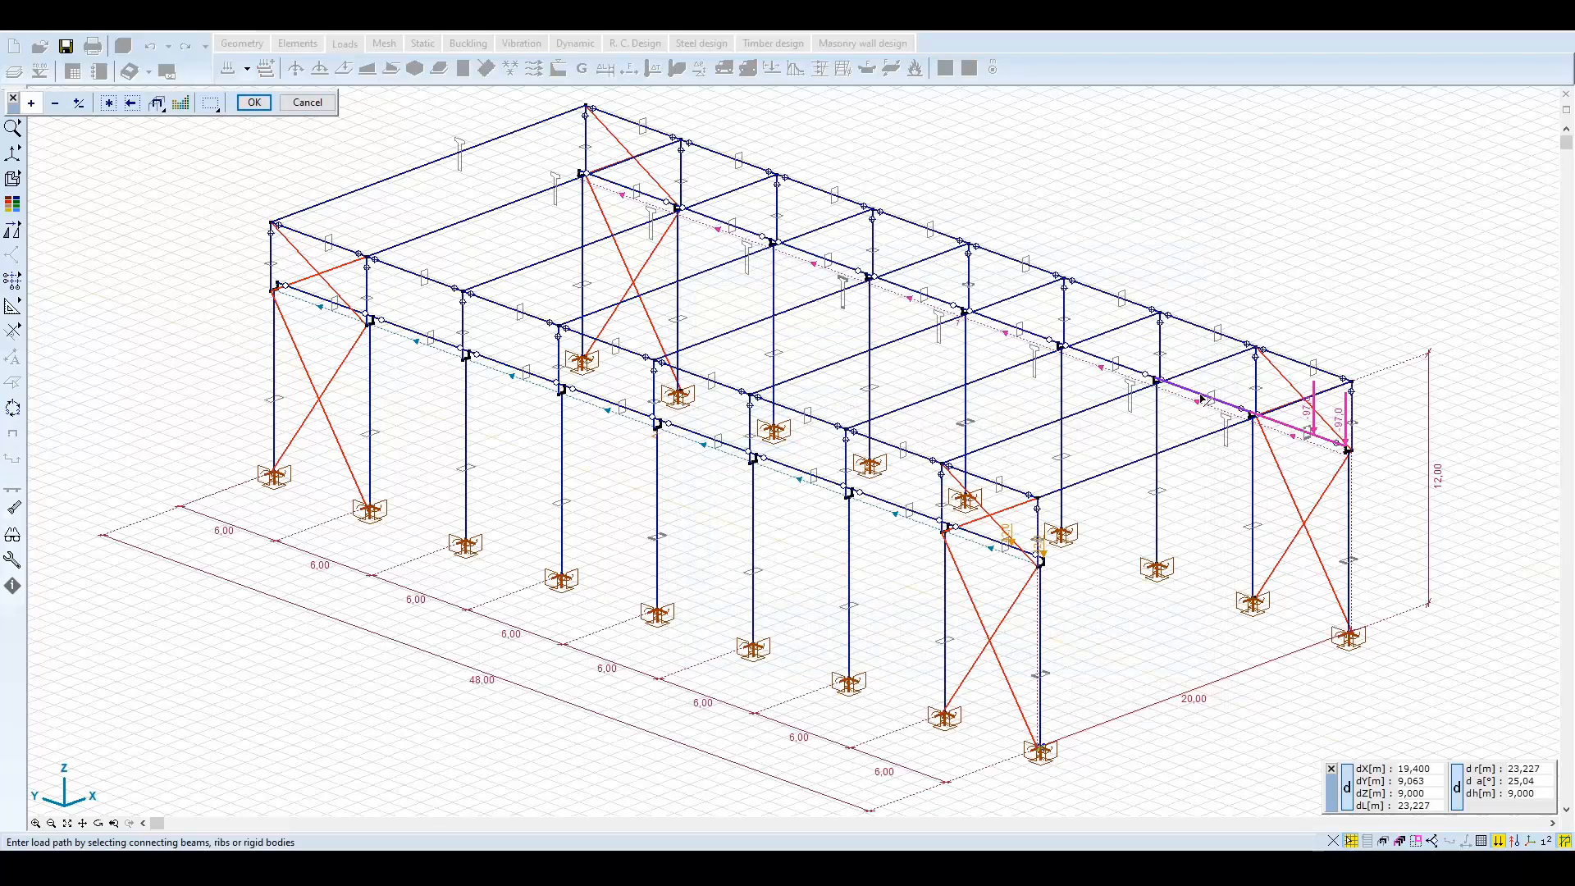
pyautogui.click(1101, 362)
pyautogui.click(1017, 330)
pyautogui.click(895, 289)
pyautogui.click(818, 261)
pyautogui.click(723, 226)
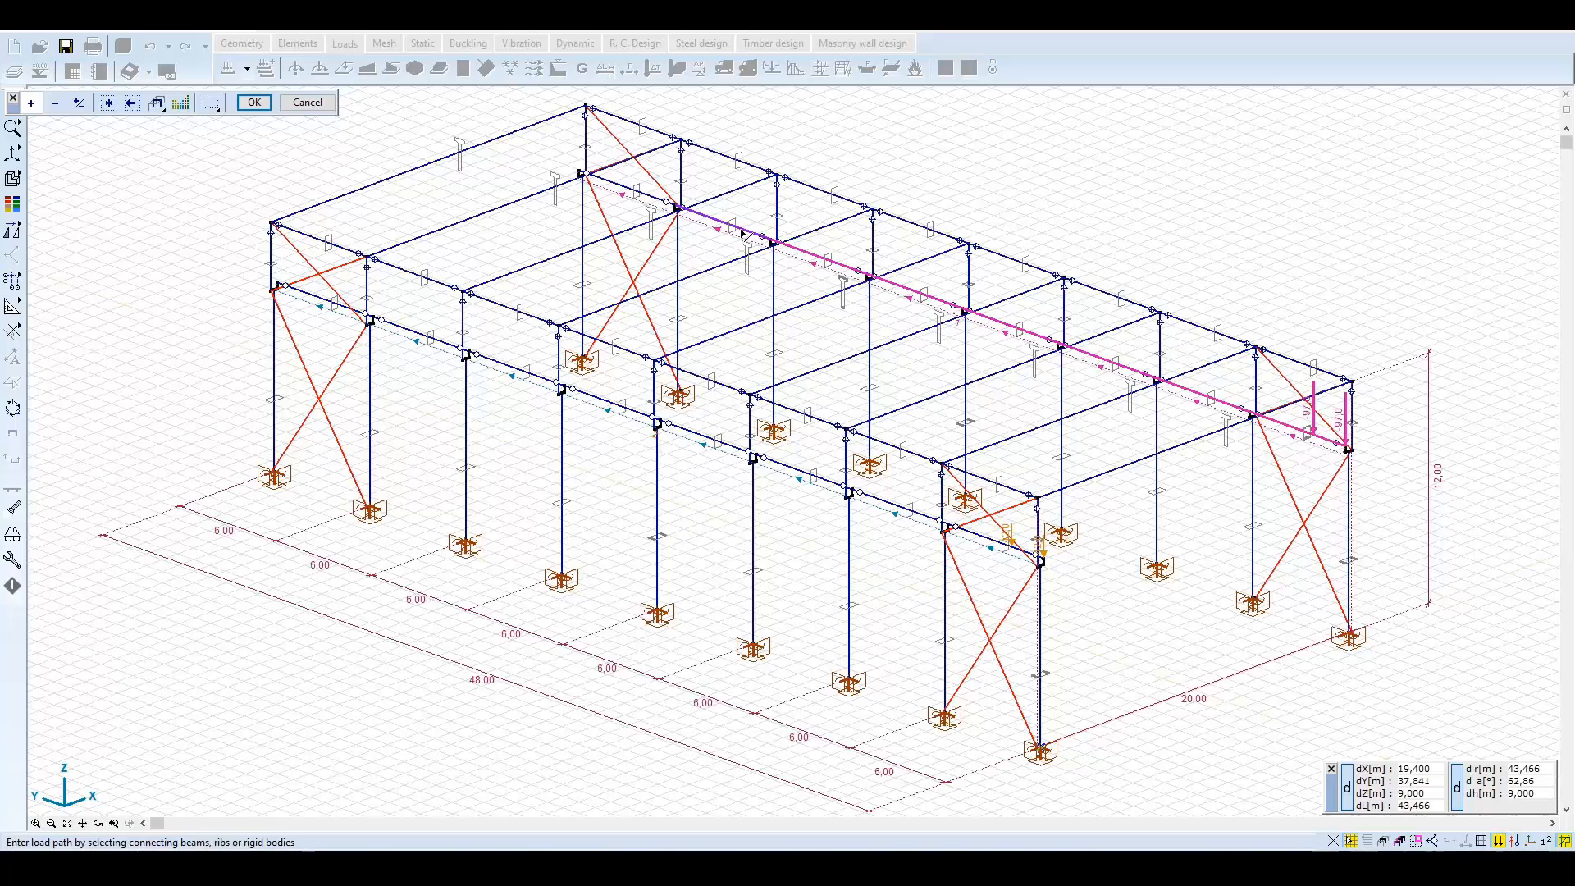
pyautogui.click(625, 190)
pyautogui.click(253, 102)
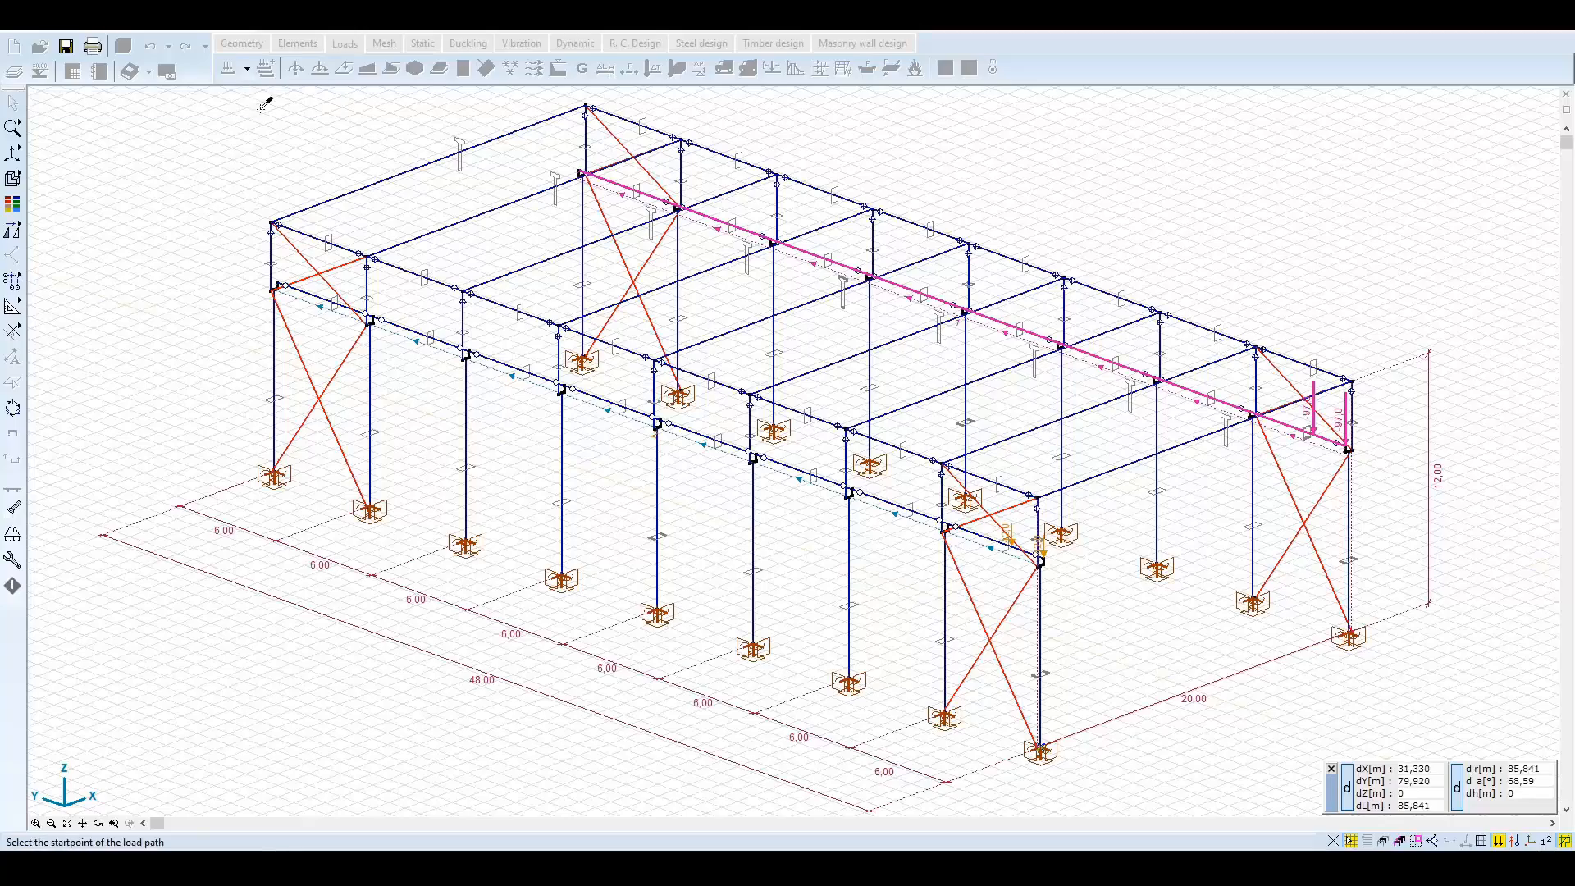
# Set the load path's startpoint at the loaded end and its endpoint at the opposite end of the girder line, and accept the moving load.
pyautogui.scroll(5, 1366, 437)
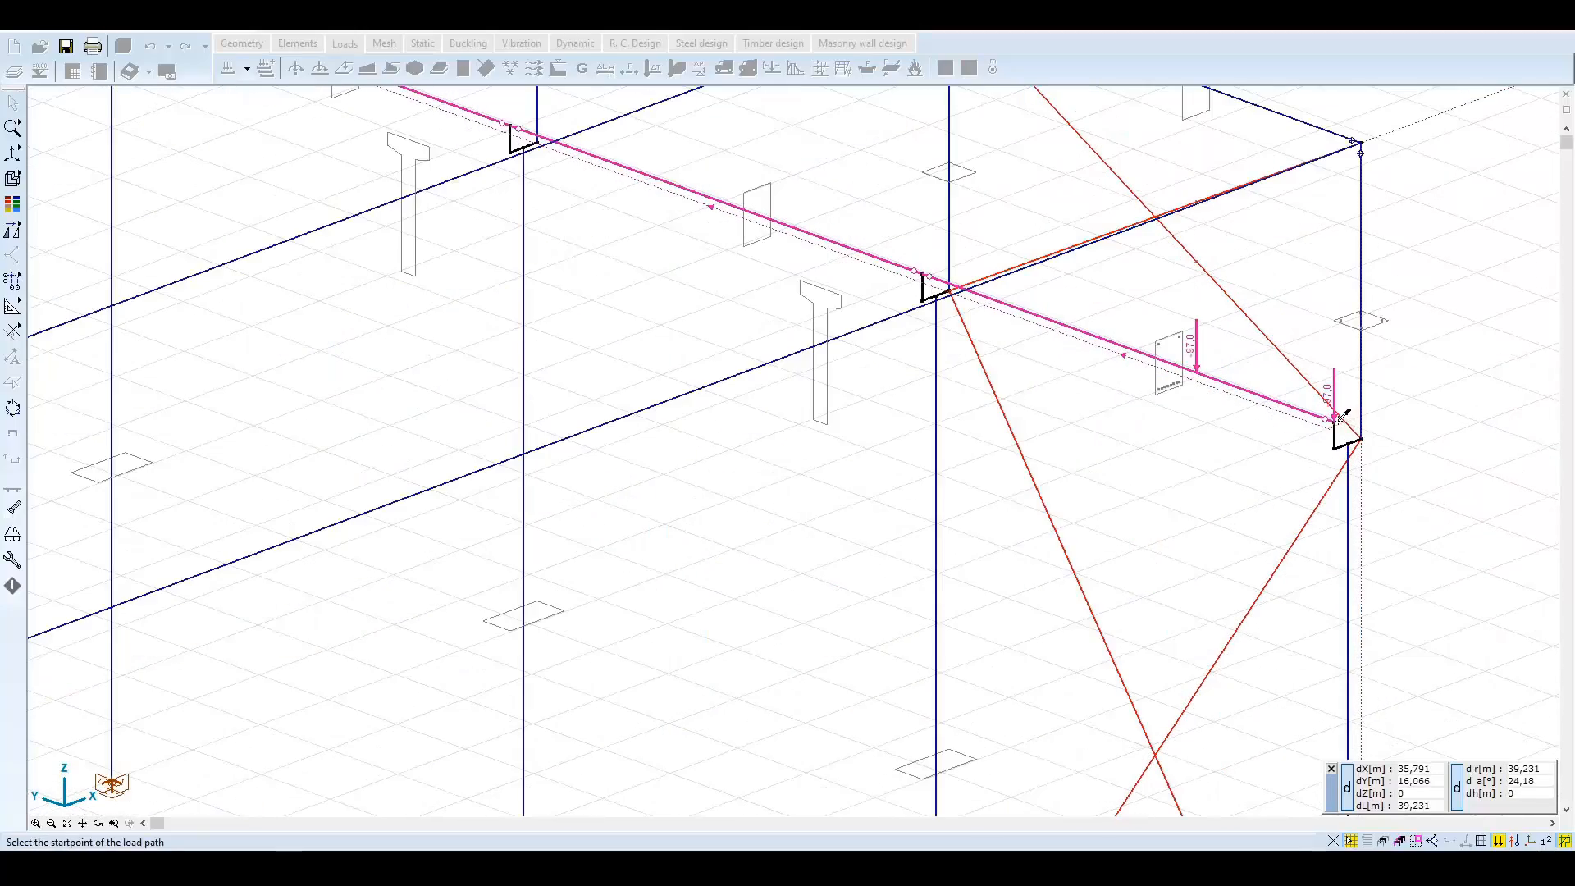
pyautogui.click(1335, 422)
pyautogui.scroll(-5, 1335, 422)
pyautogui.scroll(5, 332, 182)
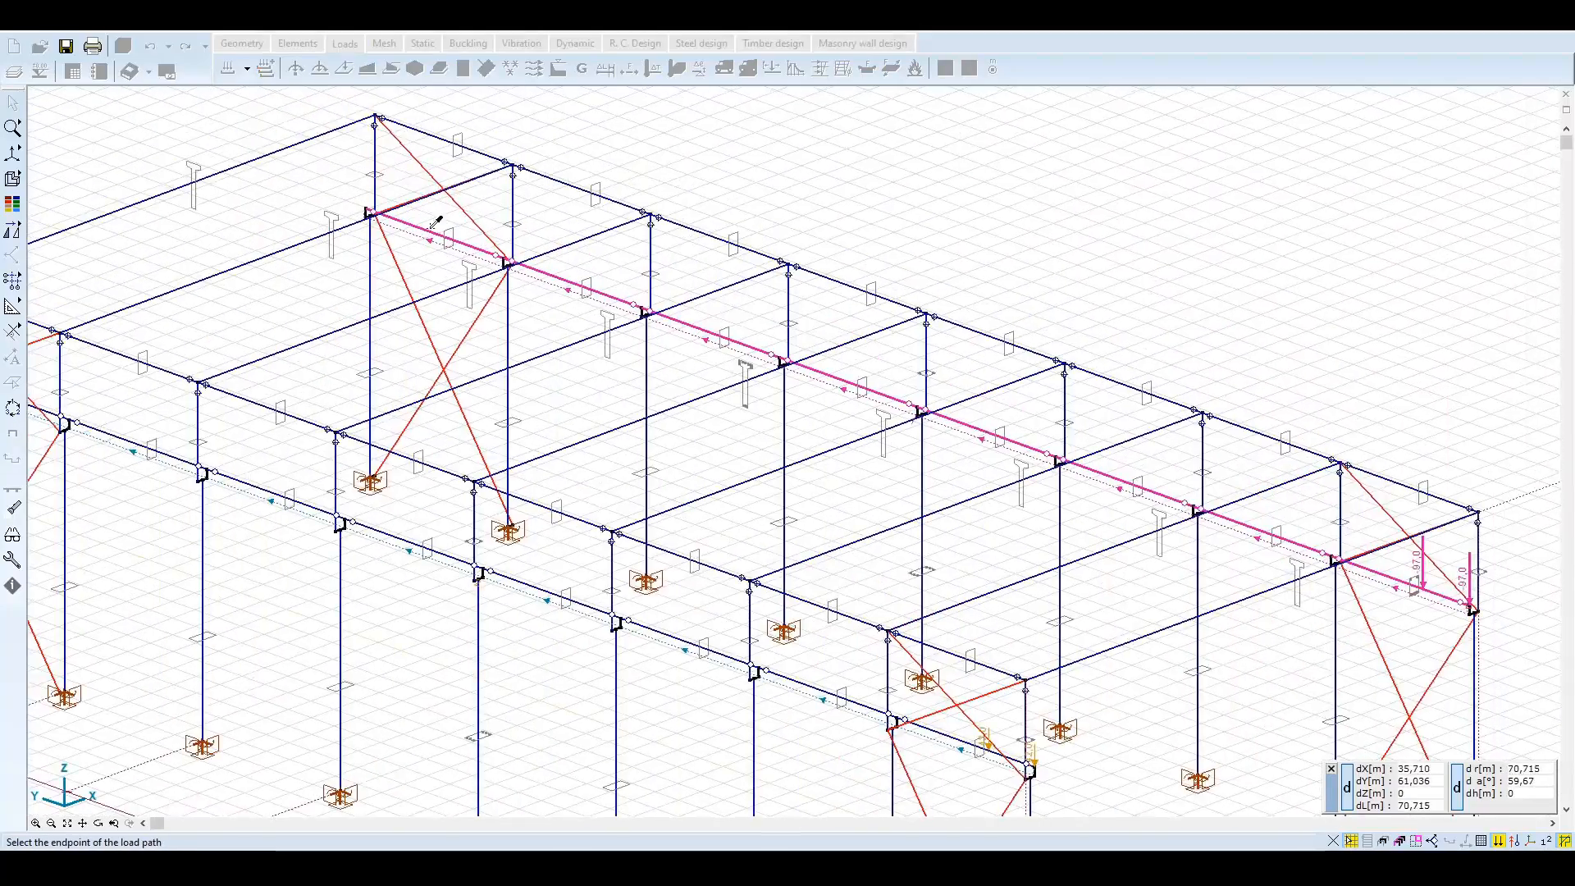
pyautogui.click(329, 186)
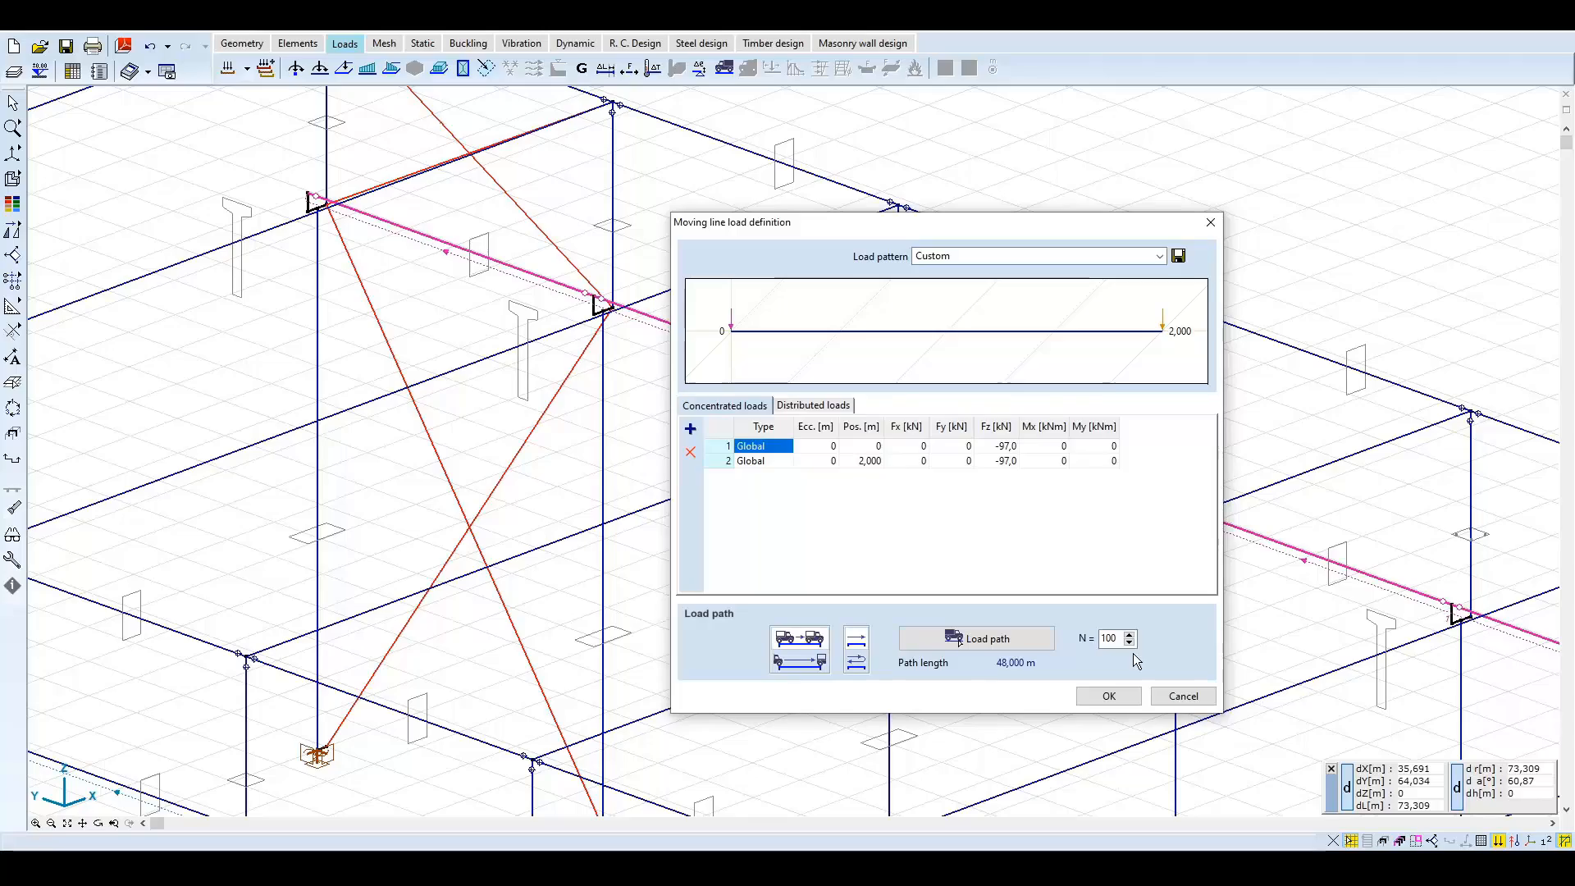
pyautogui.click(1108, 696)
# Step through the crane load cases from CRANE_1-001 to CRANE_1-011 to follow the wheel loads moving along the girders.
pyautogui.scroll(-3, 960, 517)
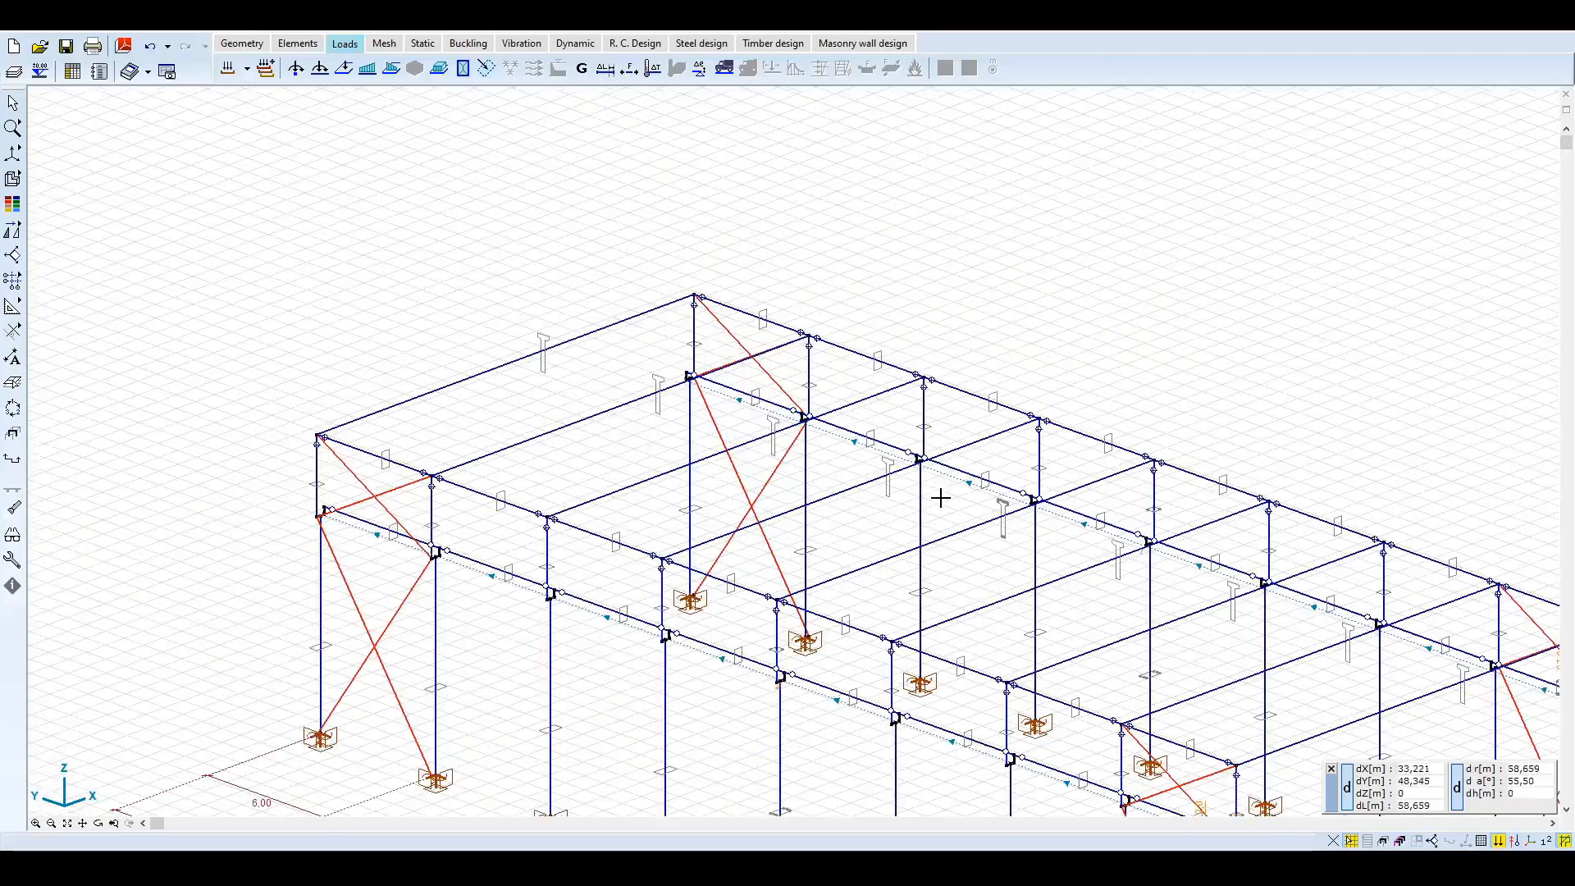
pyautogui.scroll(-3, 941, 498)
pyautogui.click(247, 71)
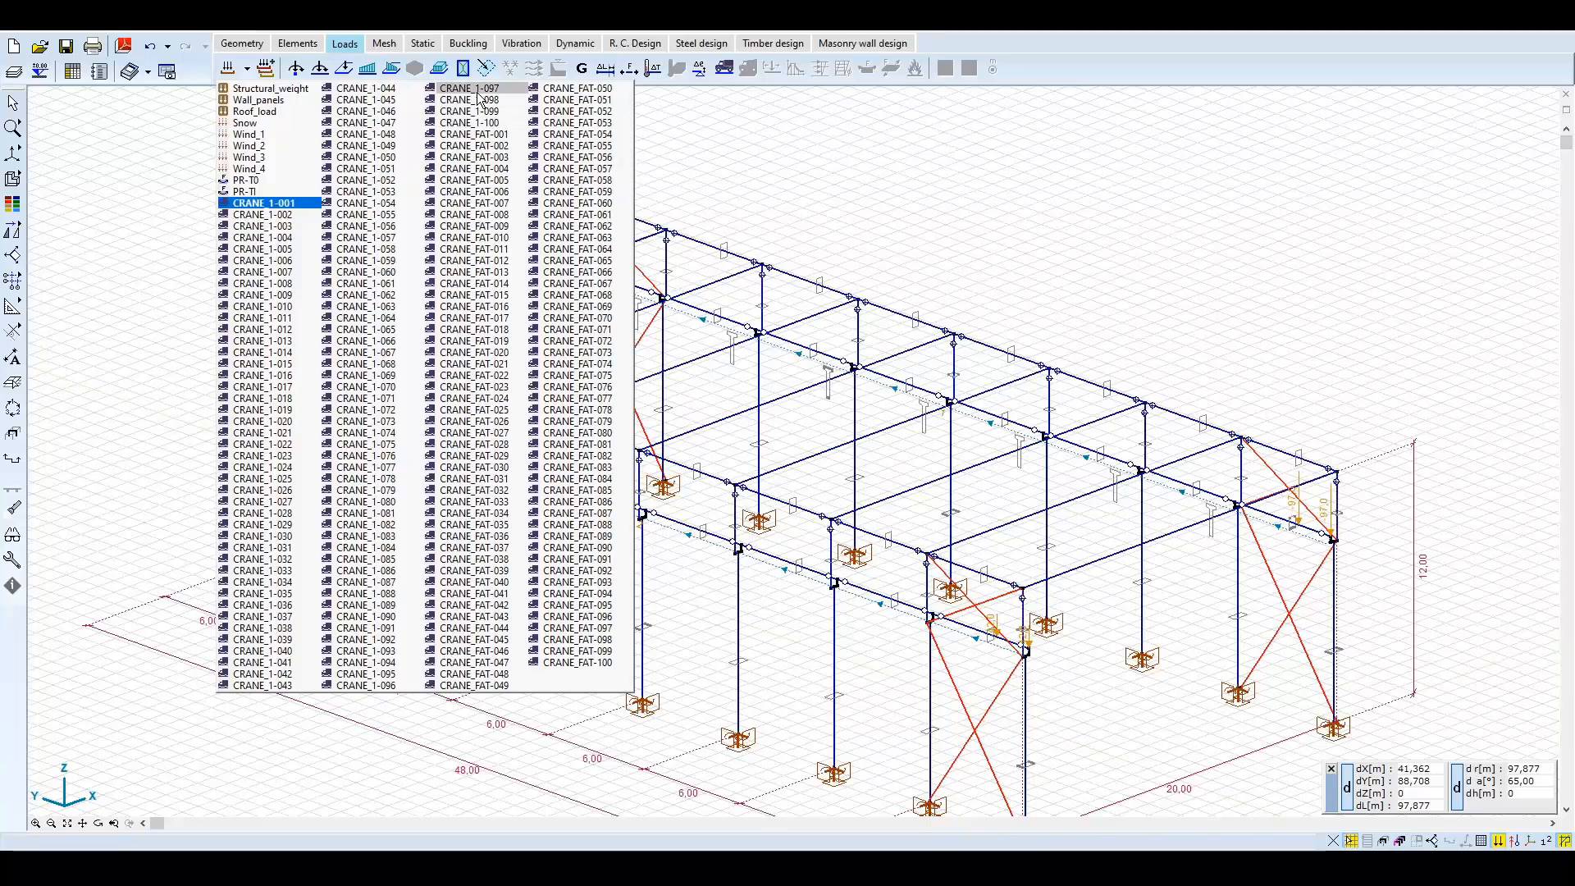
pyautogui.press('Down')
pyautogui.press('Down')
pyautogui.press('Down')
pyautogui.press('Down')
pyautogui.press('Down')
pyautogui.press('Down')
pyautogui.press('Down')
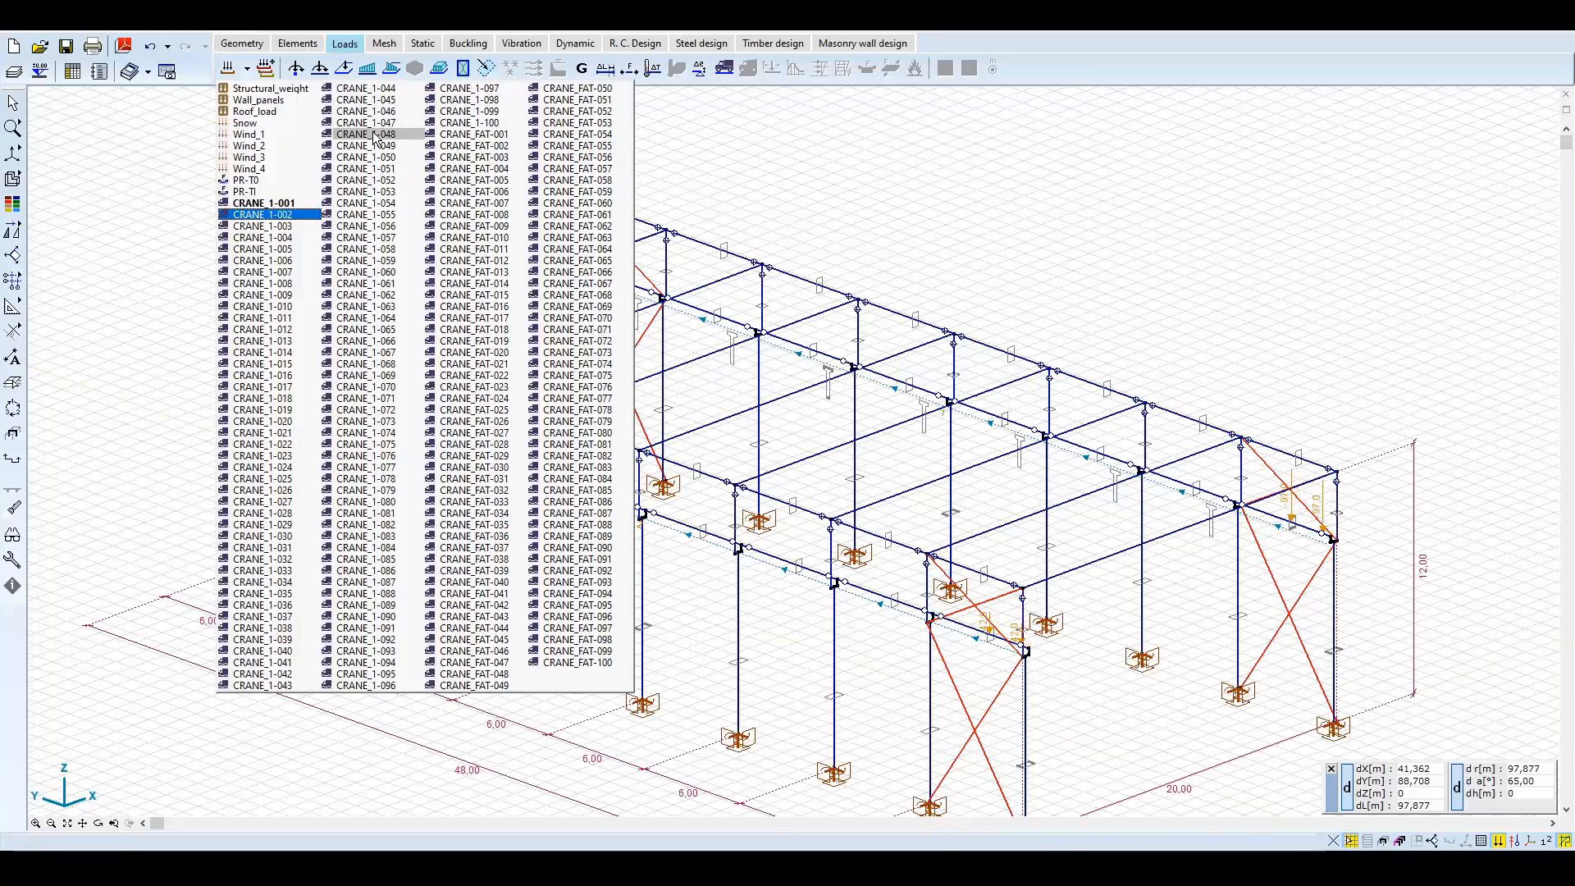
pyautogui.press('Down')
pyautogui.press('Down')
pyautogui.press('Down')
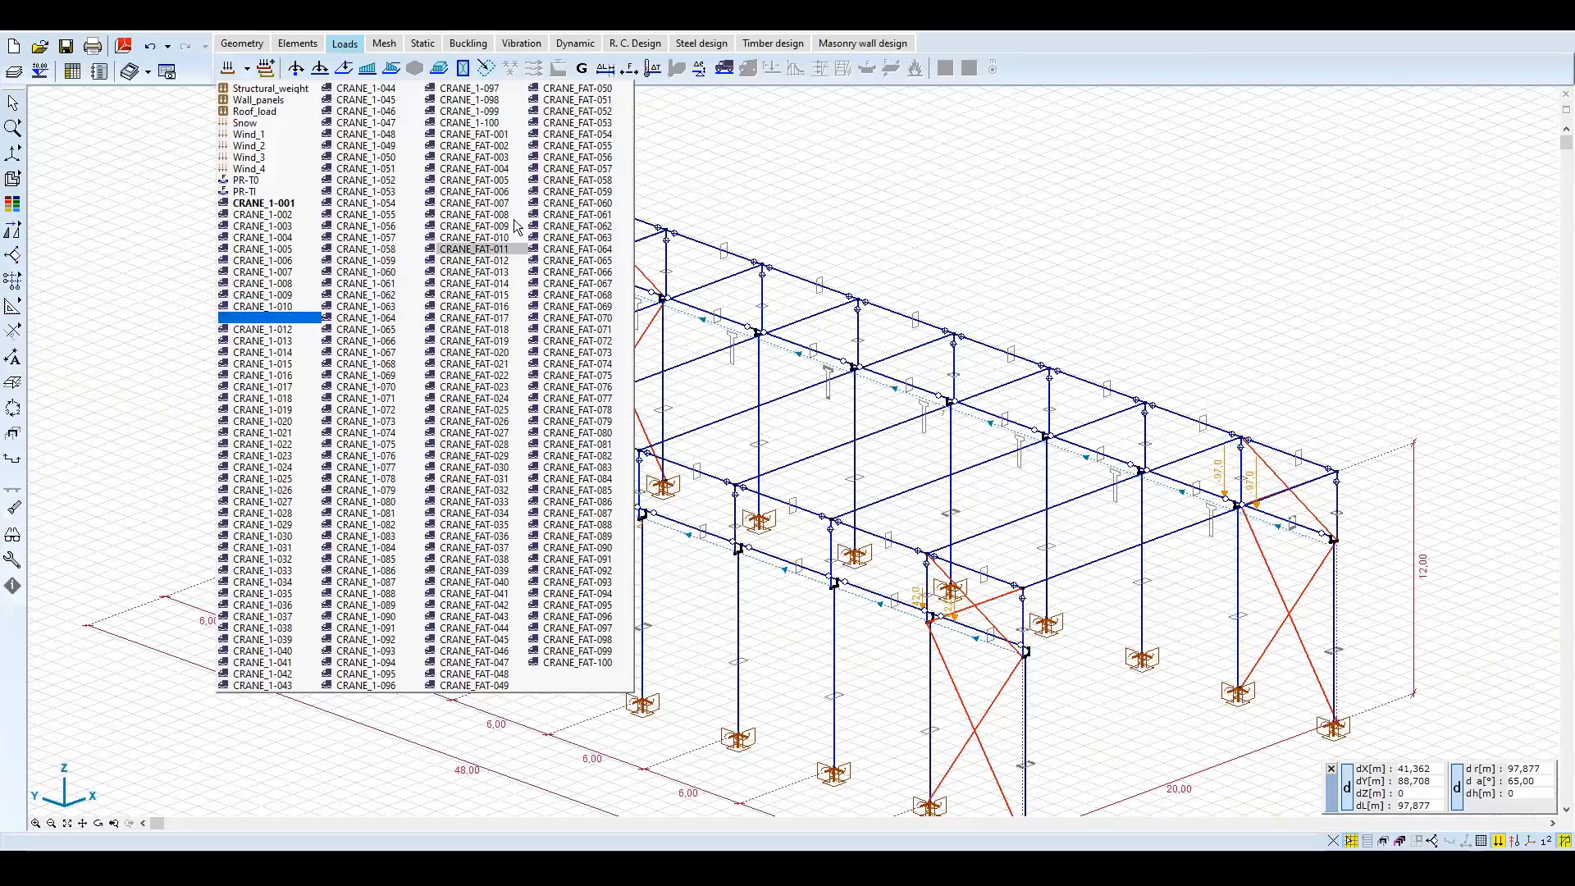
# Display the CRANE_FAT-001 load case and examine the fatigue crane loads on both crane girder lines.
pyautogui.click(501, 136)
pyautogui.moveTo(961, 457); pyautogui.dragTo(955, 441, button='middle')
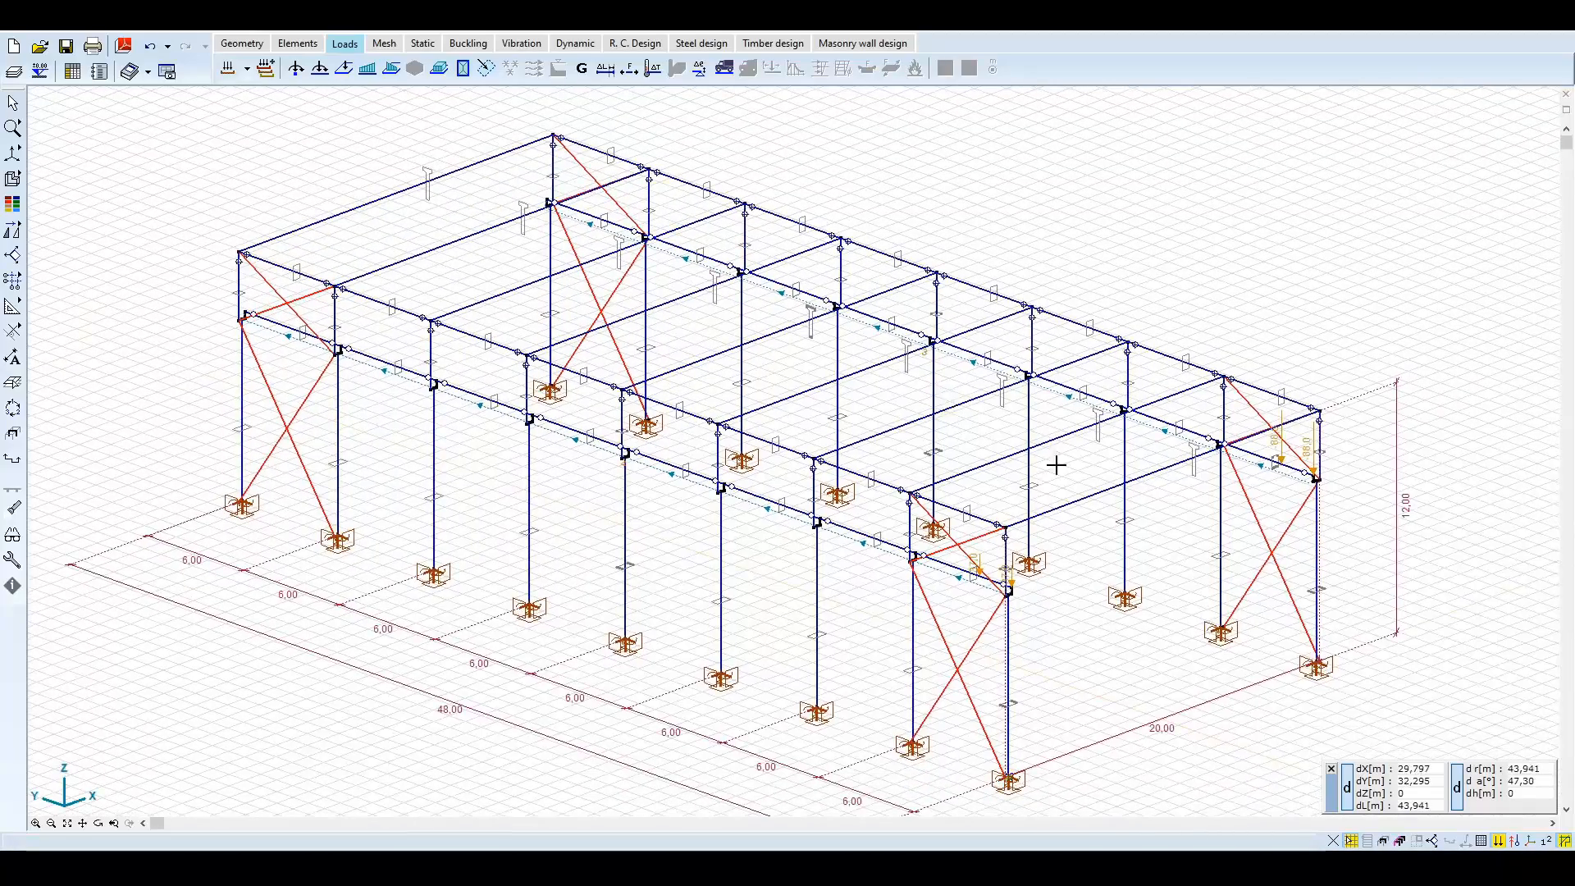
pyautogui.scroll(6, 1371, 467)
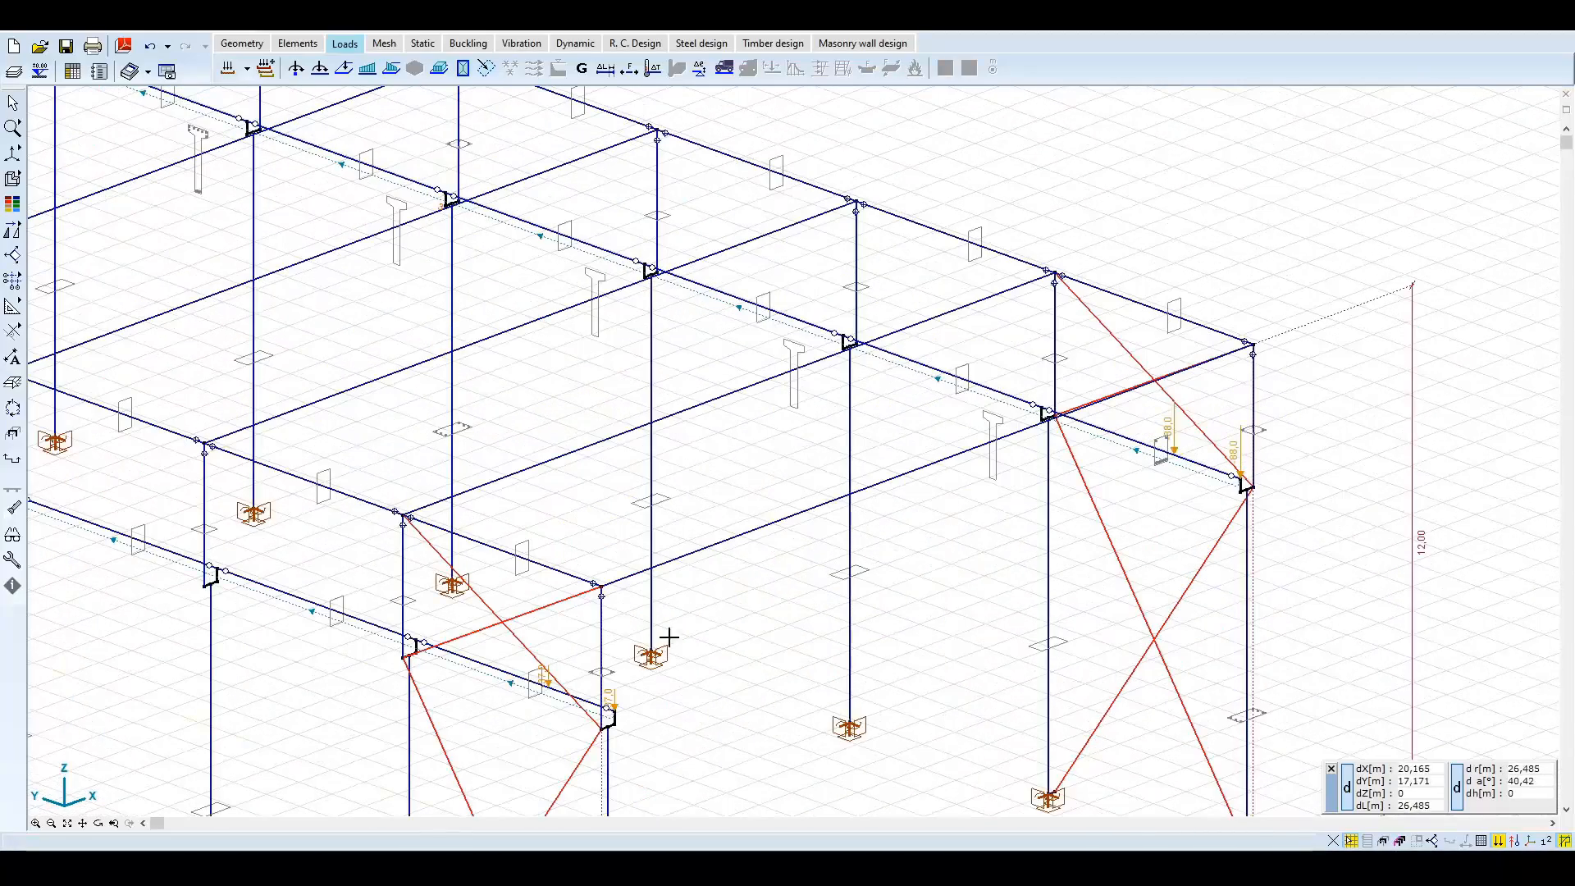
pyautogui.scroll(-2, 969, 557)
pyautogui.scroll(-2, 969, 558)
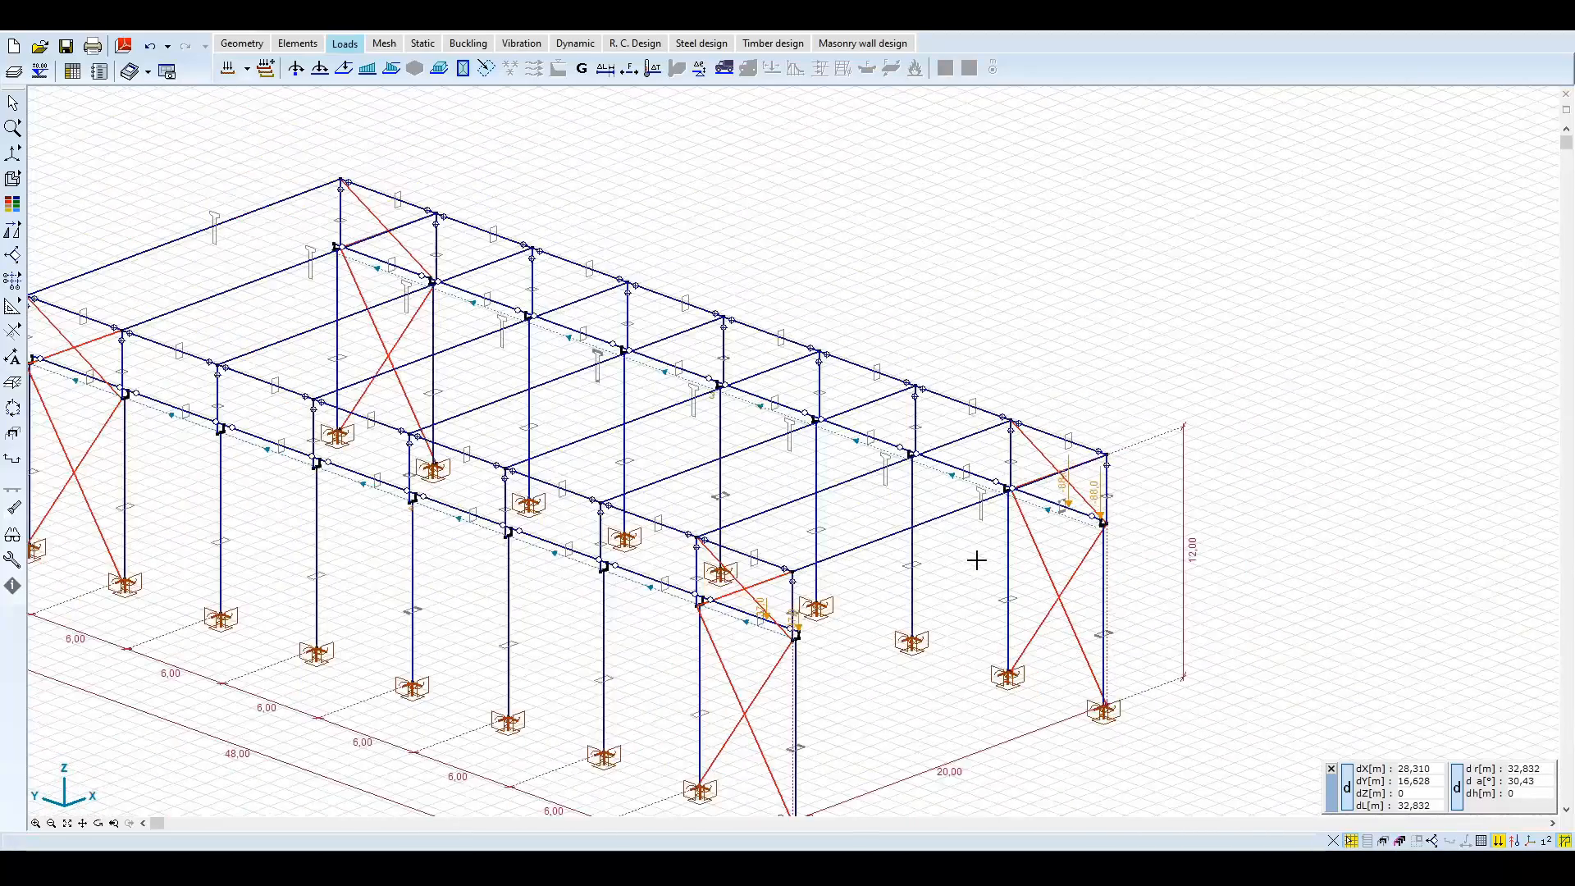
pyautogui.moveTo(949, 580); pyautogui.dragTo(1077, 513, button='middle')
pyautogui.scroll(-1, 1077, 513)
pyautogui.scroll(-1, 1047, 539)
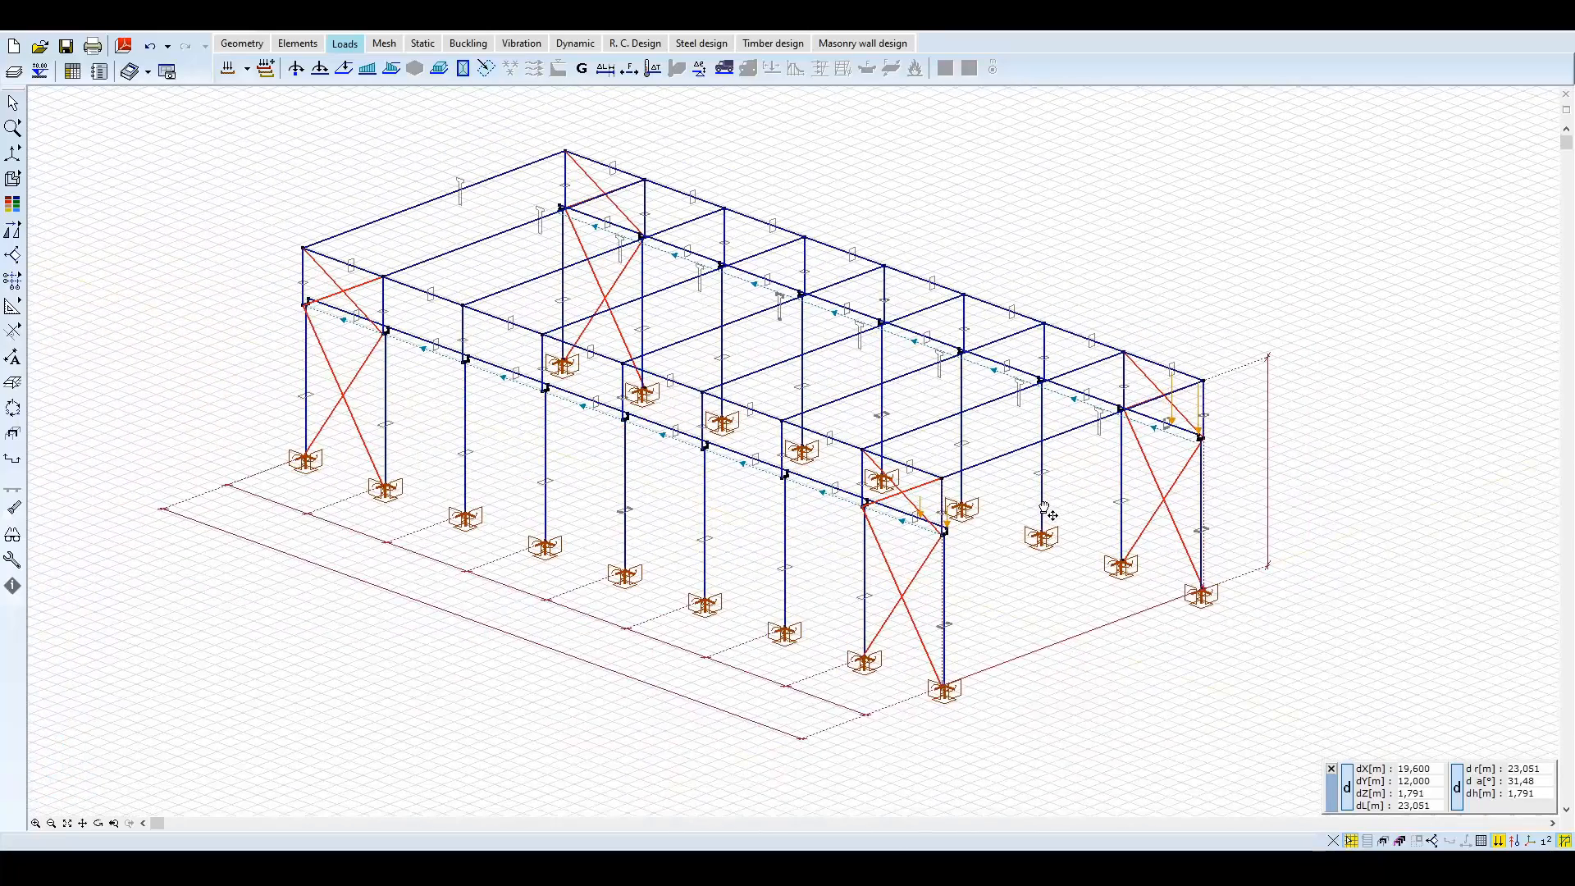
pyautogui.scroll(1, 1110, 513)
# Set the number of load positions N of the rear fatigue moving load to 200 and display the CRANE_FAT-200 load case.
pyautogui.click(1220, 430)
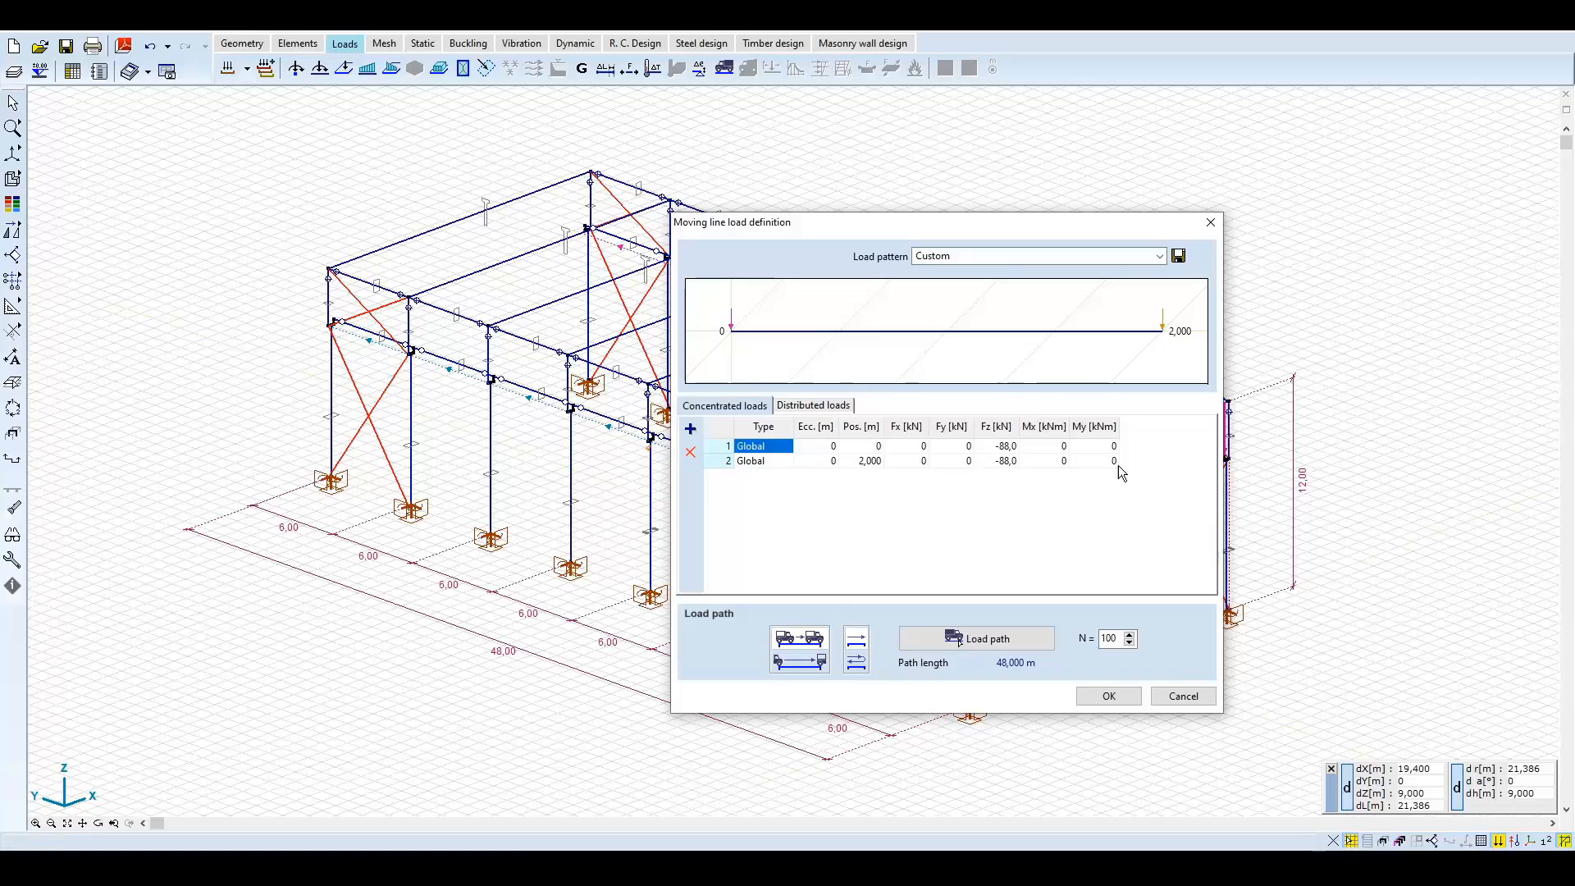
pyautogui.doubleClick(1119, 639)
pyautogui.write('20')
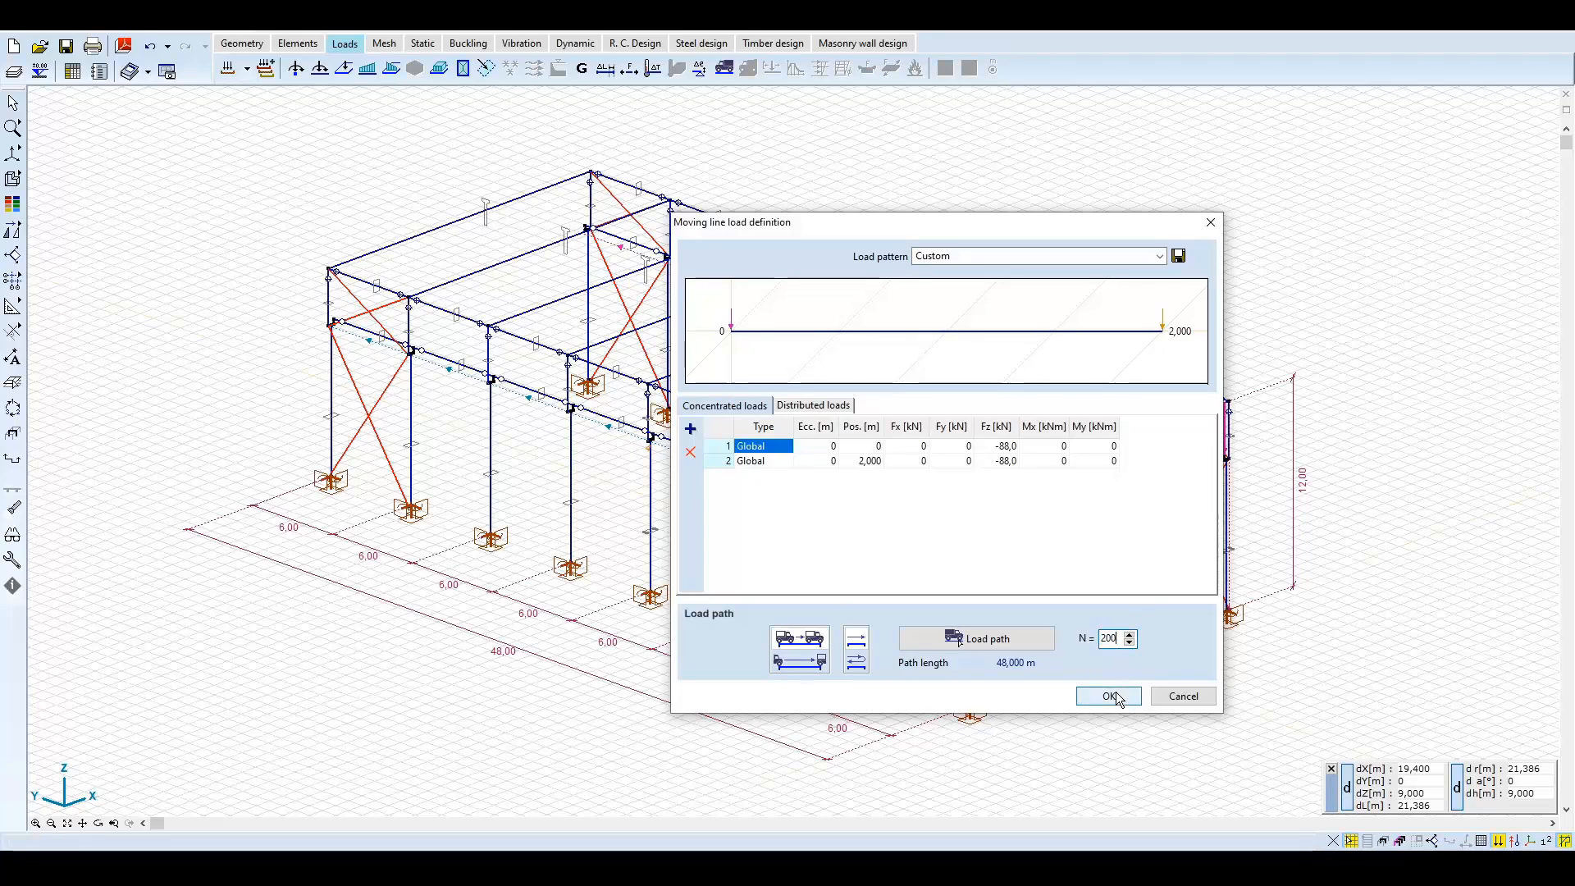
pyautogui.click(1108, 696)
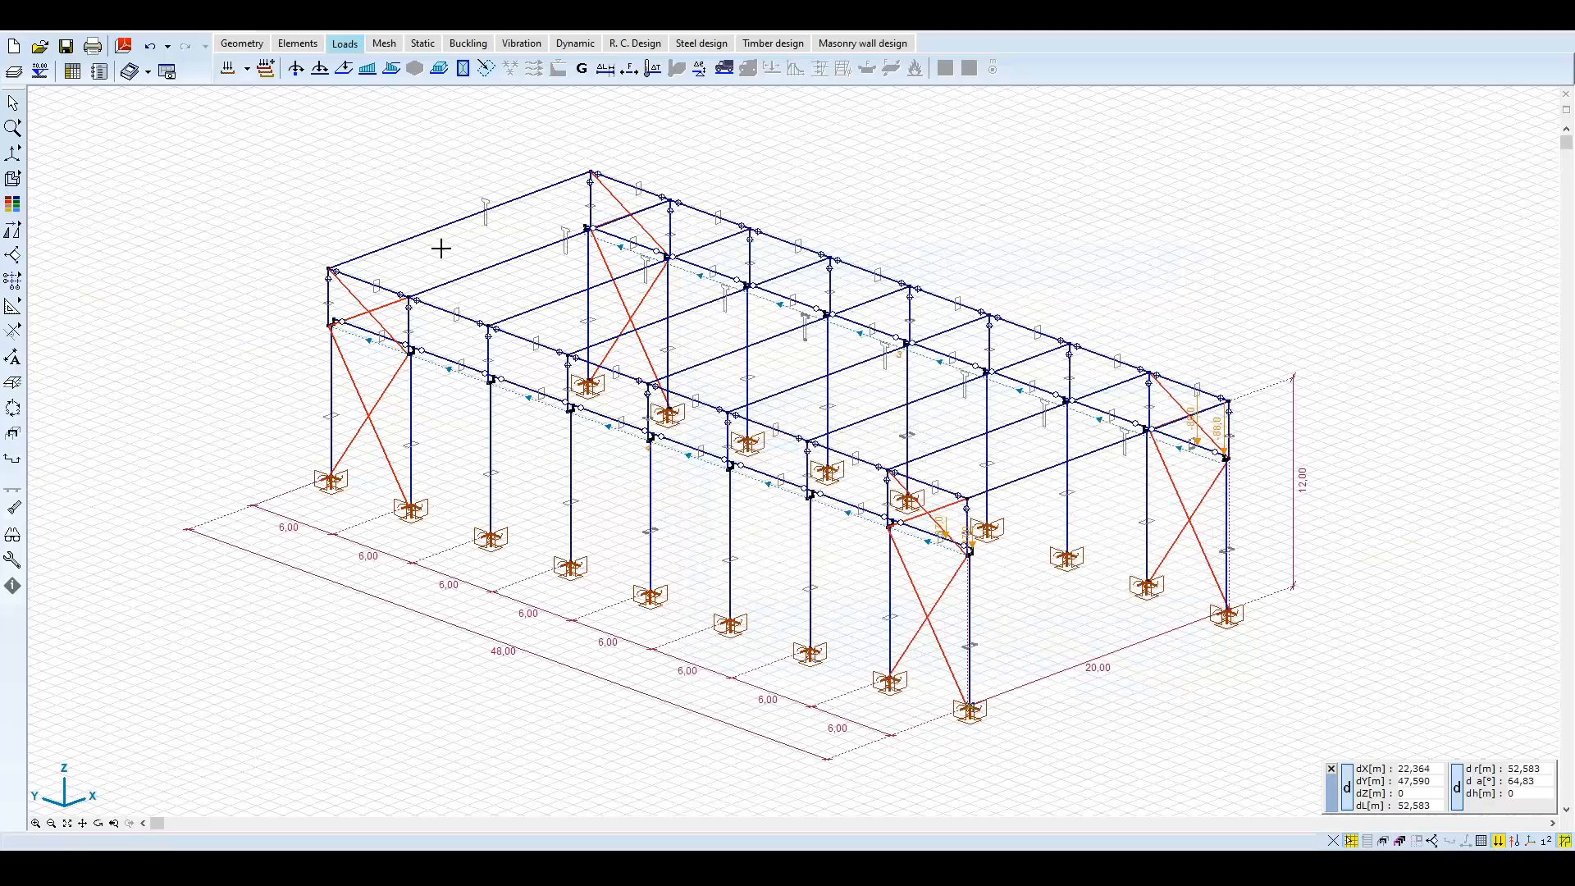
pyautogui.click(246, 69)
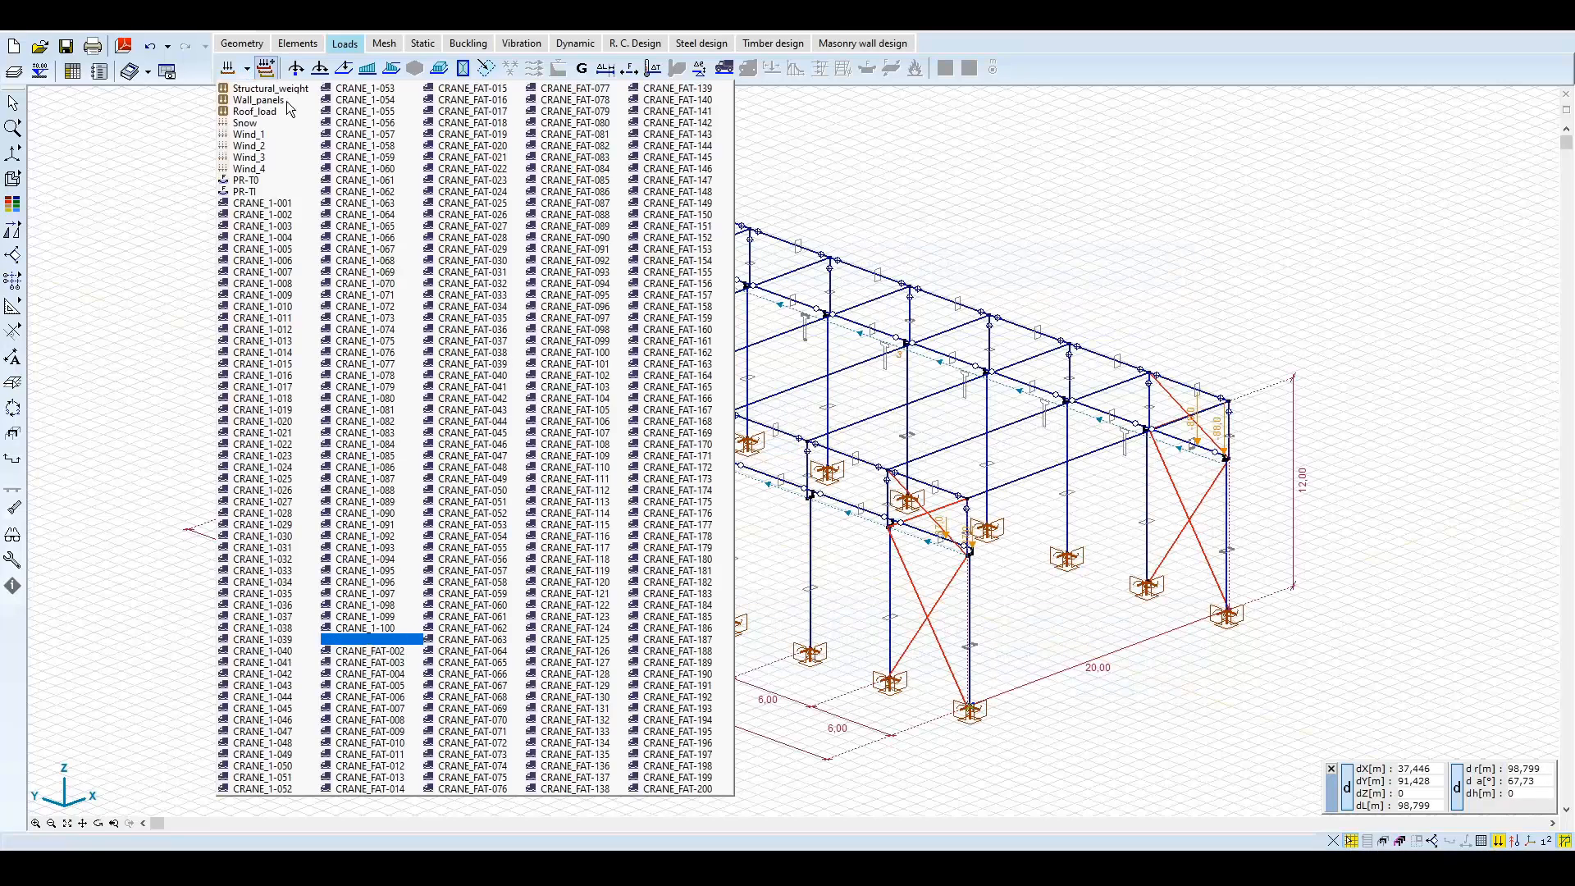
pyautogui.click(704, 789)
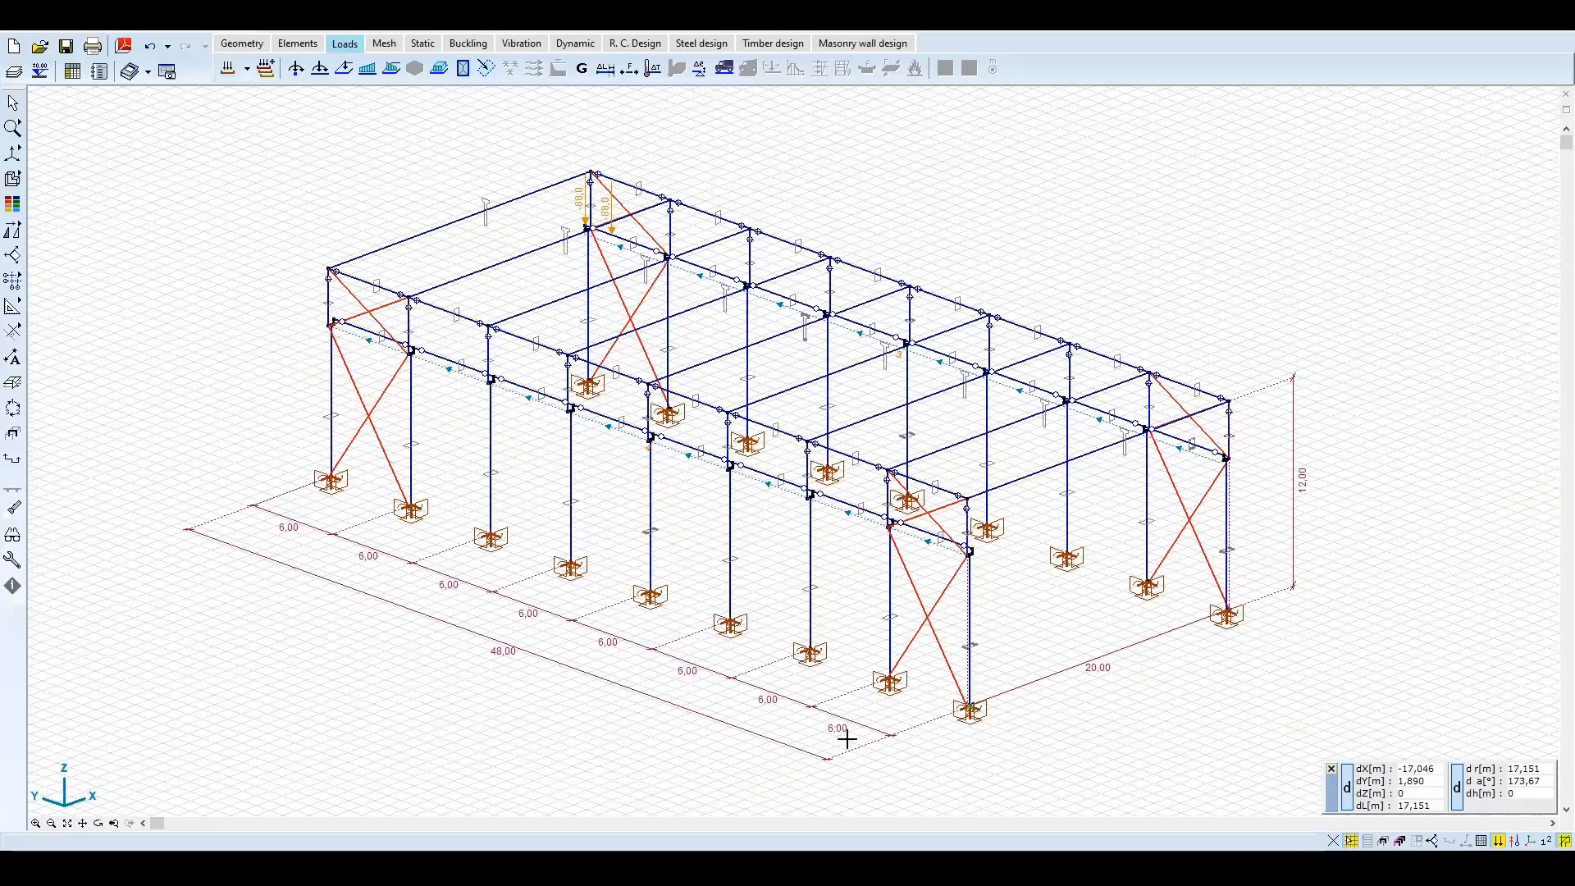
# Restore the rear fatigue moving load's number of positions N to 100 and display the CRANE_FAT-001 load case.
pyautogui.doubleClick(603, 203)
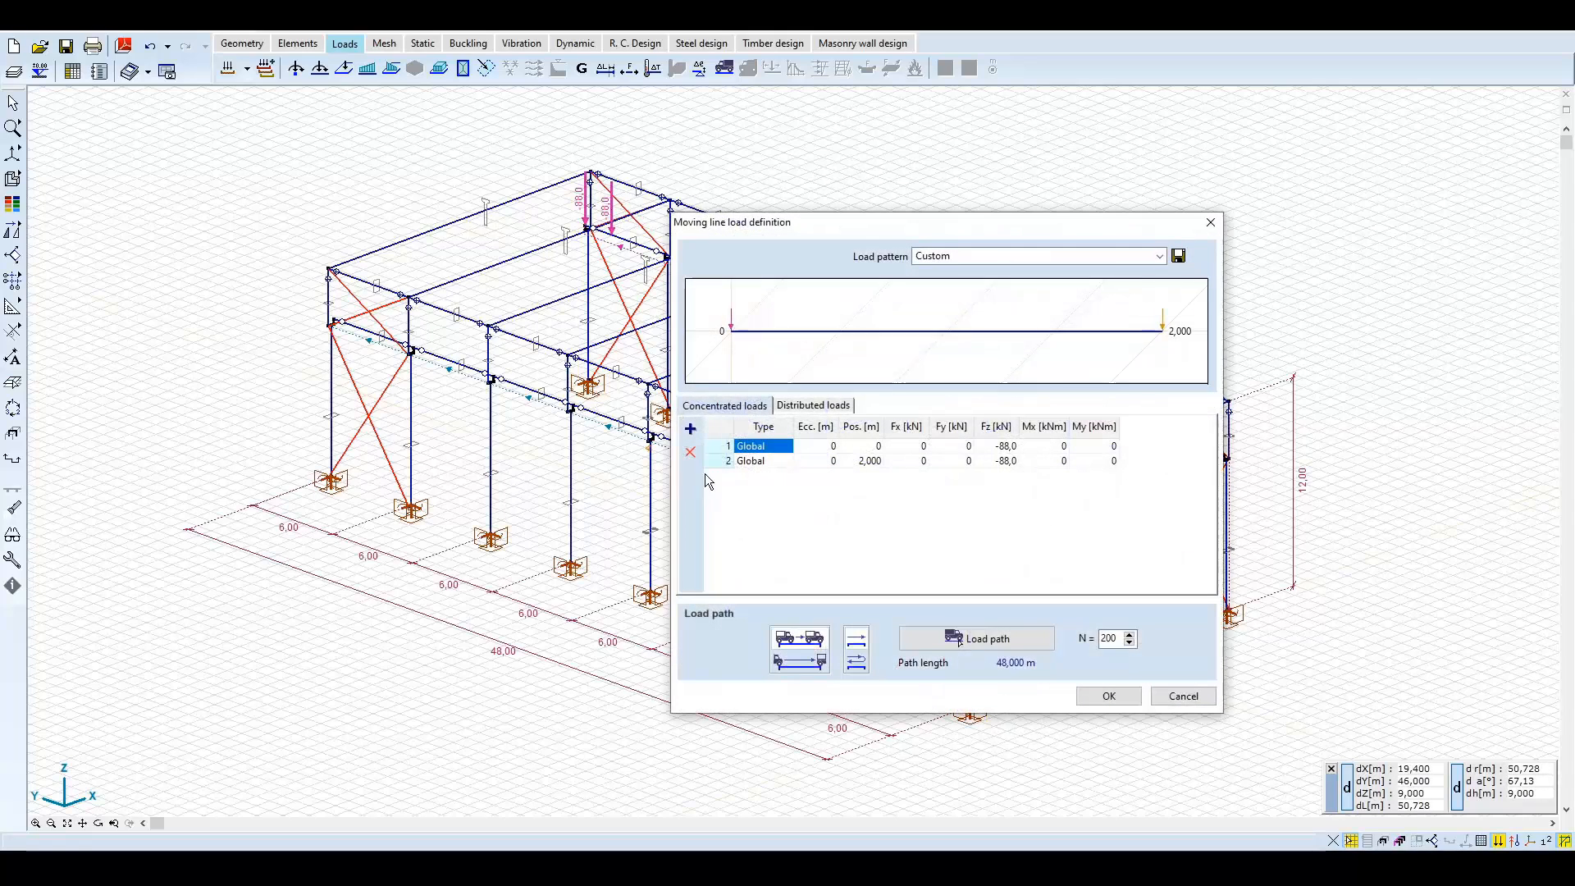
pyautogui.click(1108, 695)
pyautogui.click(246, 69)
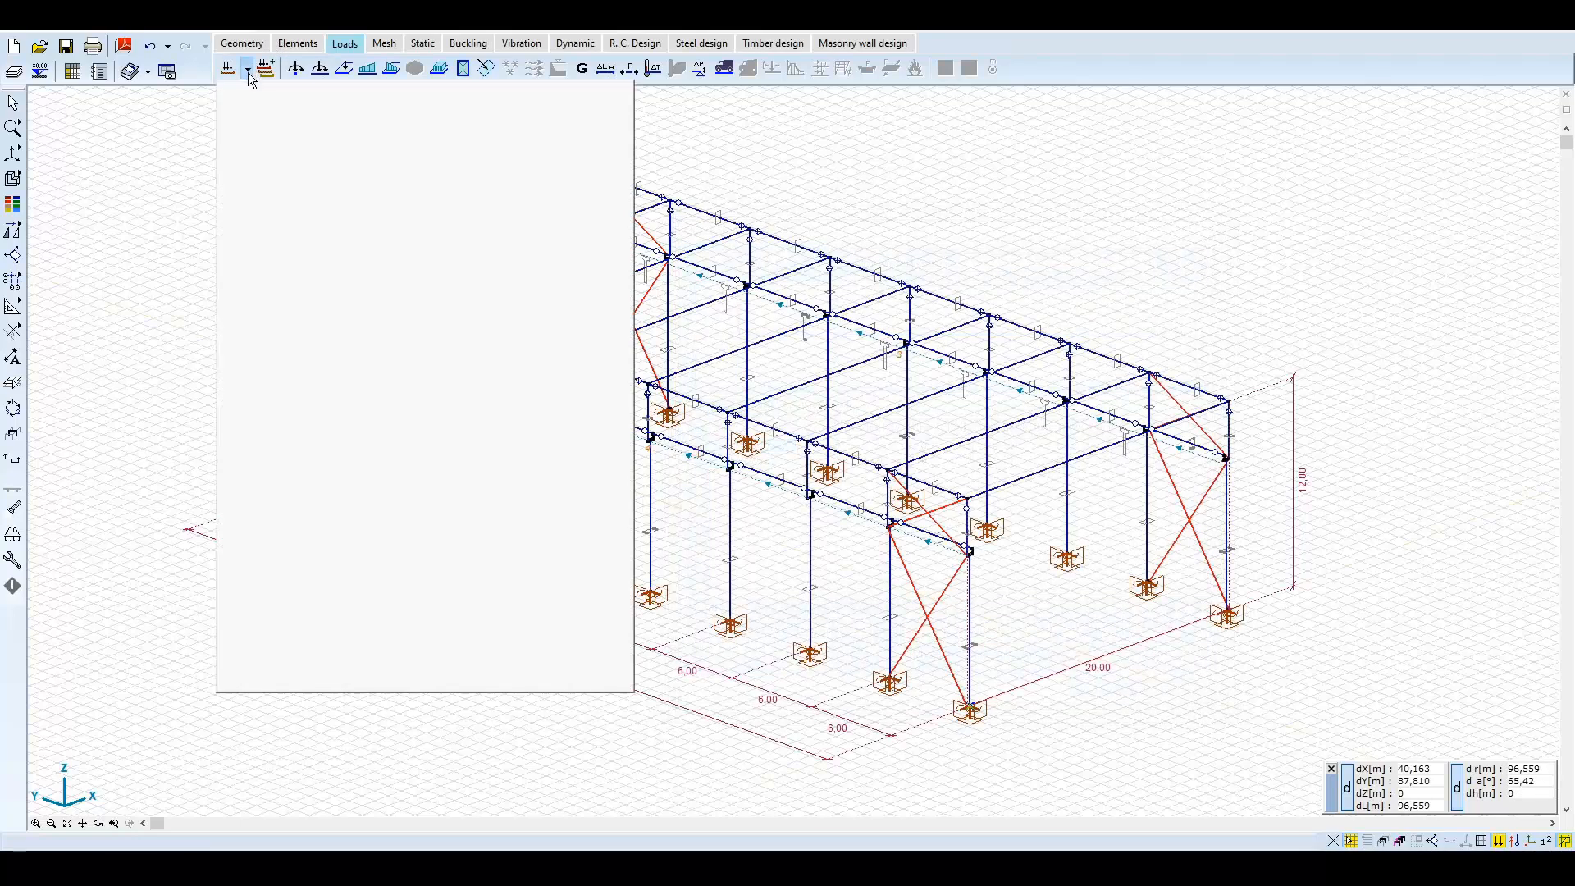
pyautogui.click(489, 133)
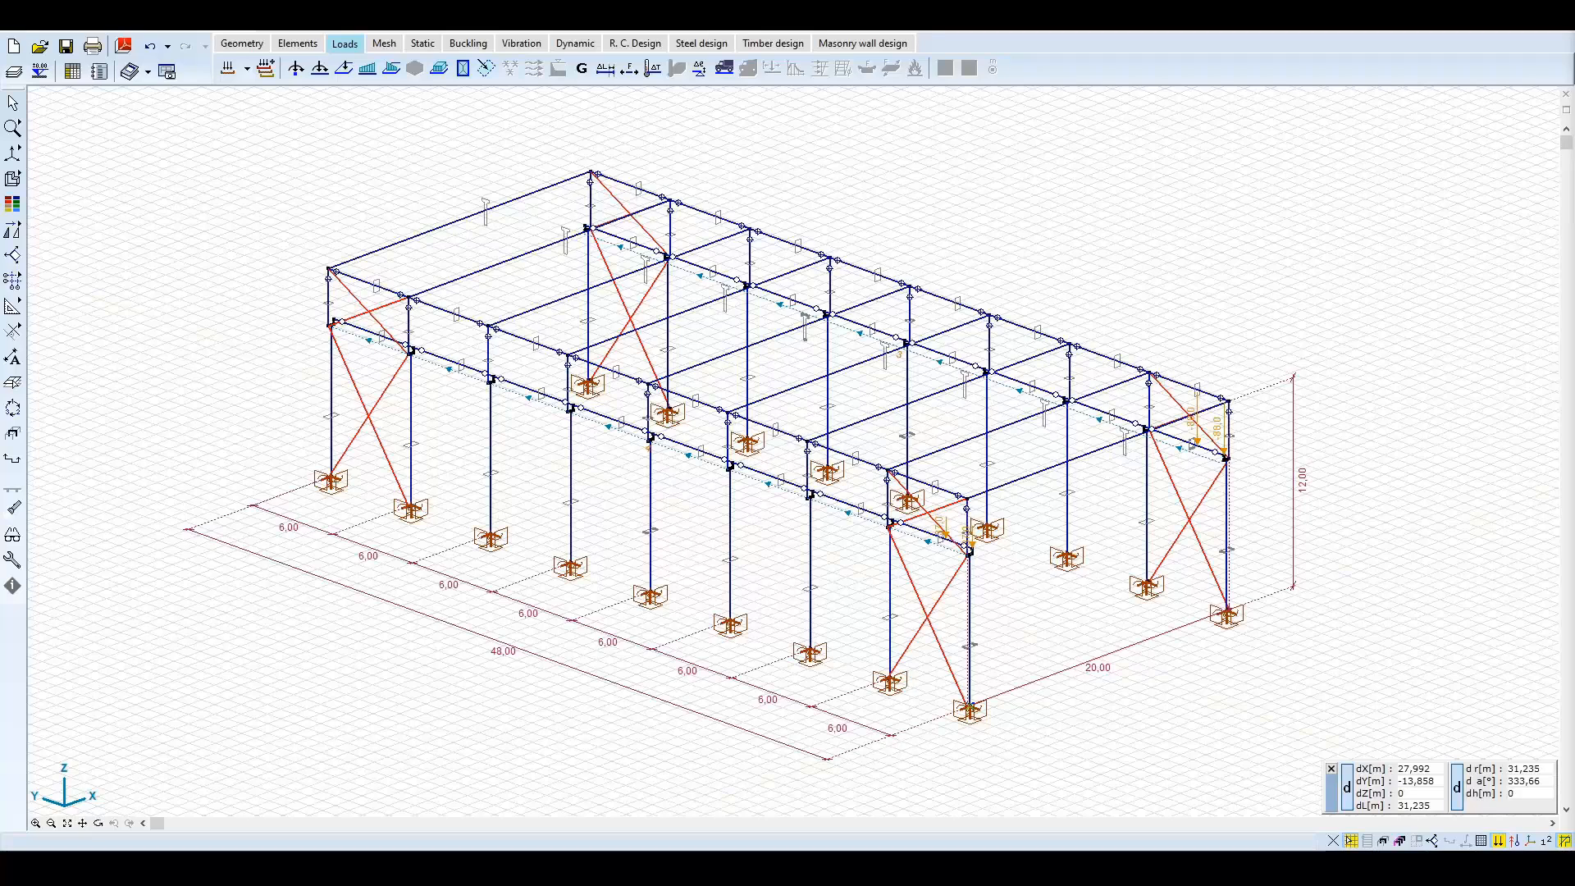
# Add an SLS Frequent custom combination by load groups with factor 1 for PERMANENT and factor 1 for CRANE.
pyautogui.click(265, 69)
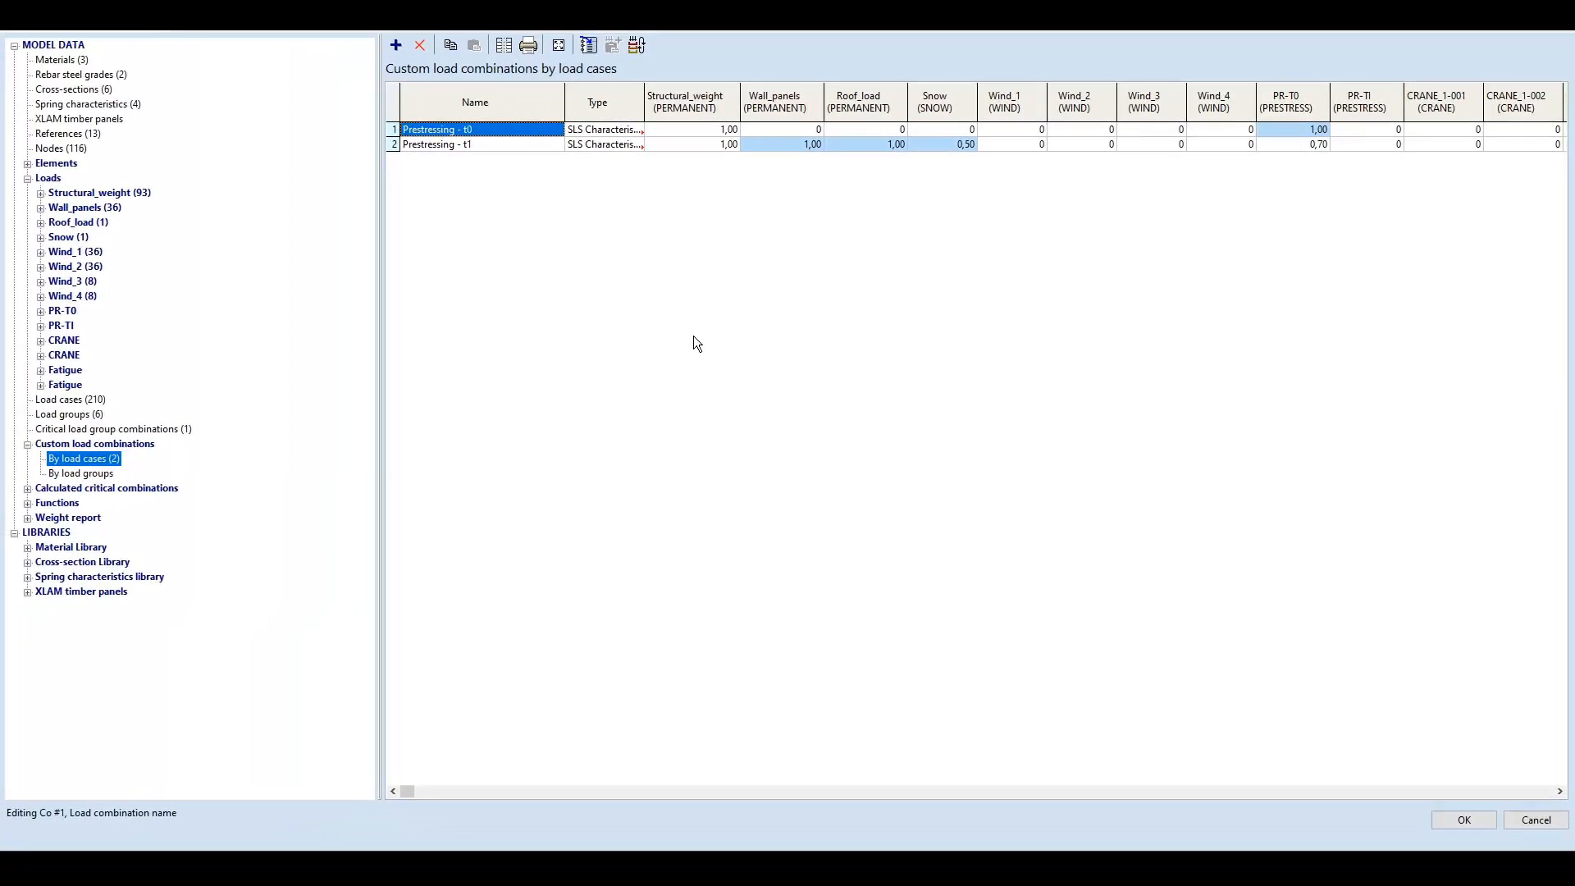
pyautogui.click(83, 474)
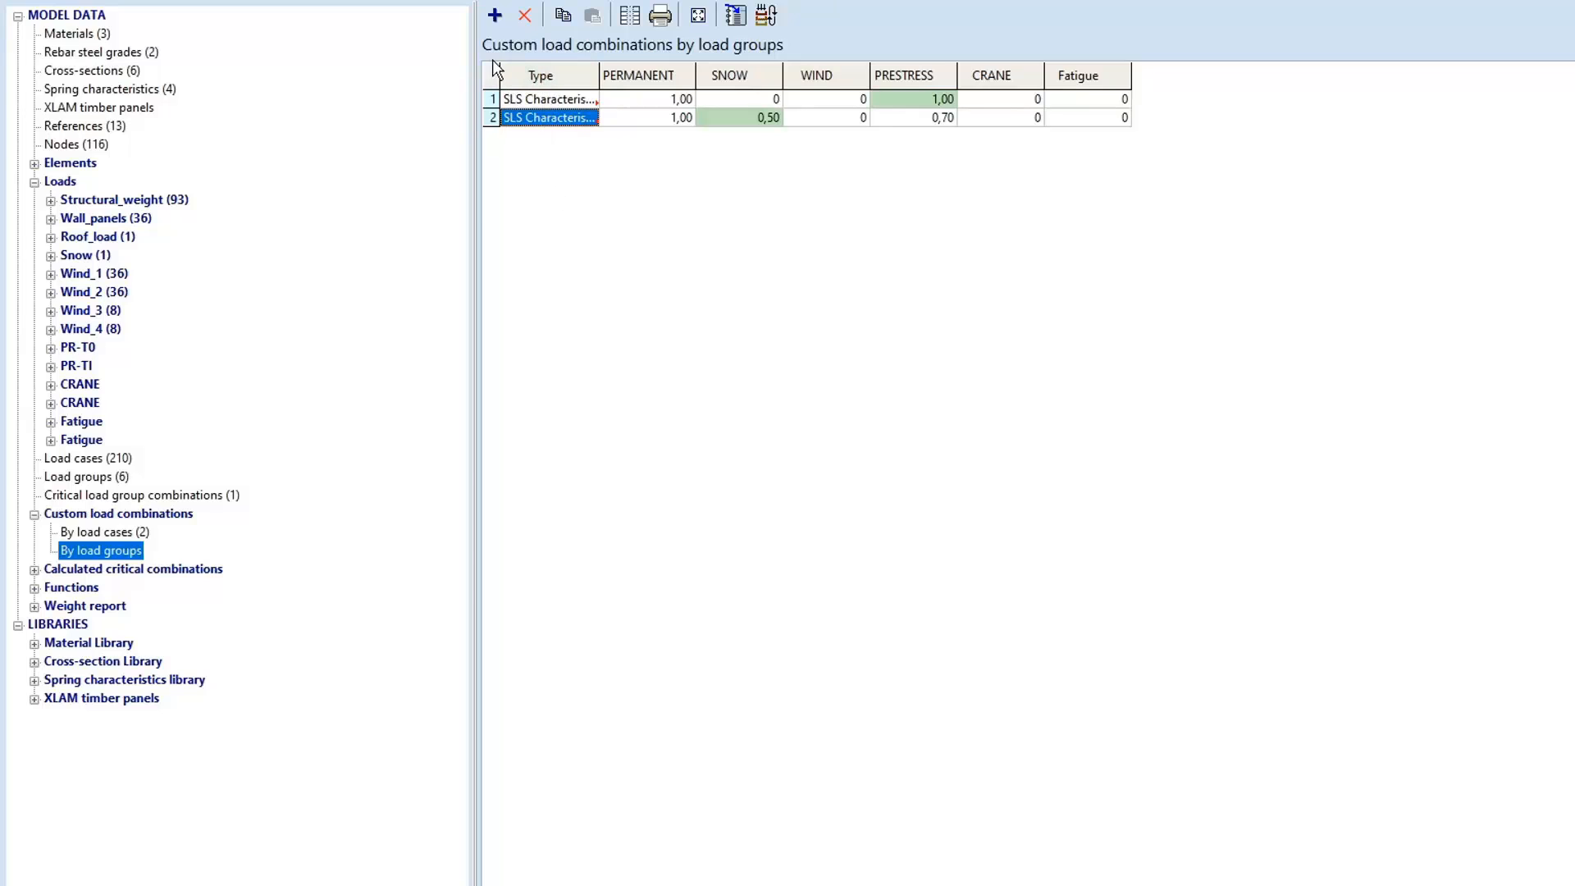
pyautogui.click(495, 15)
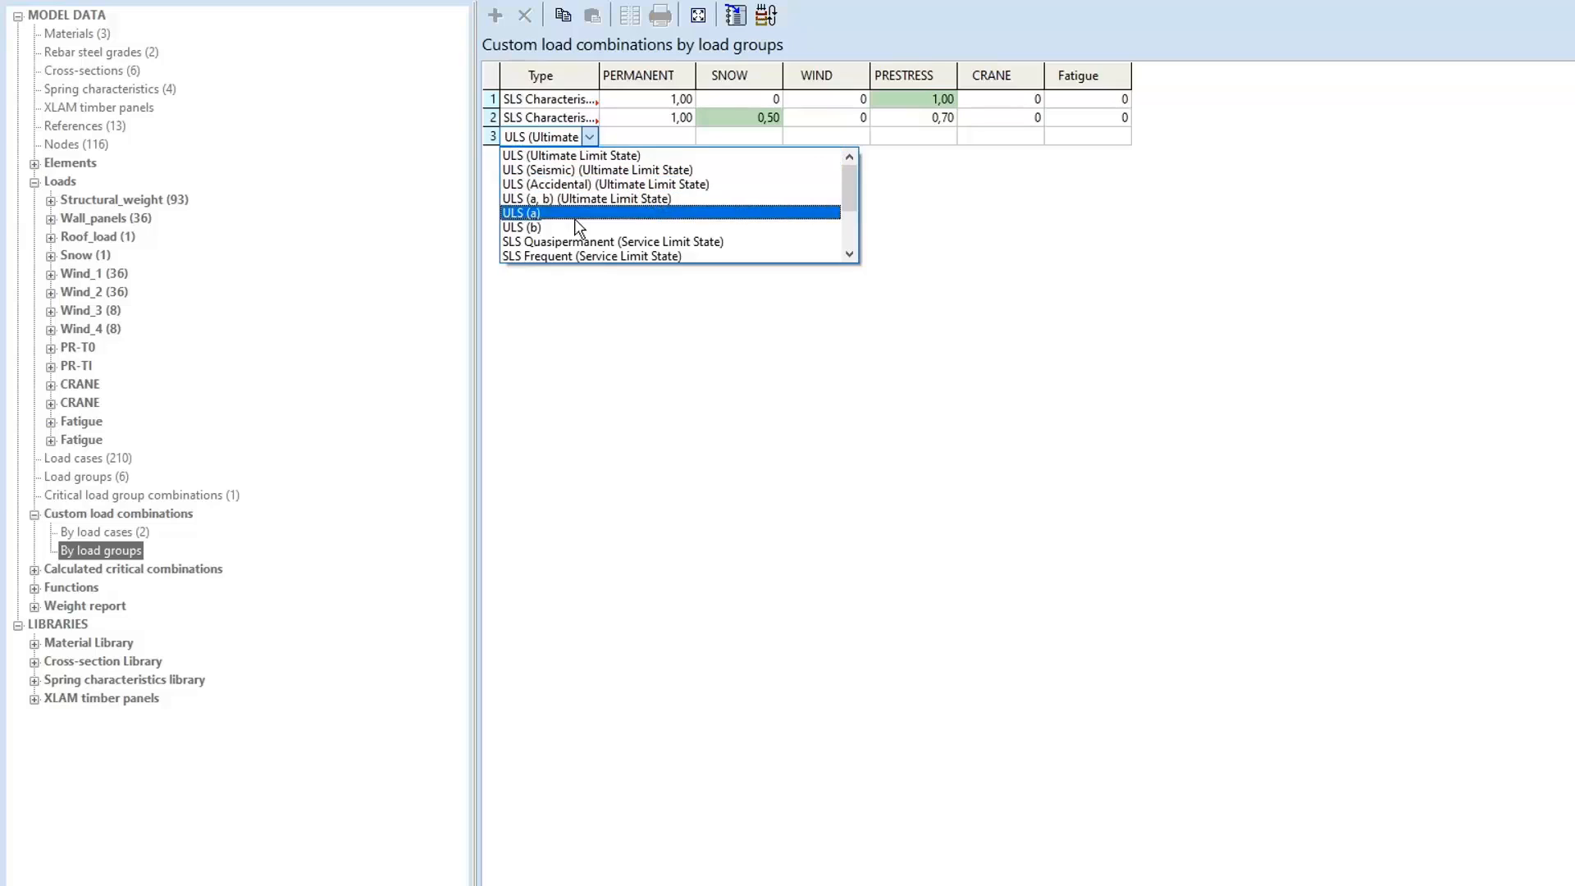
pyautogui.click(594, 254)
pyautogui.press('Tab')
pyautogui.write('1')
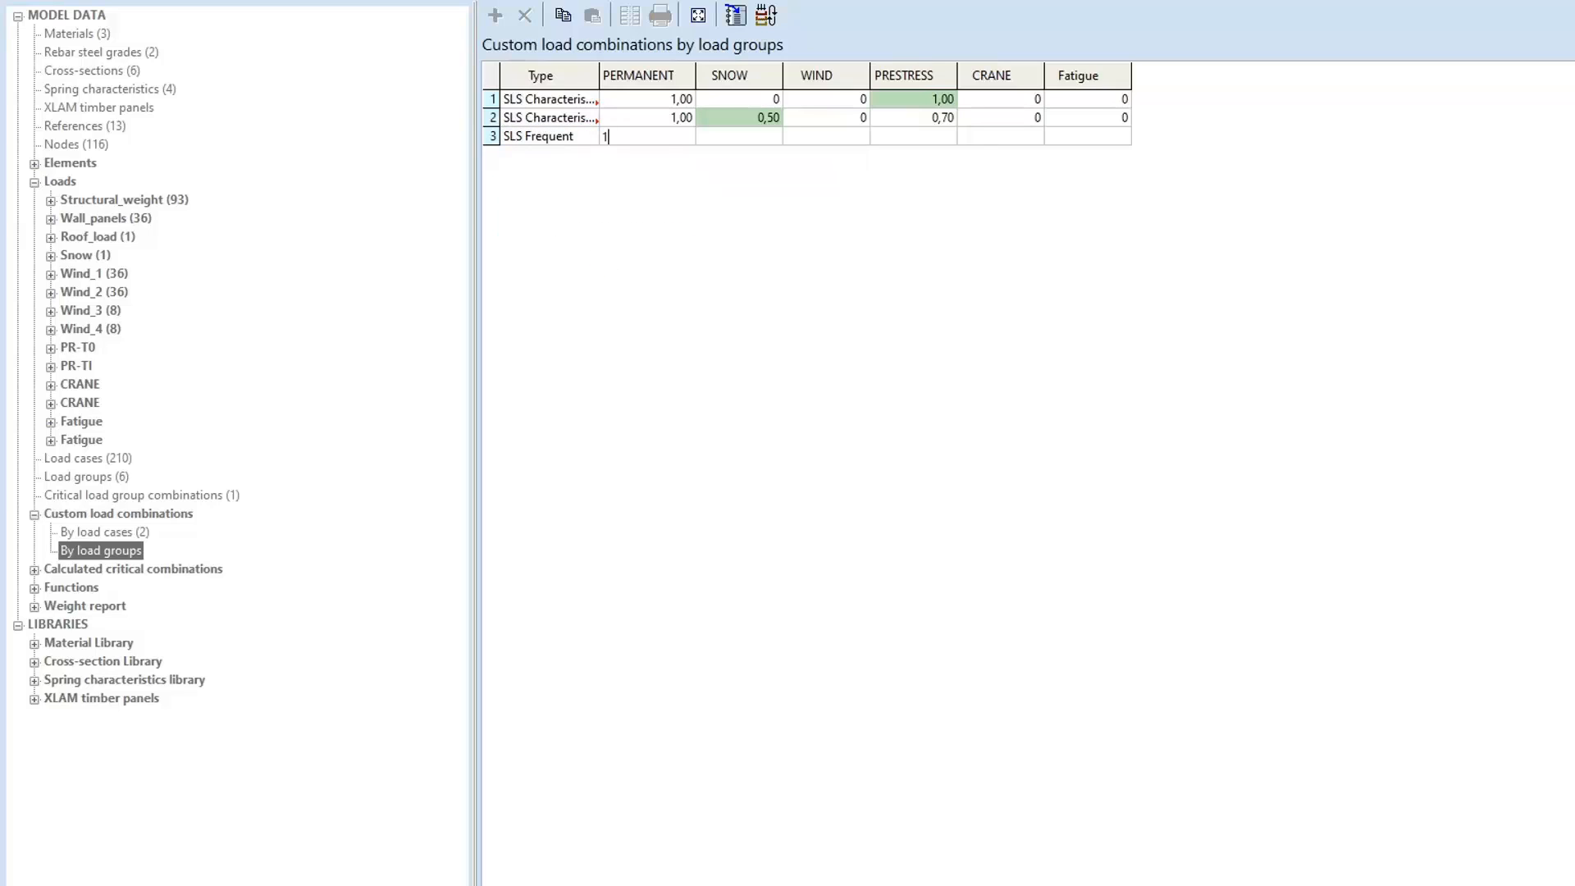
pyautogui.press('Tab')
pyautogui.press('Tab')
pyautogui.press('Tab')
pyautogui.press('Tab')
pyautogui.write('1')
pyautogui.press('Tab')
pyautogui.press('Tab')
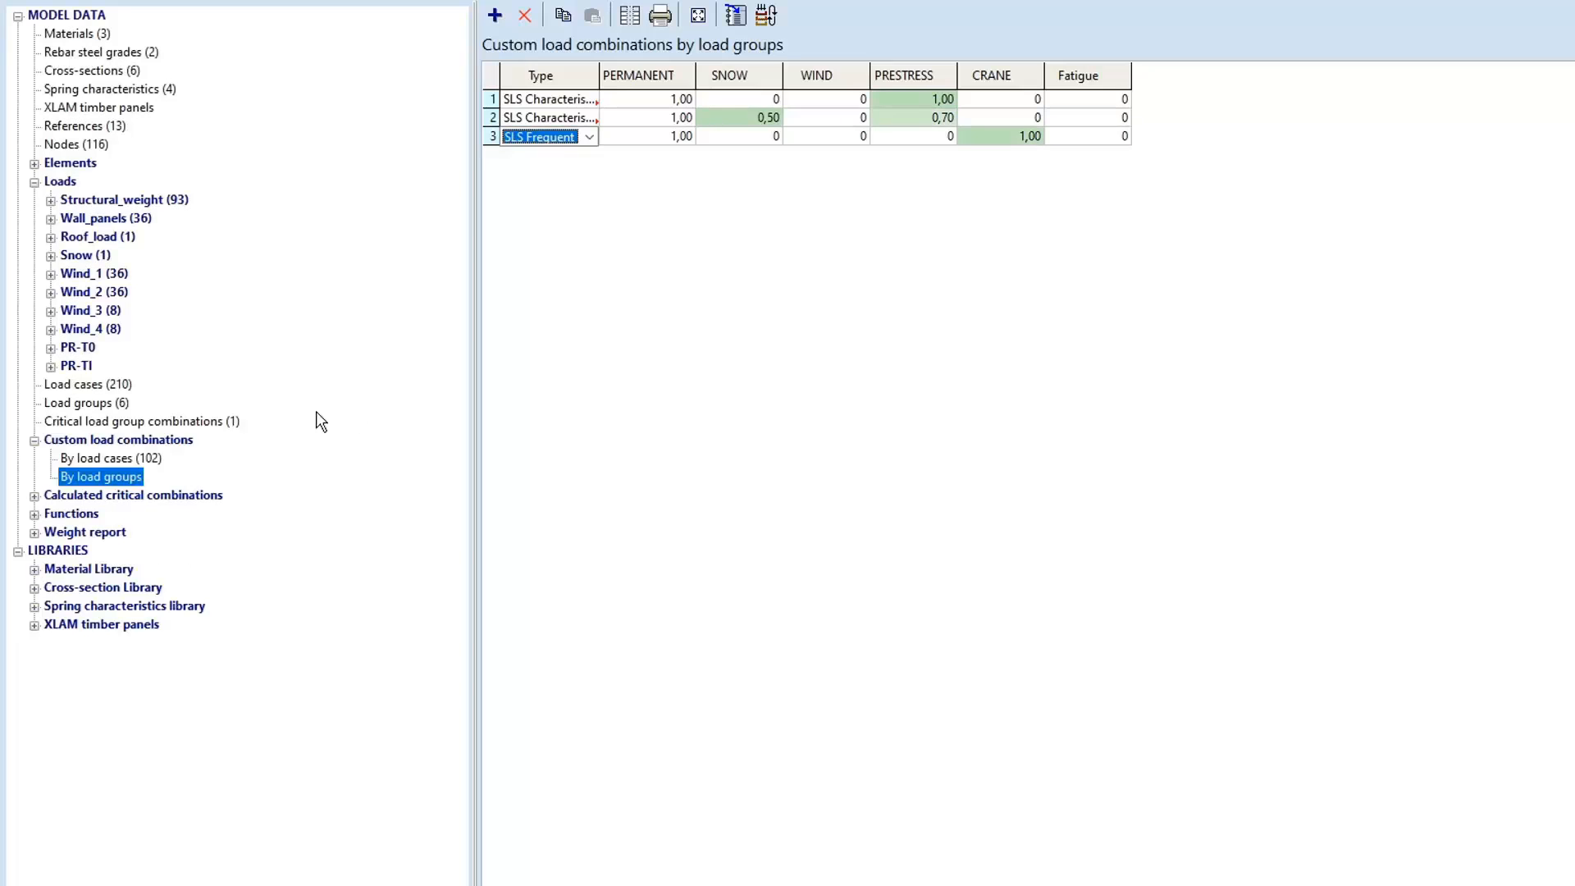
# Review the generated SLS Frequent combinations by load cases across the crane load columns and accept the custom load combinations.
pyautogui.click(129, 458)
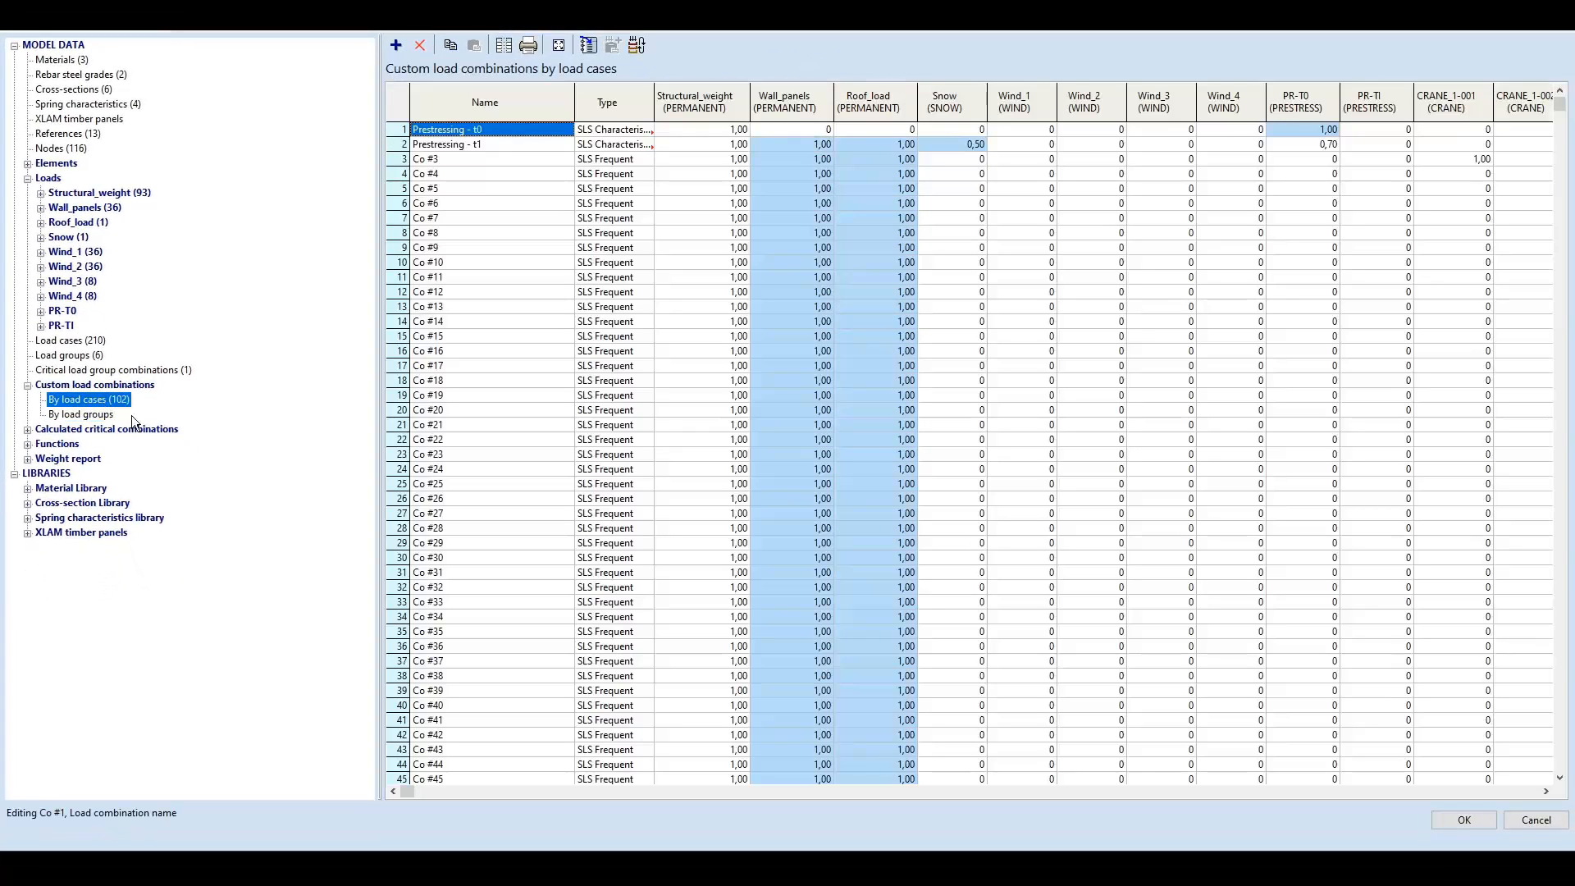
pyautogui.click(1545, 790)
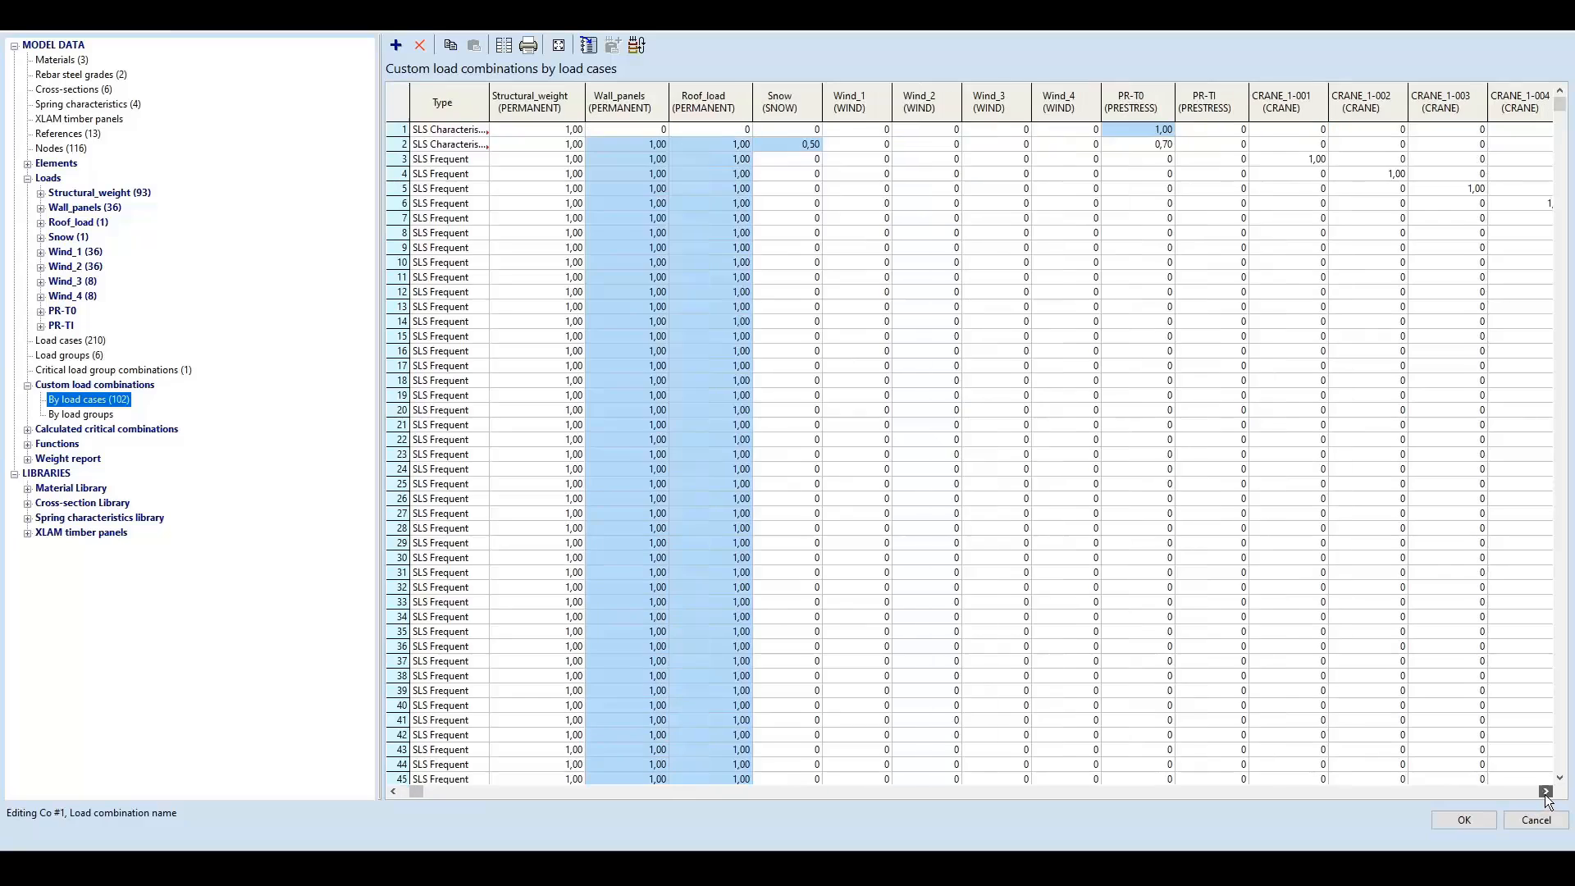
pyautogui.click(1545, 791)
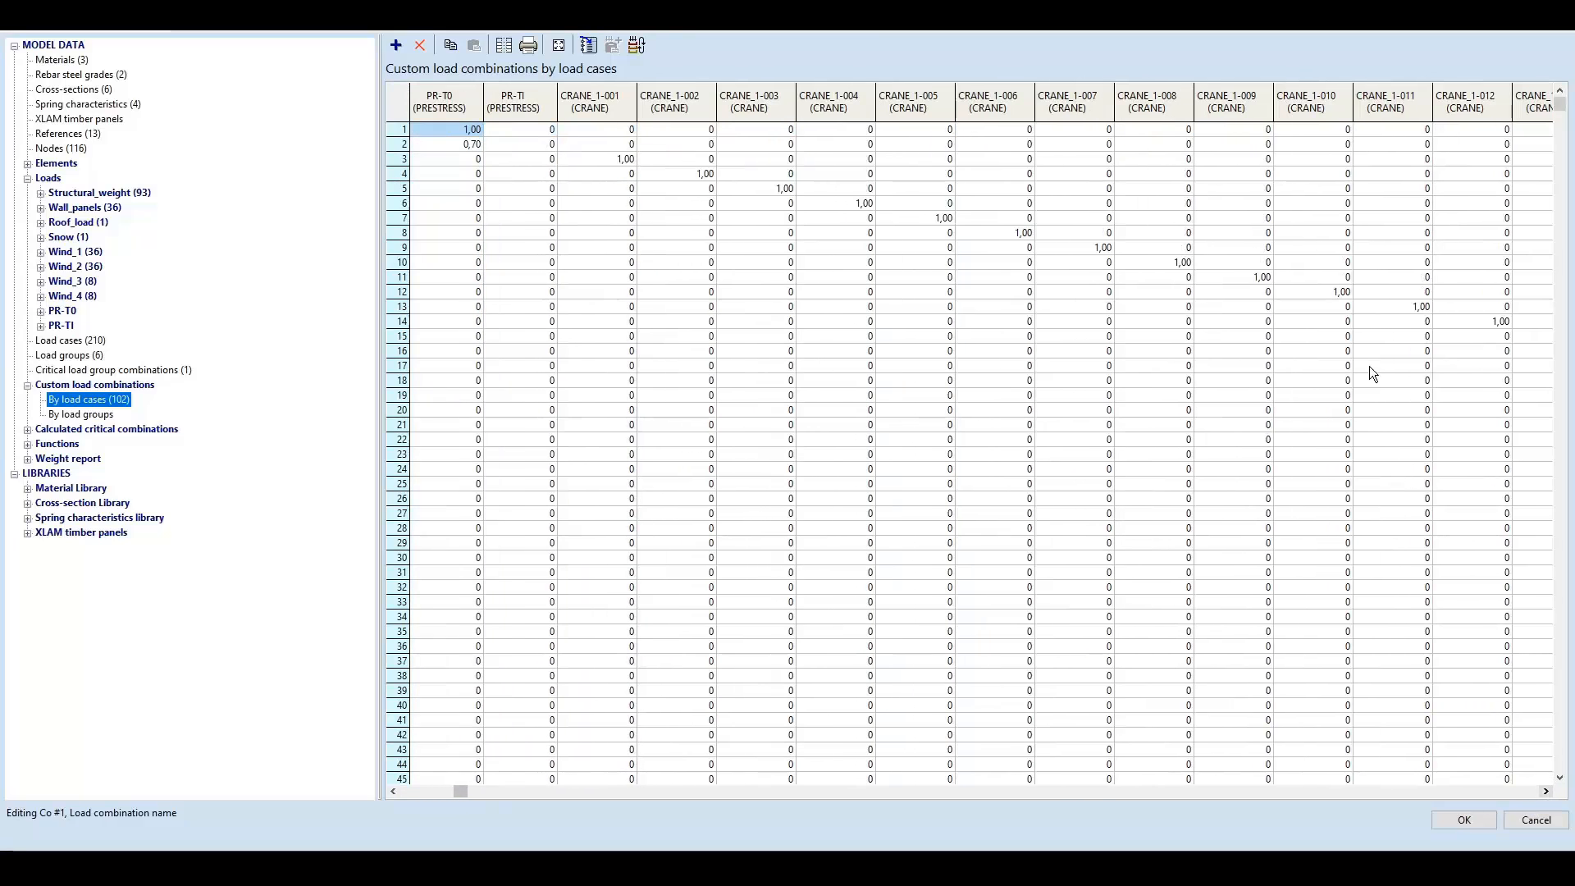
pyautogui.click(395, 793)
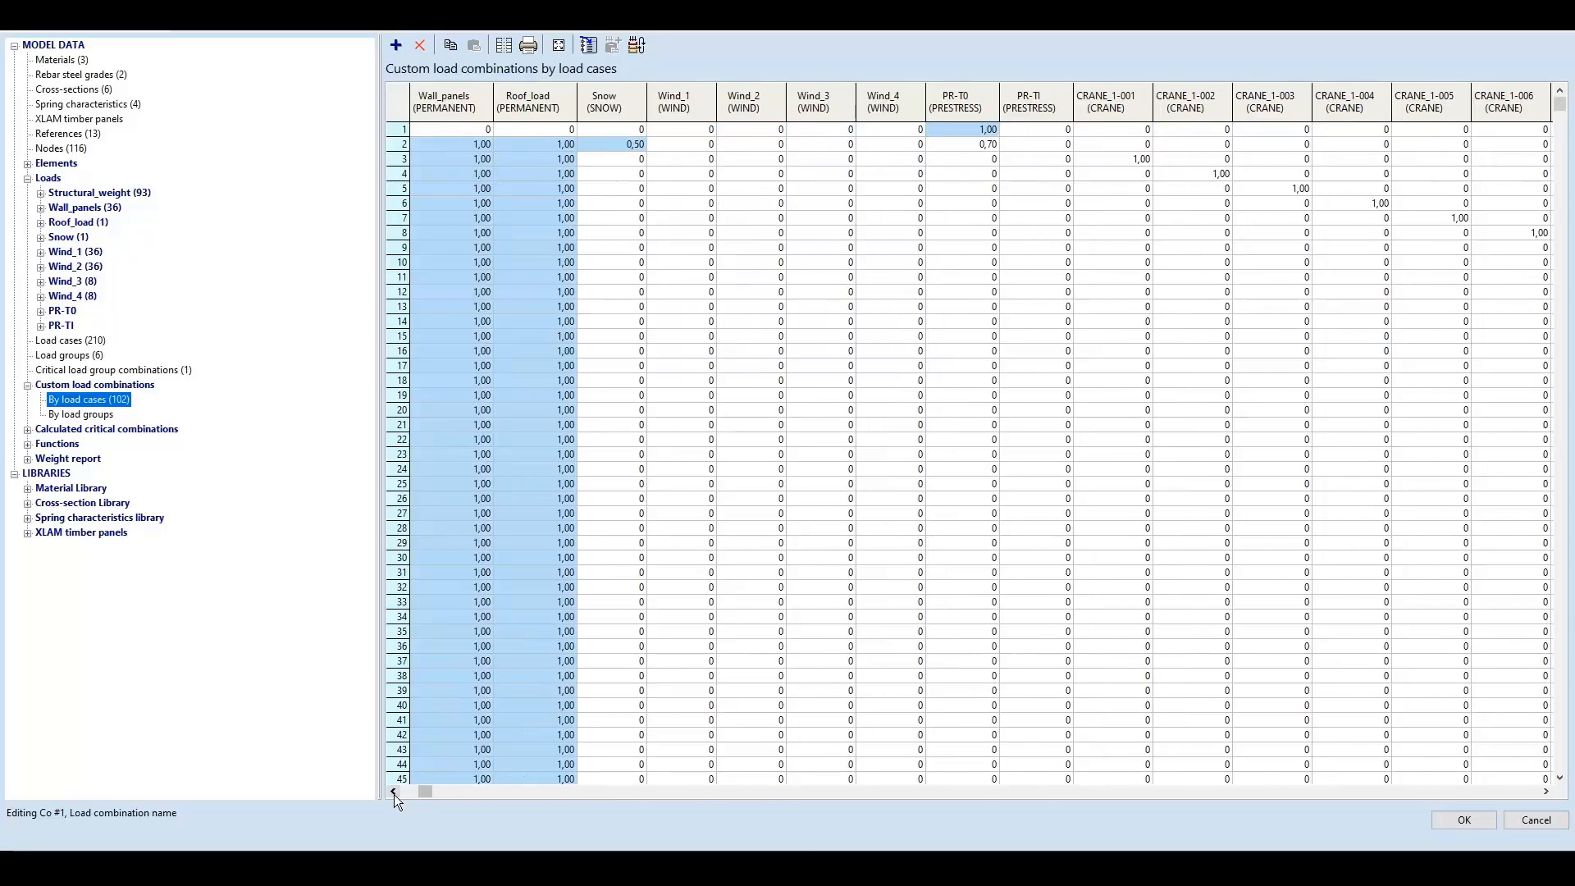
pyautogui.click(394, 793)
pyautogui.click(393, 792)
pyautogui.click(394, 792)
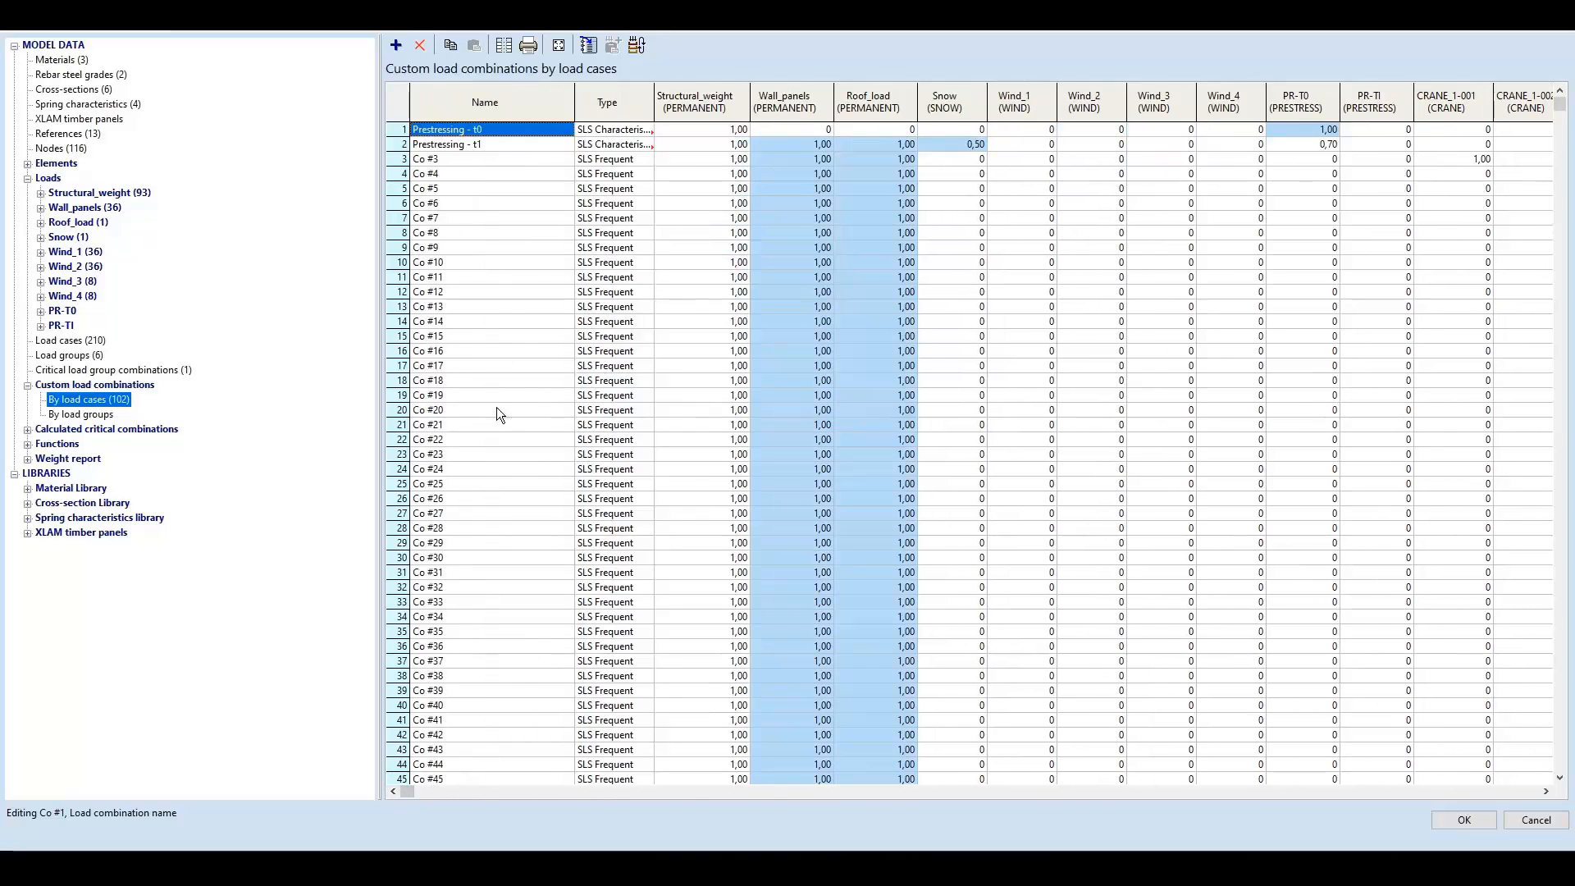
pyautogui.click(1452, 820)
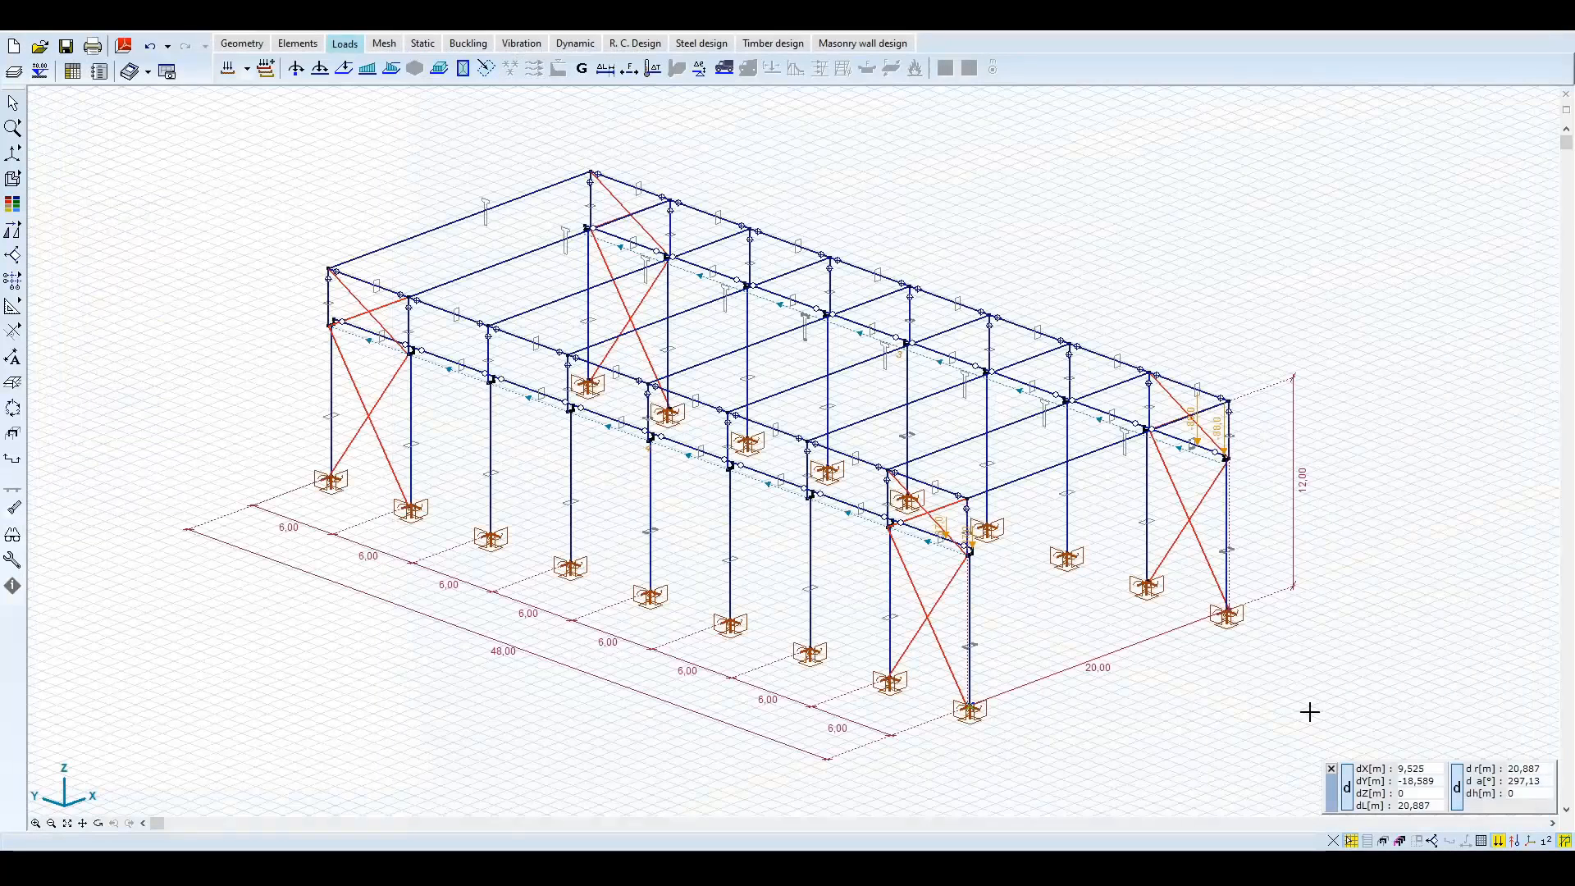
# Isolate a single frame in the static results and display its My moments for Prestressing - t0 as a filled diagram.
pyautogui.click(427, 45)
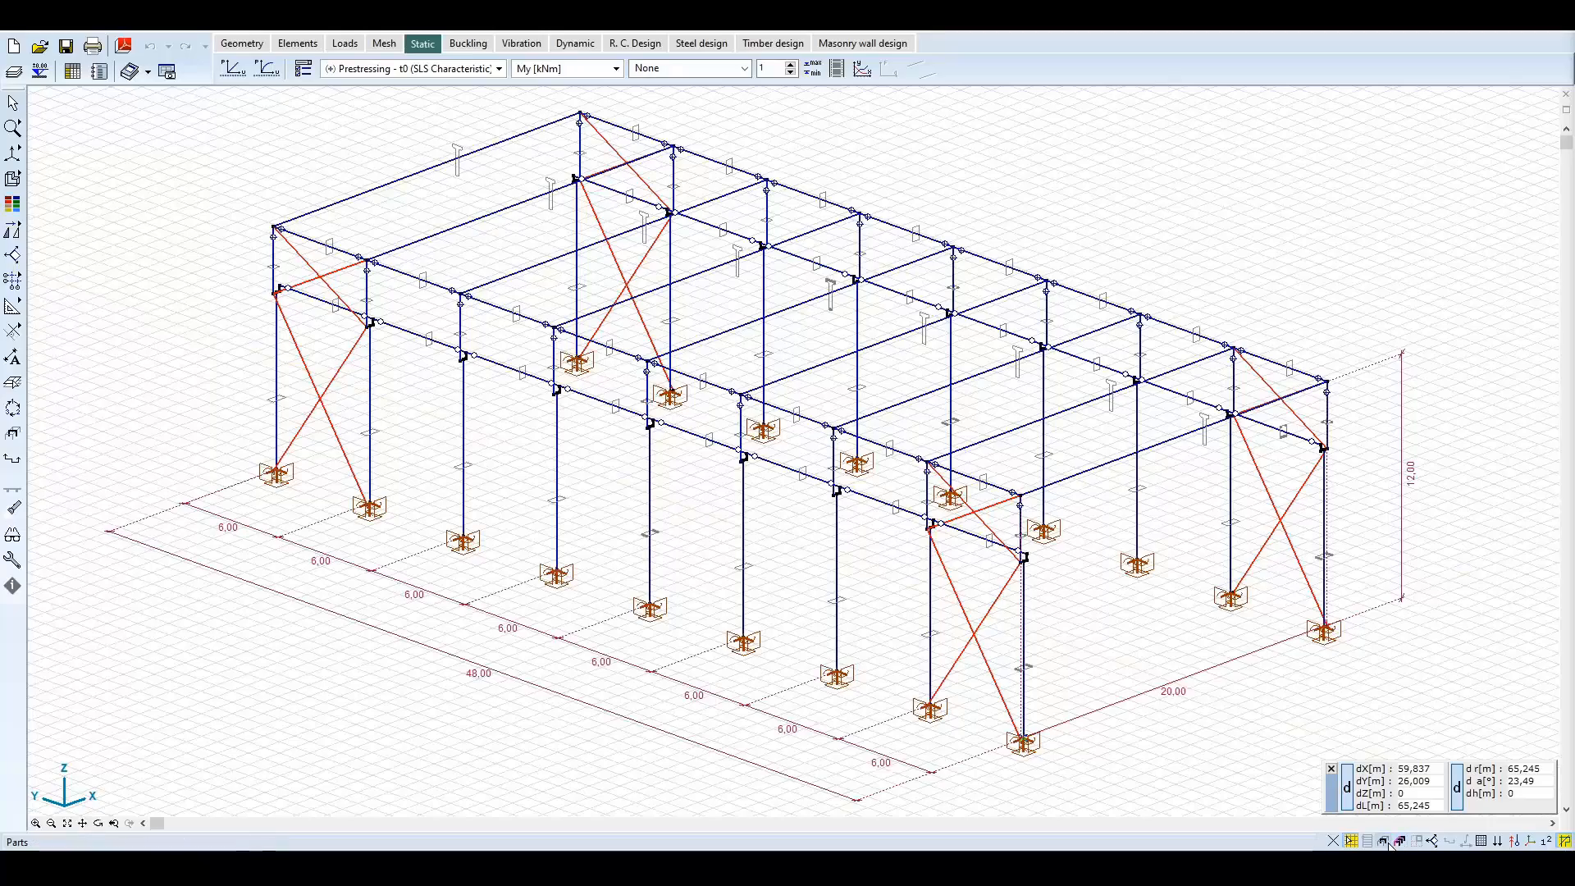
pyautogui.click(1386, 840)
pyautogui.moveTo(1148, 485)
pyautogui.mouseDown(button='middle')
pyautogui.moveTo(1109, 511)
pyautogui.moveTo(1149, 465)
pyautogui.mouseUp(button='middle')
pyautogui.scroll(1, 1094, 474)
pyautogui.scroll(1, 1094, 474)
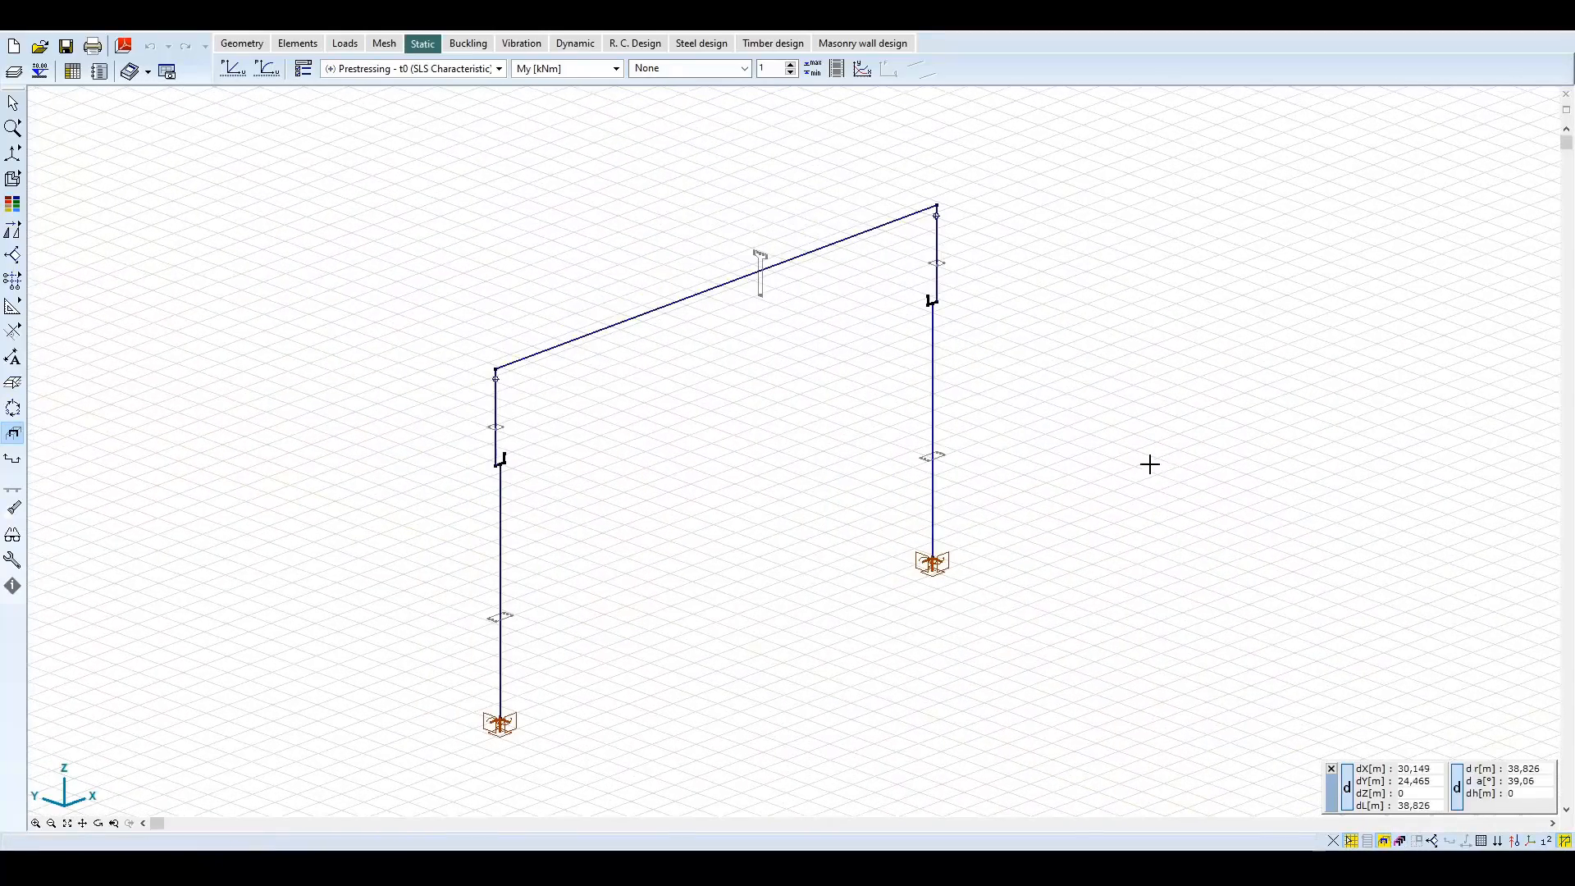
pyautogui.click(687, 70)
pyautogui.click(679, 99)
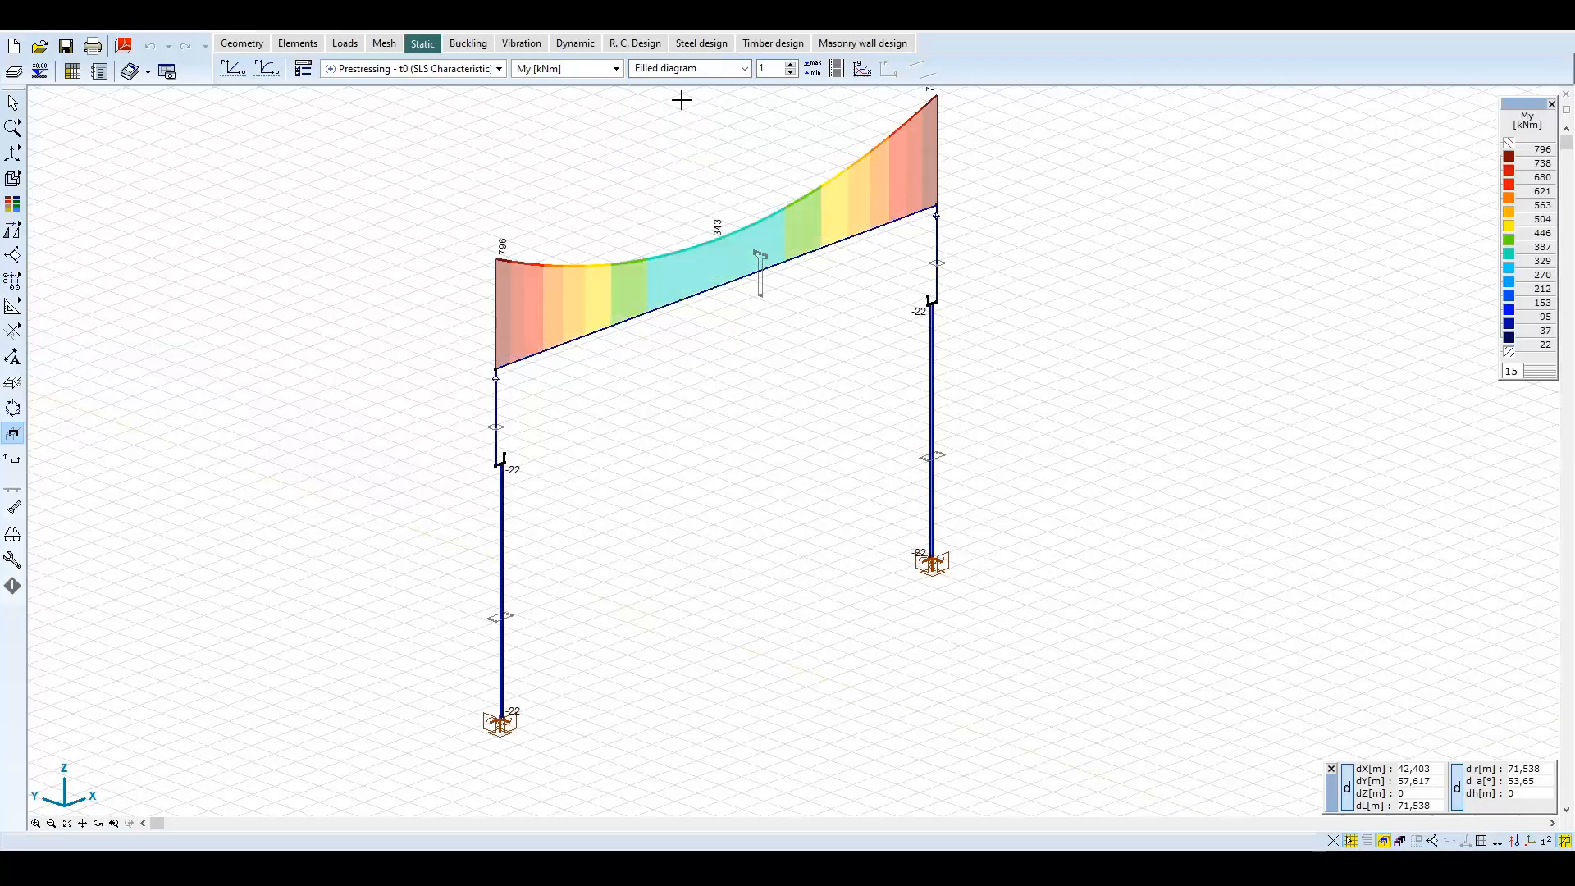
pyautogui.moveTo(796, 297); pyautogui.dragTo(802, 311, button='middle')
pyautogui.scroll(-2, 804, 310)
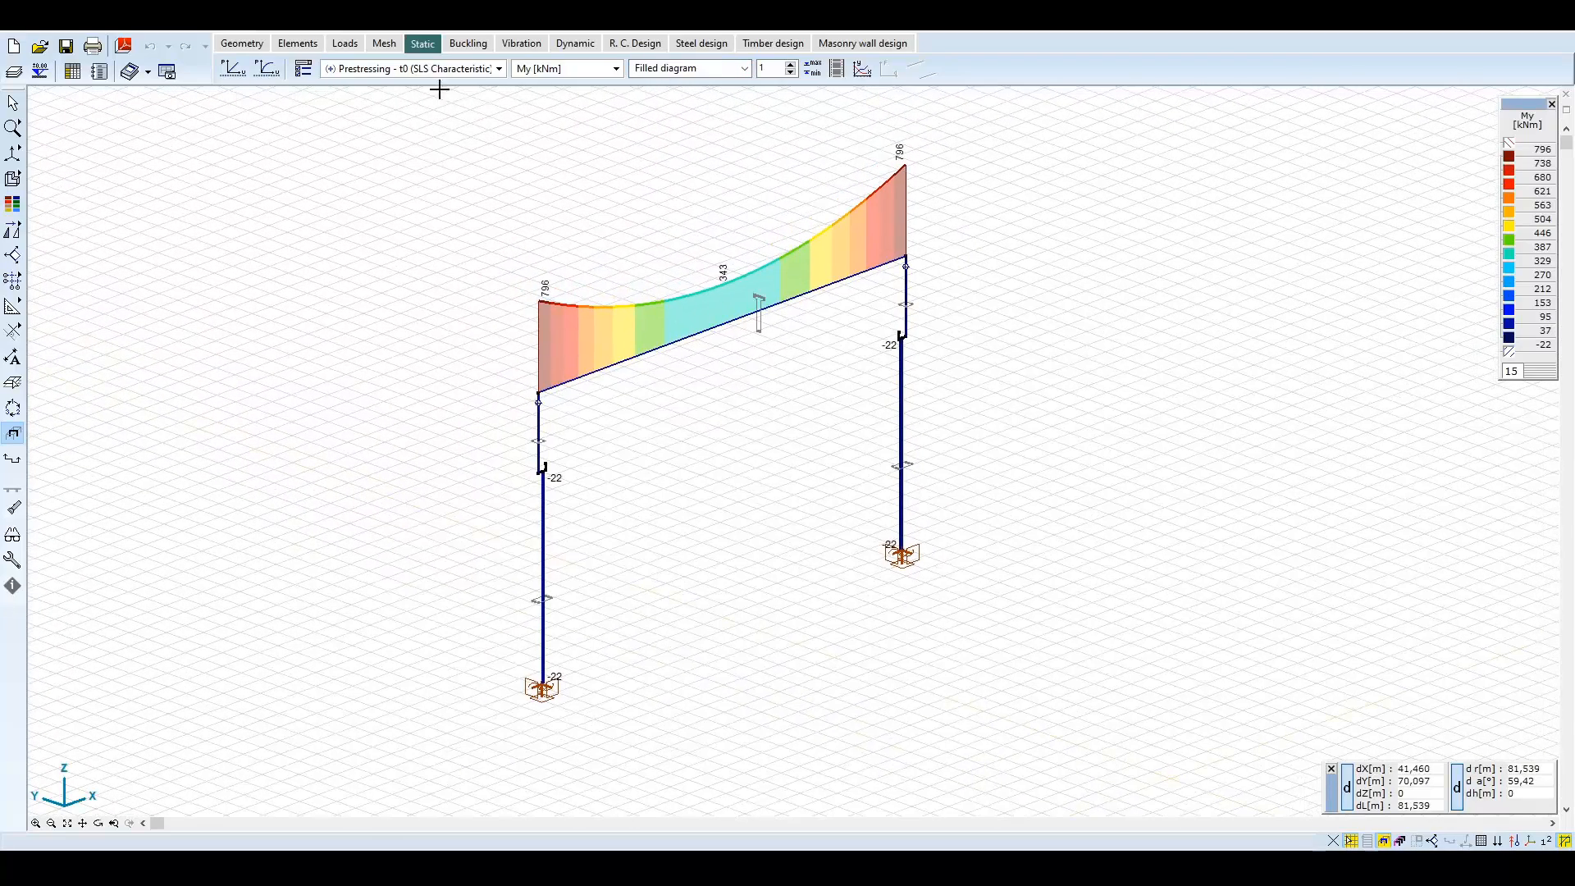
# Display the frame's My moment diagram for the Prestressing - t1 (SLS Characteristic) combination.
pyautogui.click(407, 70)
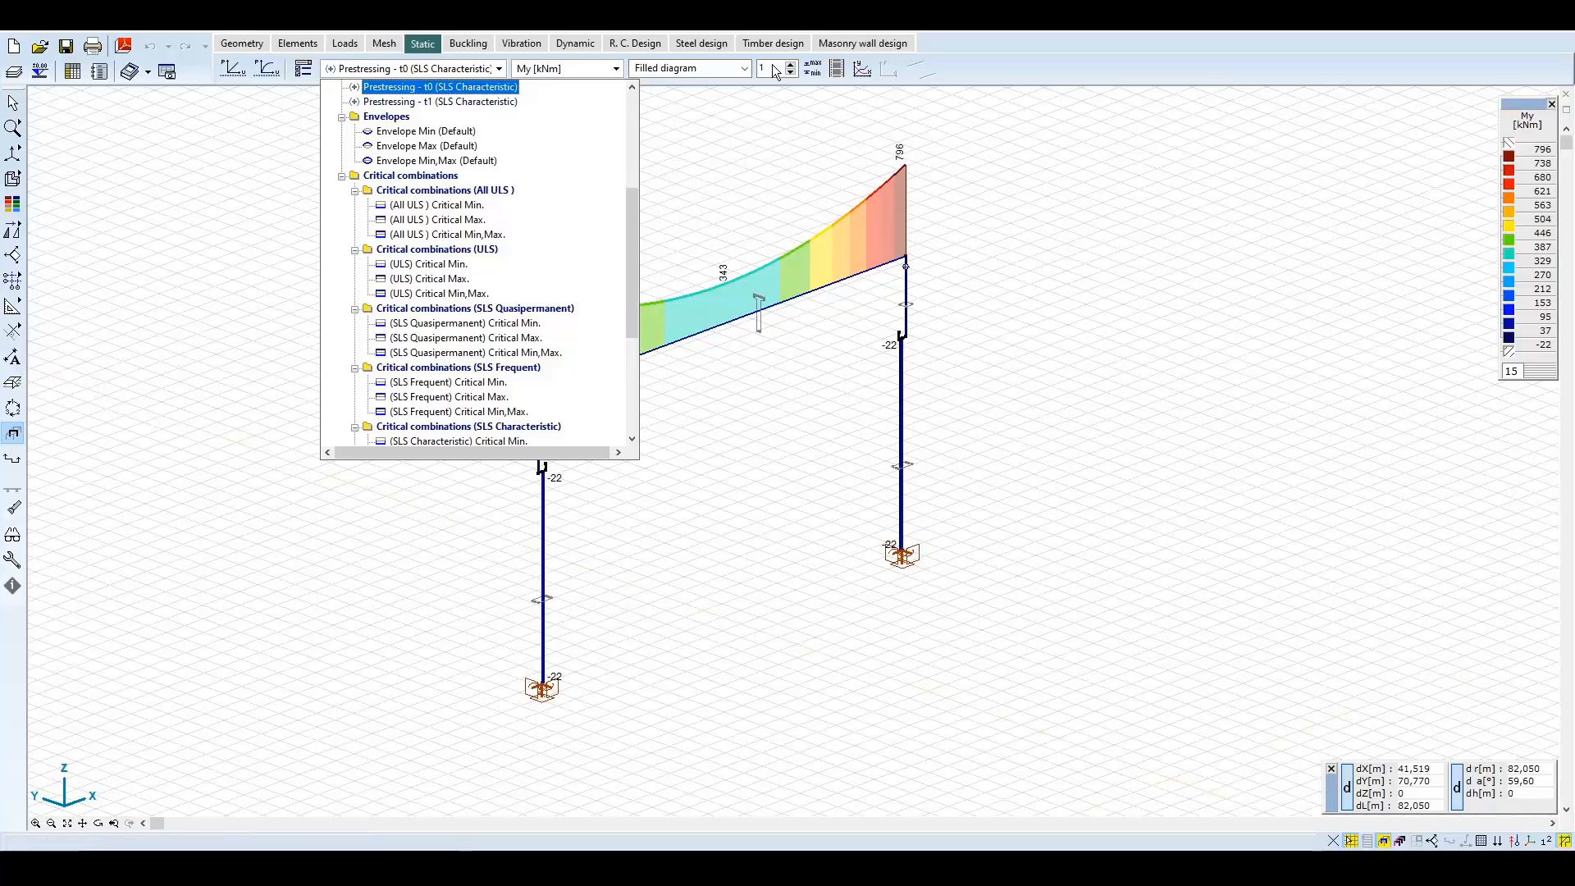
pyautogui.click(816, 20)
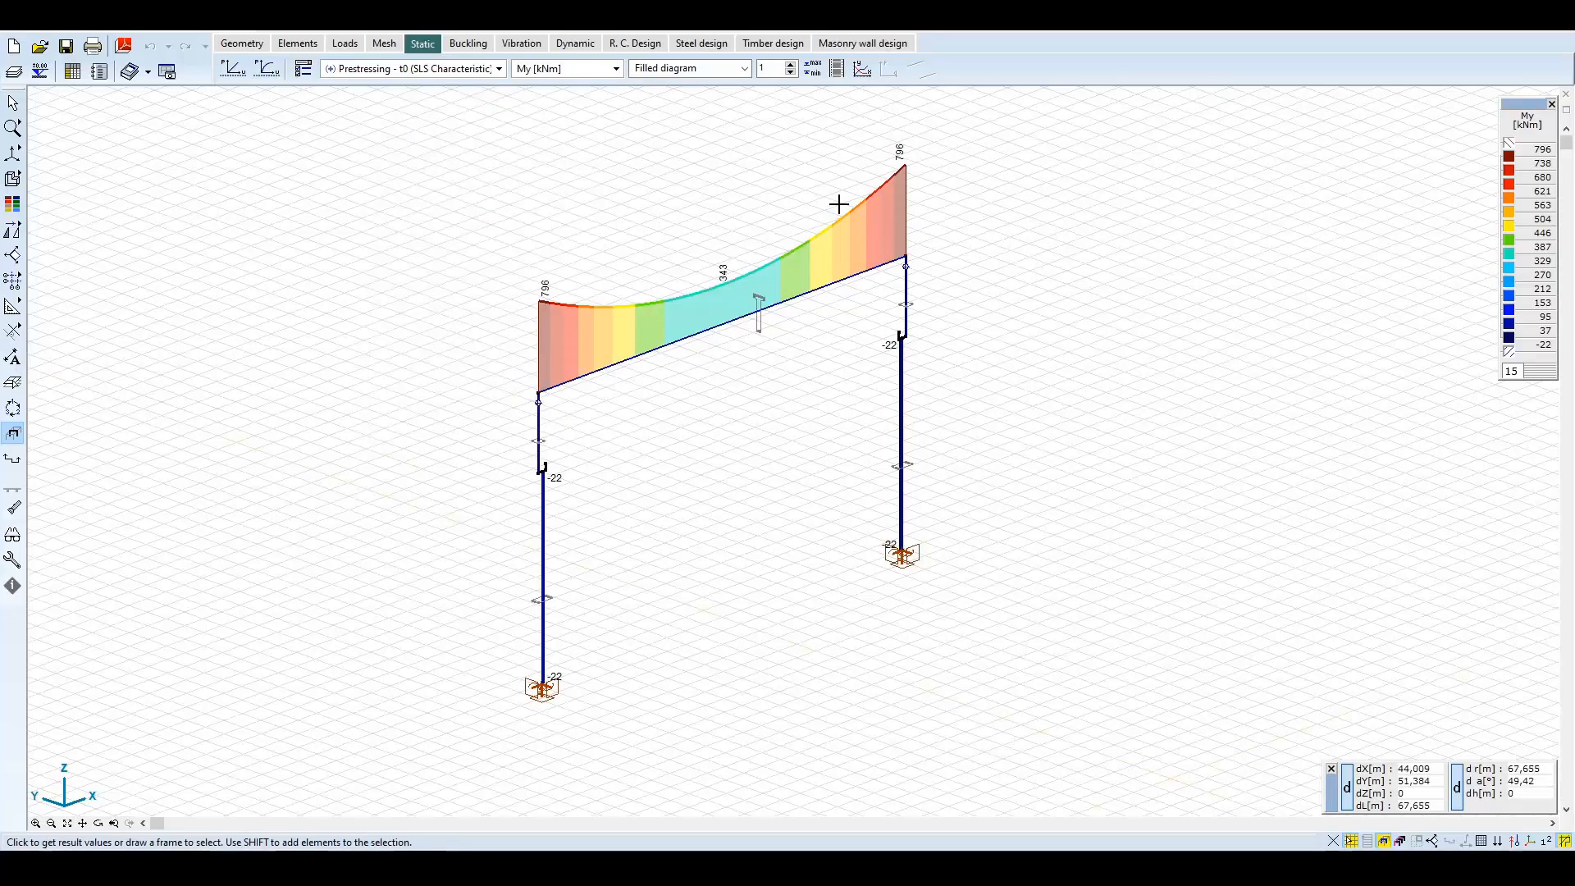
pyautogui.click(468, 71)
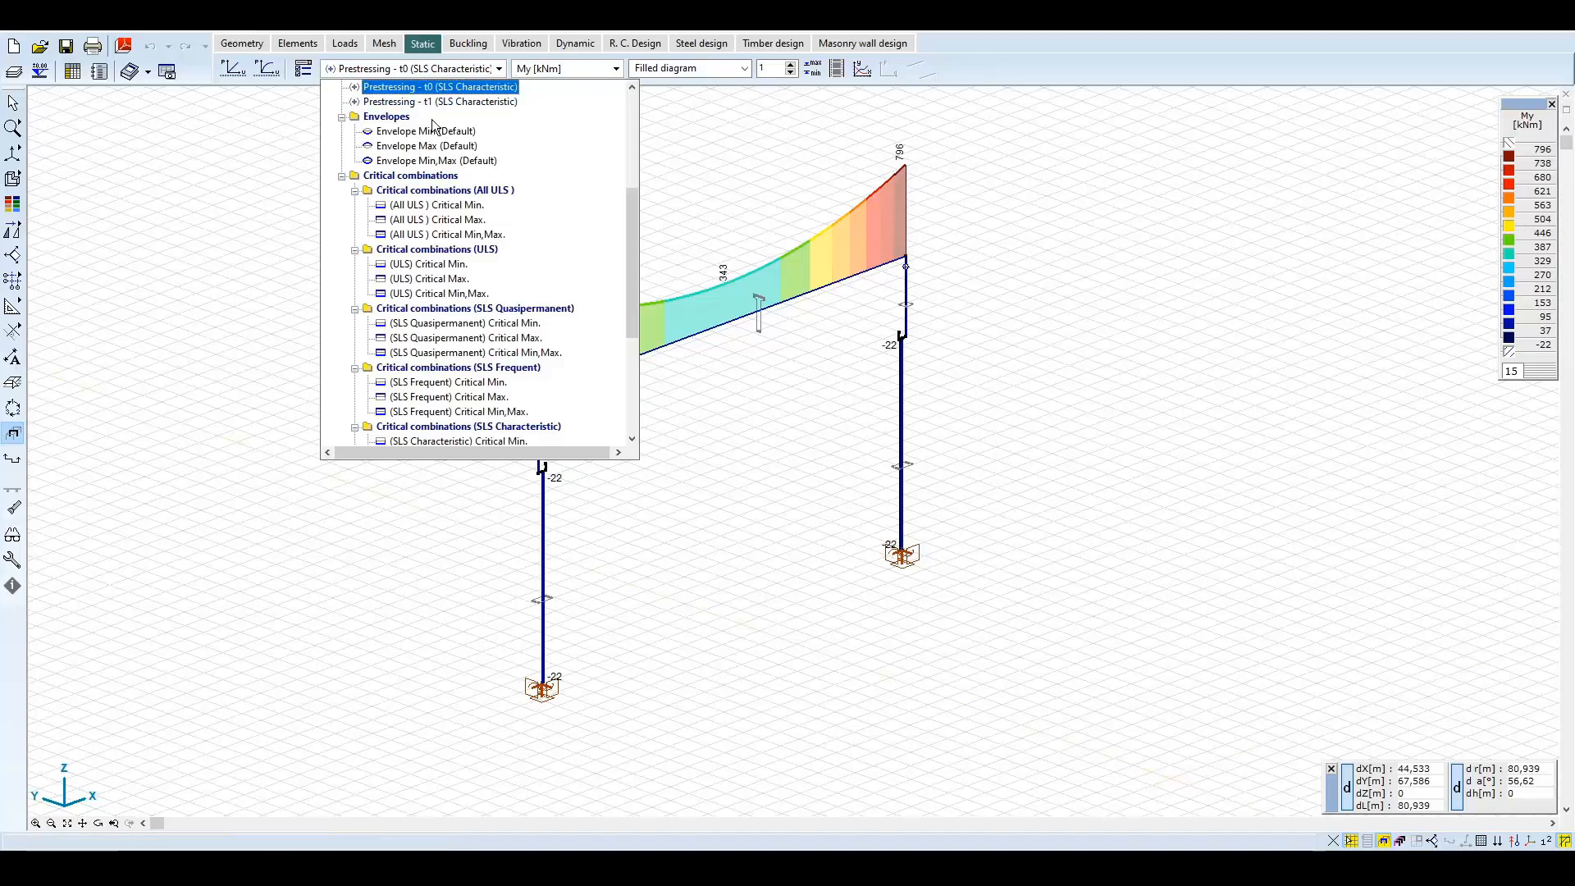
pyautogui.click(440, 101)
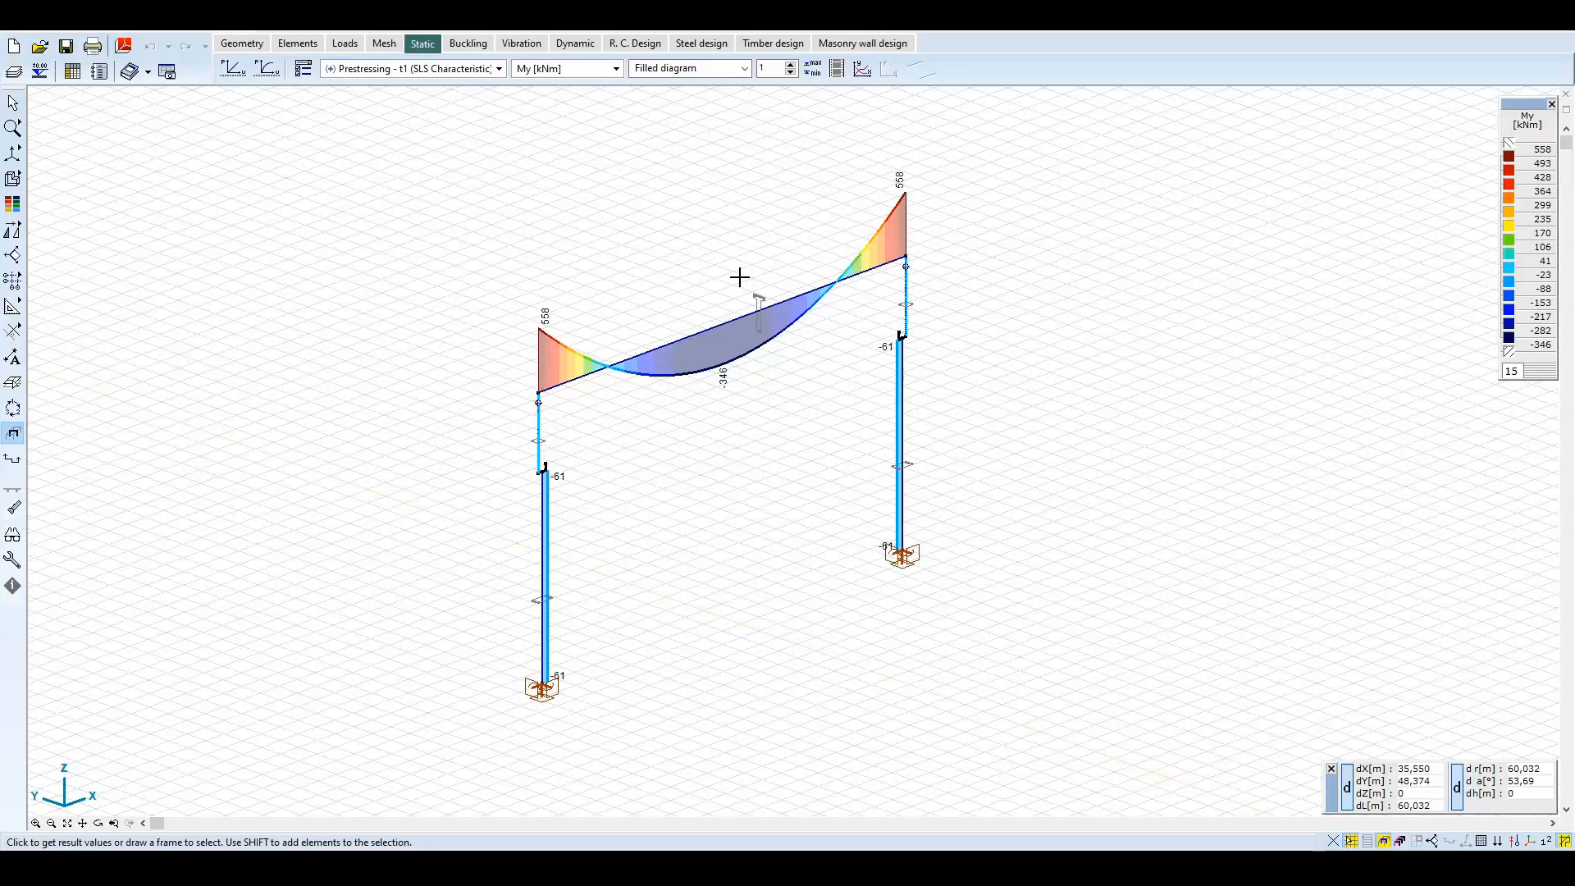
# Switch to reinforced concrete design and display the frame's My moments for Envelope Min,Max (Default).
pyautogui.click(651, 46)
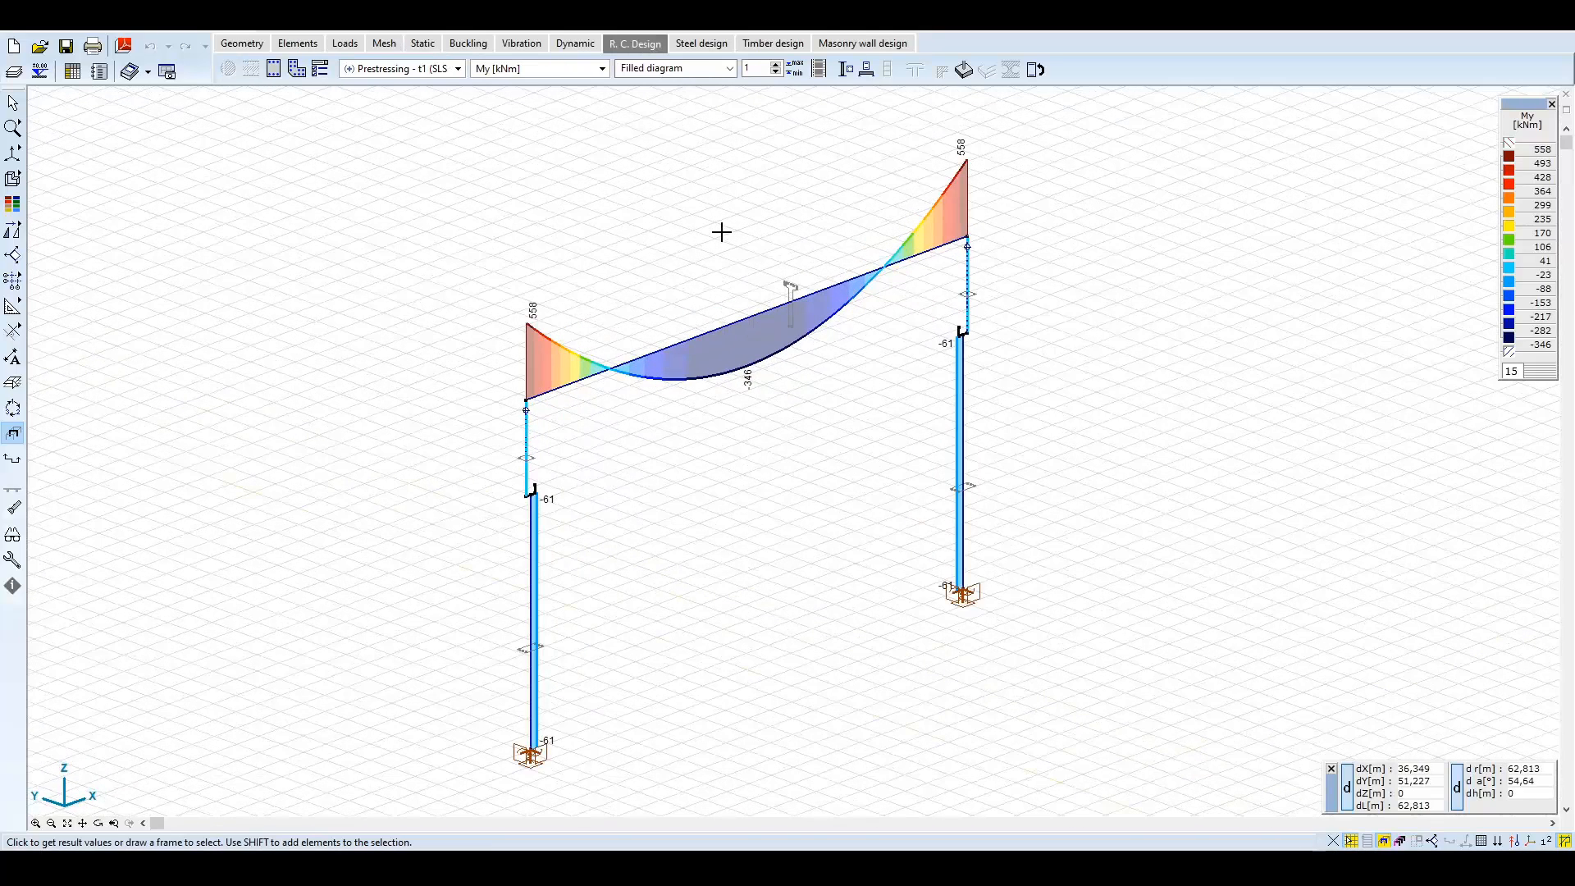
pyautogui.moveTo(722, 232); pyautogui.dragTo(711, 219, button='middle')
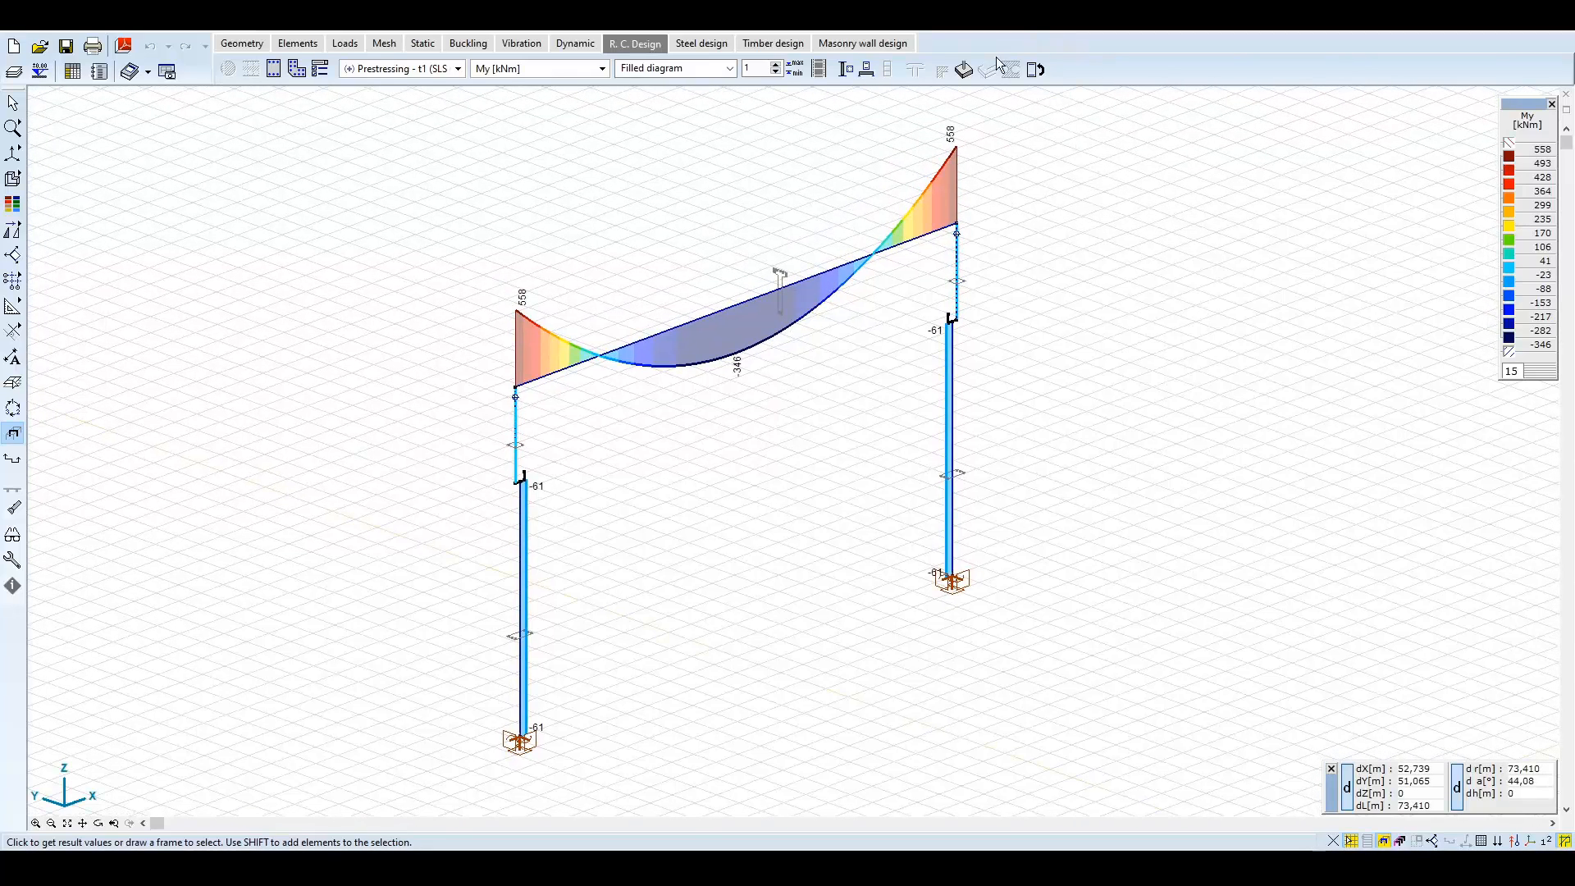
pyautogui.click(458, 68)
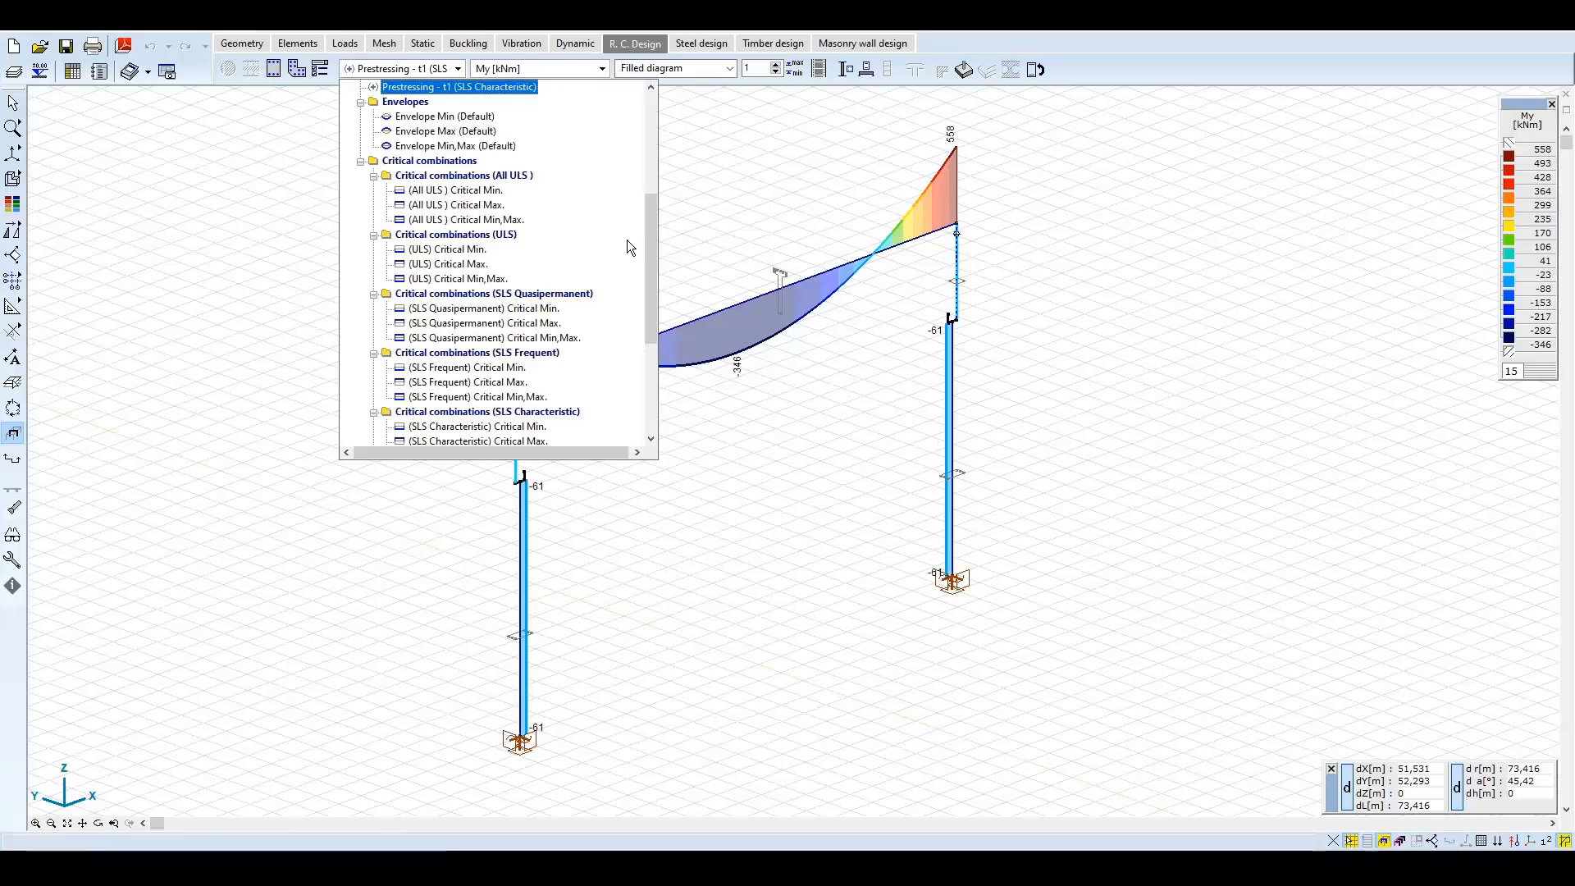
pyautogui.moveTo(655, 220)
pyautogui.mouseDown()
pyautogui.moveTo(651, 263)
pyautogui.moveTo(646, 205)
pyautogui.mouseUp()
pyautogui.click(467, 132)
pyautogui.moveTo(1026, 168); pyautogui.dragTo(1031, 187, button='middle')
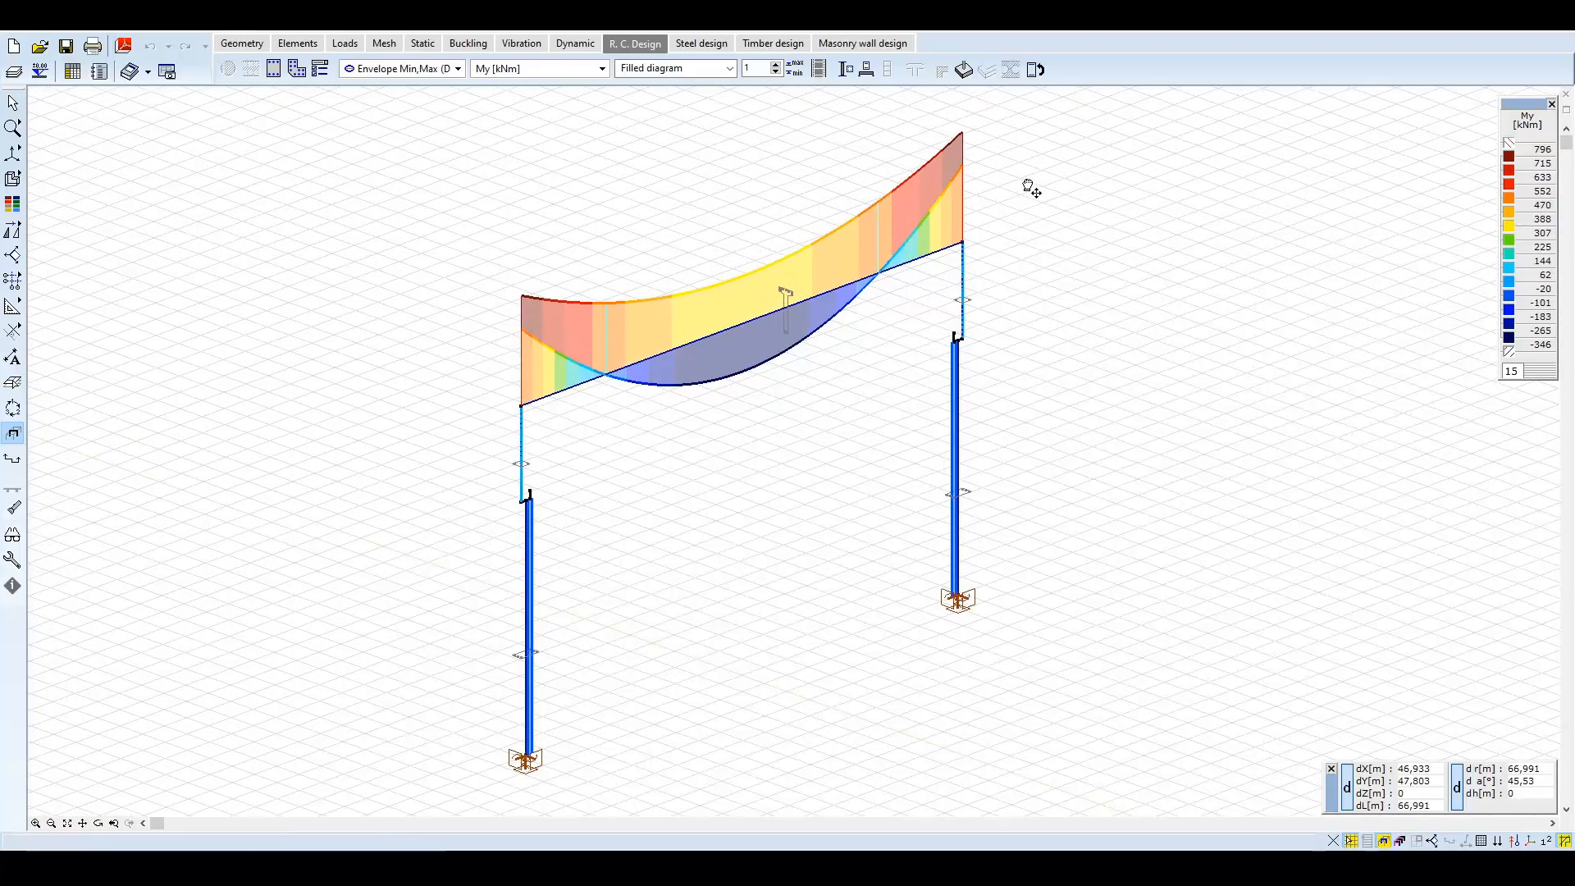
# Run the stress-strain analysis on the frame's roof beam and move the results info window clear of the stress diagram.
pyautogui.click(1035, 69)
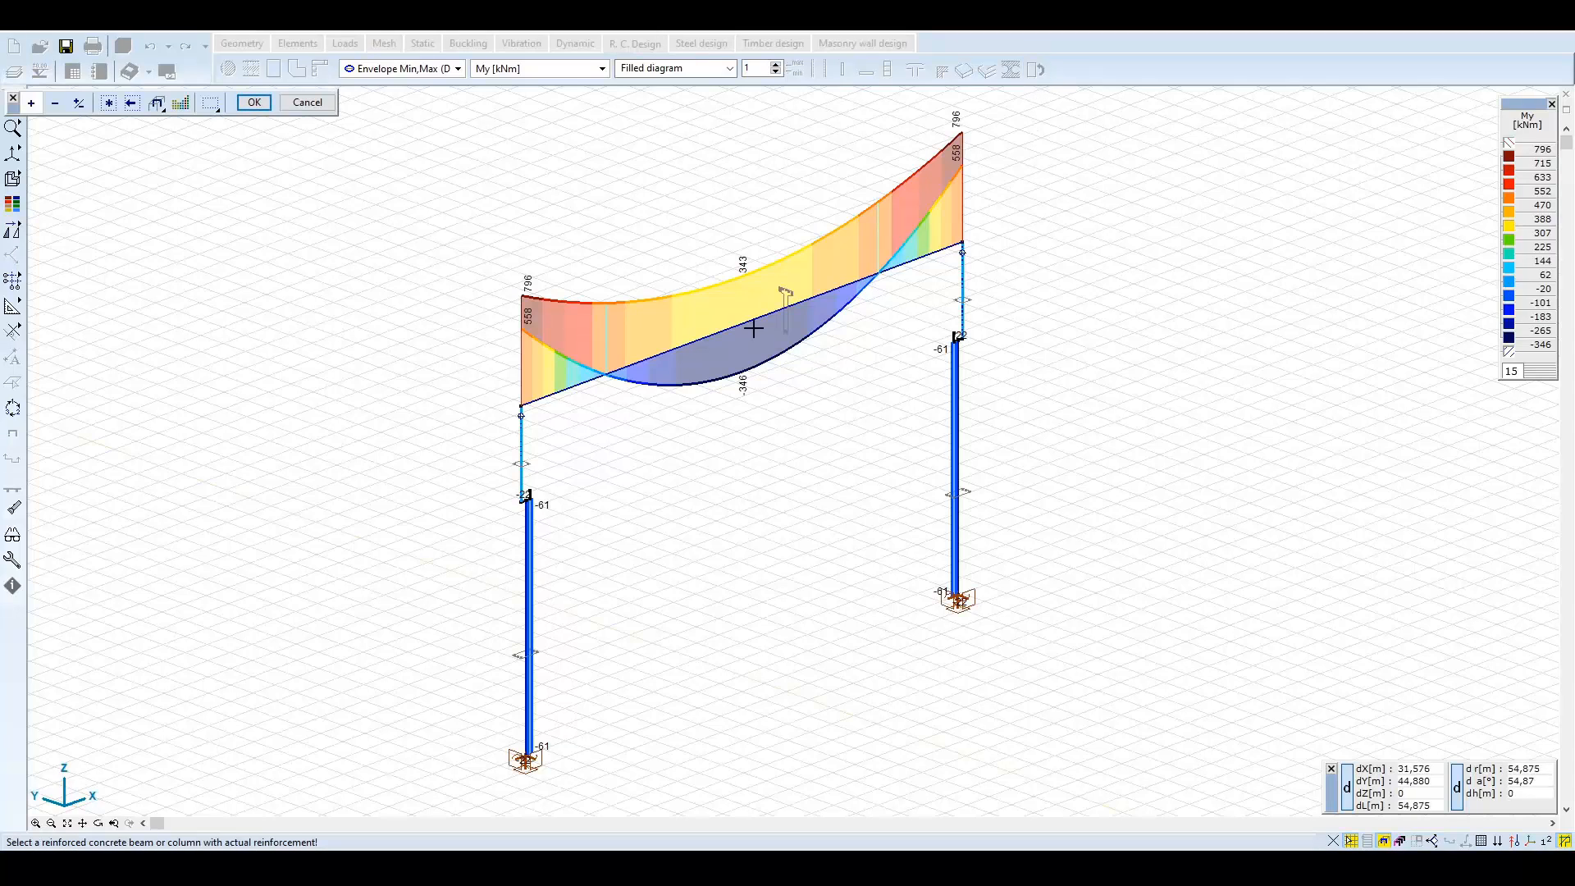
pyautogui.click(656, 355)
pyautogui.click(254, 102)
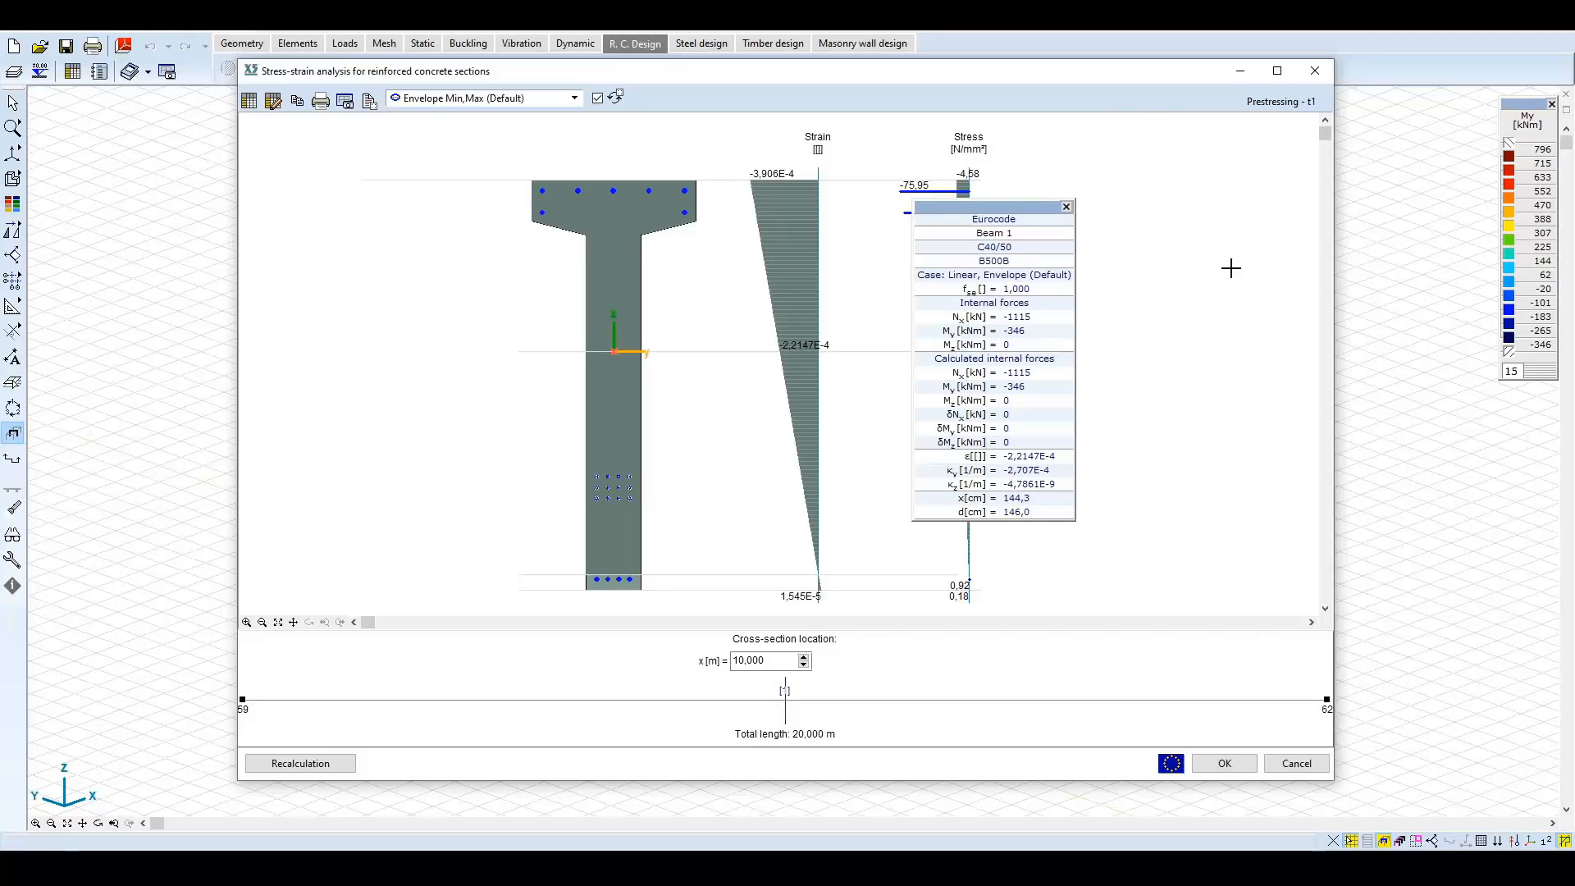
pyautogui.moveTo(986, 207); pyautogui.dragTo(1103, 204)
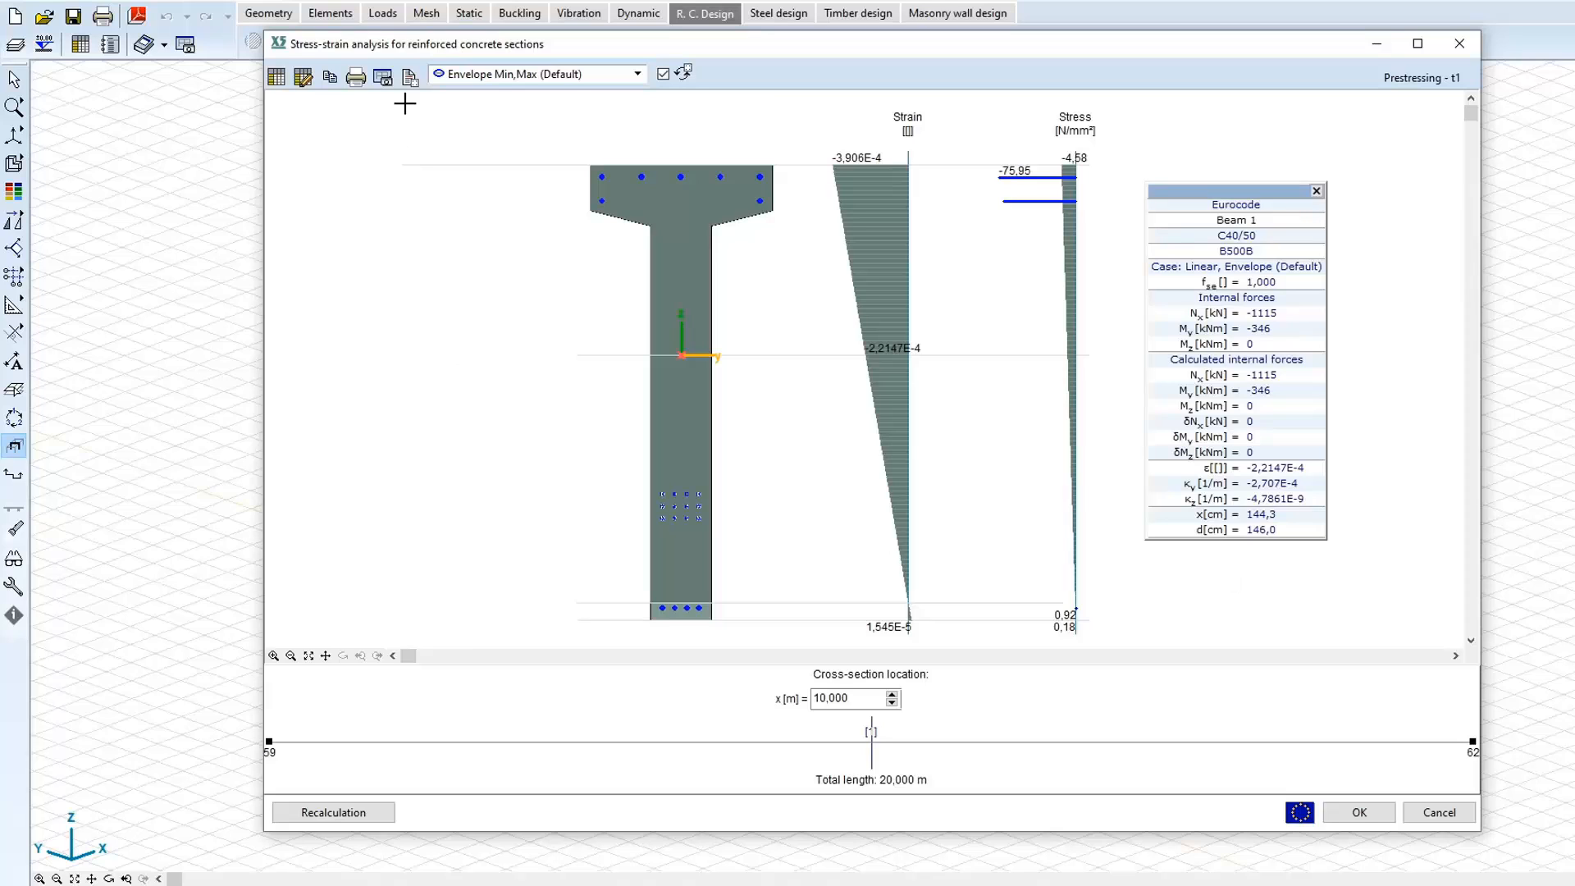
# Compare the Bilinear, Parabola-rectangle and Nonlinear concrete material models in the analysis parameters, and accept the Custom model with the Reinforcement bar stress[+] filter.
pyautogui.click(409, 77)
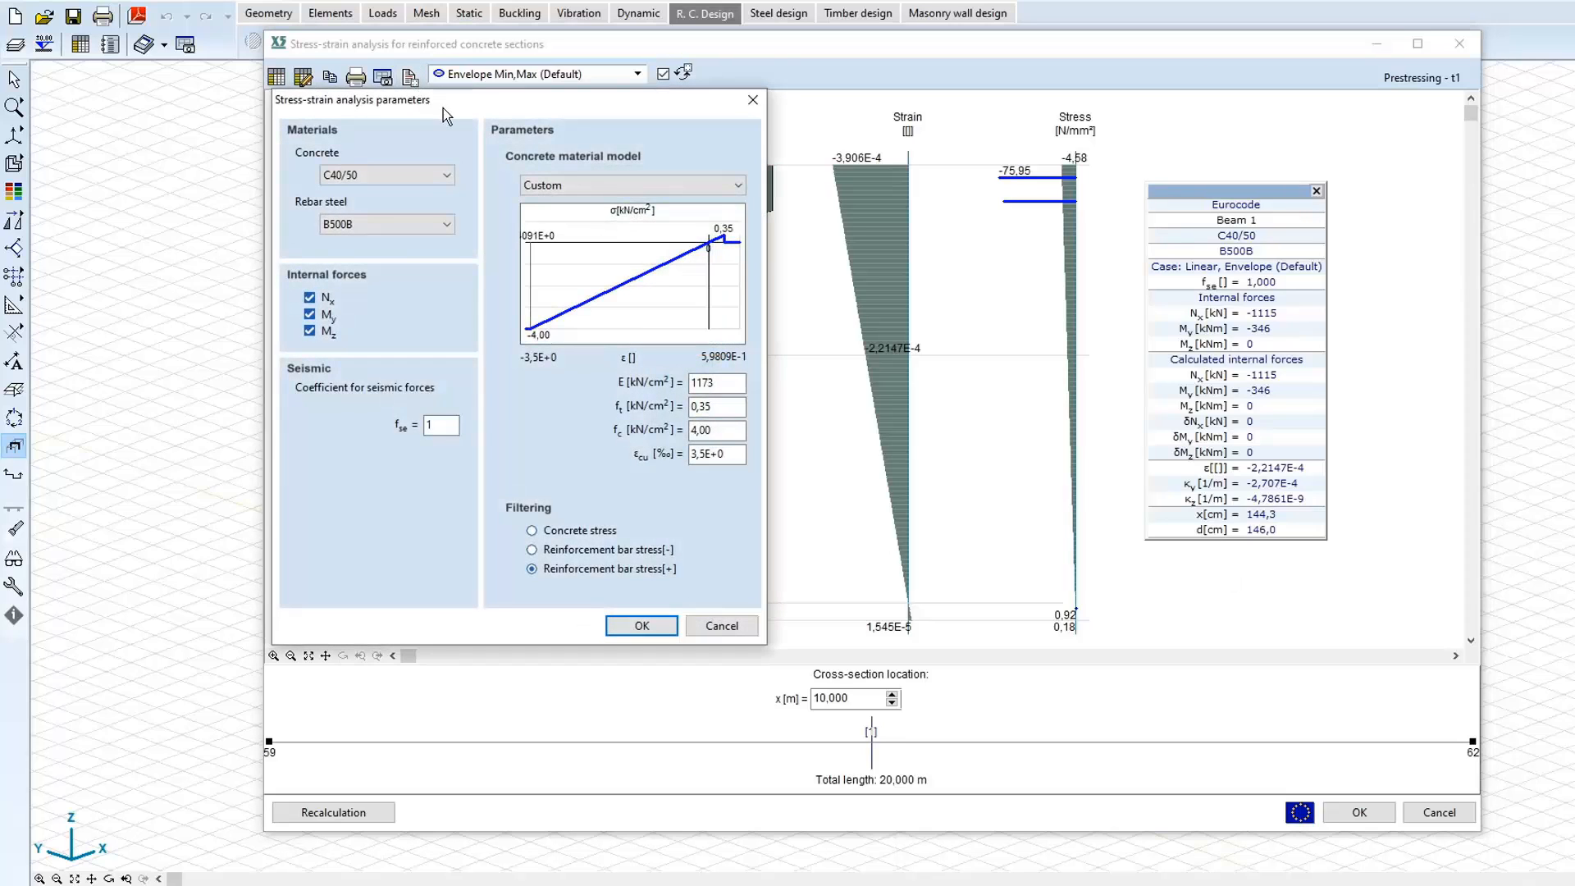
pyautogui.moveTo(442, 108); pyautogui.dragTo(618, 116)
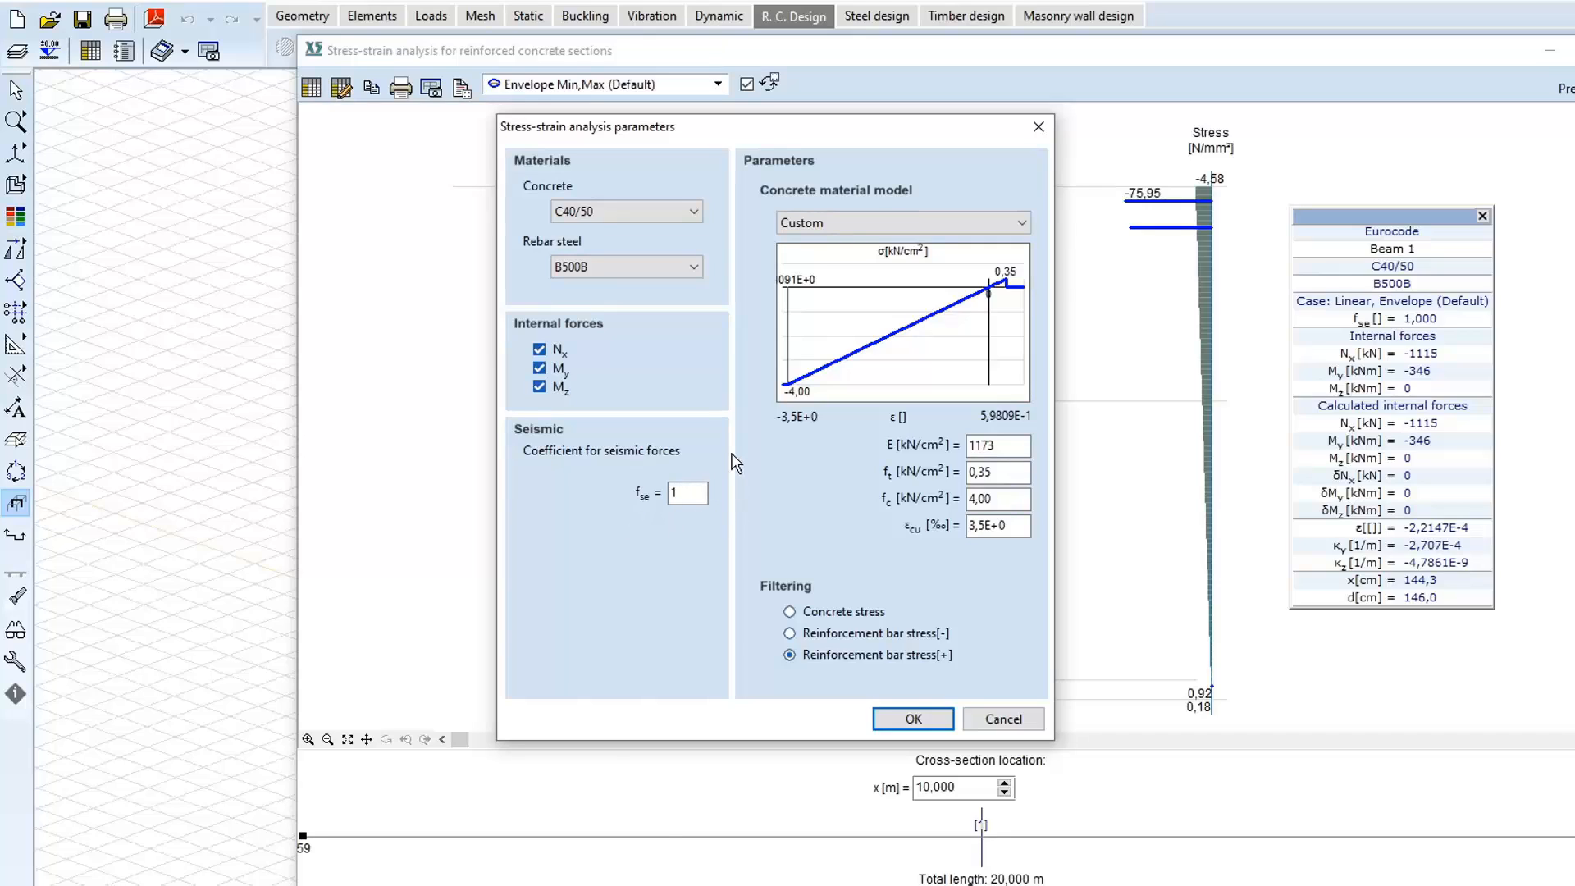
pyautogui.click(925, 220)
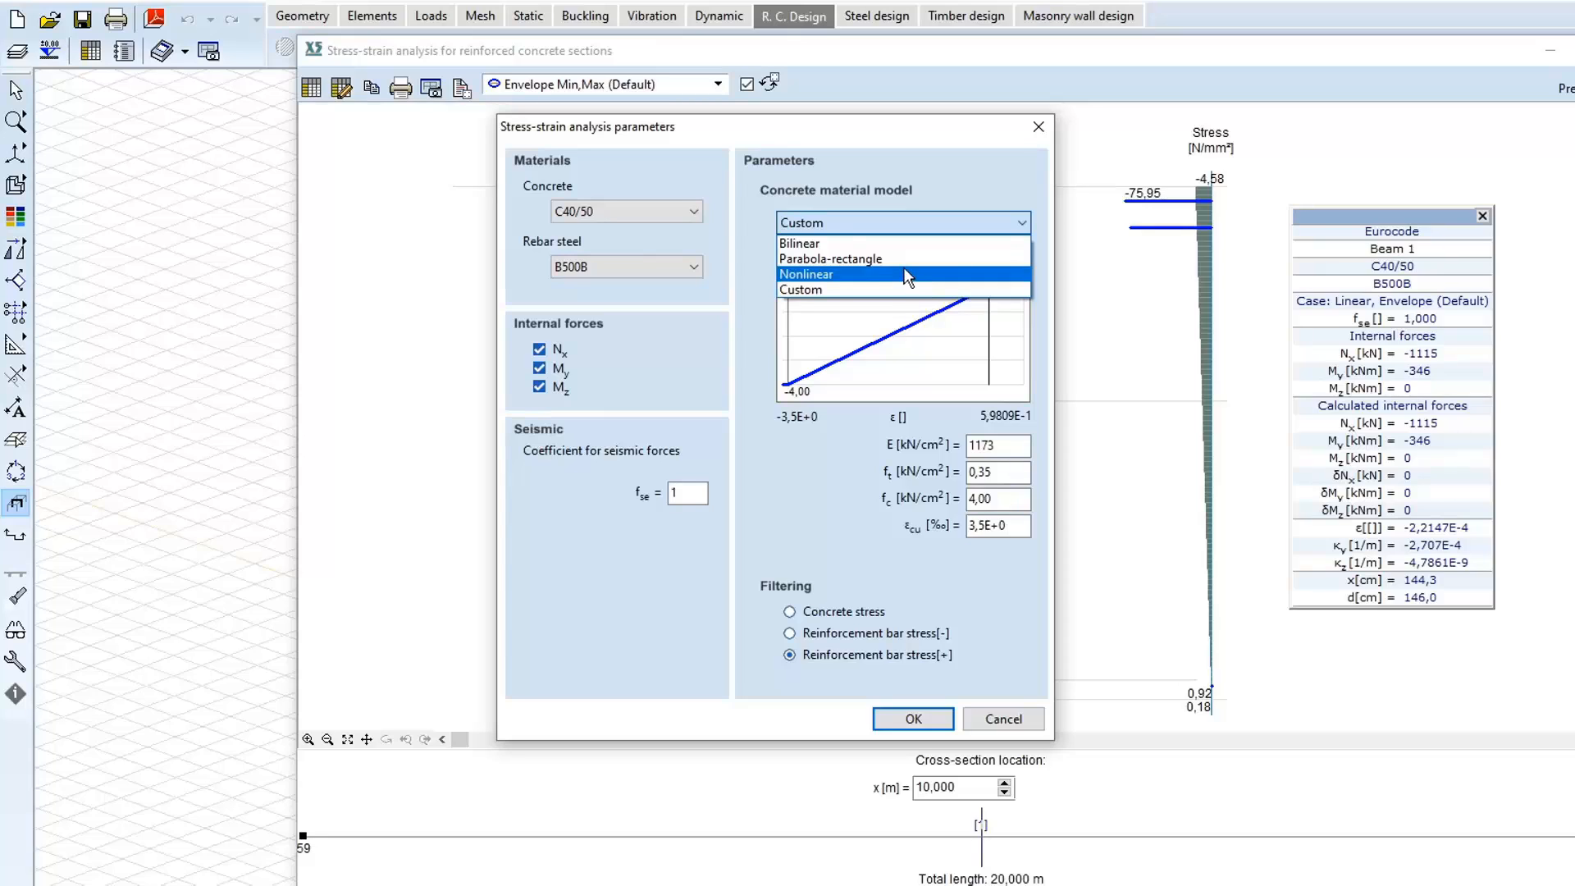
pyautogui.click(906, 245)
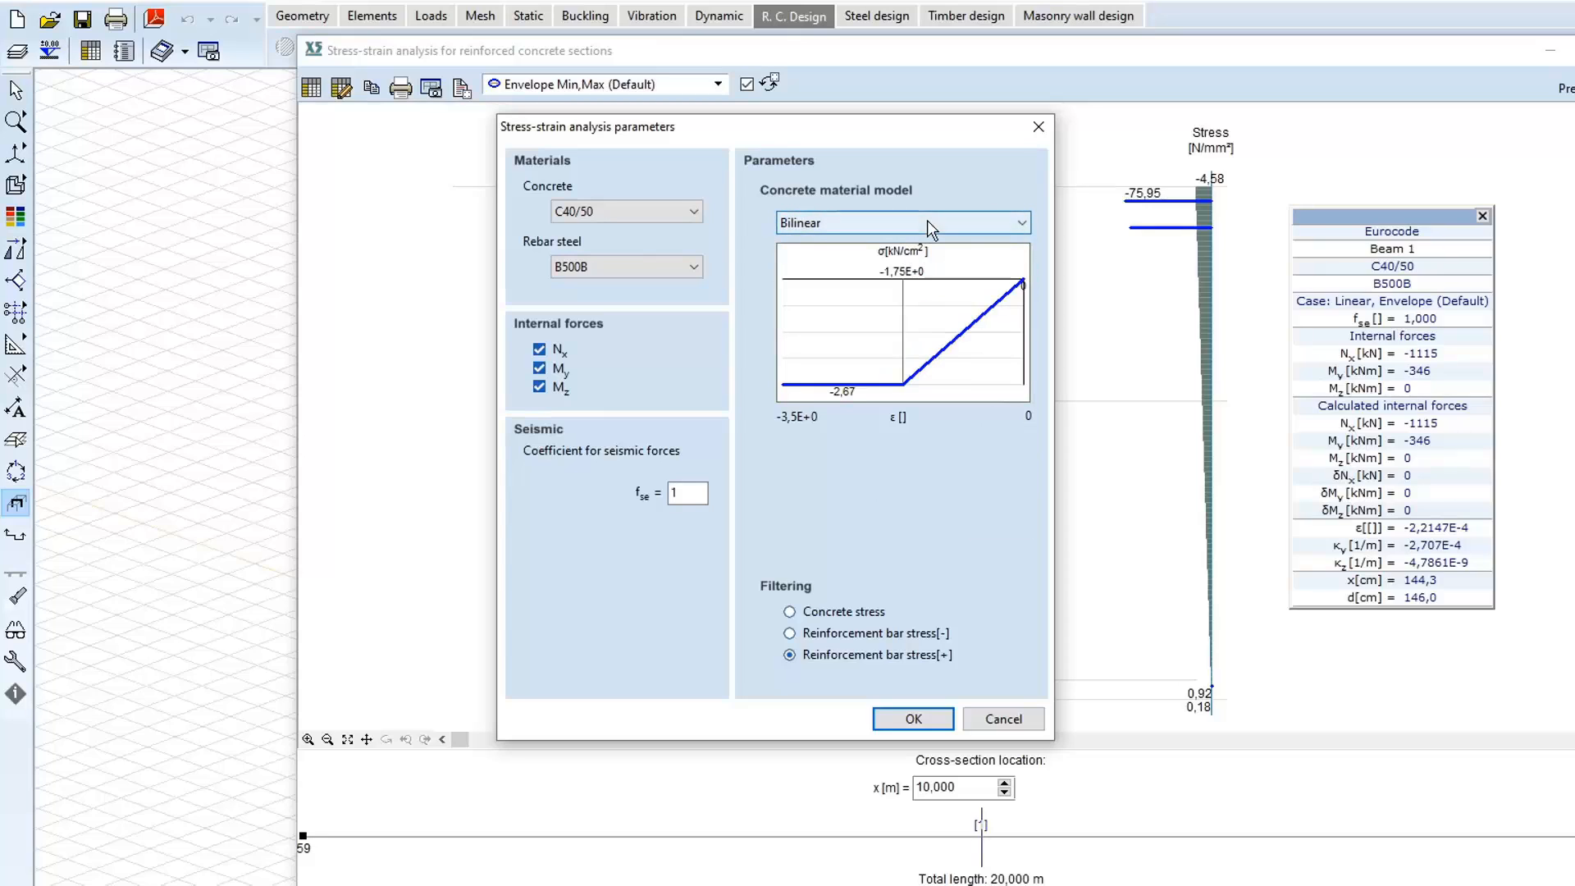
pyautogui.click(927, 219)
pyautogui.click(909, 257)
pyautogui.click(928, 227)
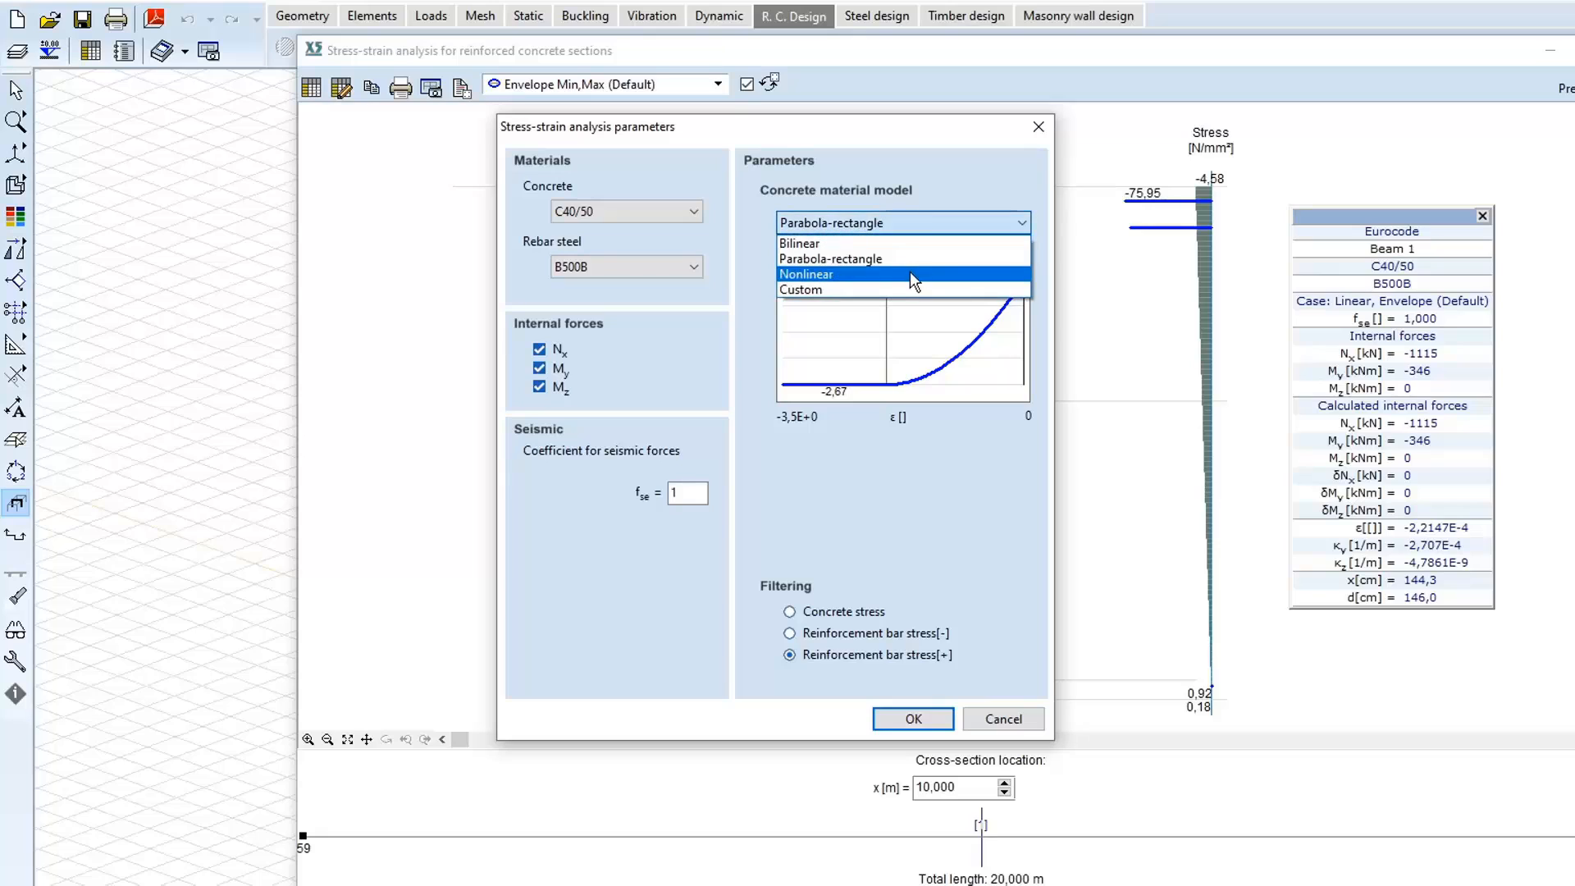
pyautogui.click(909, 273)
pyautogui.click(947, 220)
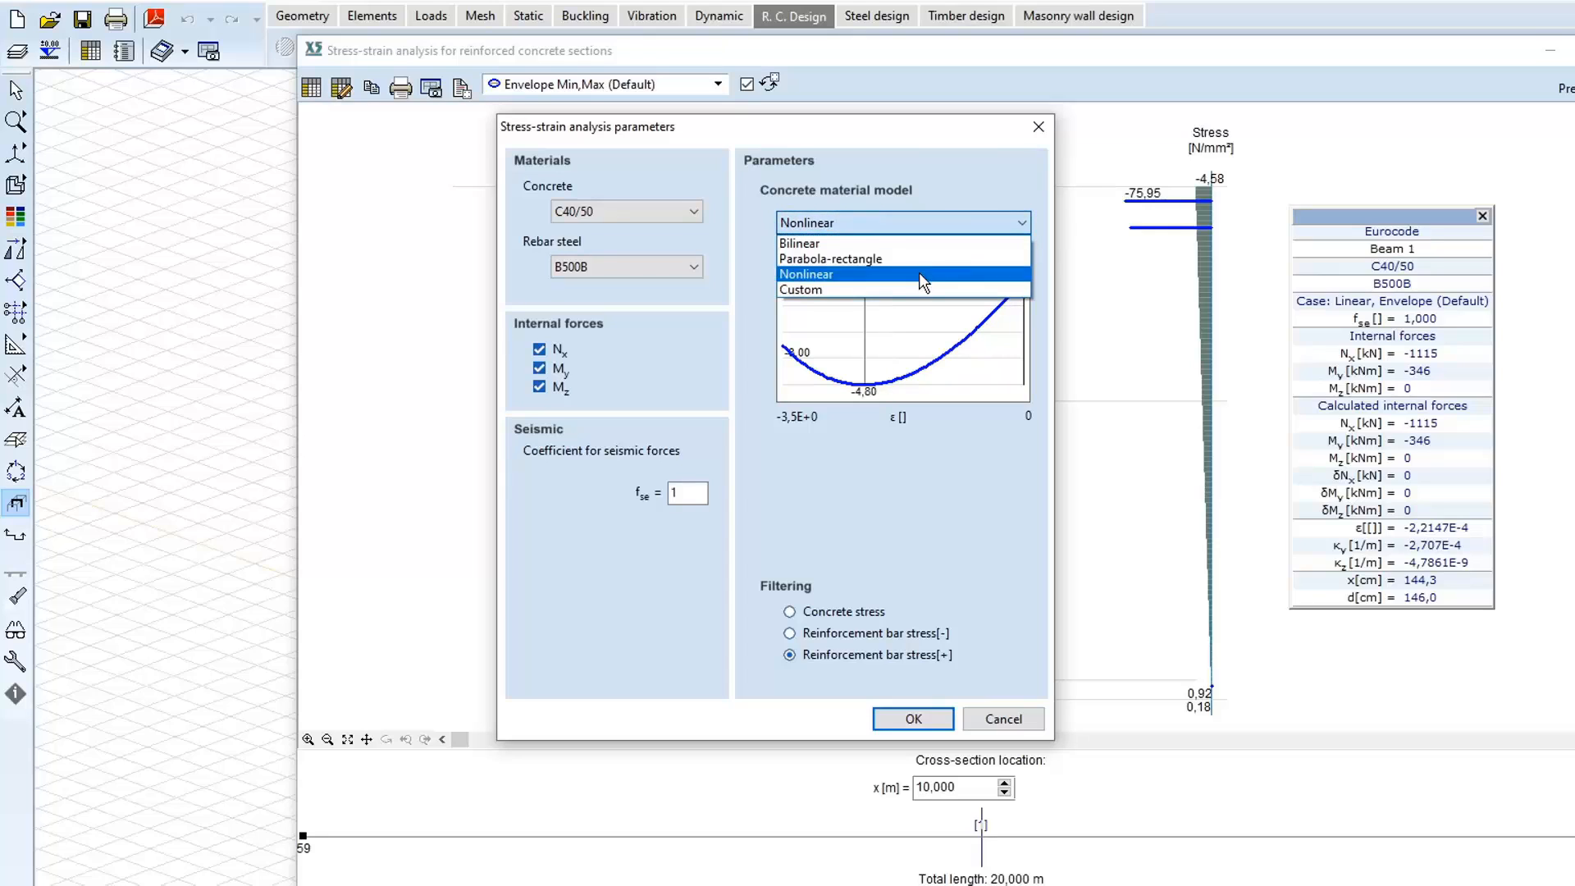
pyautogui.click(919, 285)
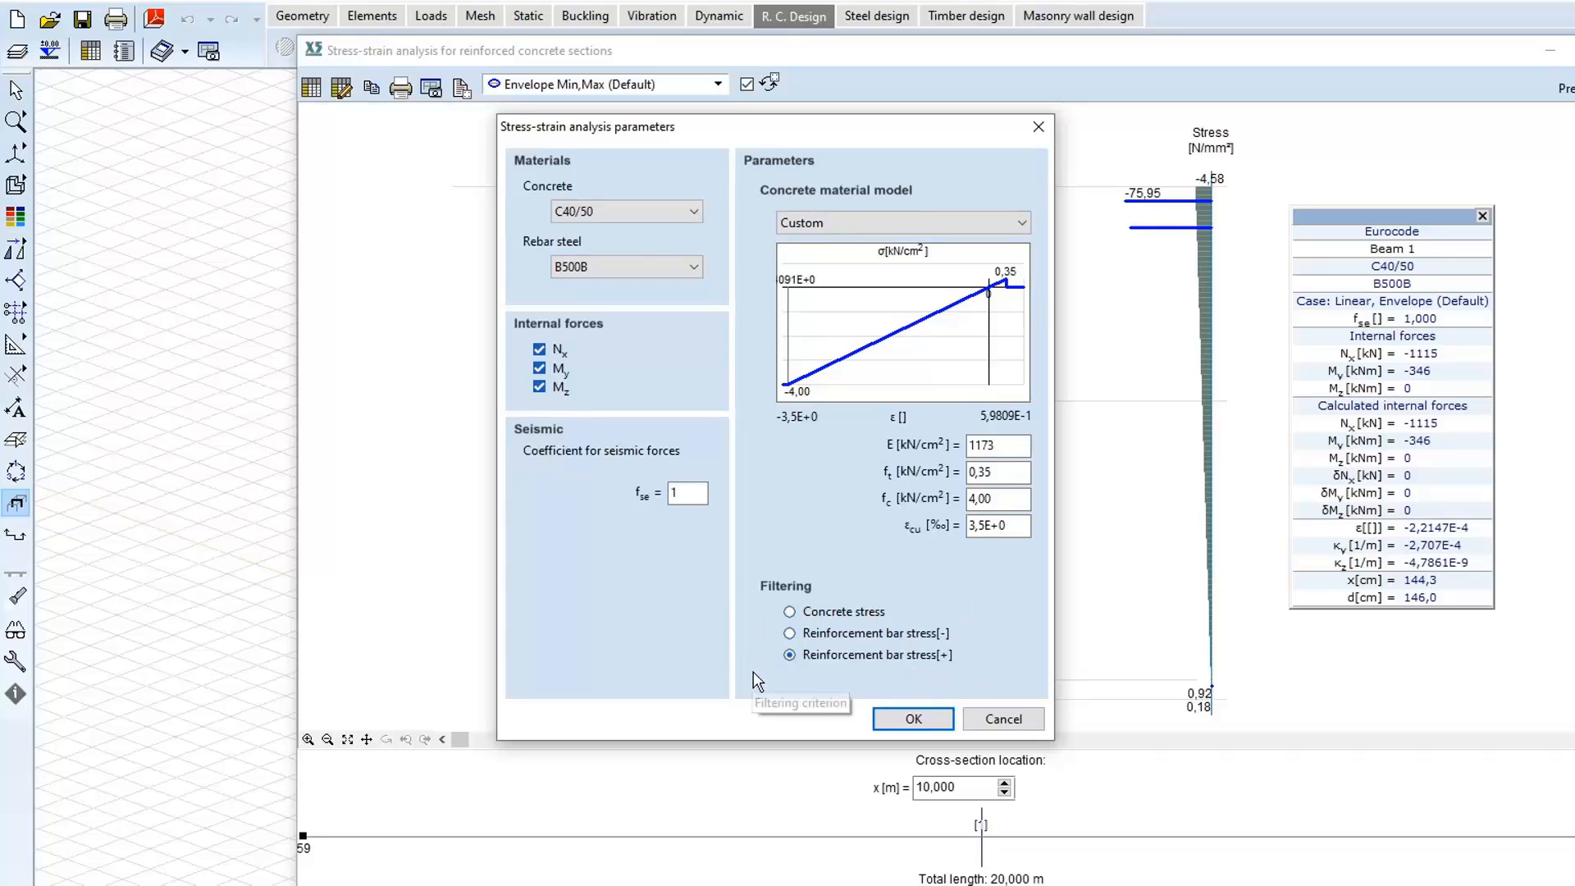
pyautogui.click(914, 720)
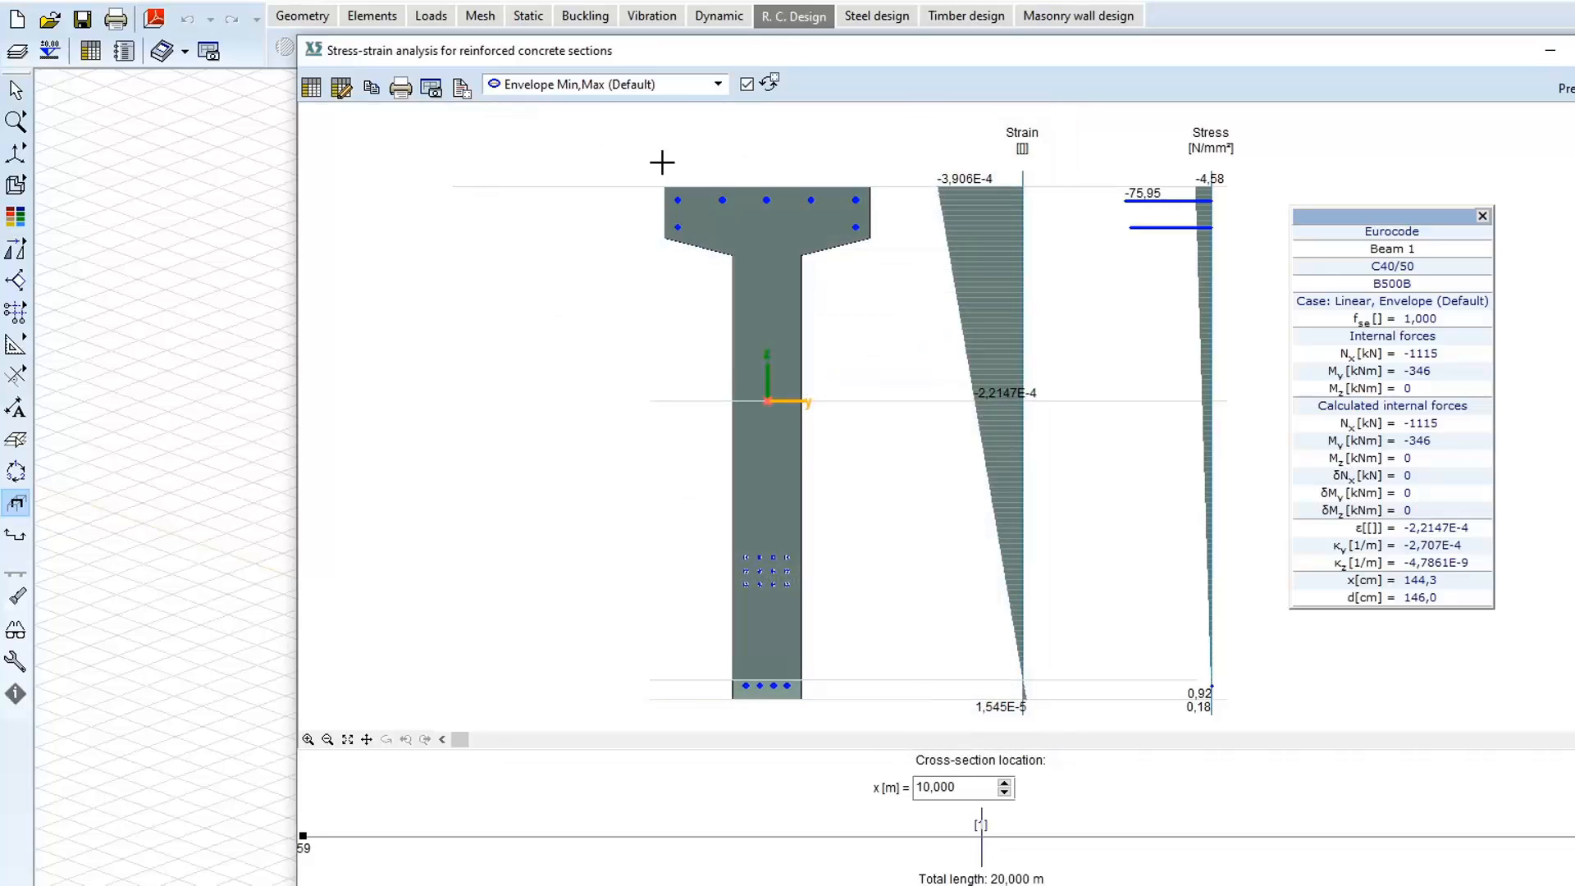
# Check the roof beam's section stresses for Prestressing - t0 (SLS Characteristic) at midspan and at x = 0 m.
pyautogui.click(676, 83)
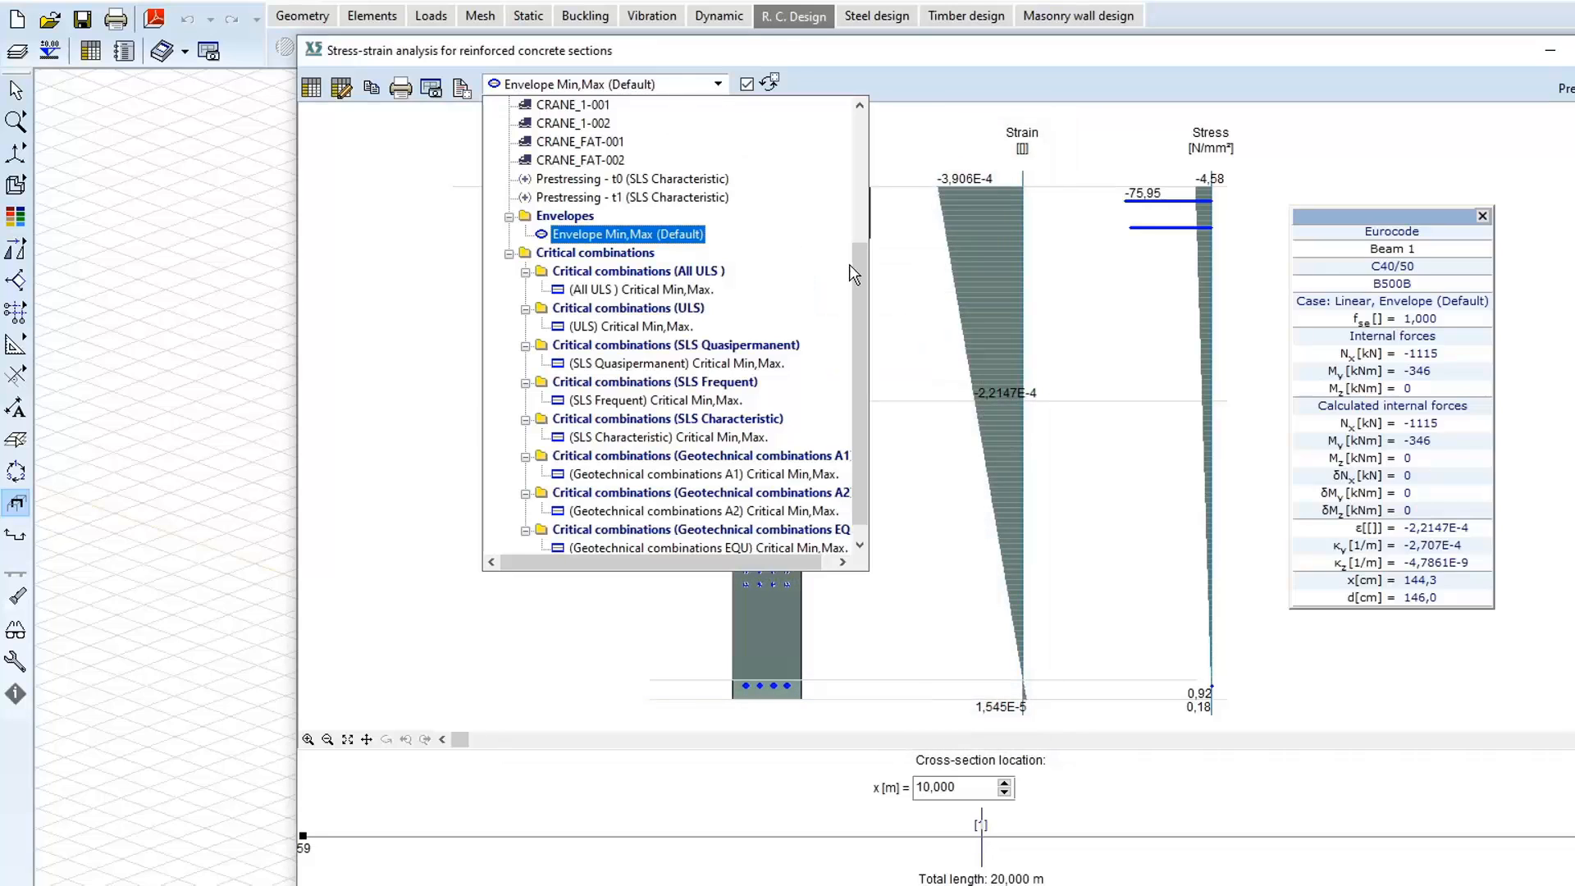
pyautogui.click(681, 185)
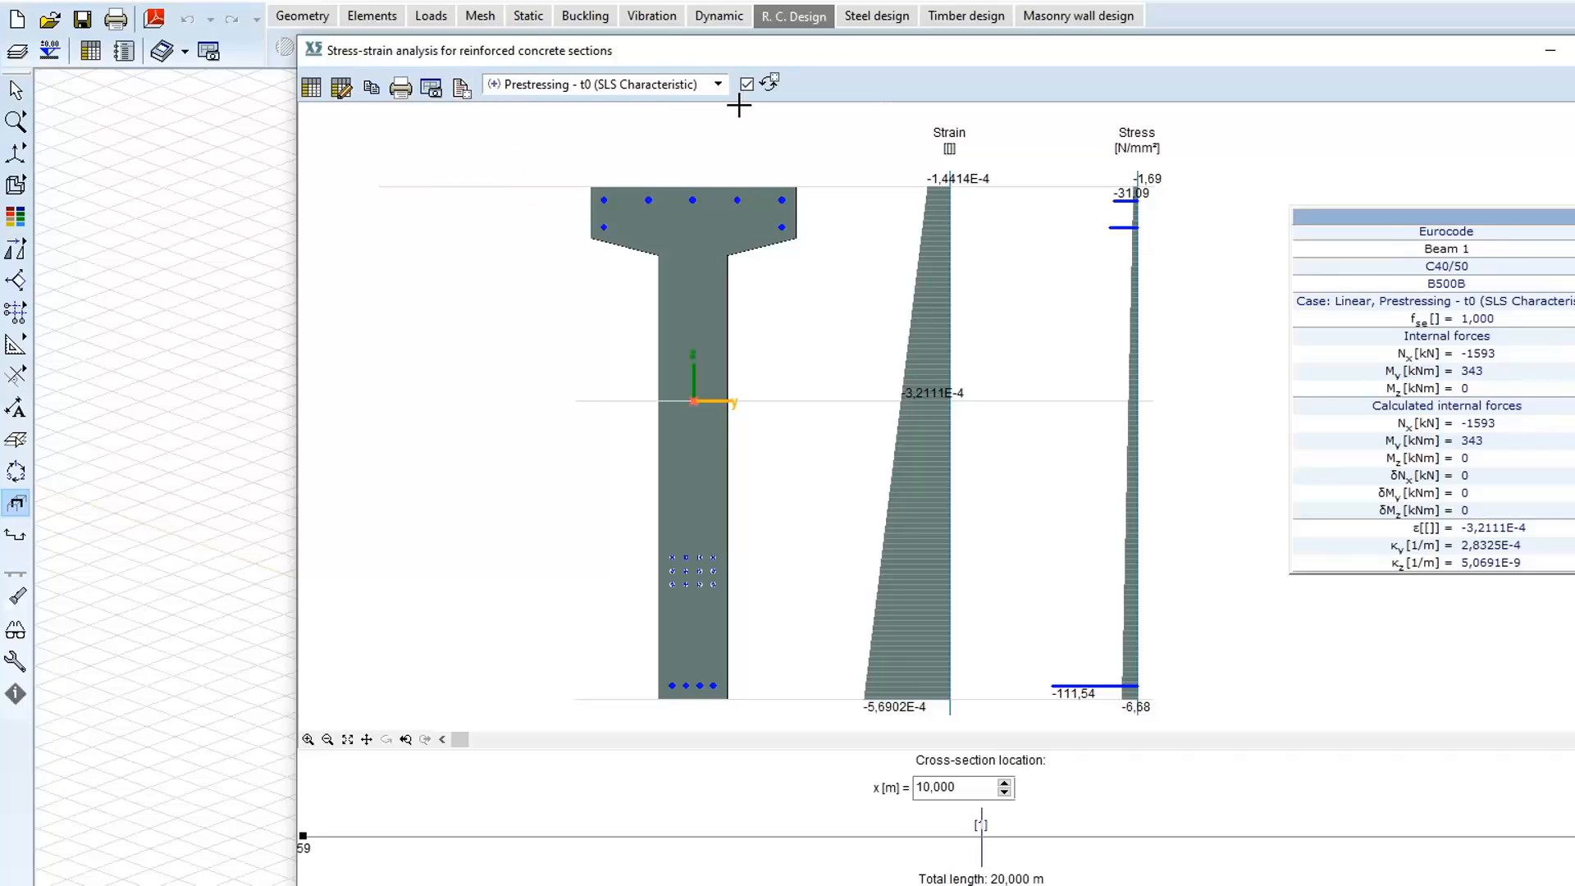
pyautogui.click(715, 84)
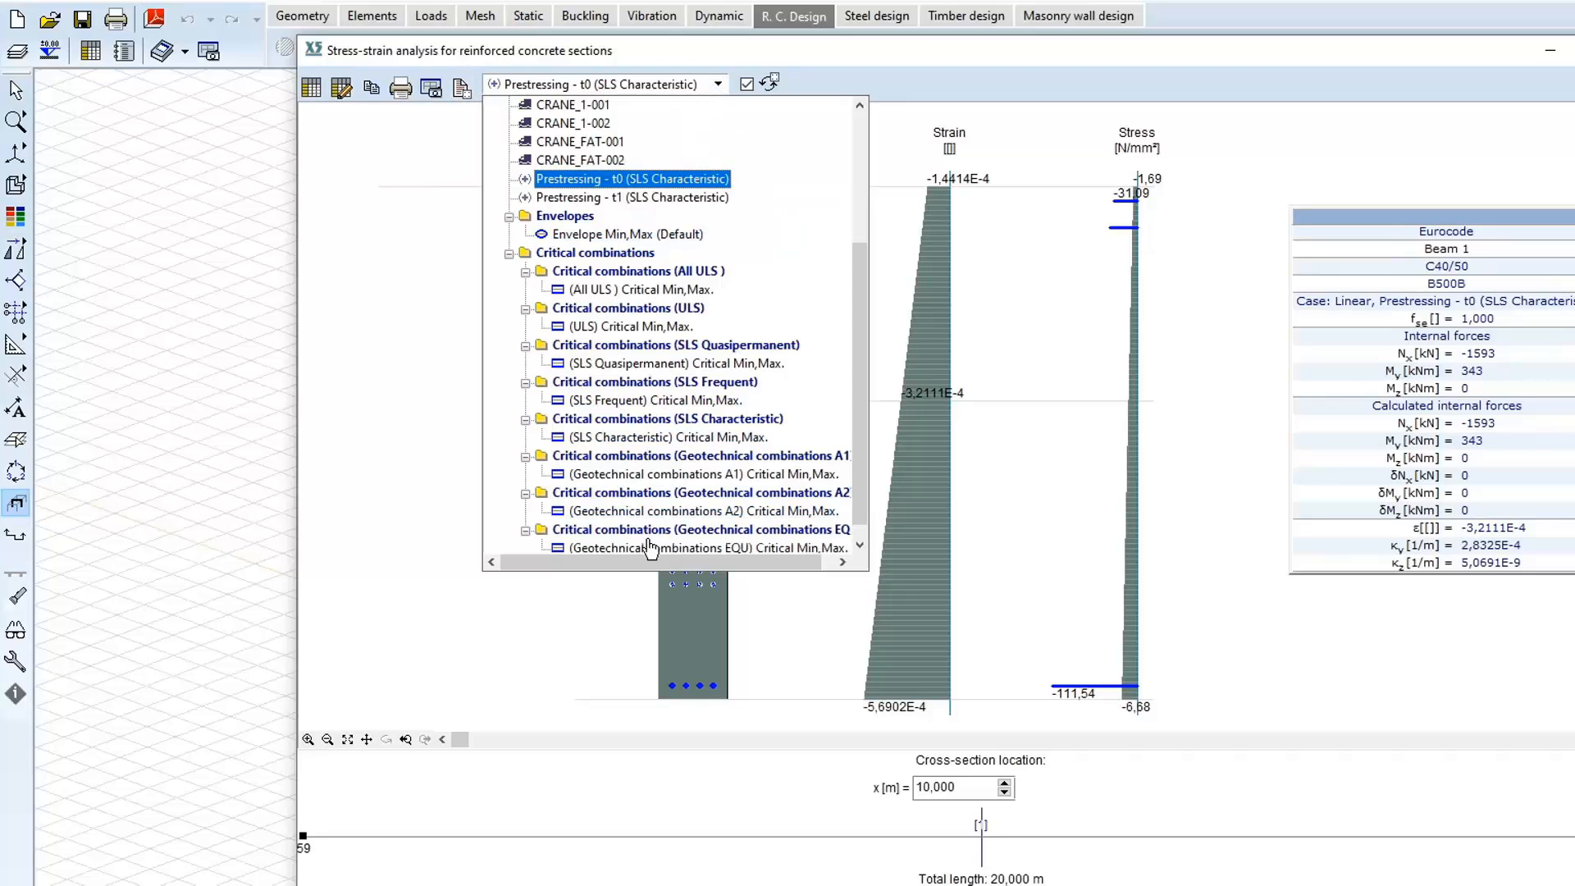
pyautogui.click(454, 283)
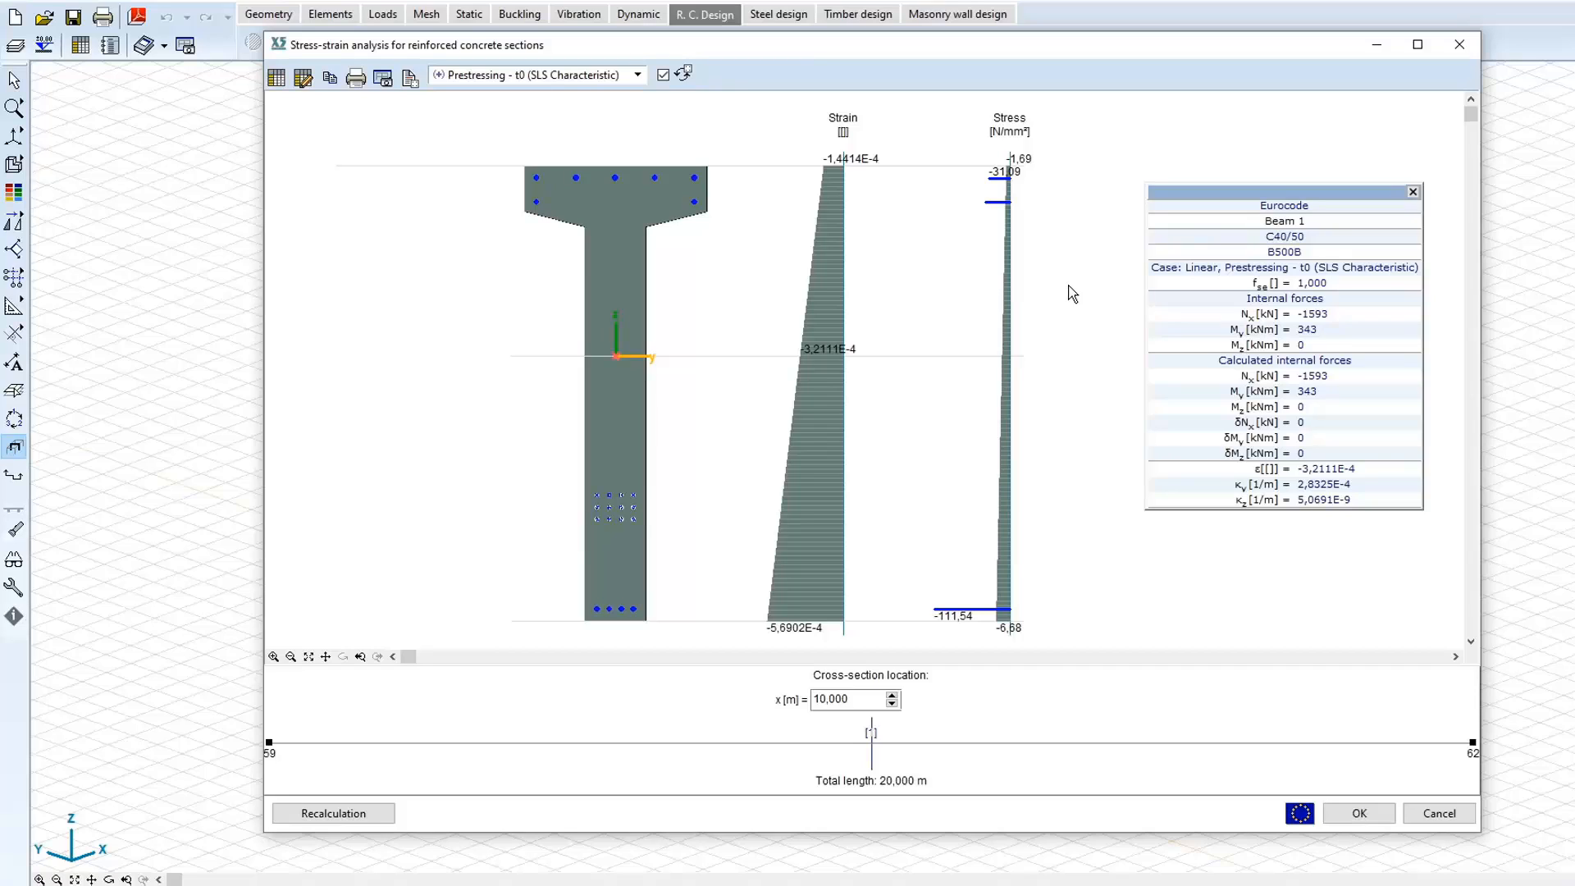
pyautogui.doubleClick(861, 698)
pyautogui.write('0')
pyautogui.press('Return')
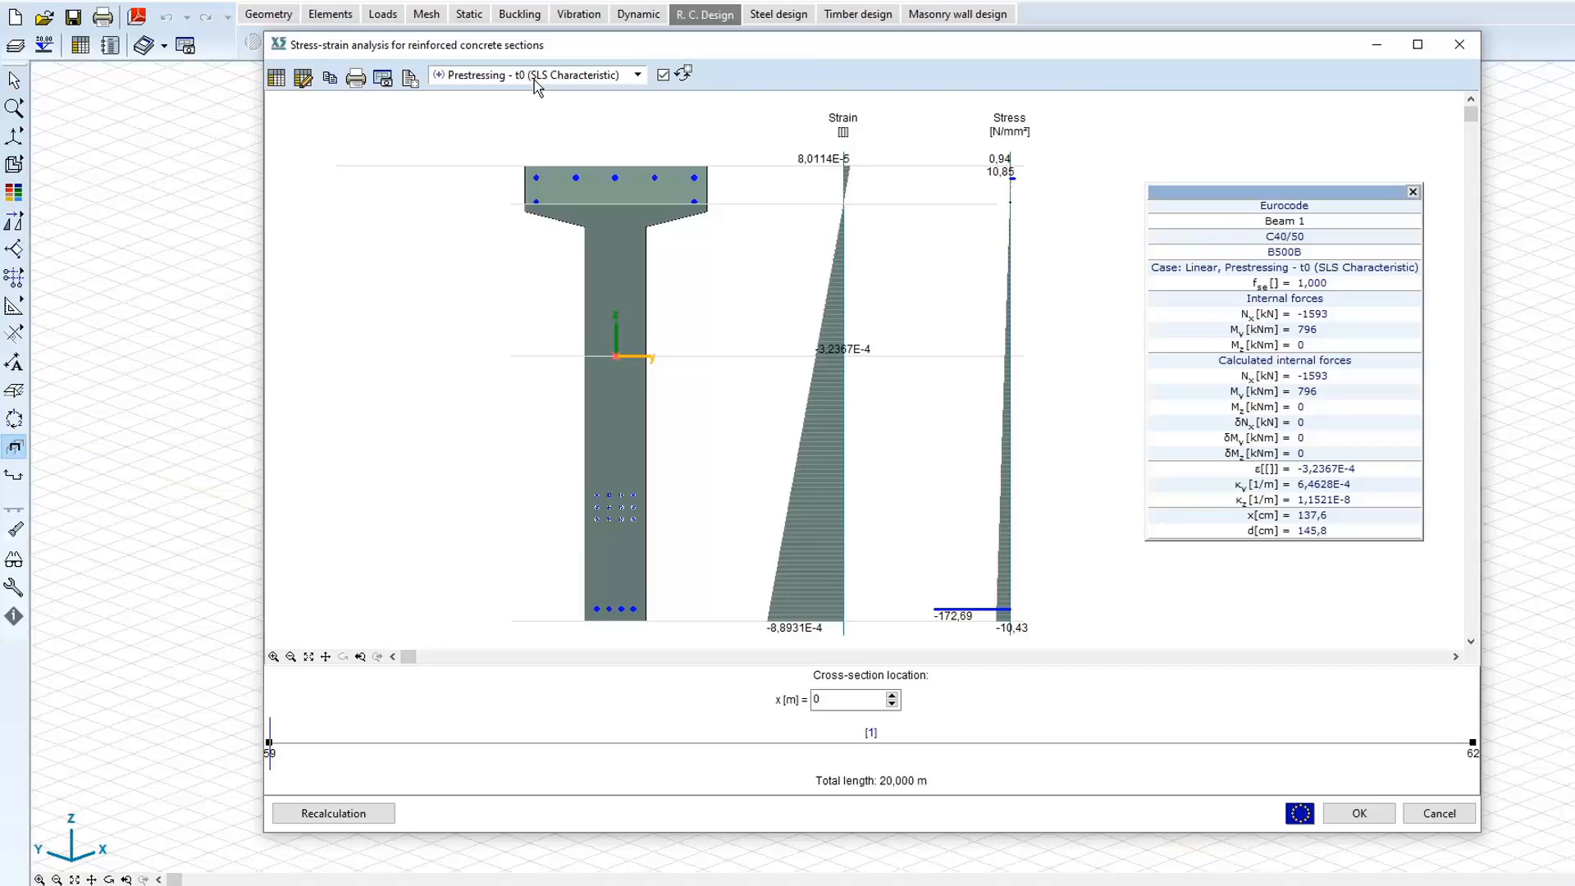
# Check the roof beam's section stresses for Prestressing - t1 (SLS Characteristic) at x = 10 m.
pyautogui.click(578, 76)
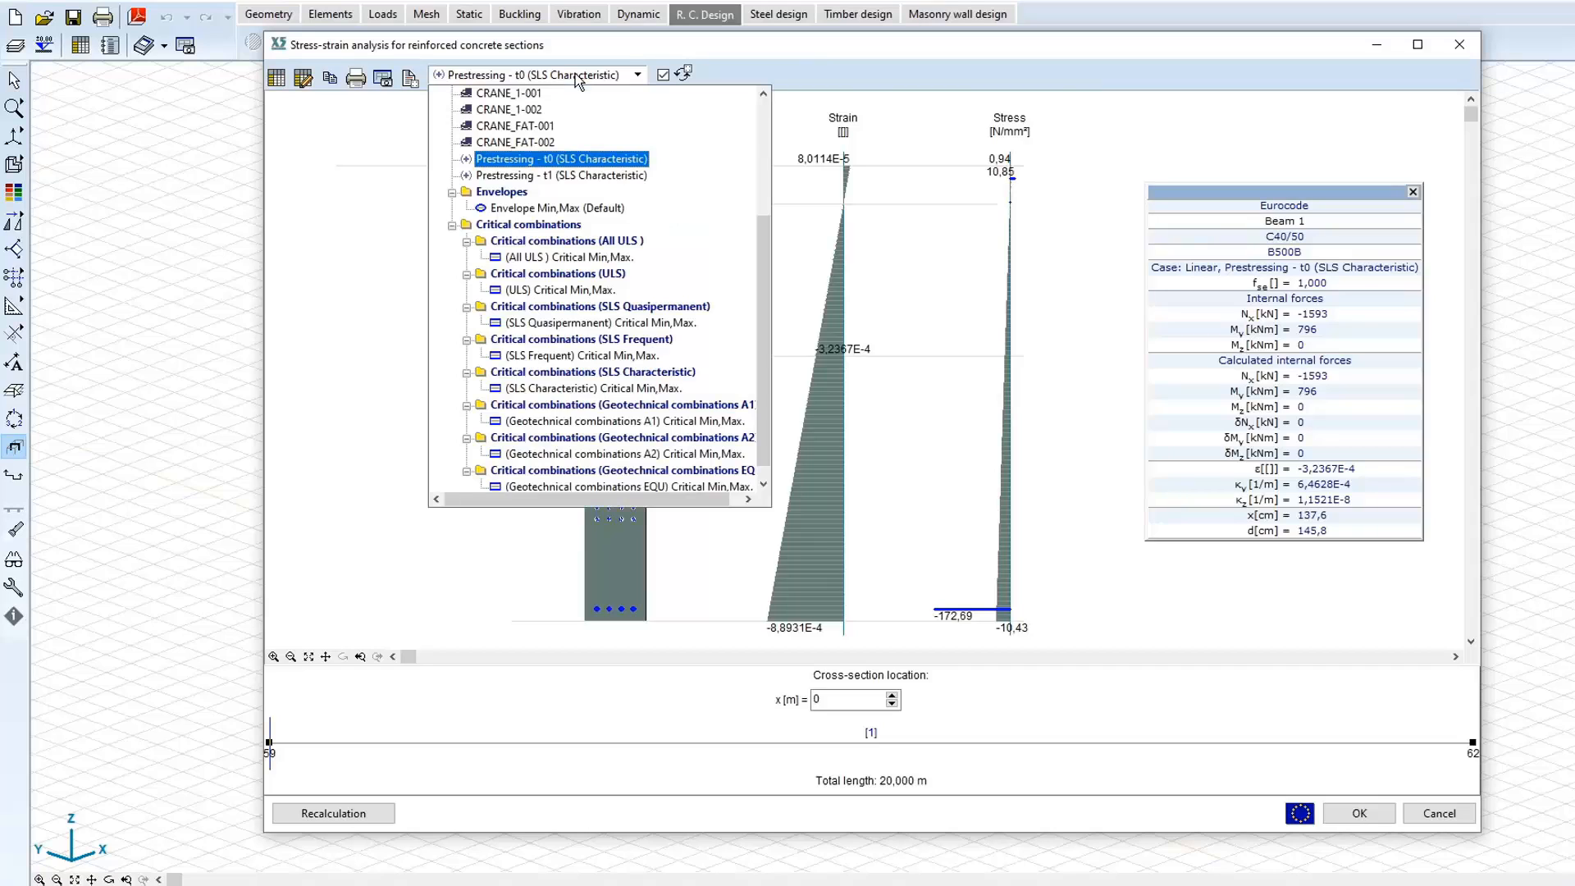
pyautogui.click(578, 176)
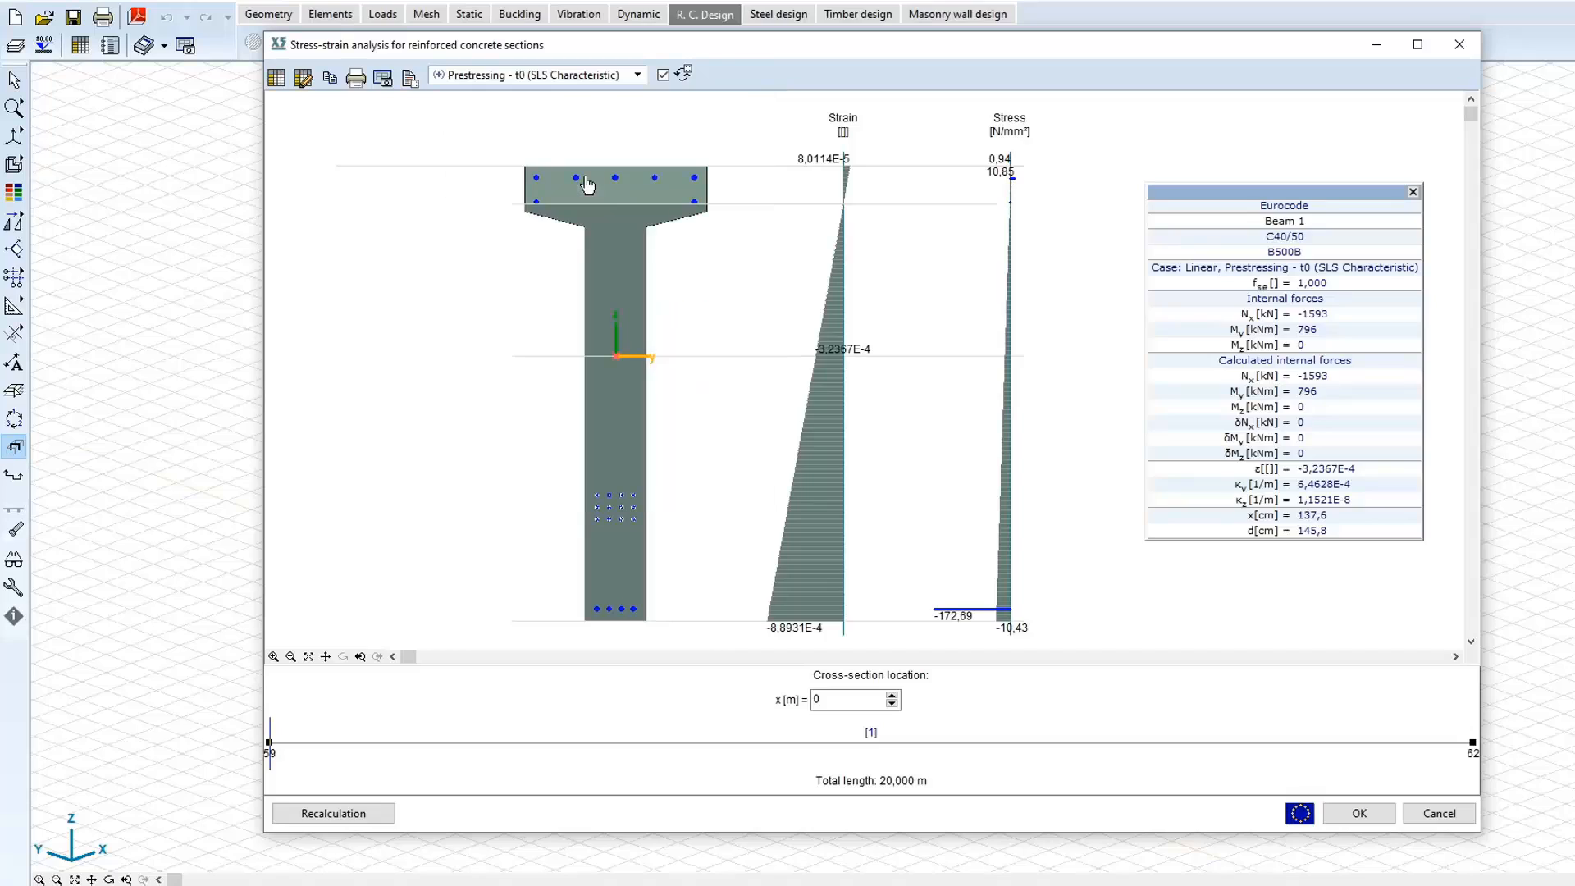
pyautogui.doubleClick(848, 703)
pyautogui.write('10')
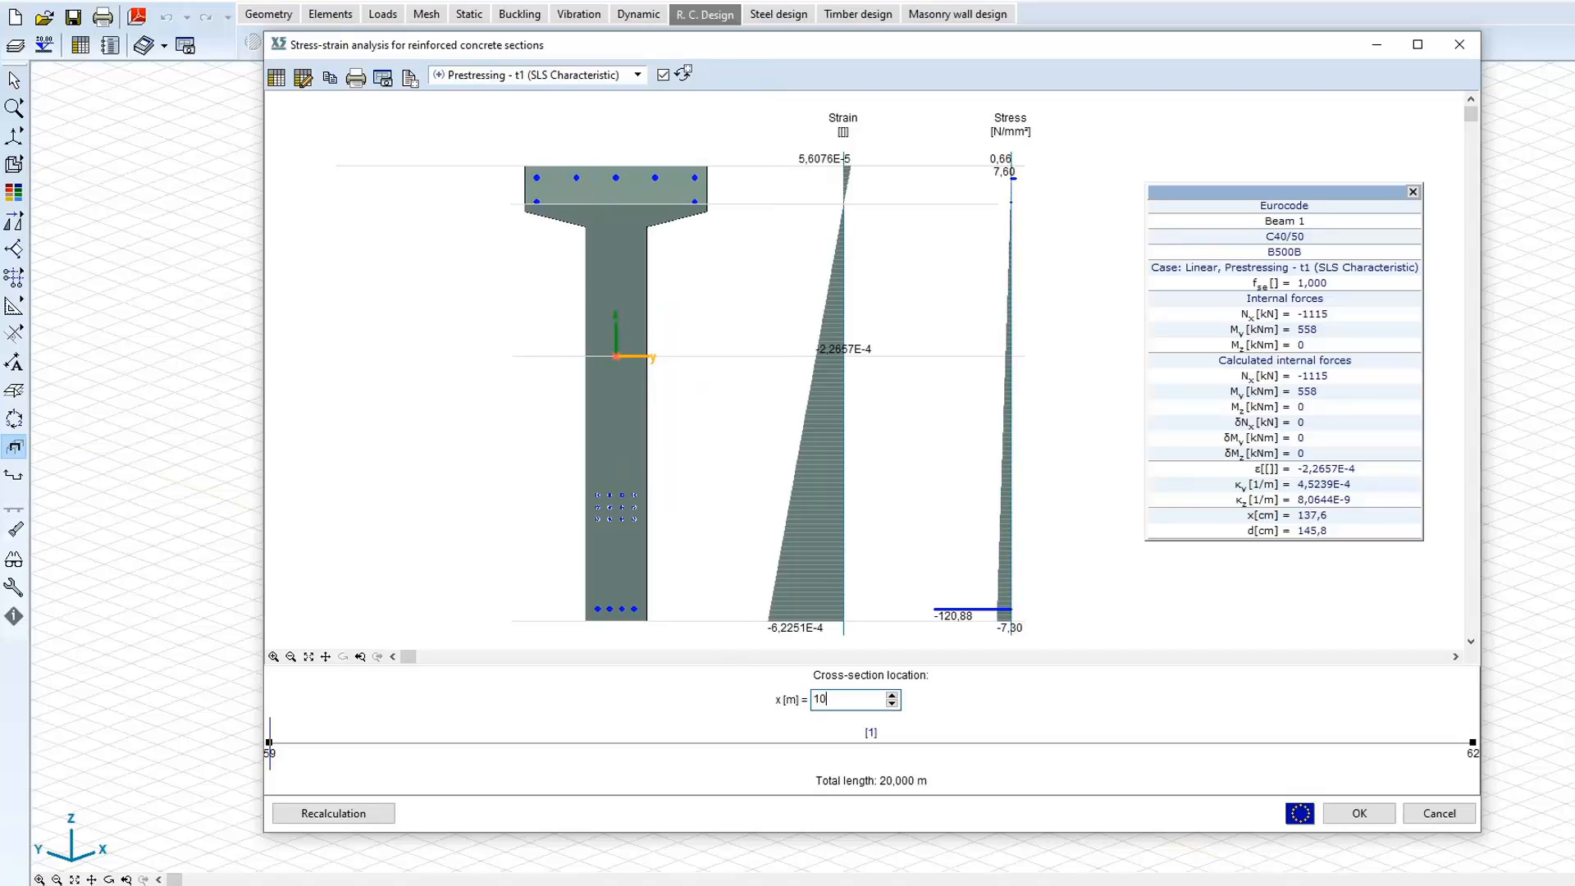
pyautogui.press('Return')
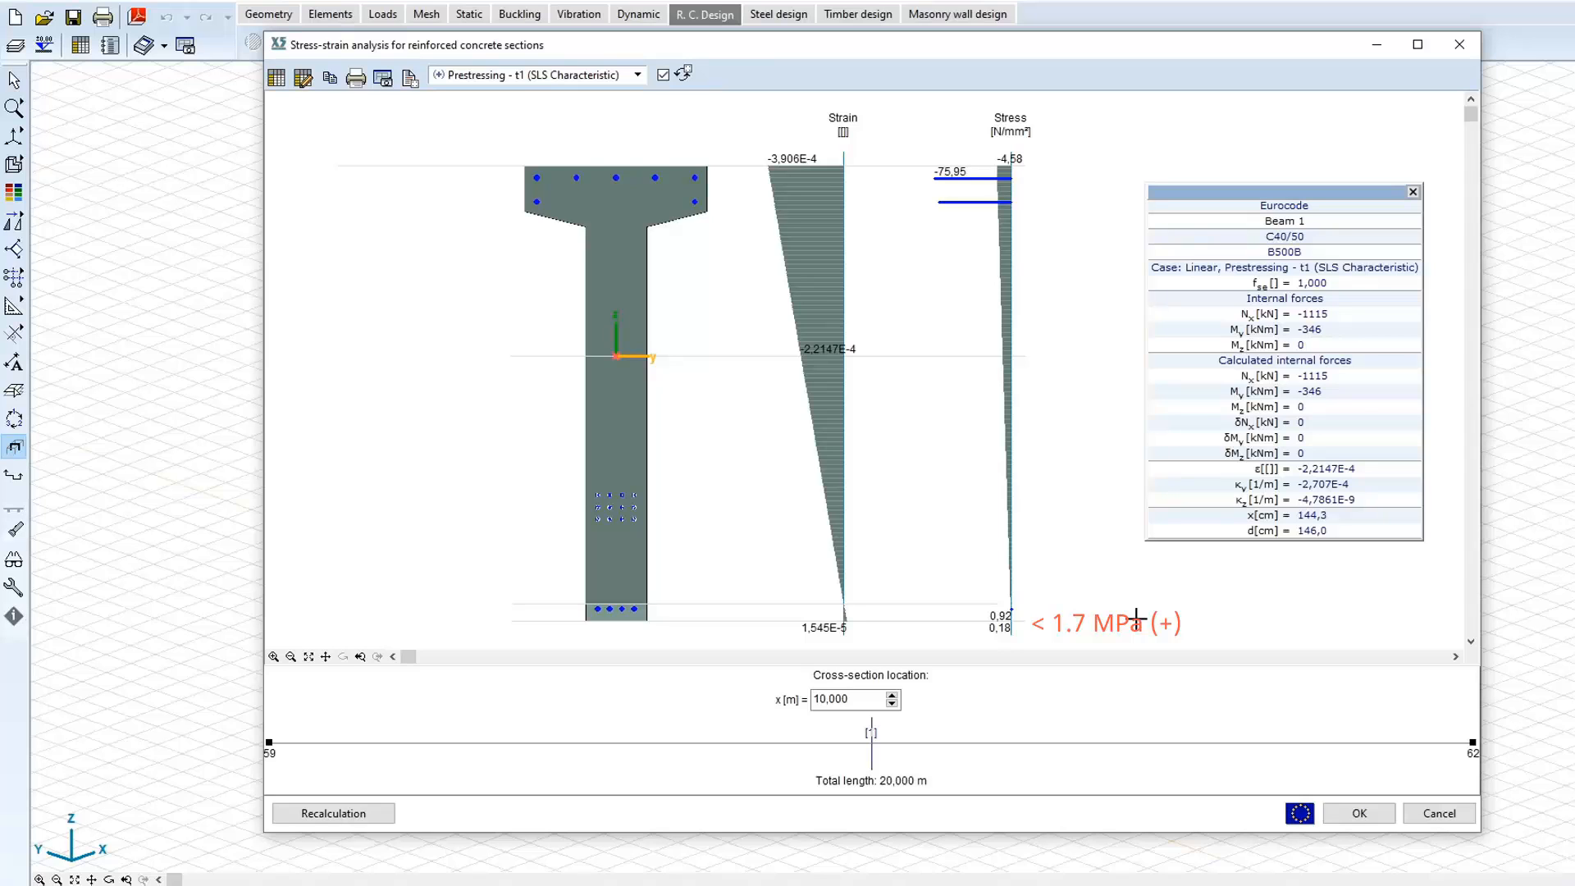
# Review the results table for Envelope Min,Max (Default) at the roof beam's midspan, and close the stress-strain analysis.
pyautogui.click(503, 76)
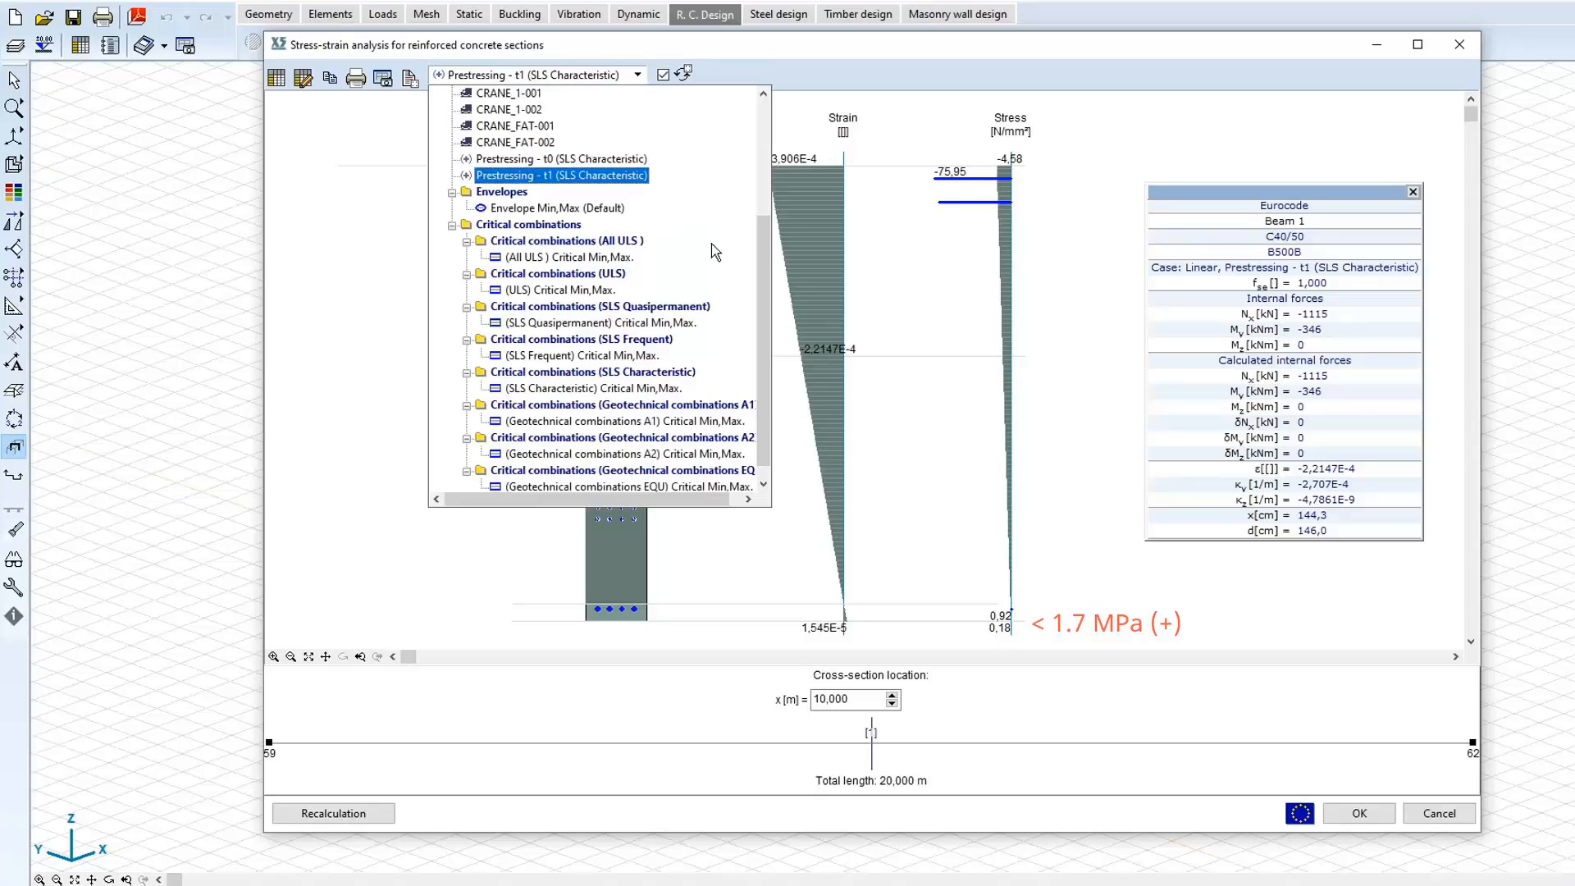
pyautogui.click(607, 210)
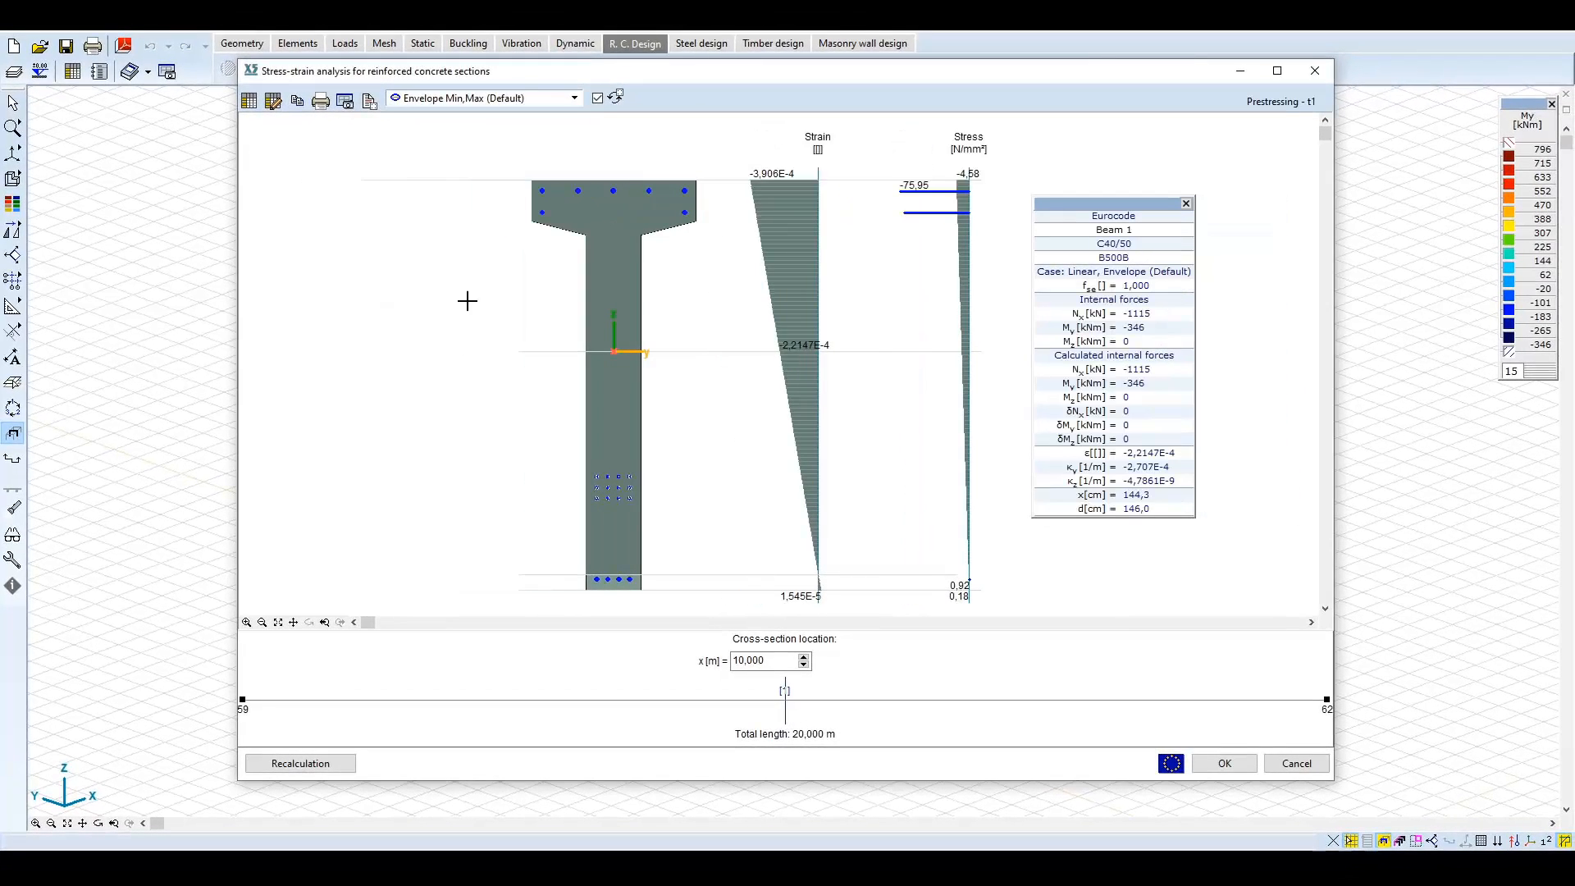
pyautogui.click(248, 100)
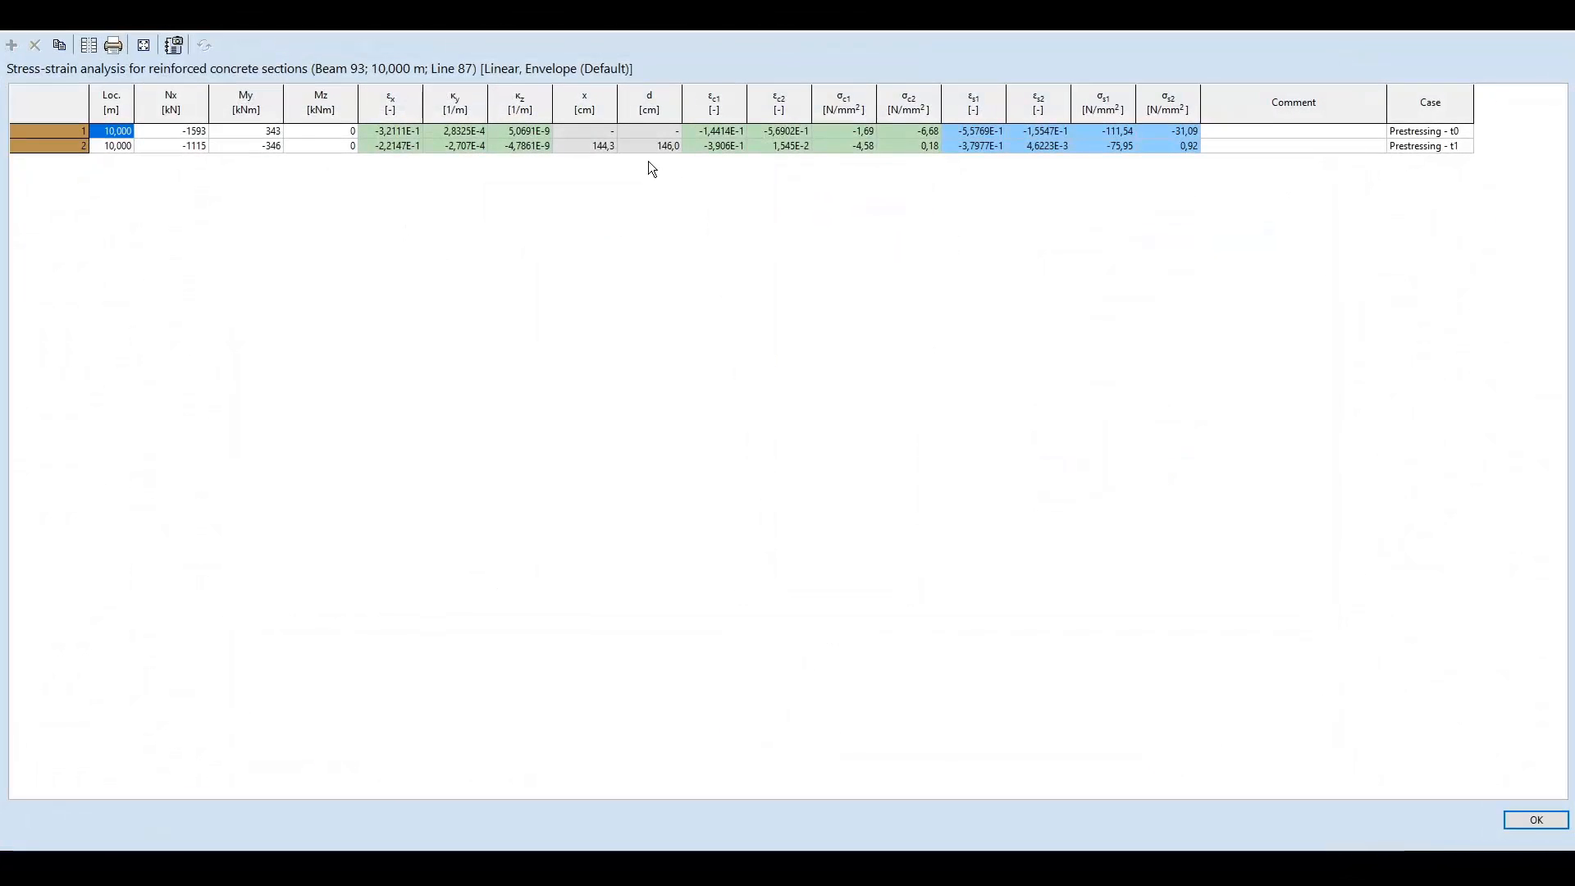
pyautogui.moveTo(756, 41); pyautogui.dragTo(787, 144)
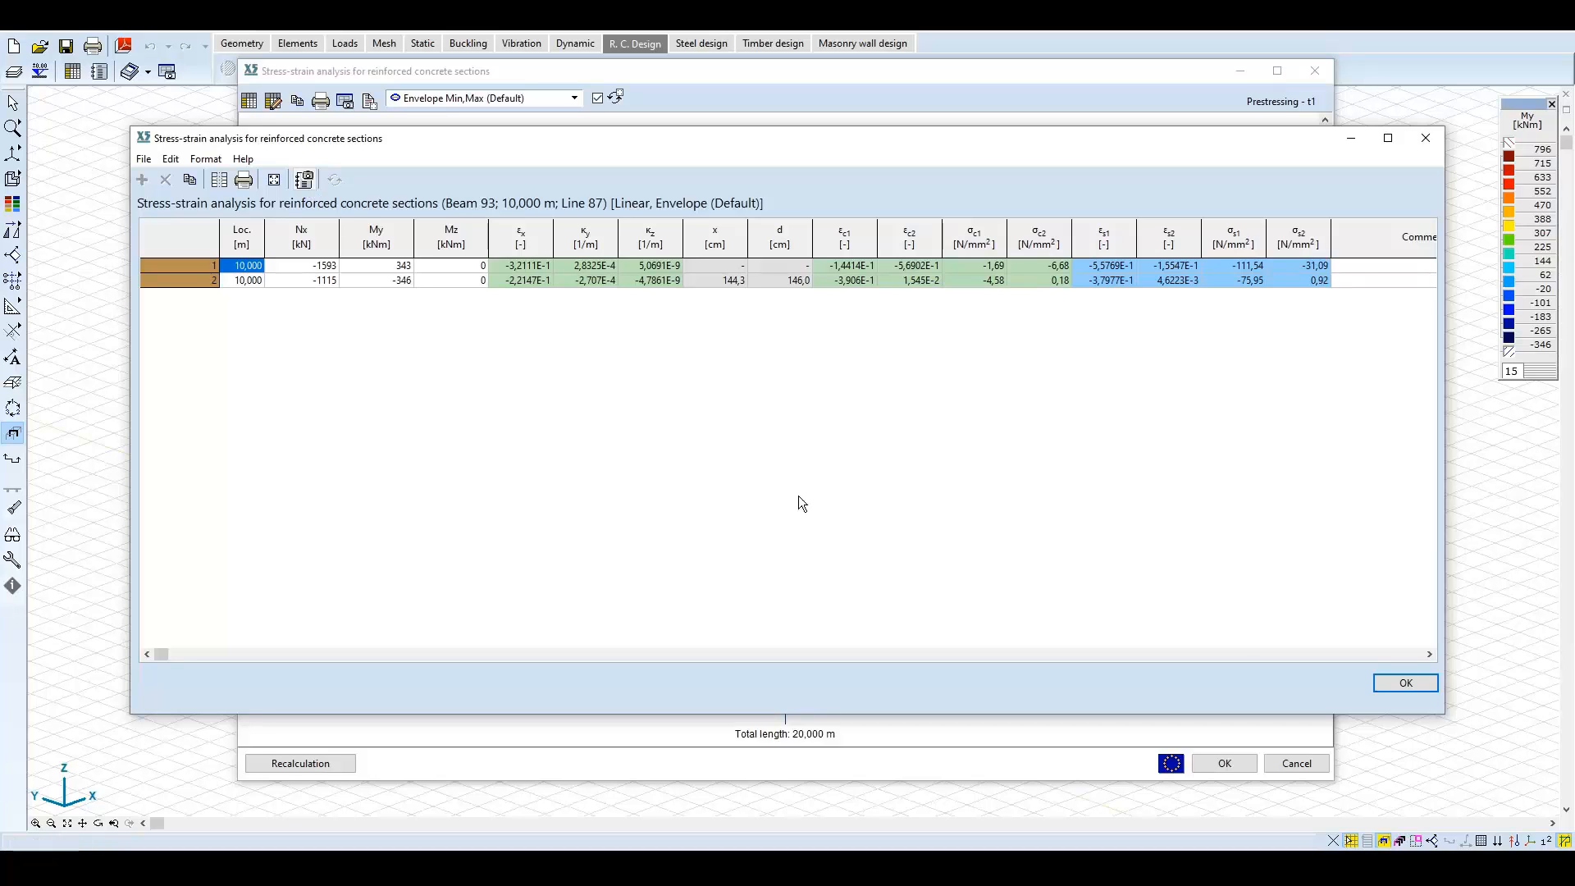
pyautogui.click(1404, 683)
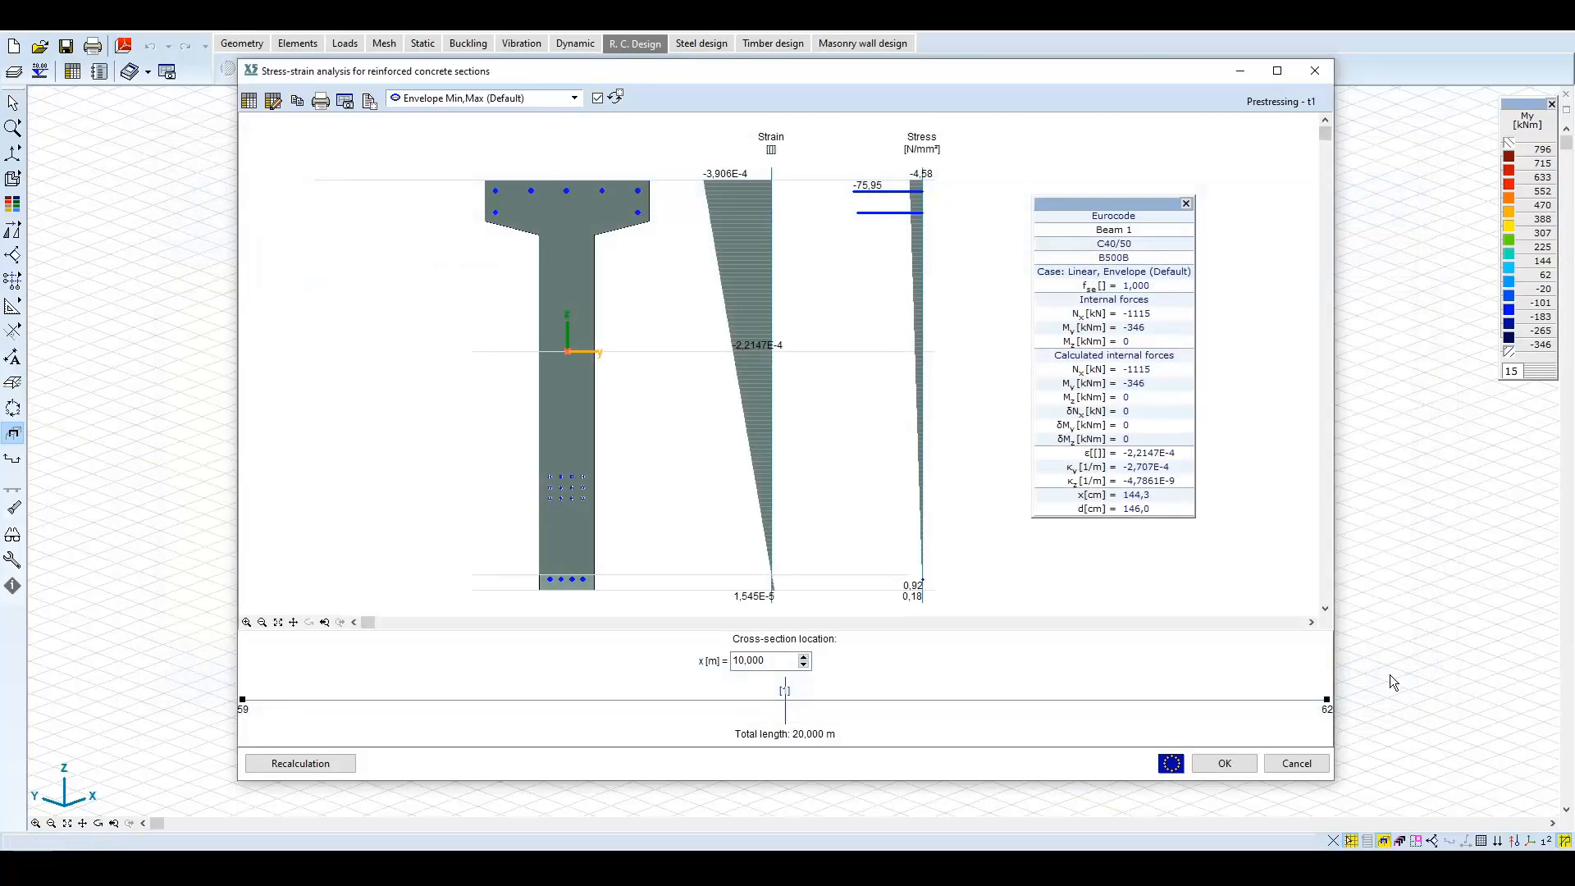
pyautogui.click(1225, 762)
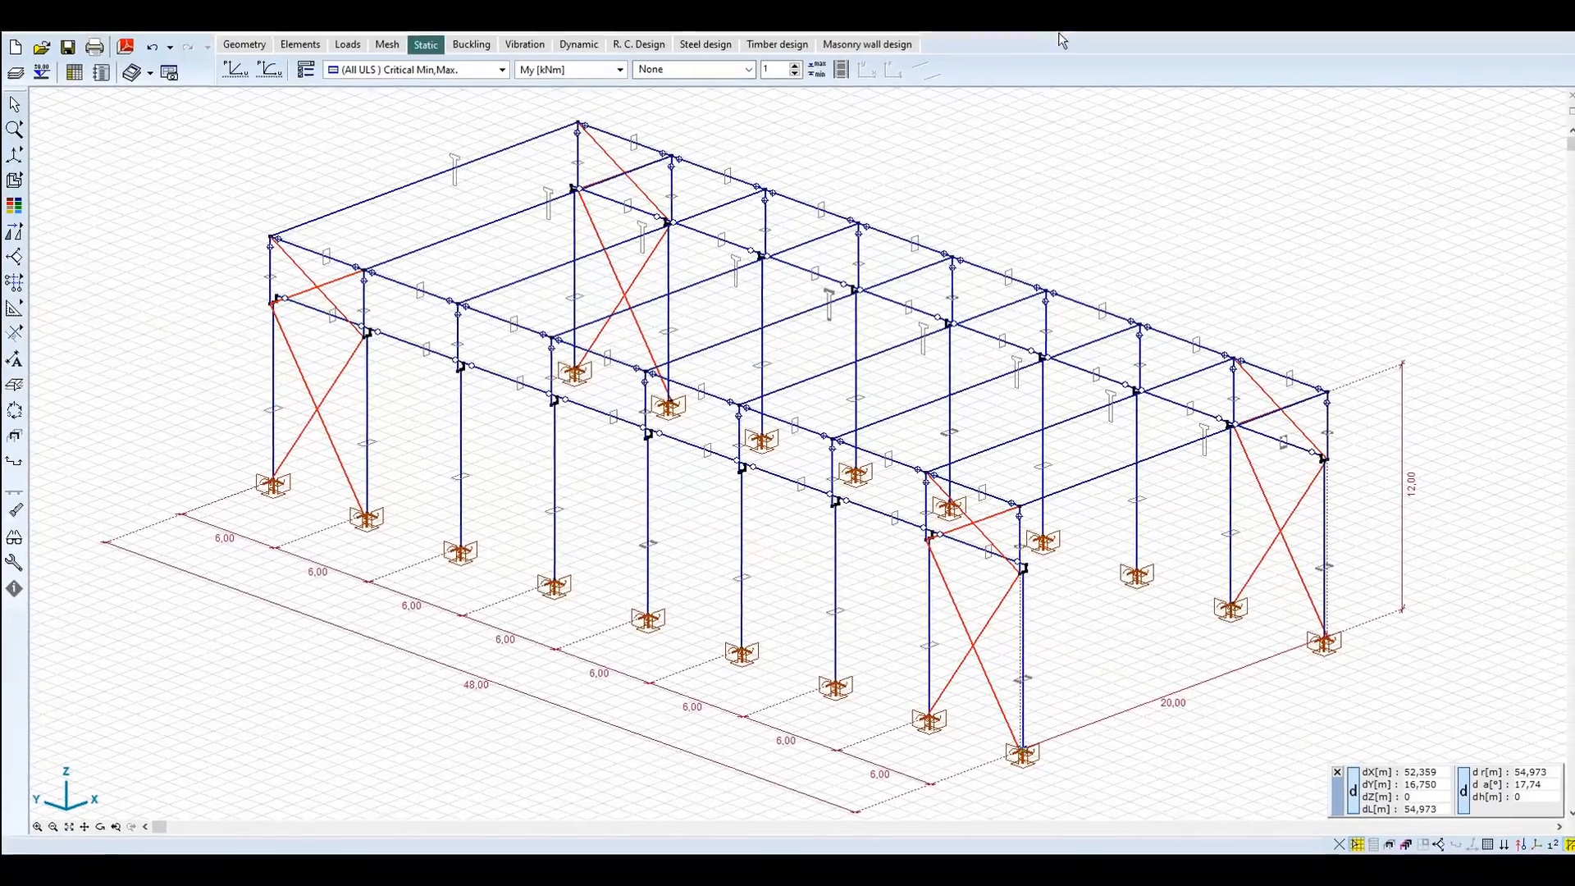
# Display the whole hall's My moments for (All ULS) Critical Min,Max. as a filled diagram and switch to reinforced concrete design.
pyautogui.click(694, 69)
pyautogui.click(681, 127)
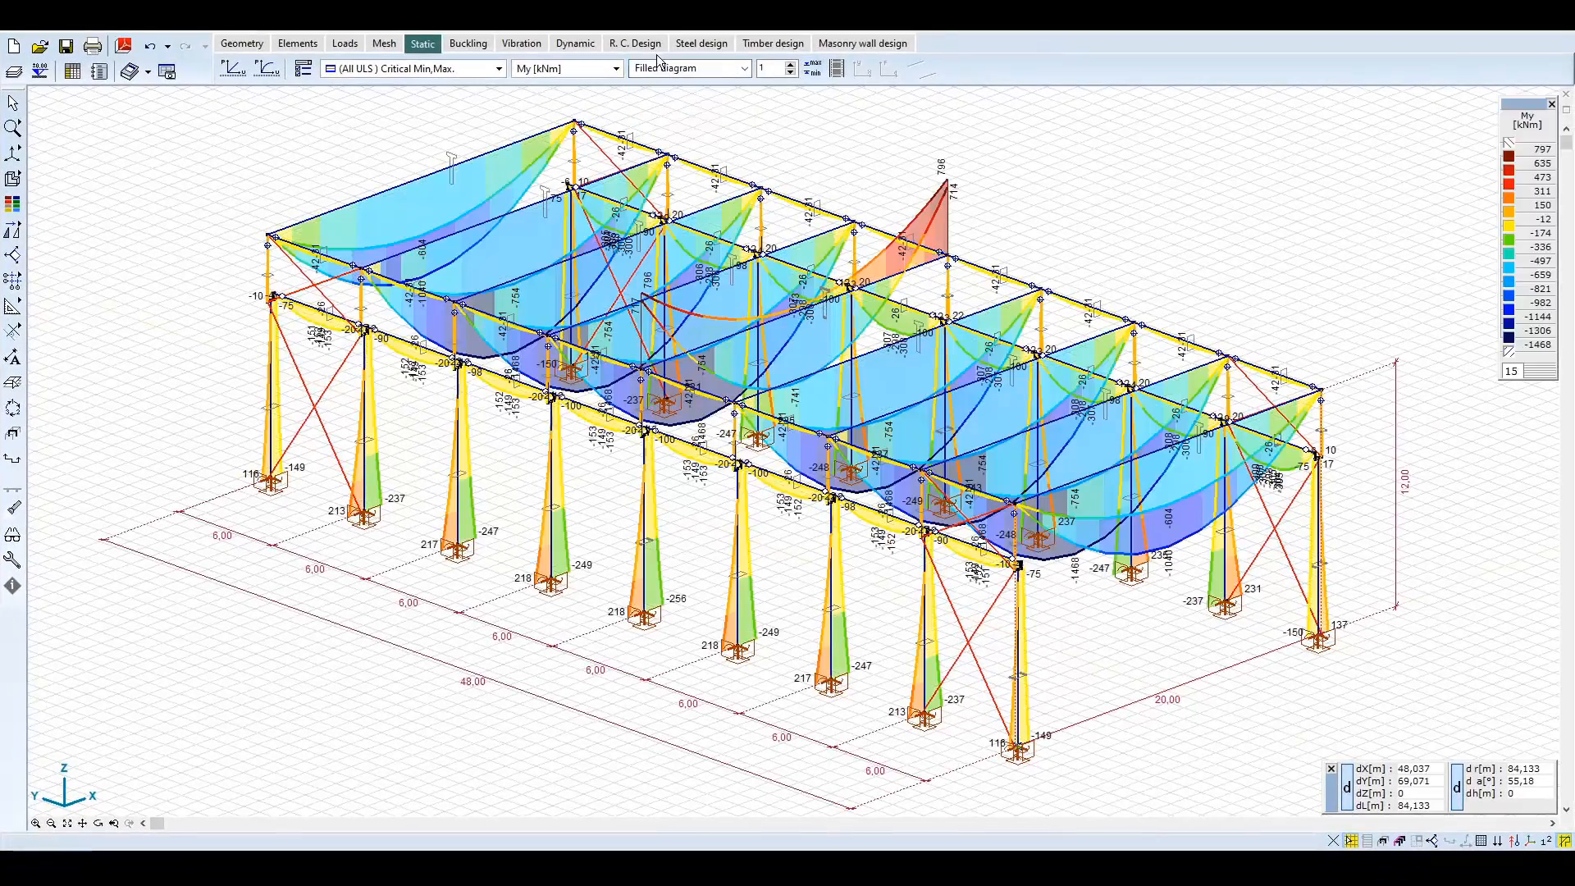
pyautogui.click(644, 45)
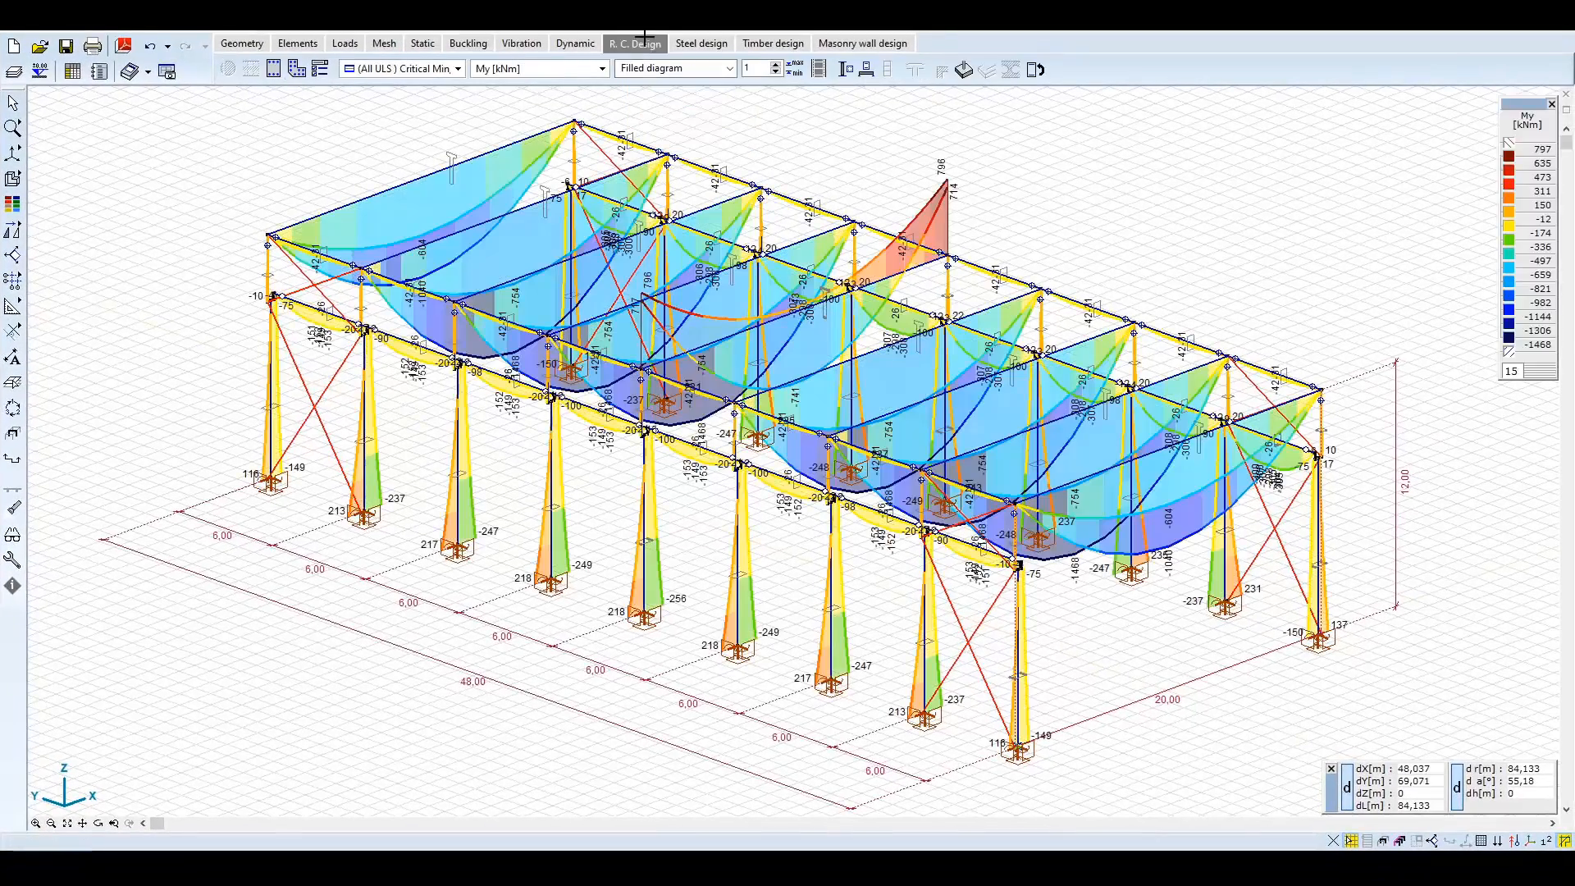
# Open the reinforcement design of a hall column, accept its buckling, material and stirrup parameters, and view the column check.
pyautogui.click(843, 70)
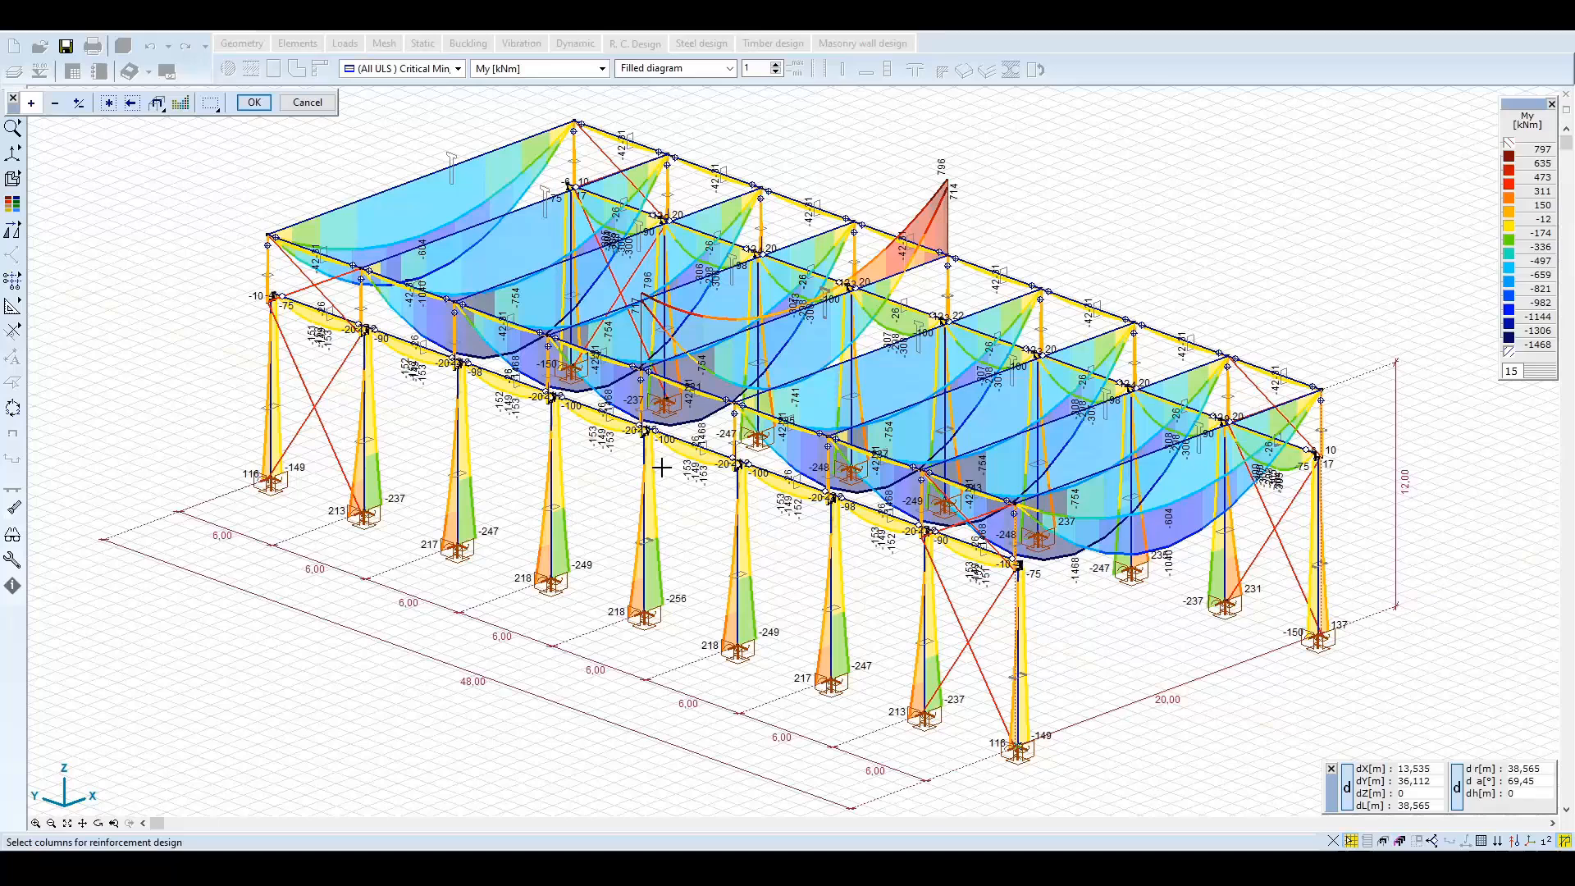
pyautogui.click(254, 107)
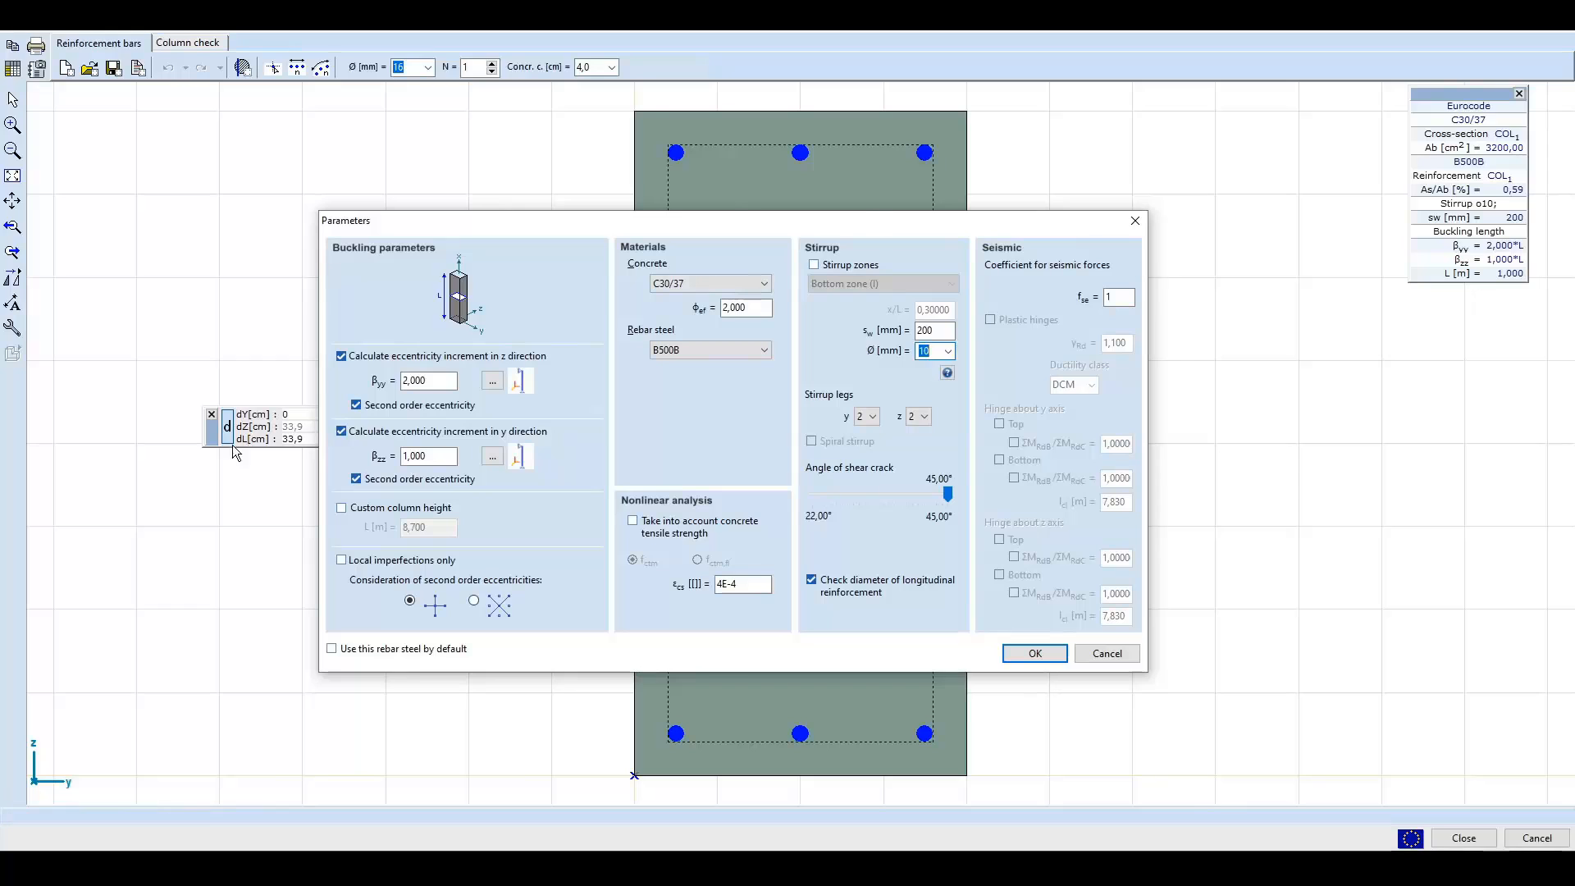
pyautogui.click(1034, 654)
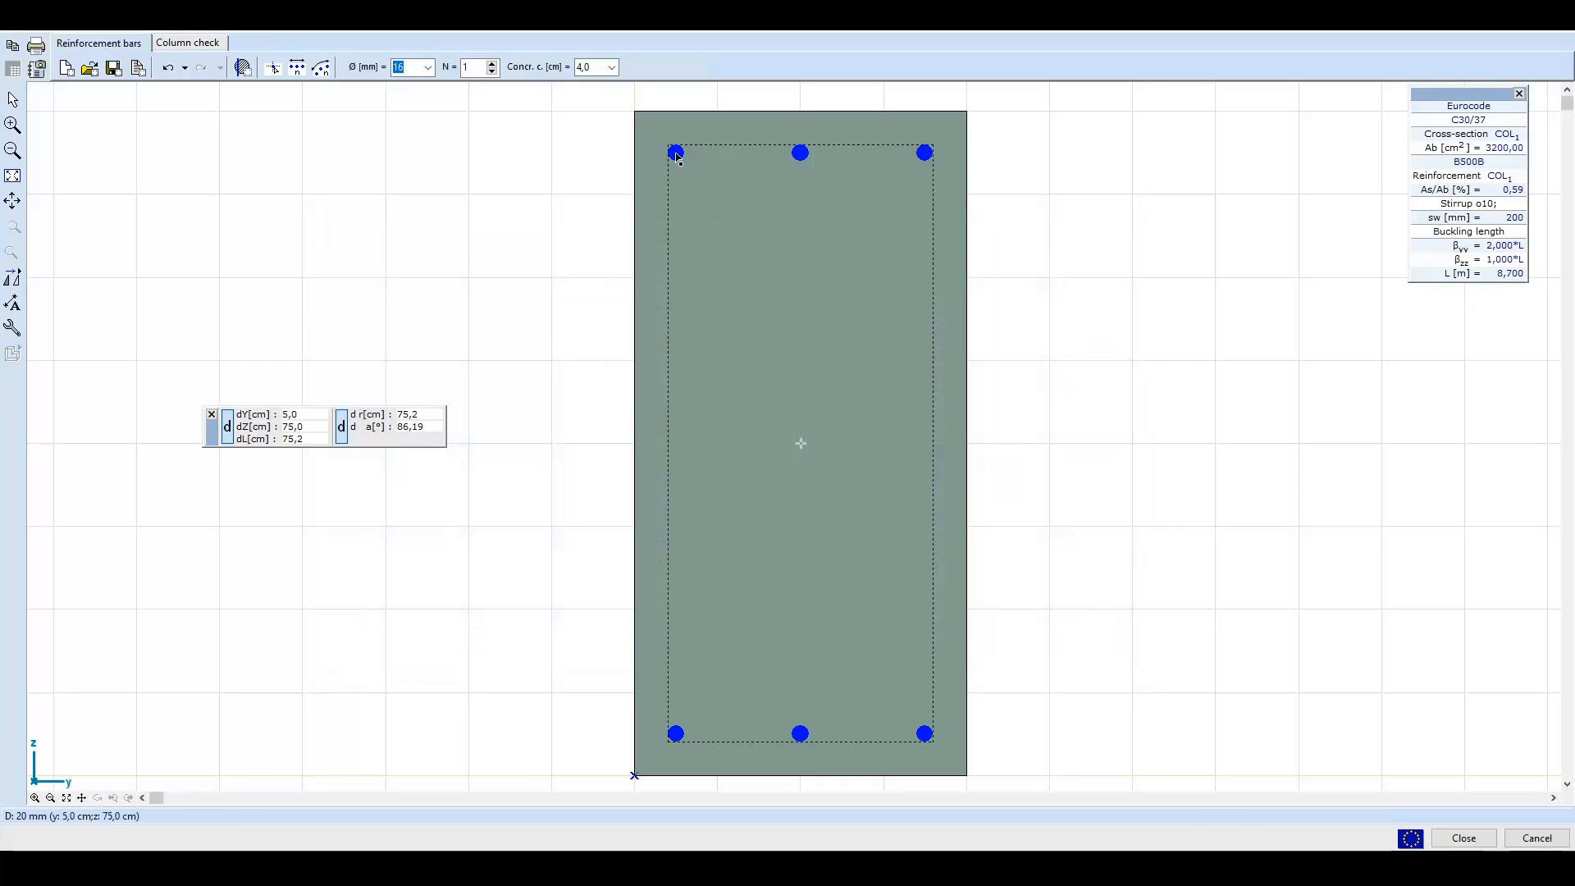
pyautogui.click(203, 45)
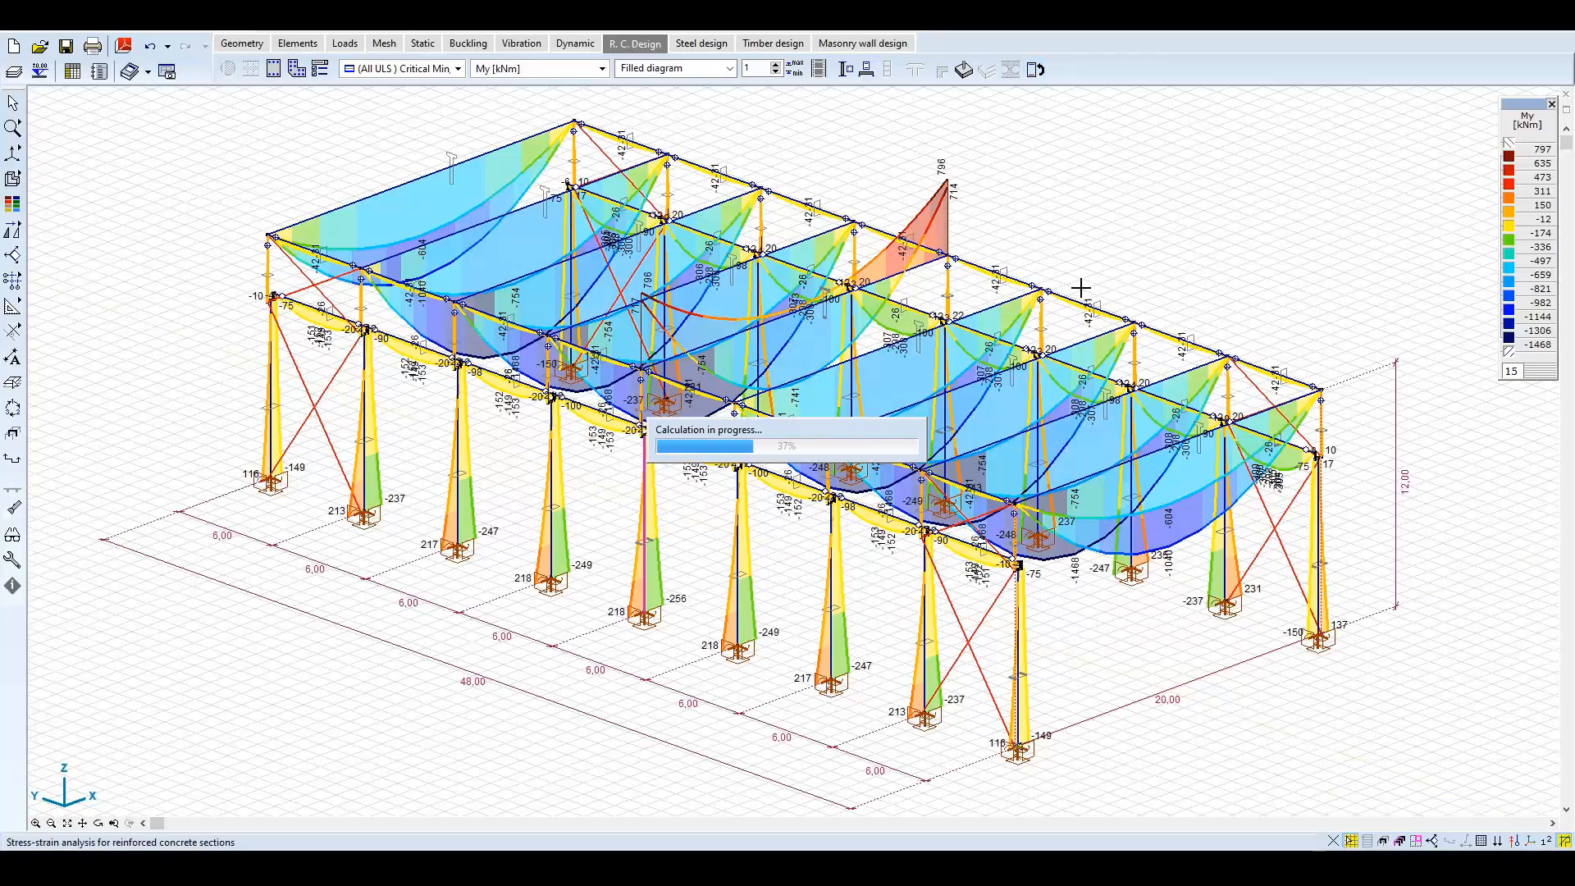
# Examine the column's stress-strain results at x = 0 m and accept the analysis parameters with the Parabola-rectangle model and Concrete stress filter.
pyautogui.doubleClick(762, 660)
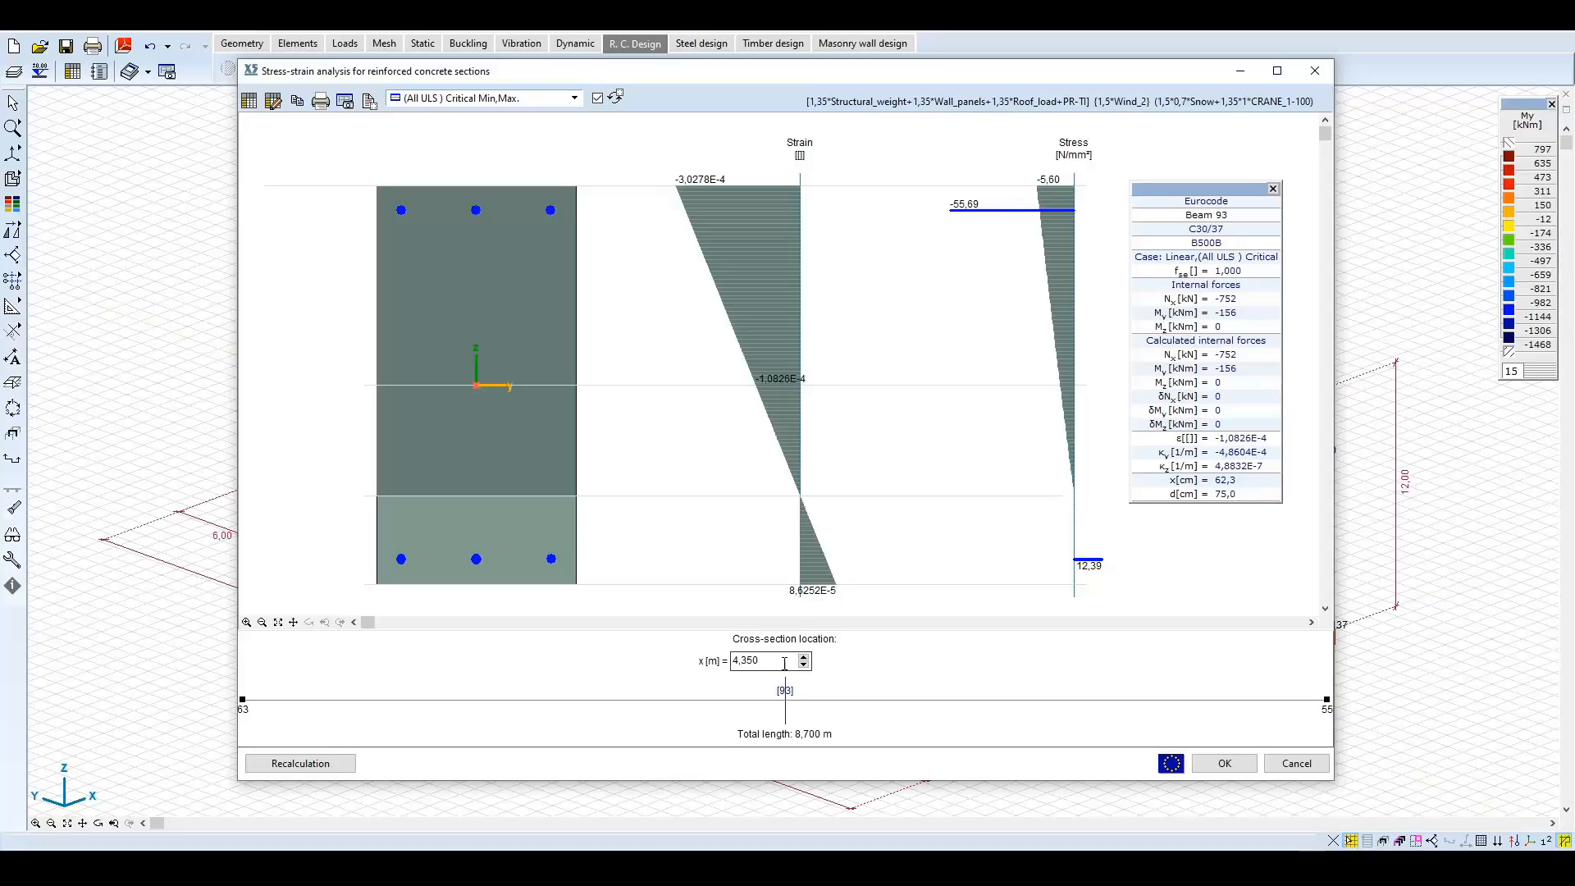
pyautogui.write('0')
pyautogui.press('Return')
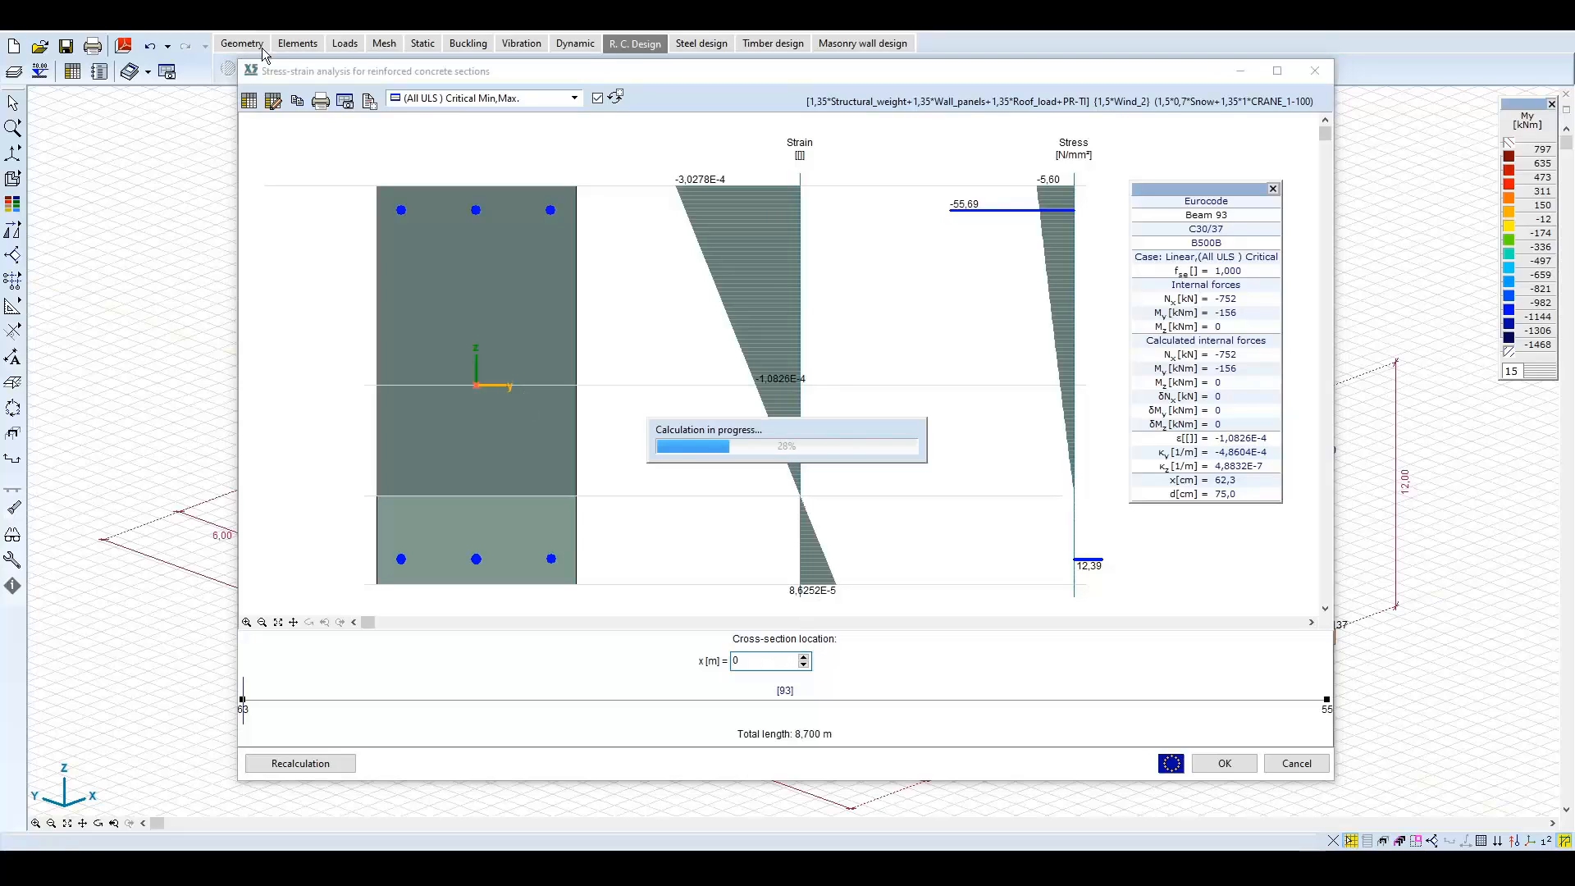
pyautogui.click(368, 100)
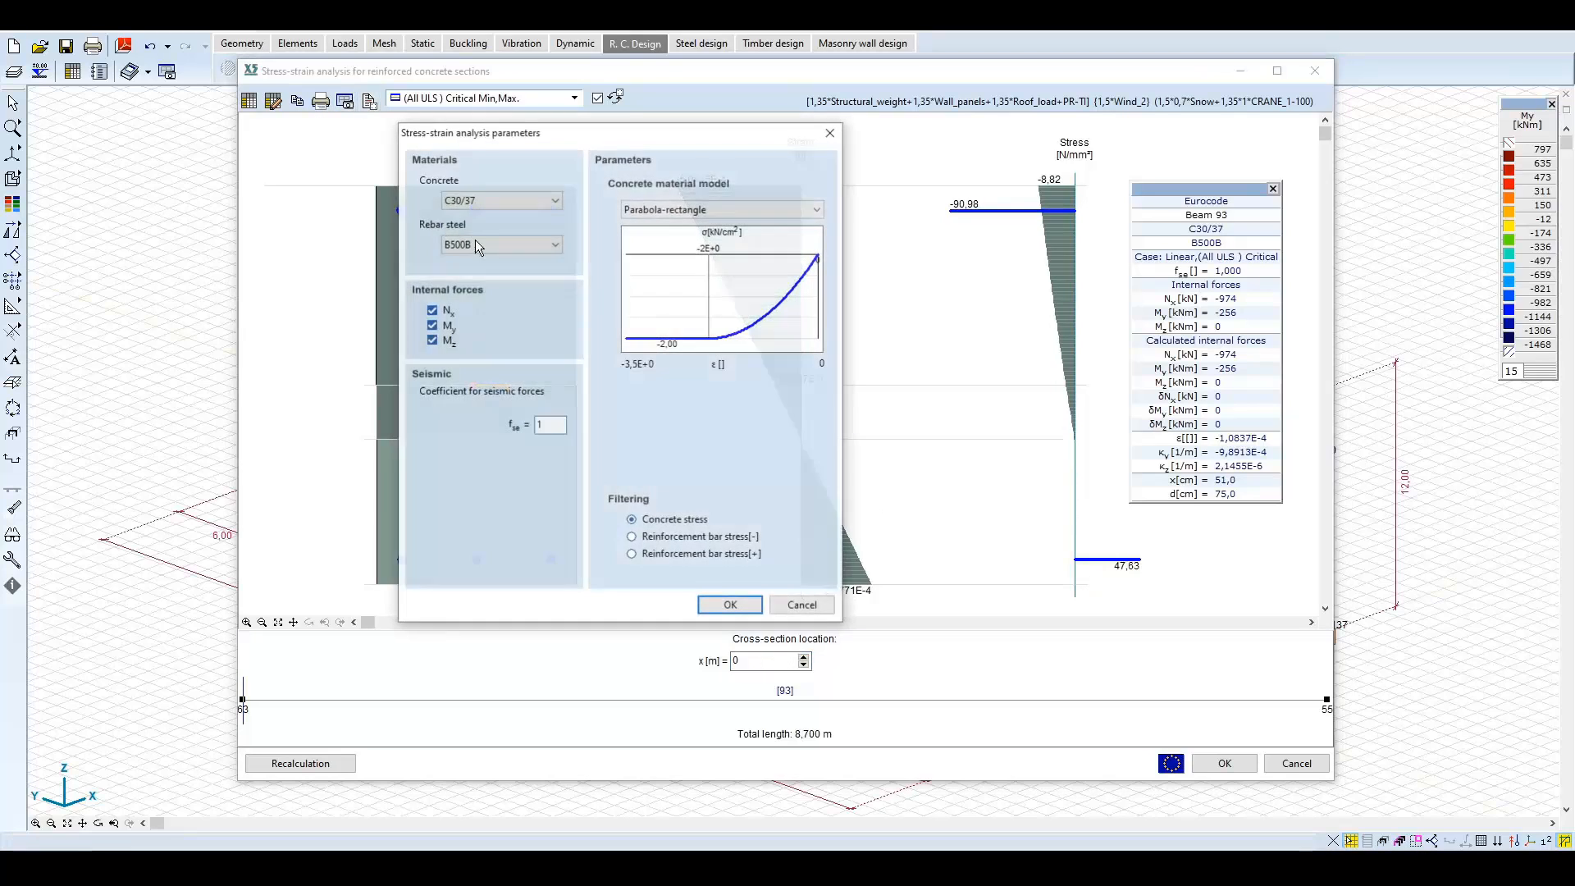
pyautogui.click(729, 605)
# Show the column's stress-strain results for (SLS Characteristic) Critical Min,Max. and reposition the results info window.
pyautogui.click(487, 99)
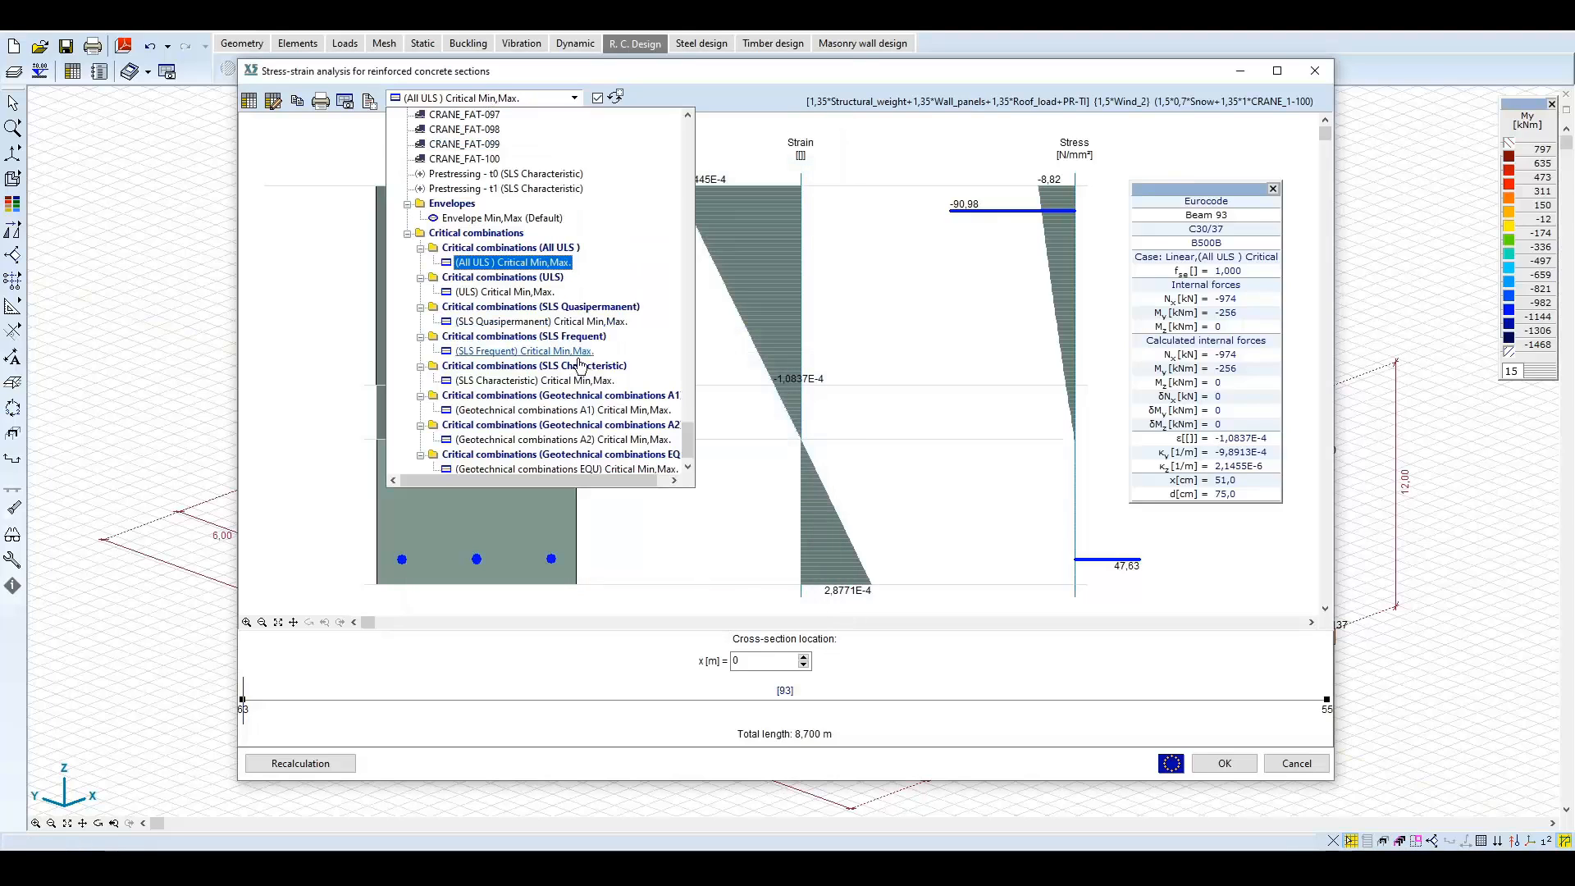
pyautogui.press('Escape')
pyautogui.press('Down')
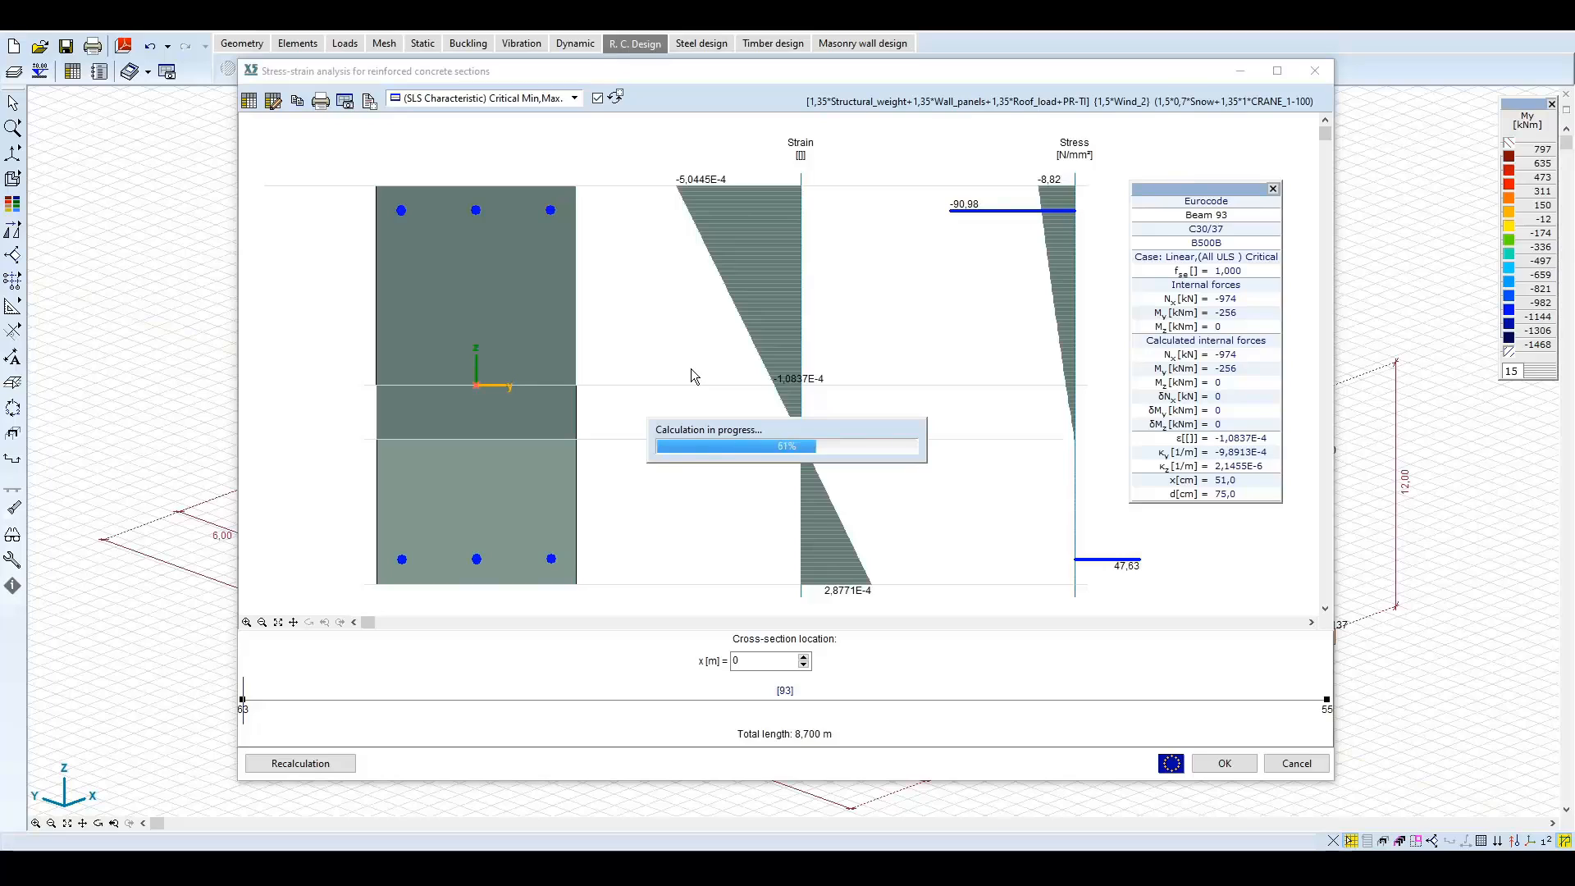
pyautogui.moveTo(1246, 198); pyautogui.dragTo(1188, 197)
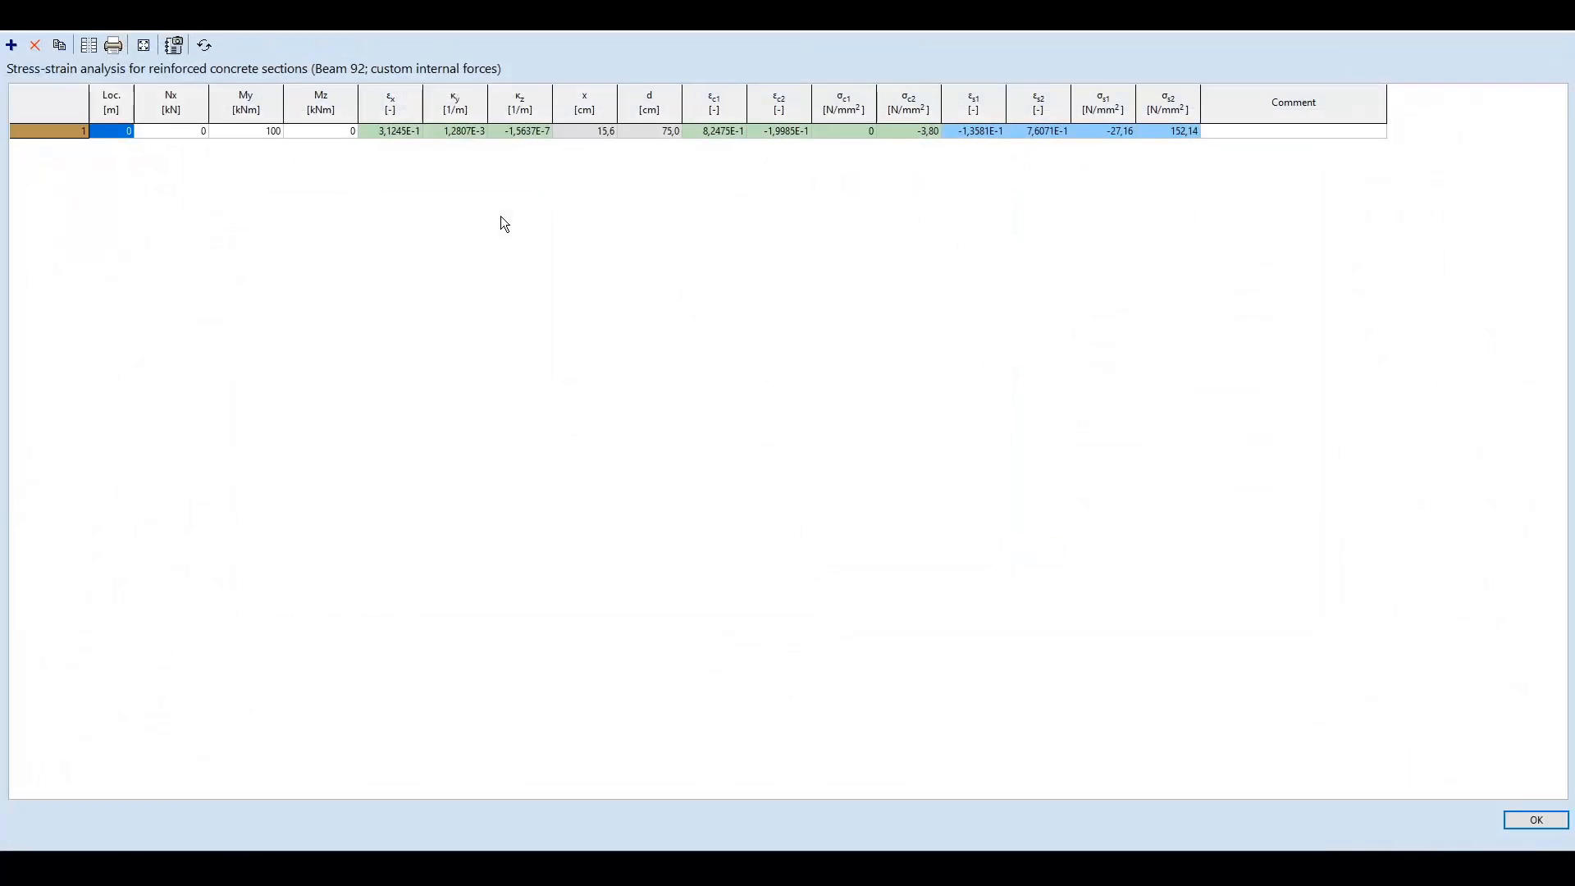
# Add a custom internal forces row to the stress-strain table at x = 0 m with My = 200 kNm.
pyautogui.click(12, 46)
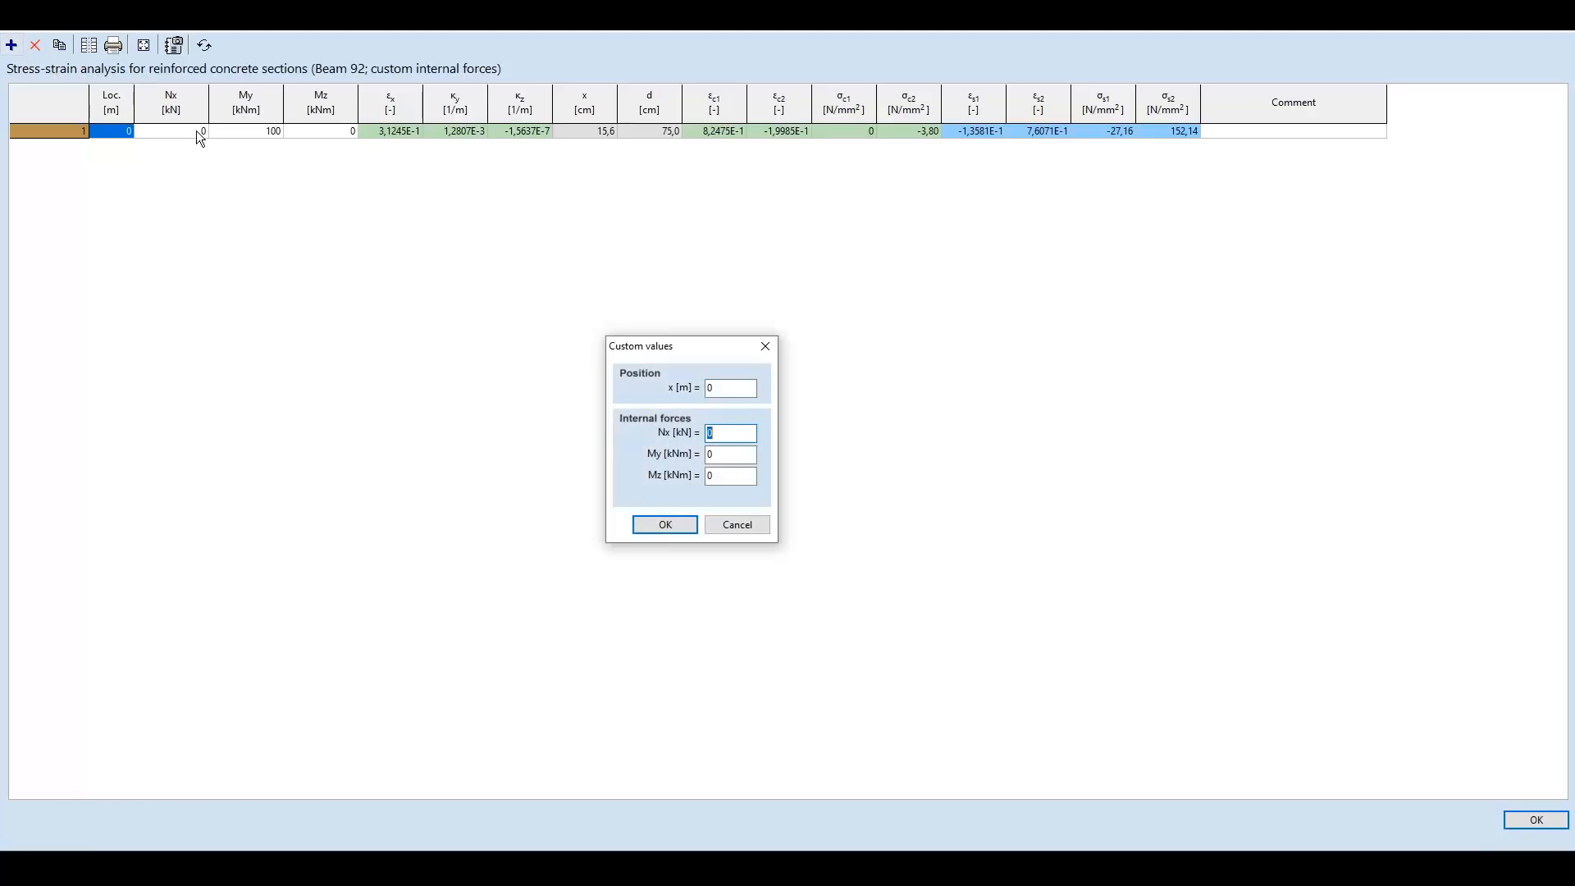
pyautogui.doubleClick(719, 455)
pyautogui.write('22')
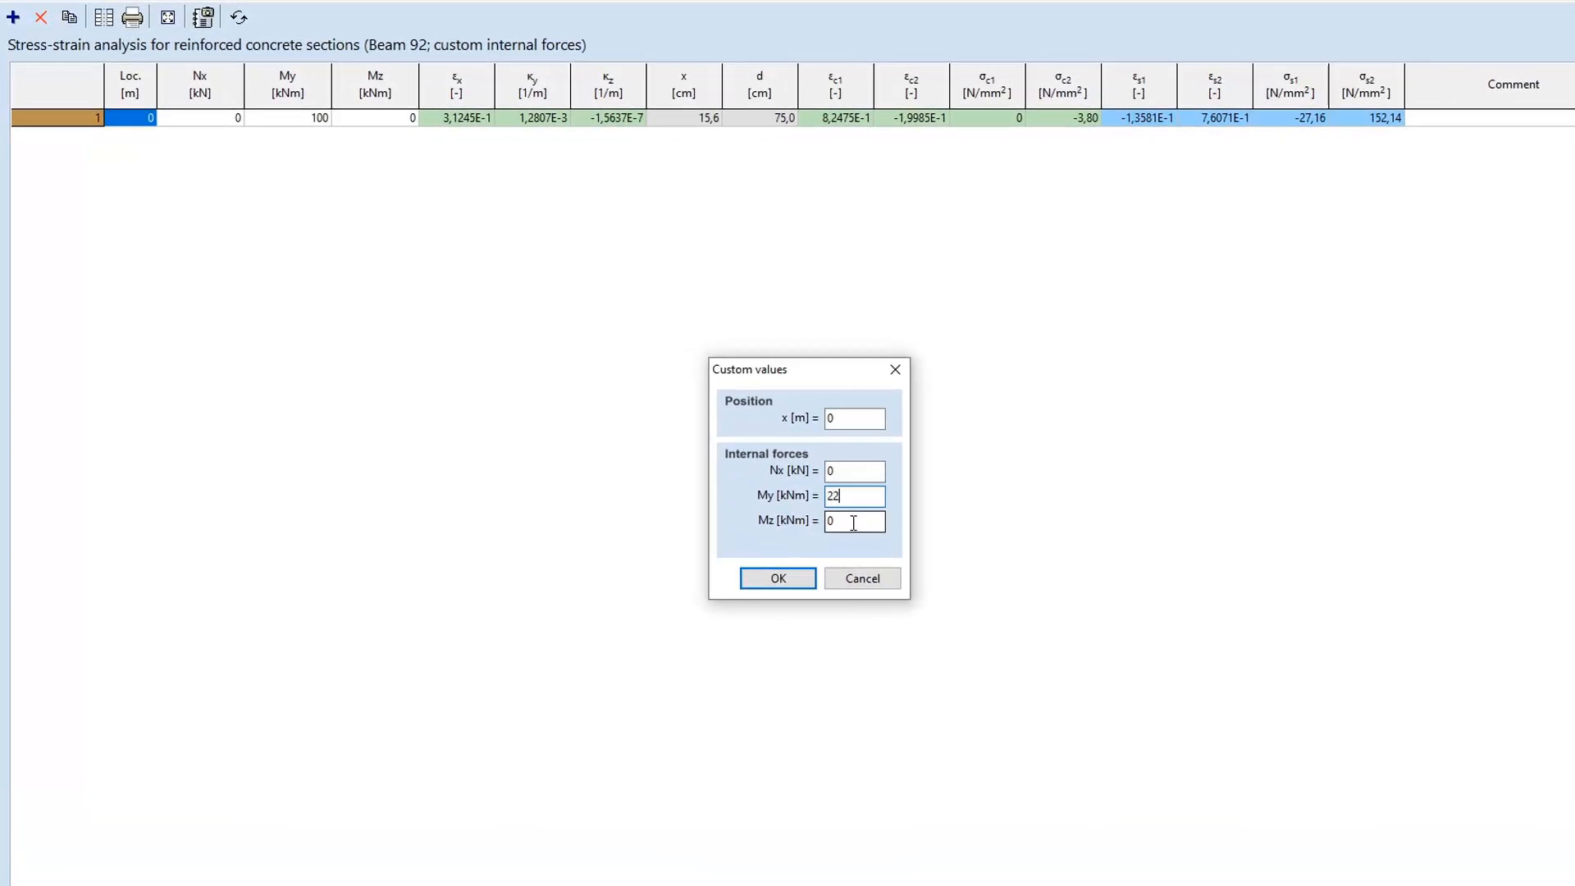
pyautogui.write('00')
pyautogui.click(778, 578)
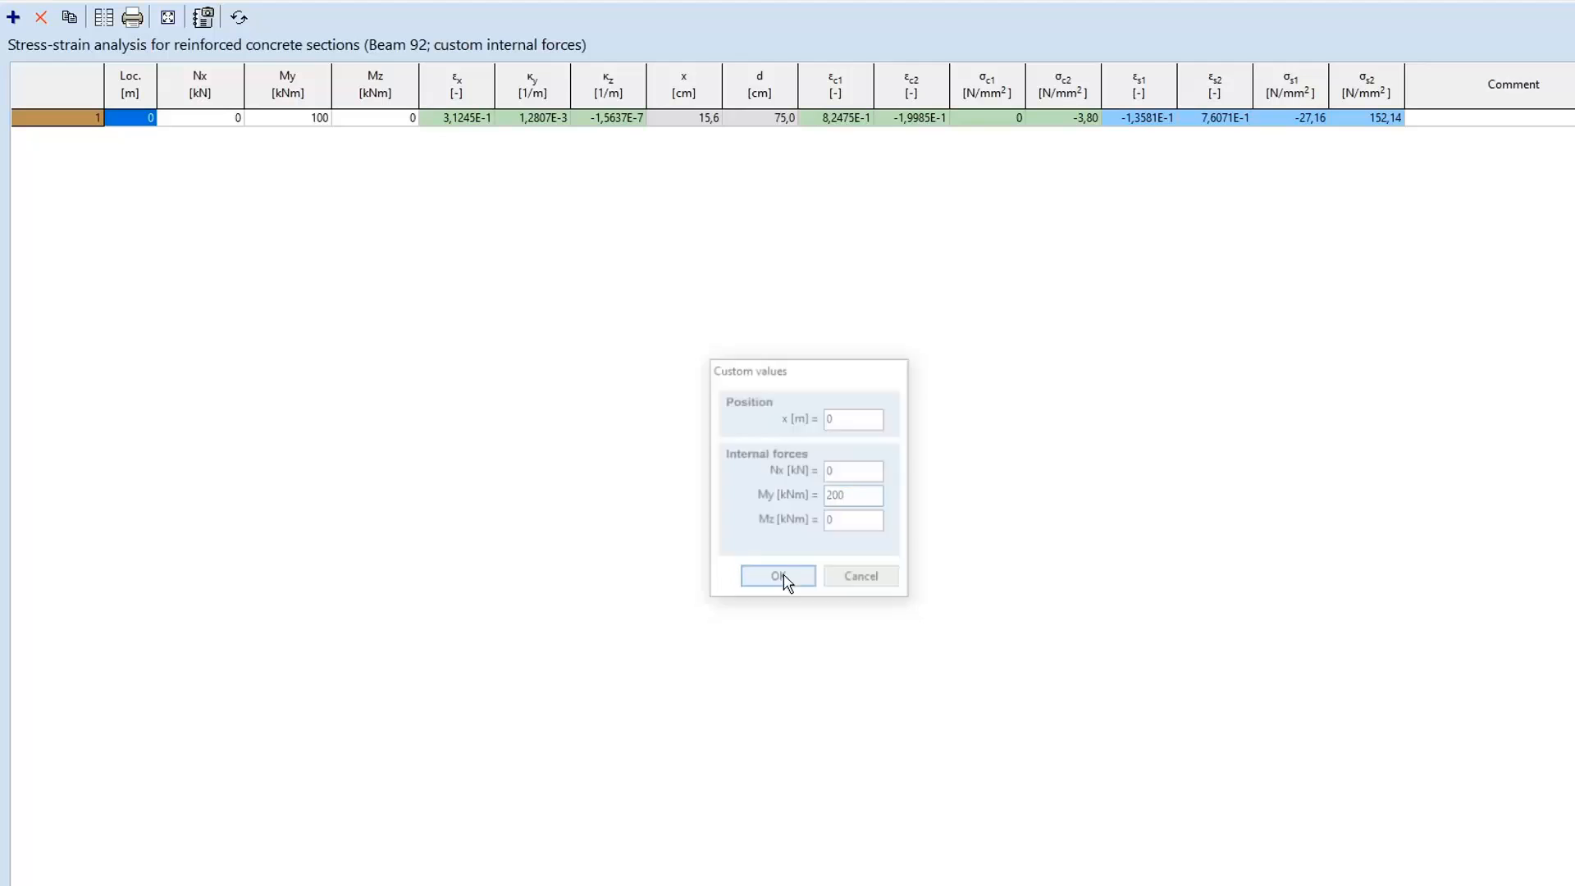
# Set the second custom row's My to 500 kNm, dismiss the analysis messages, and close the table and stress-strain analysis.
pyautogui.click(303, 136)
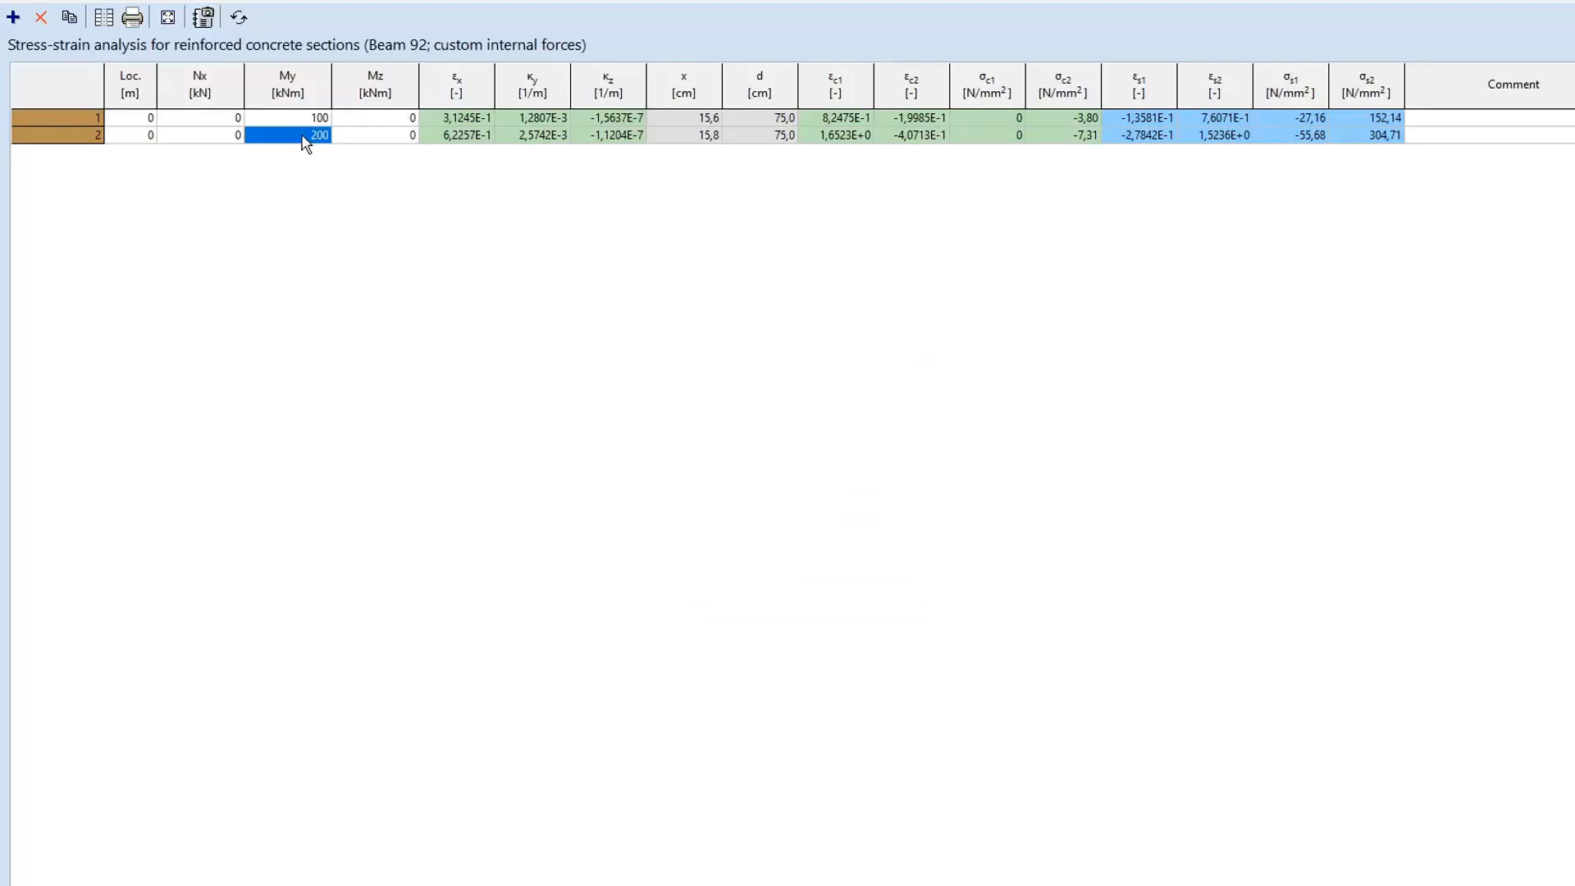
pyautogui.click(304, 135)
pyautogui.write('500')
pyautogui.press('Return')
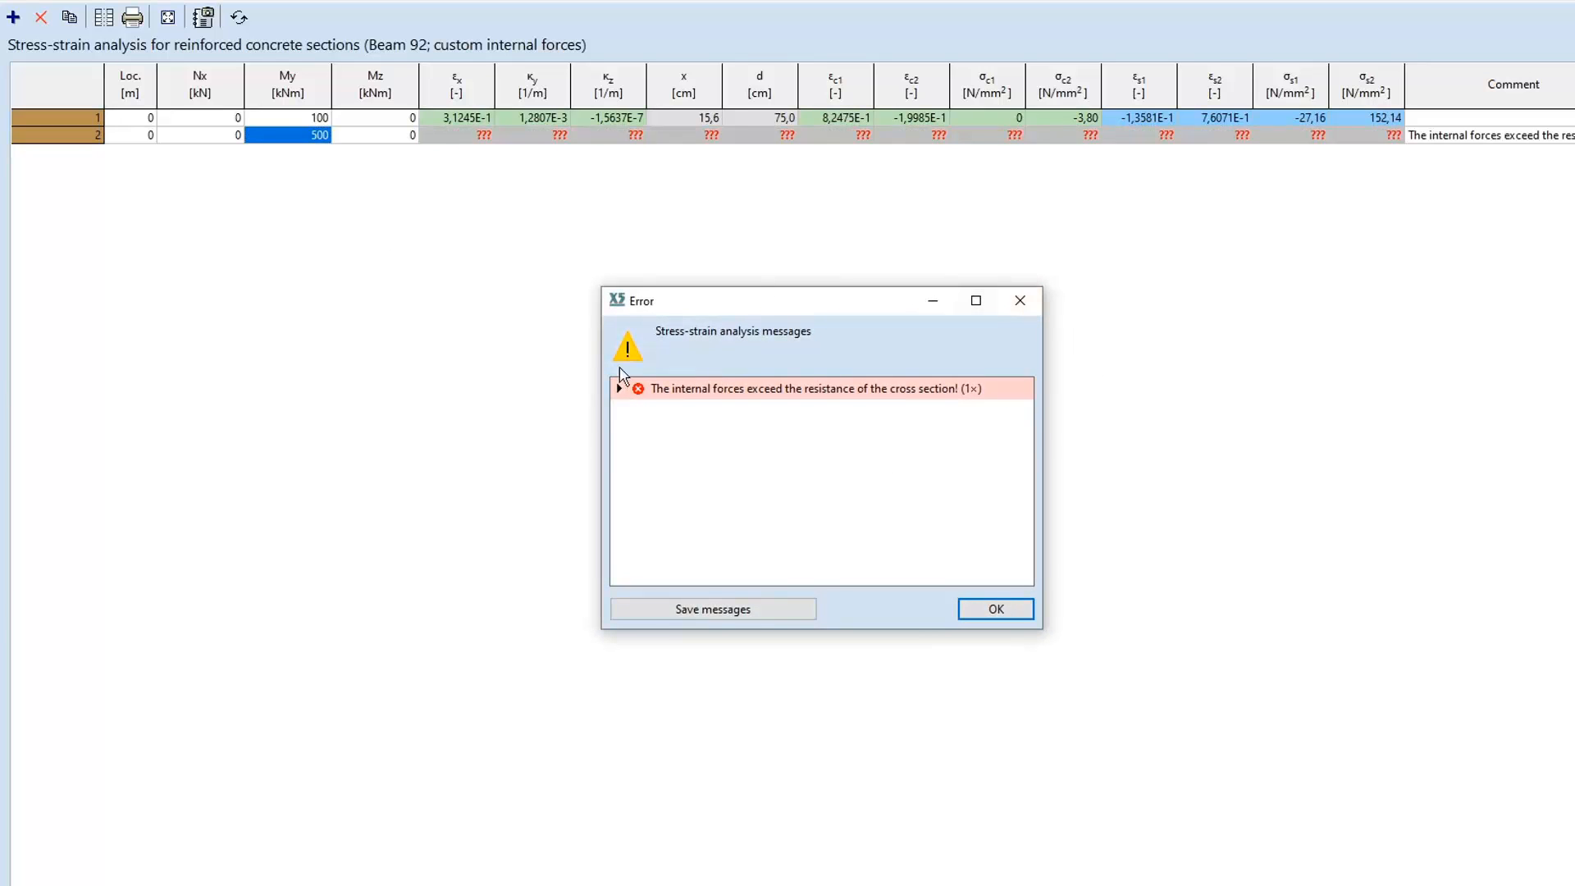
pyautogui.click(1007, 612)
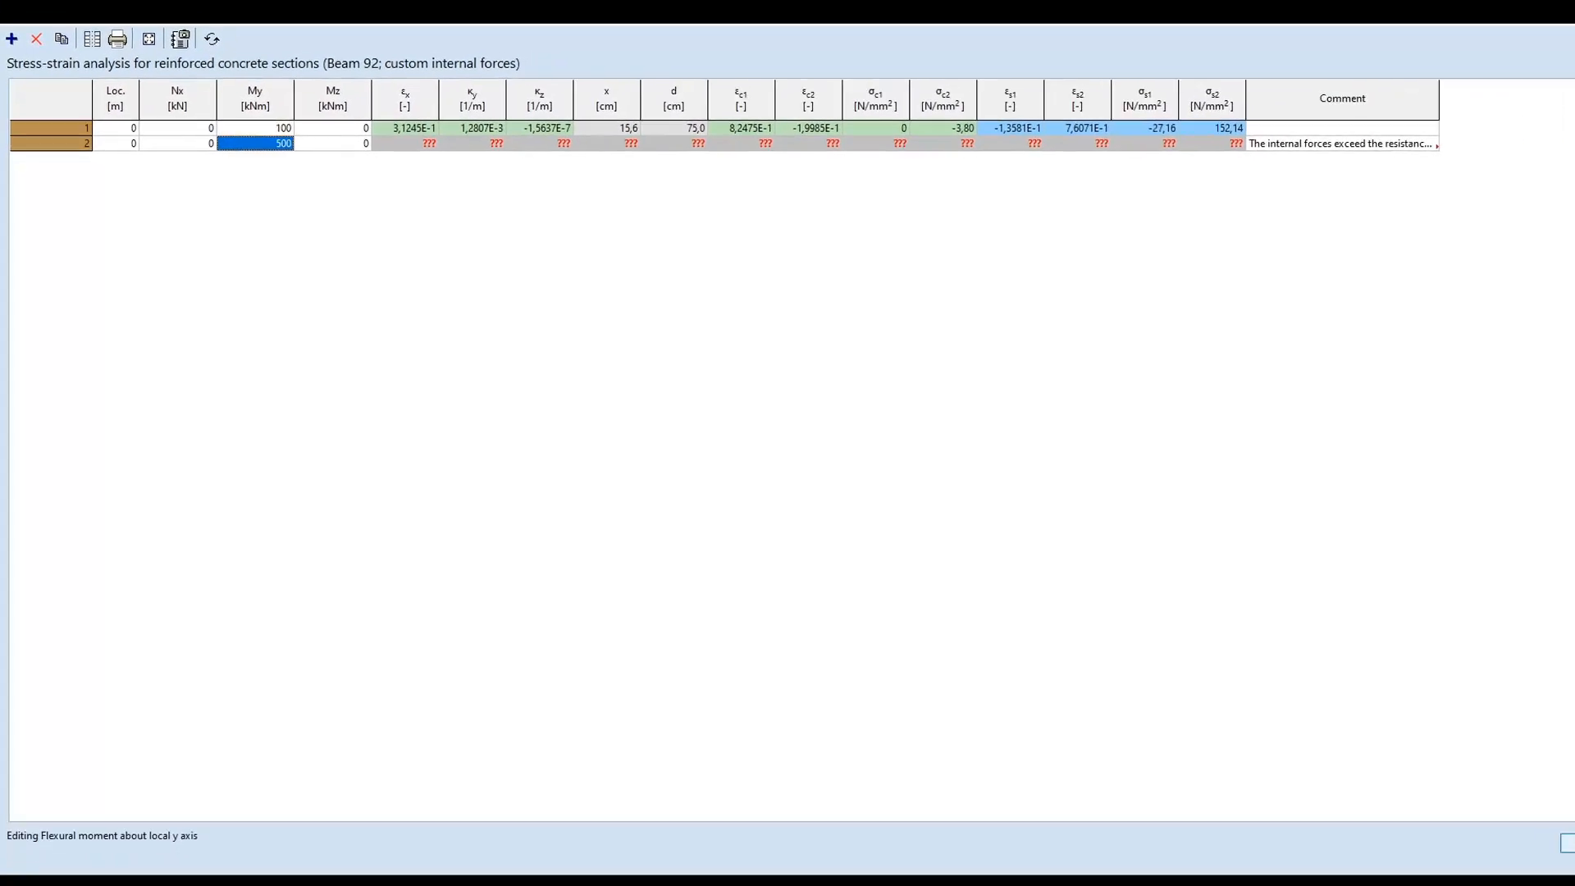
pyautogui.click(1537, 820)
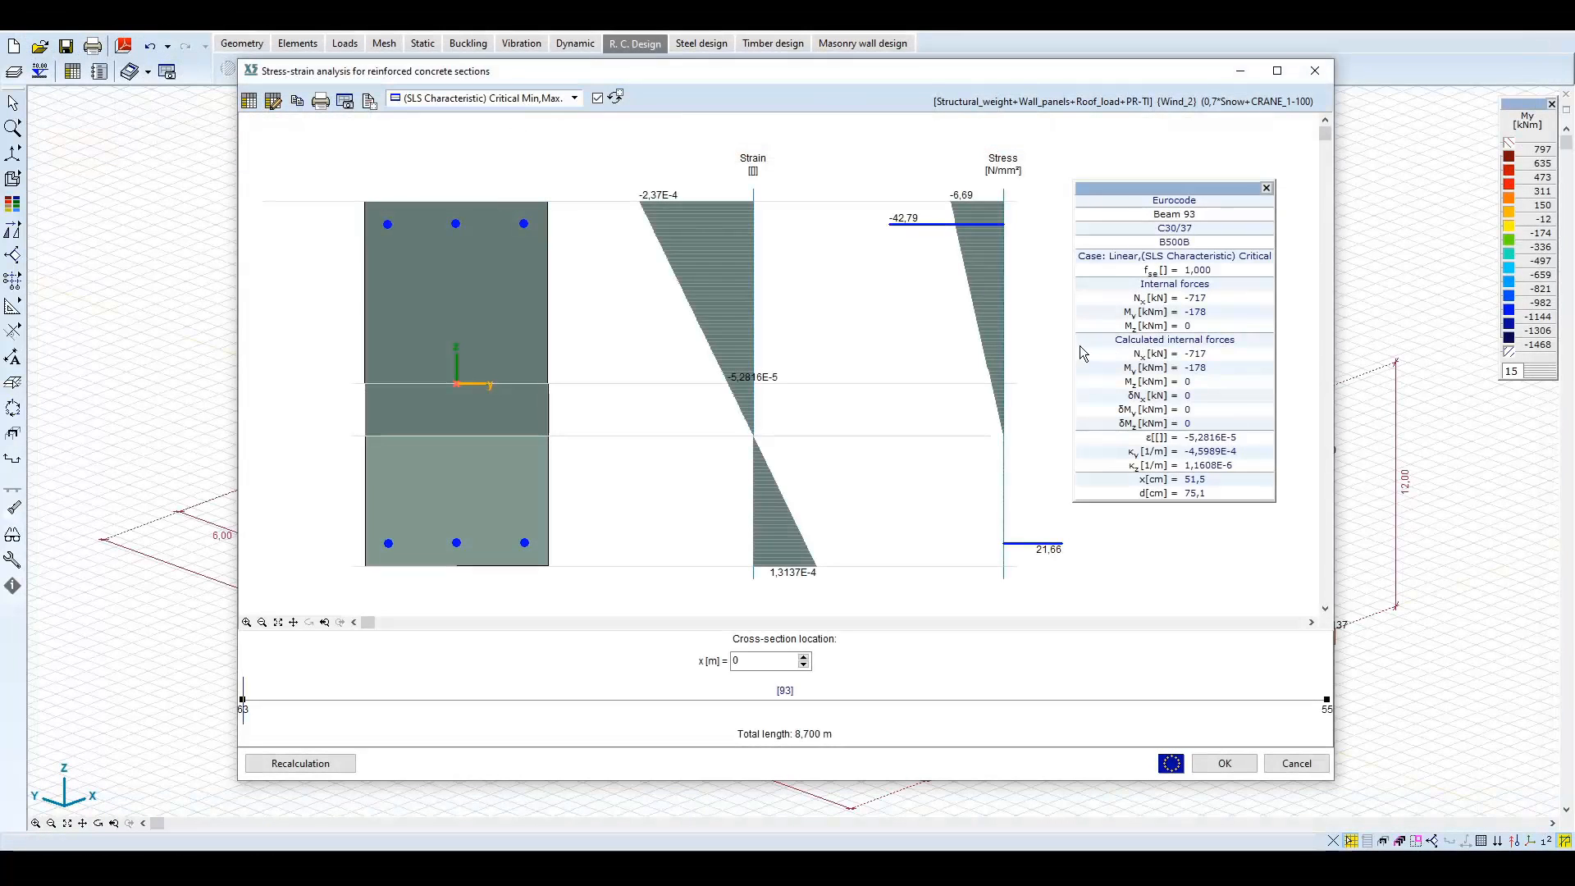
pyautogui.click(1234, 762)
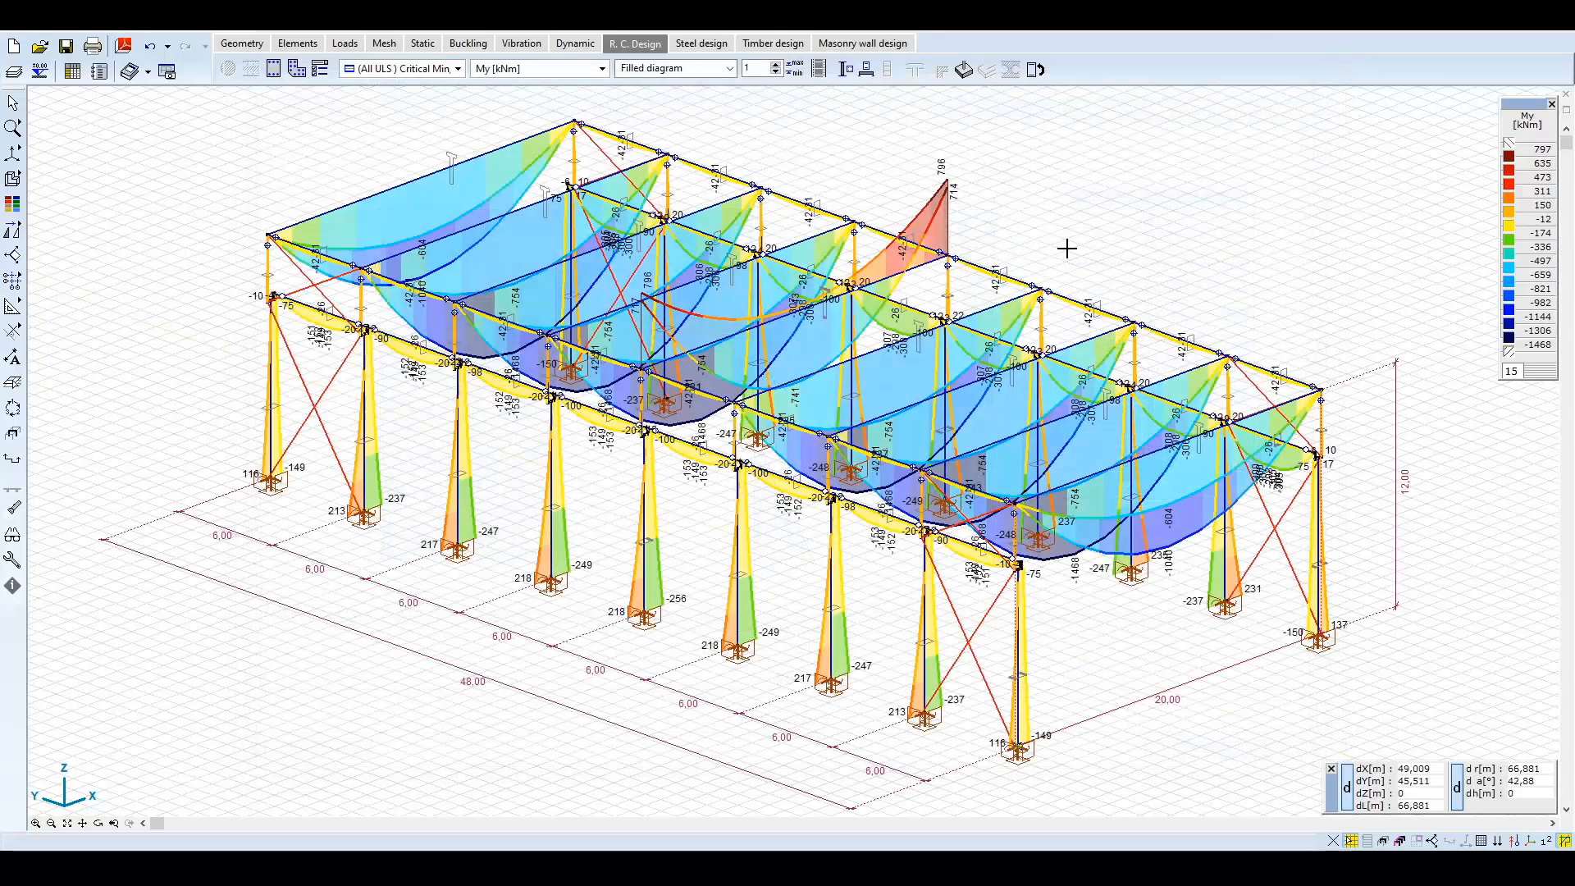
# Display the Mz moment diagram on the whole hall and set the diagram scale to 1.
pyautogui.click(574, 68)
pyautogui.click(525, 176)
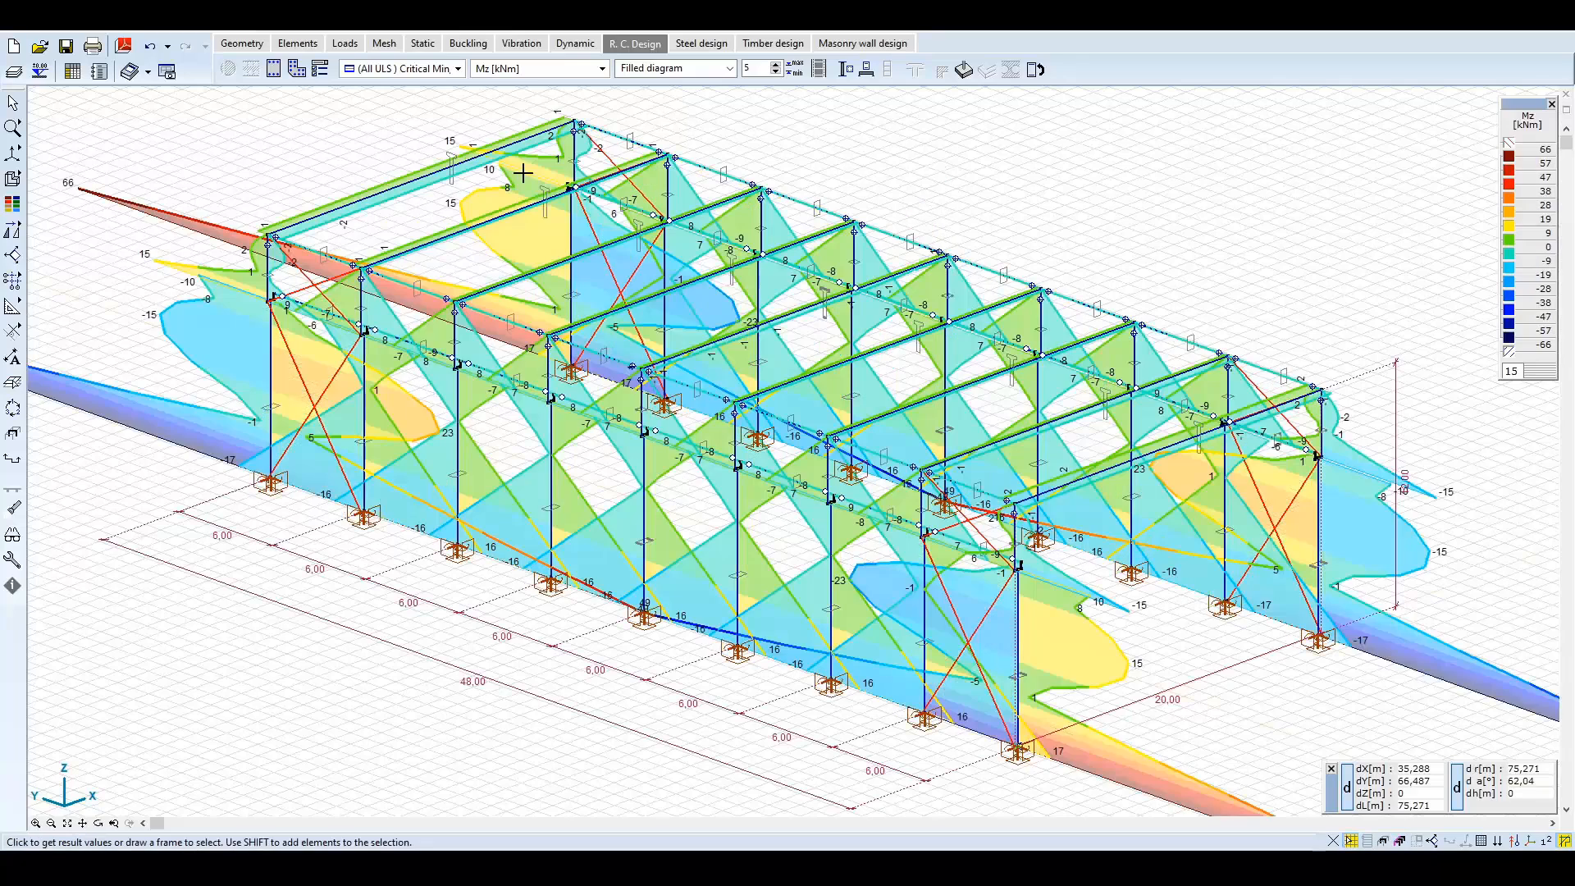
pyautogui.moveTo(761, 71); pyautogui.dragTo(708, 75)
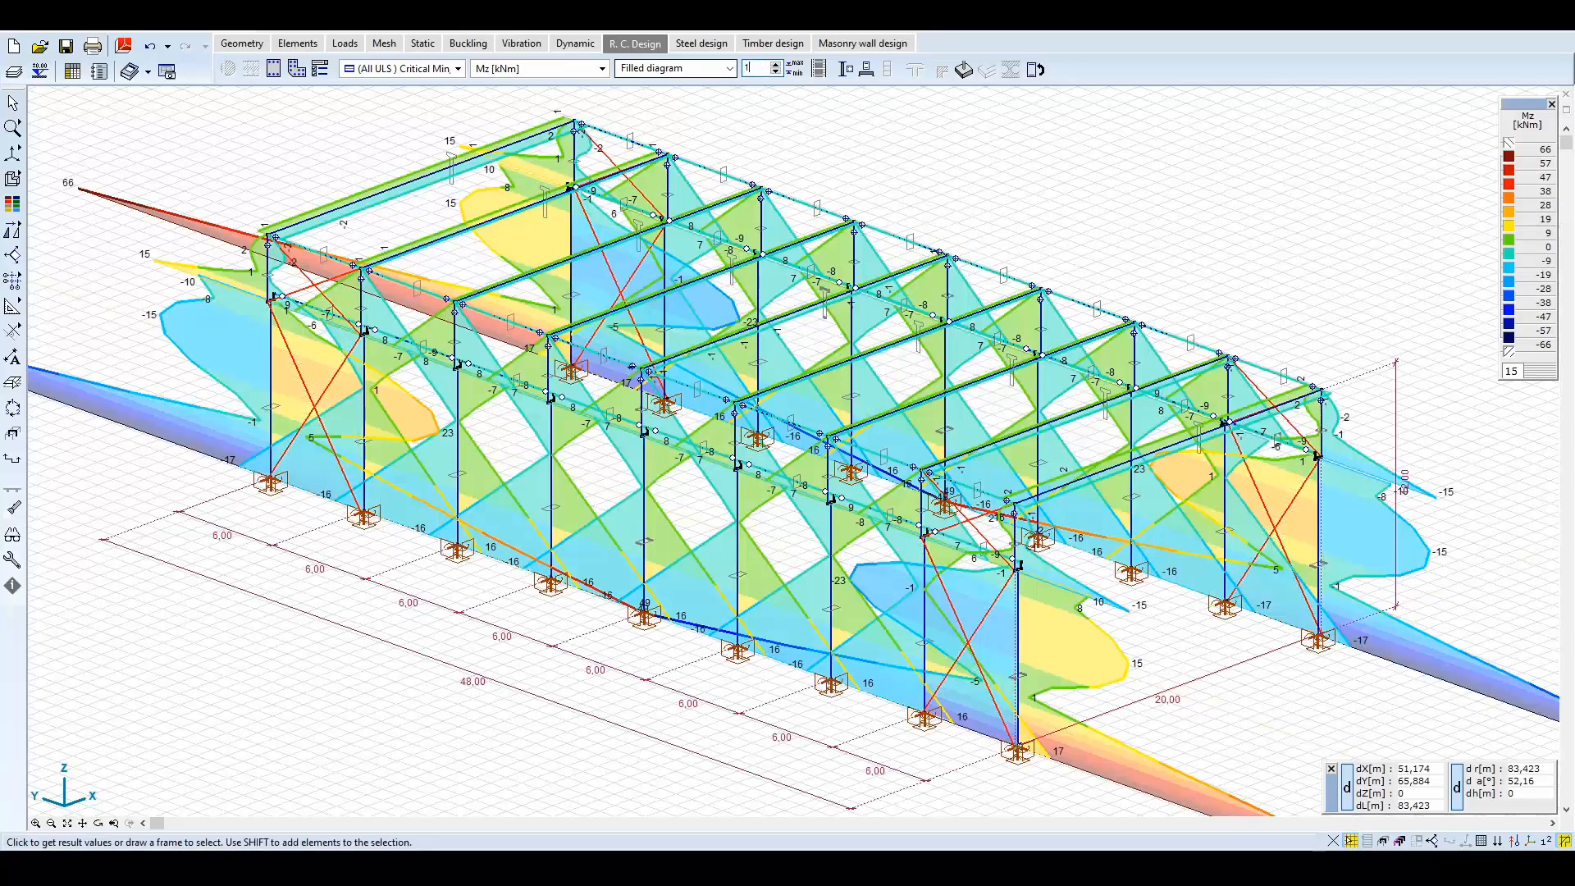
pyautogui.write('1')
pyautogui.press('Return')
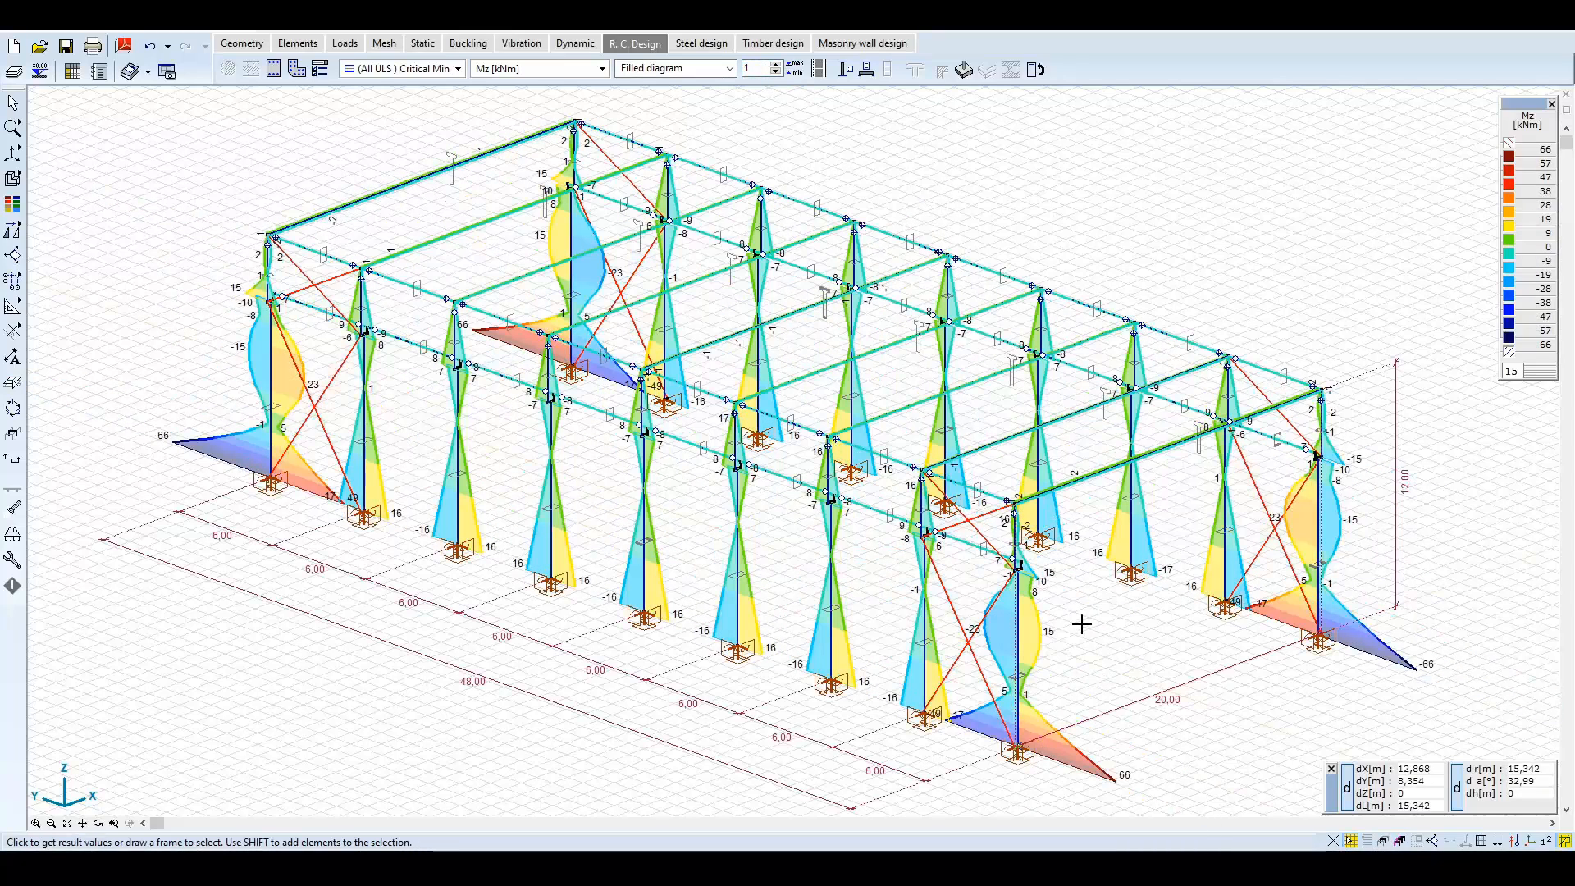
# Run stress-strain analysis on the front corner column for (SLS Characteristic) Critical Min,Max. at x = 0 m.
pyautogui.click(1035, 70)
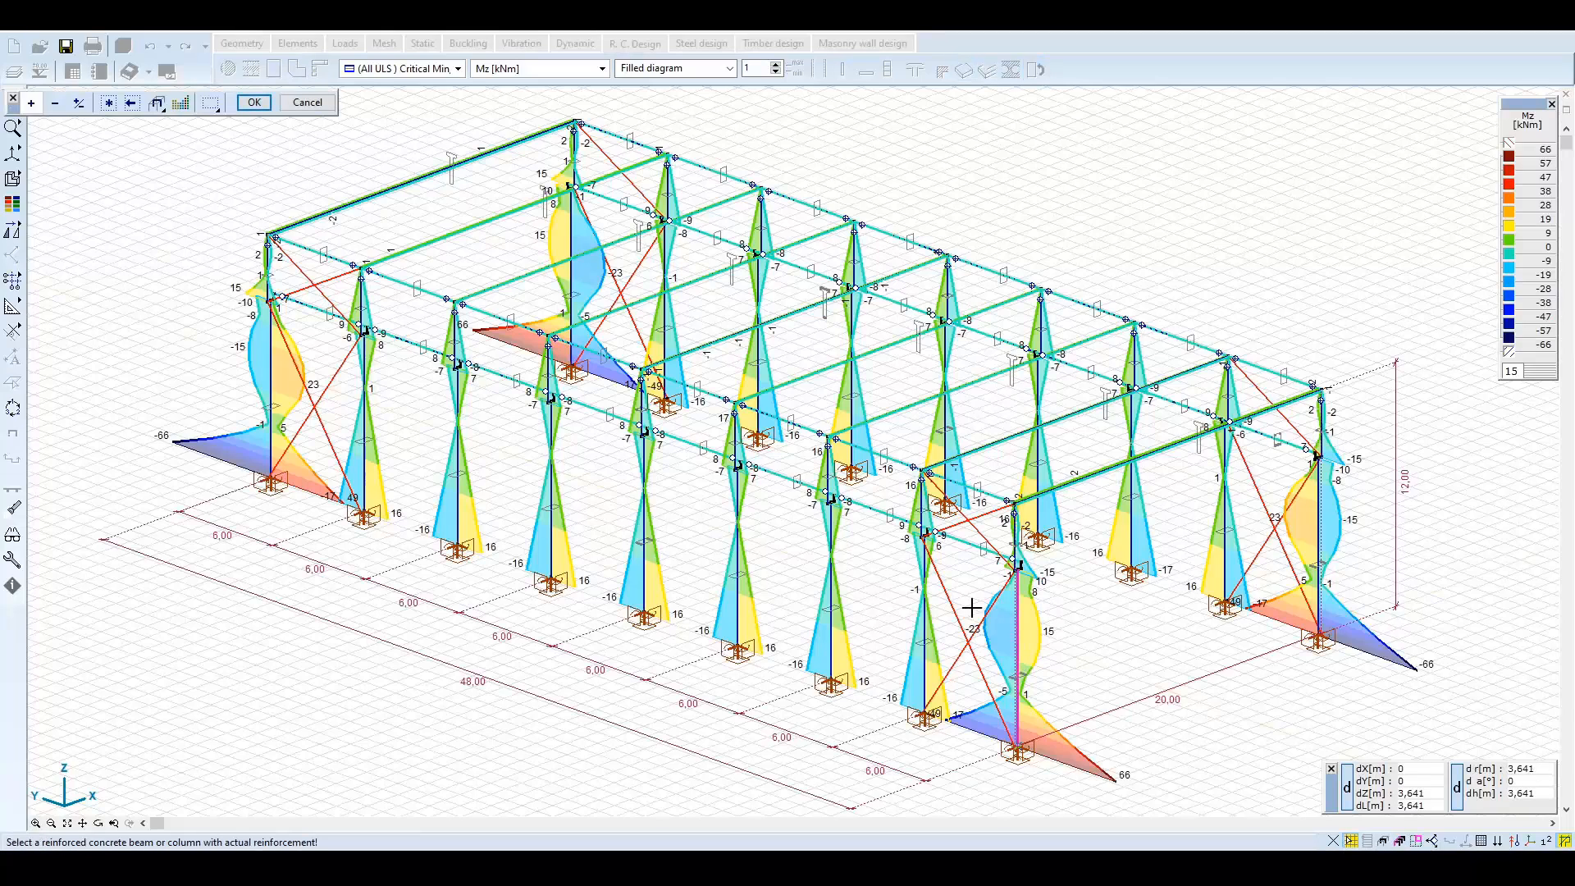
pyautogui.click(253, 101)
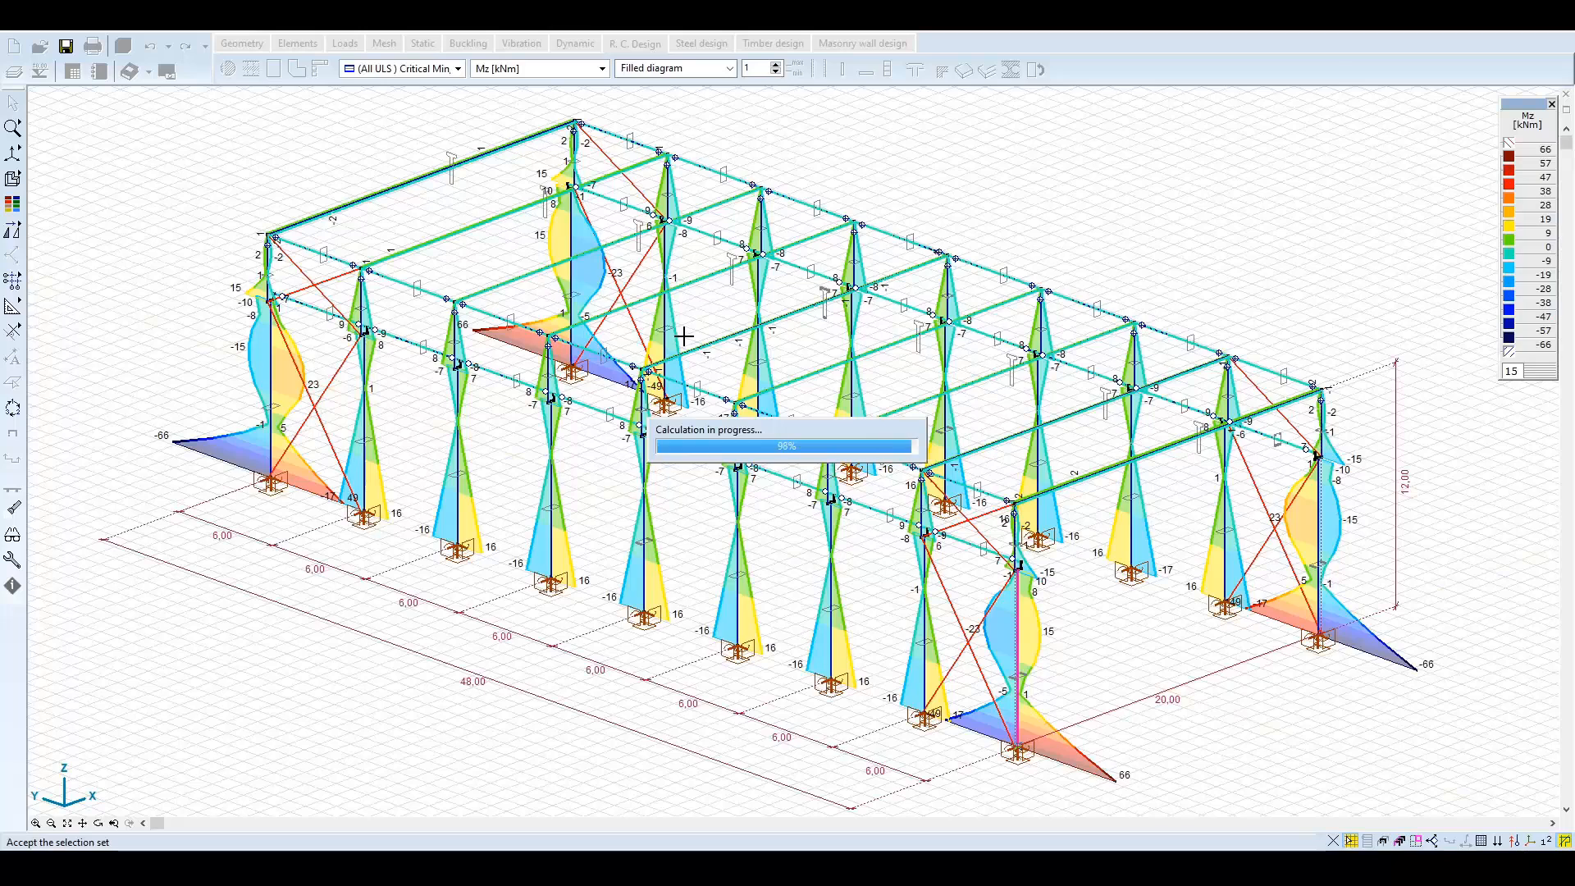
pyautogui.click(490, 98)
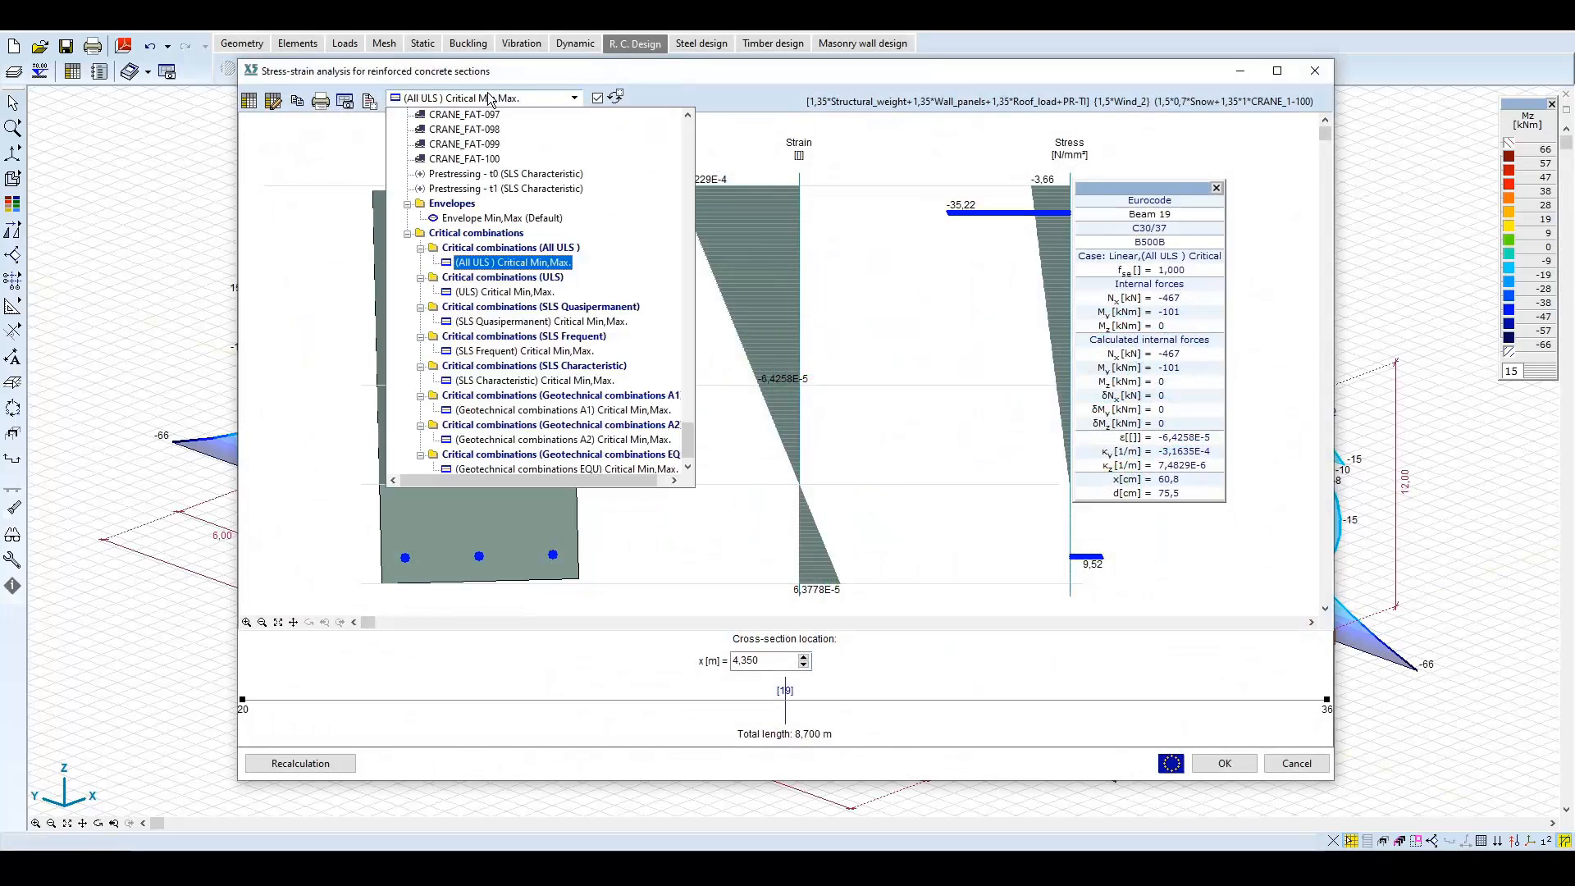
pyautogui.click(574, 380)
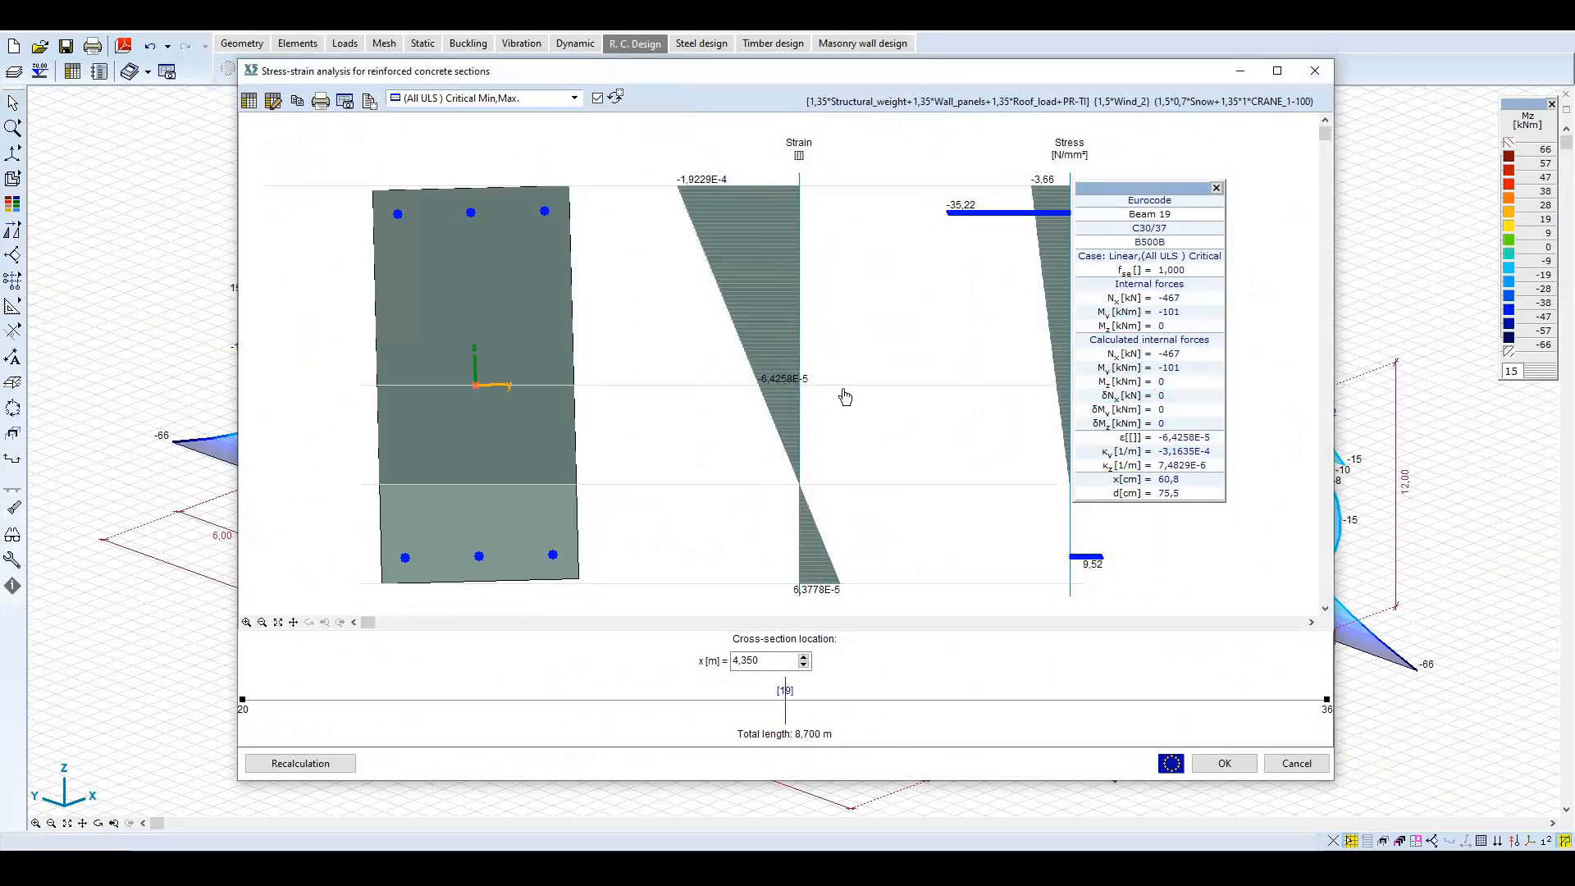
pyautogui.doubleClick(756, 660)
pyautogui.write('0')
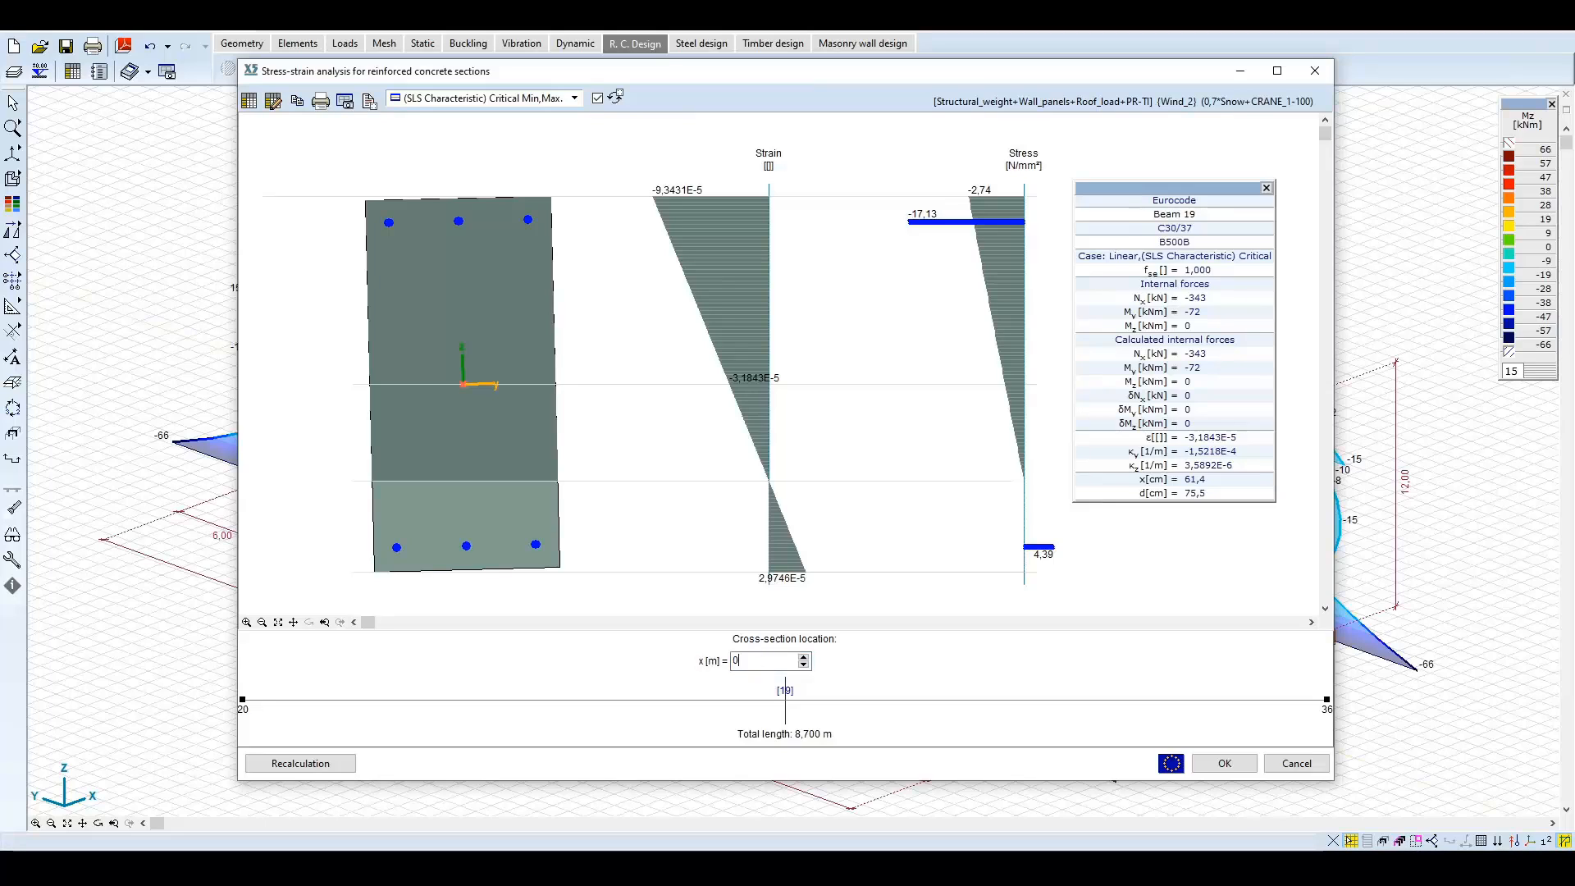
pyautogui.press('Return')
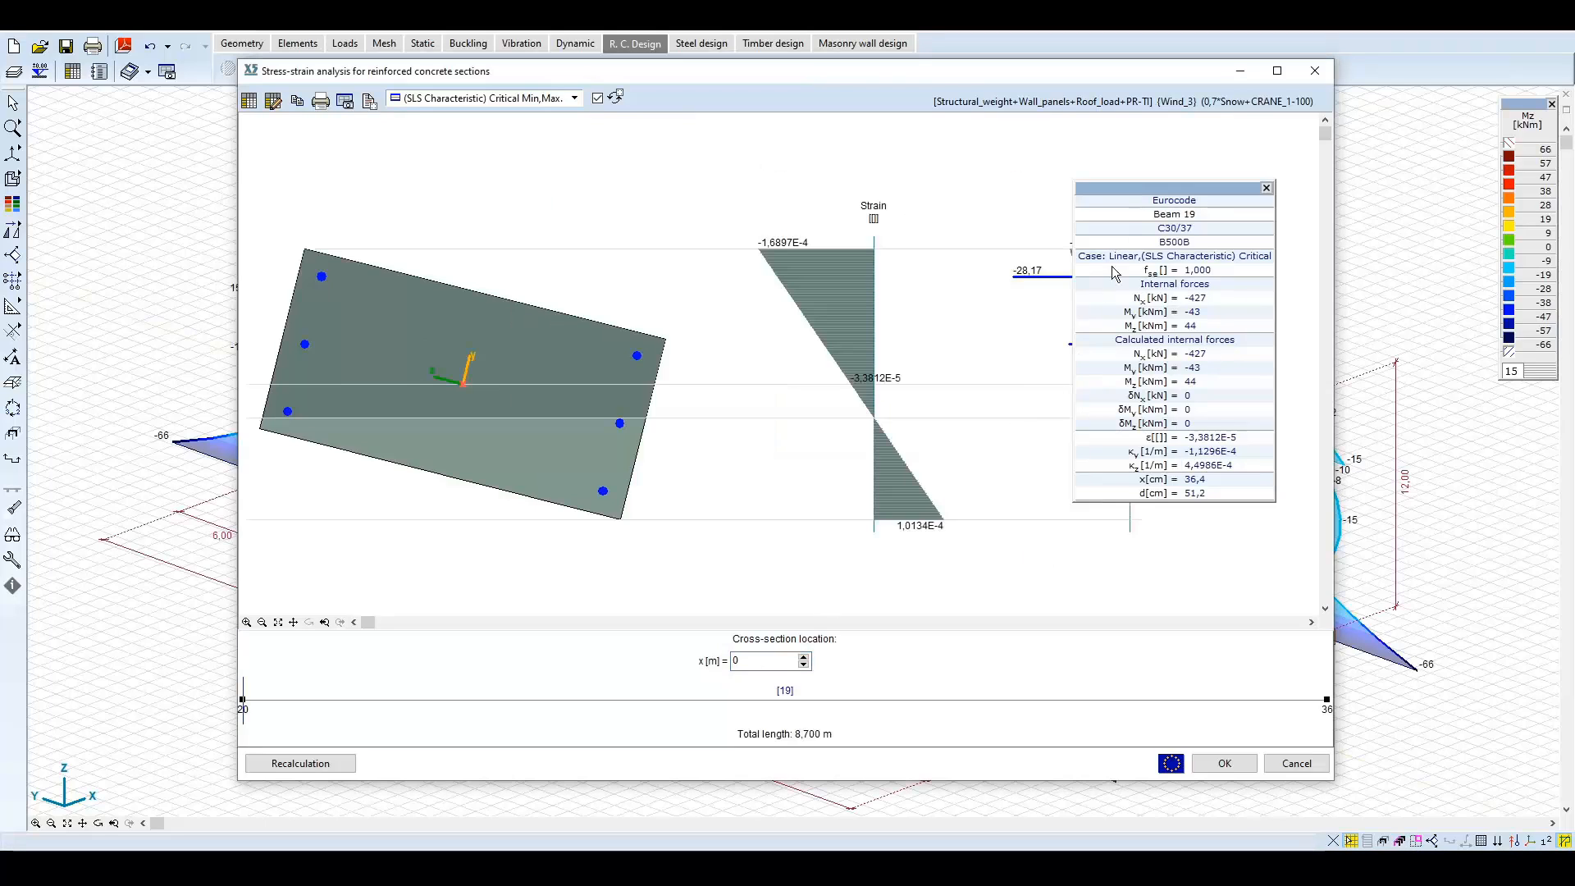
# Reposition the results info window, compare the section with and without cross-section rotation, and close the stress-strain analysis.
pyautogui.moveTo(1153, 192); pyautogui.dragTo(1187, 217)
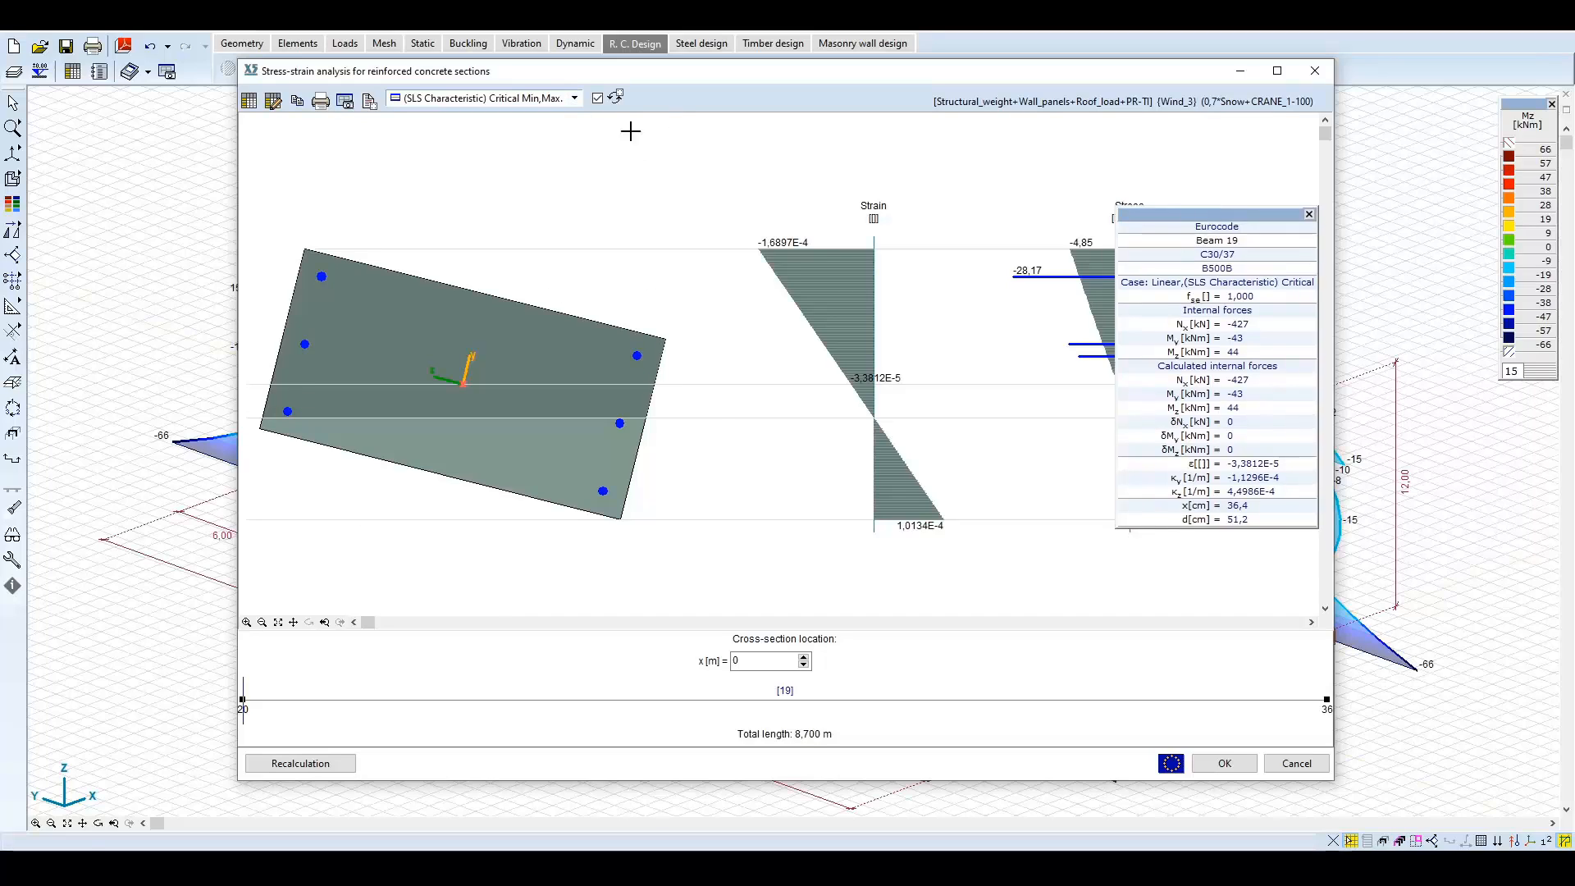
pyautogui.click(598, 99)
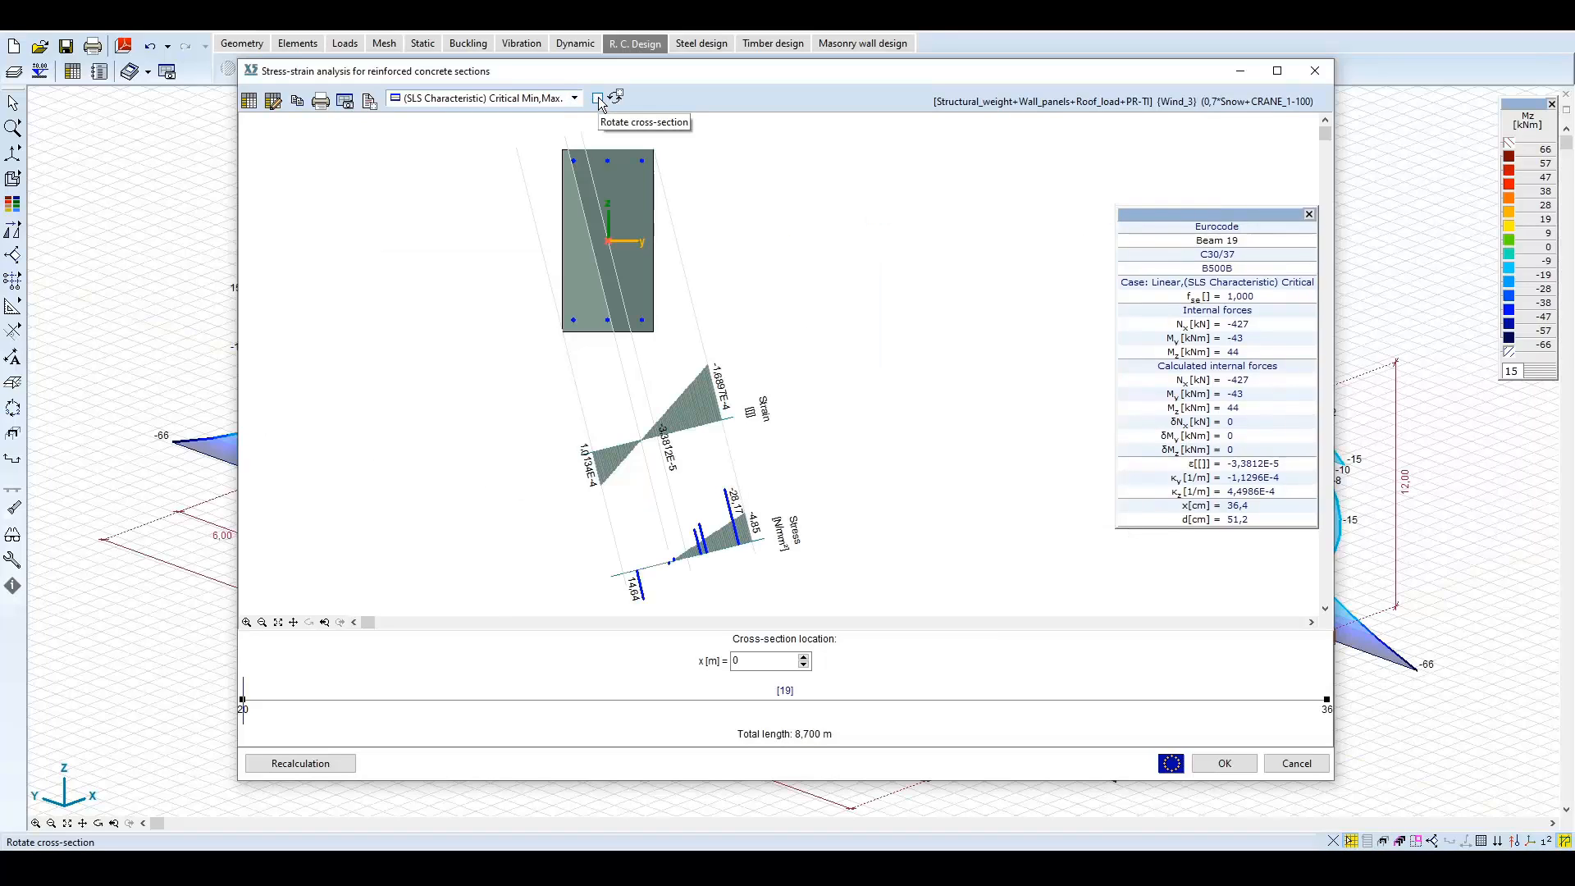
pyautogui.click(598, 99)
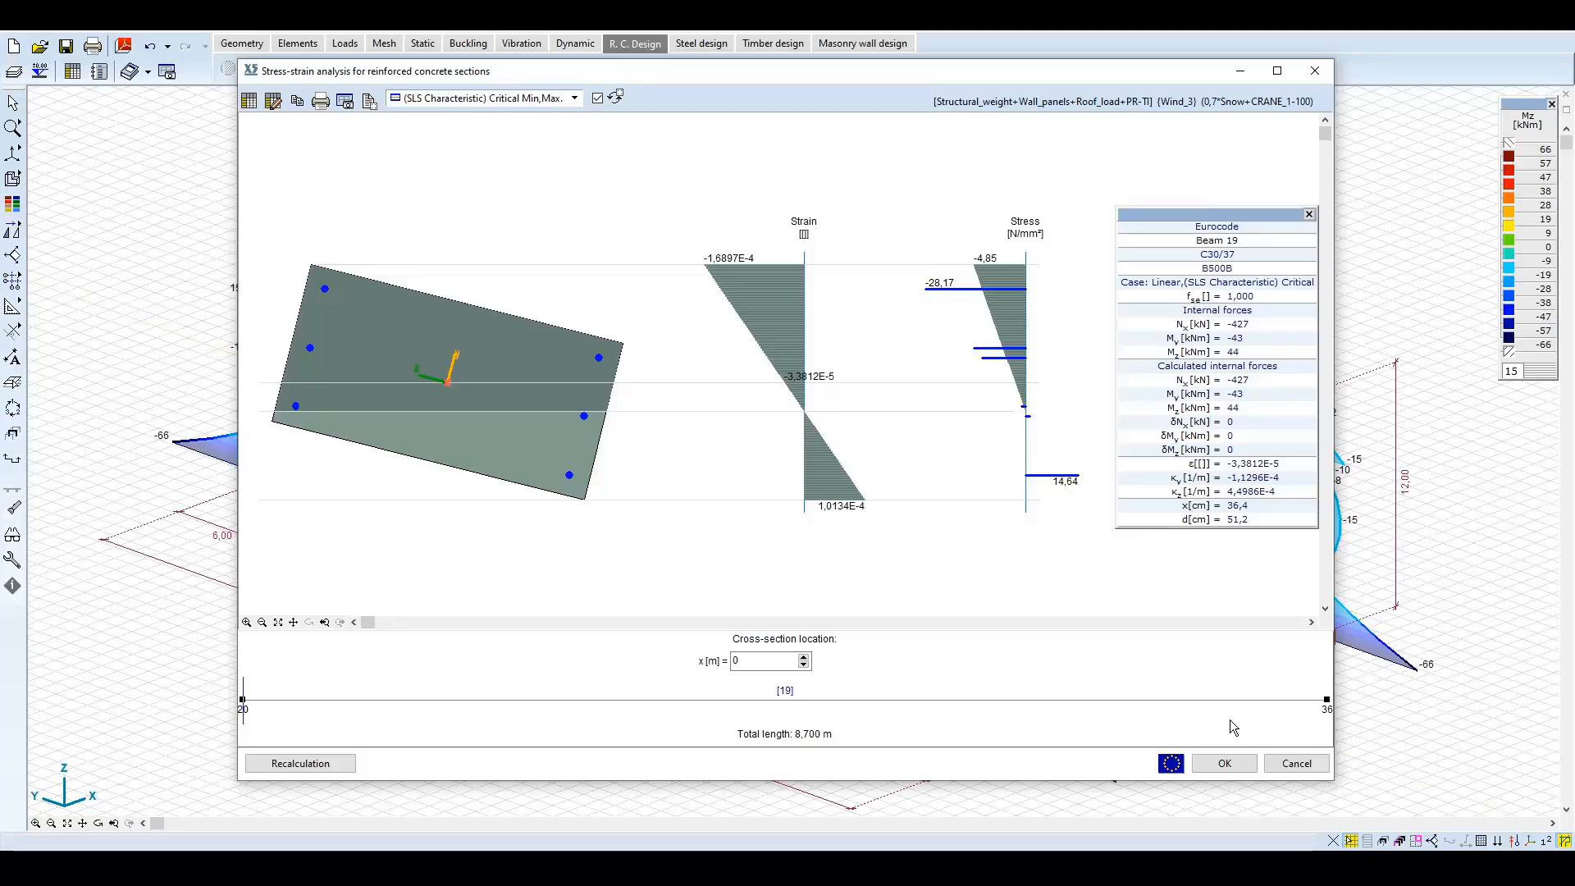
pyautogui.click(1224, 764)
# Turn off the result display and show My as a filled diagram on the isolated crane runway beams, focusing on the end beam.
pyautogui.click(673, 68)
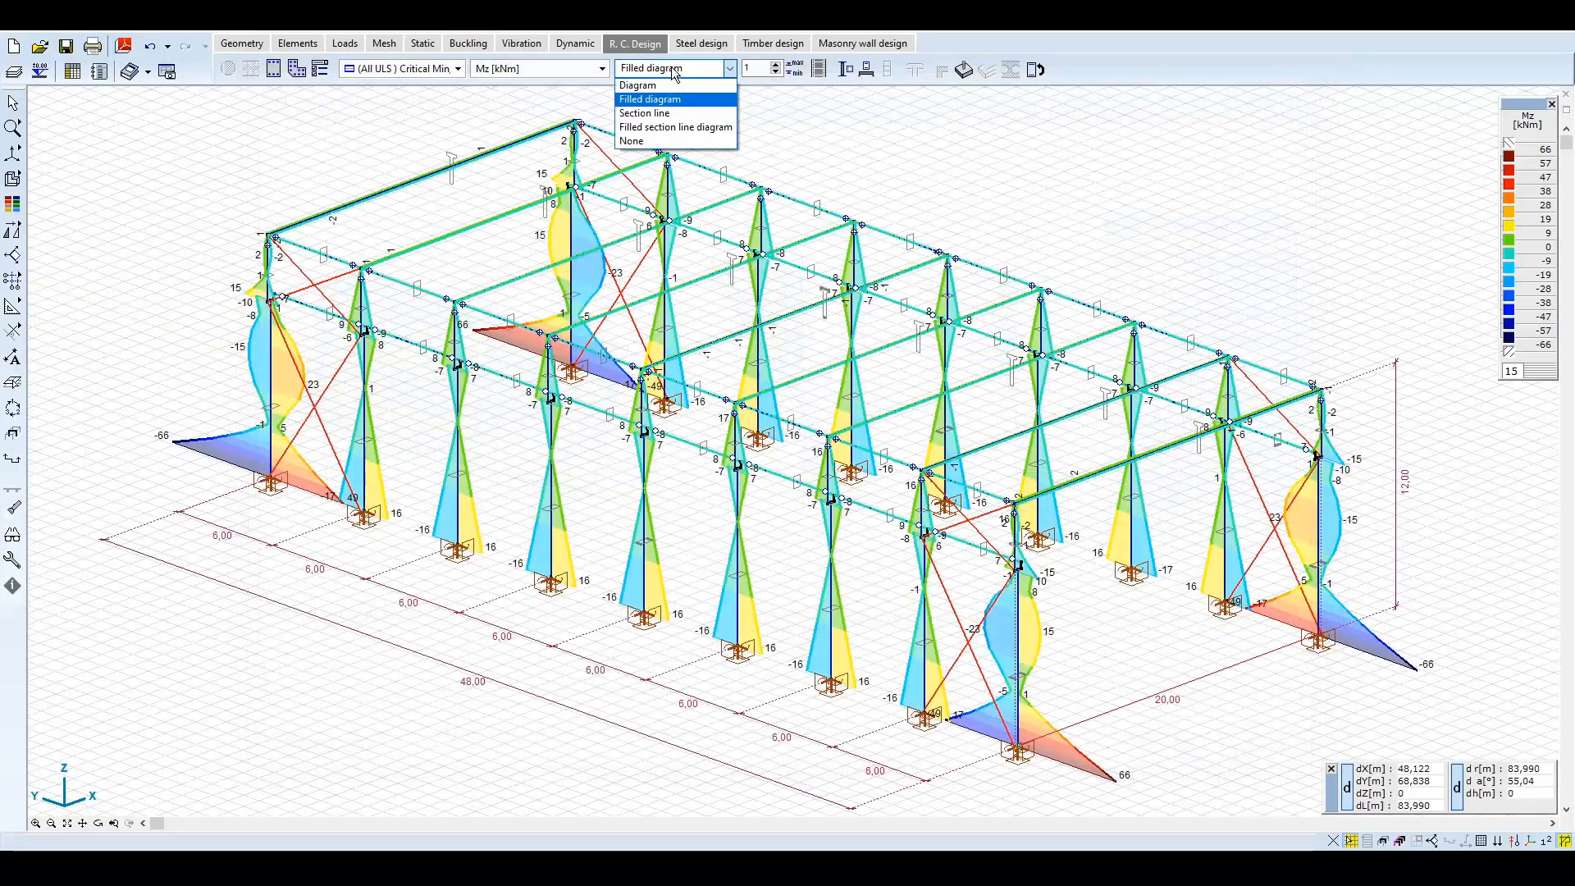
pyautogui.click(654, 143)
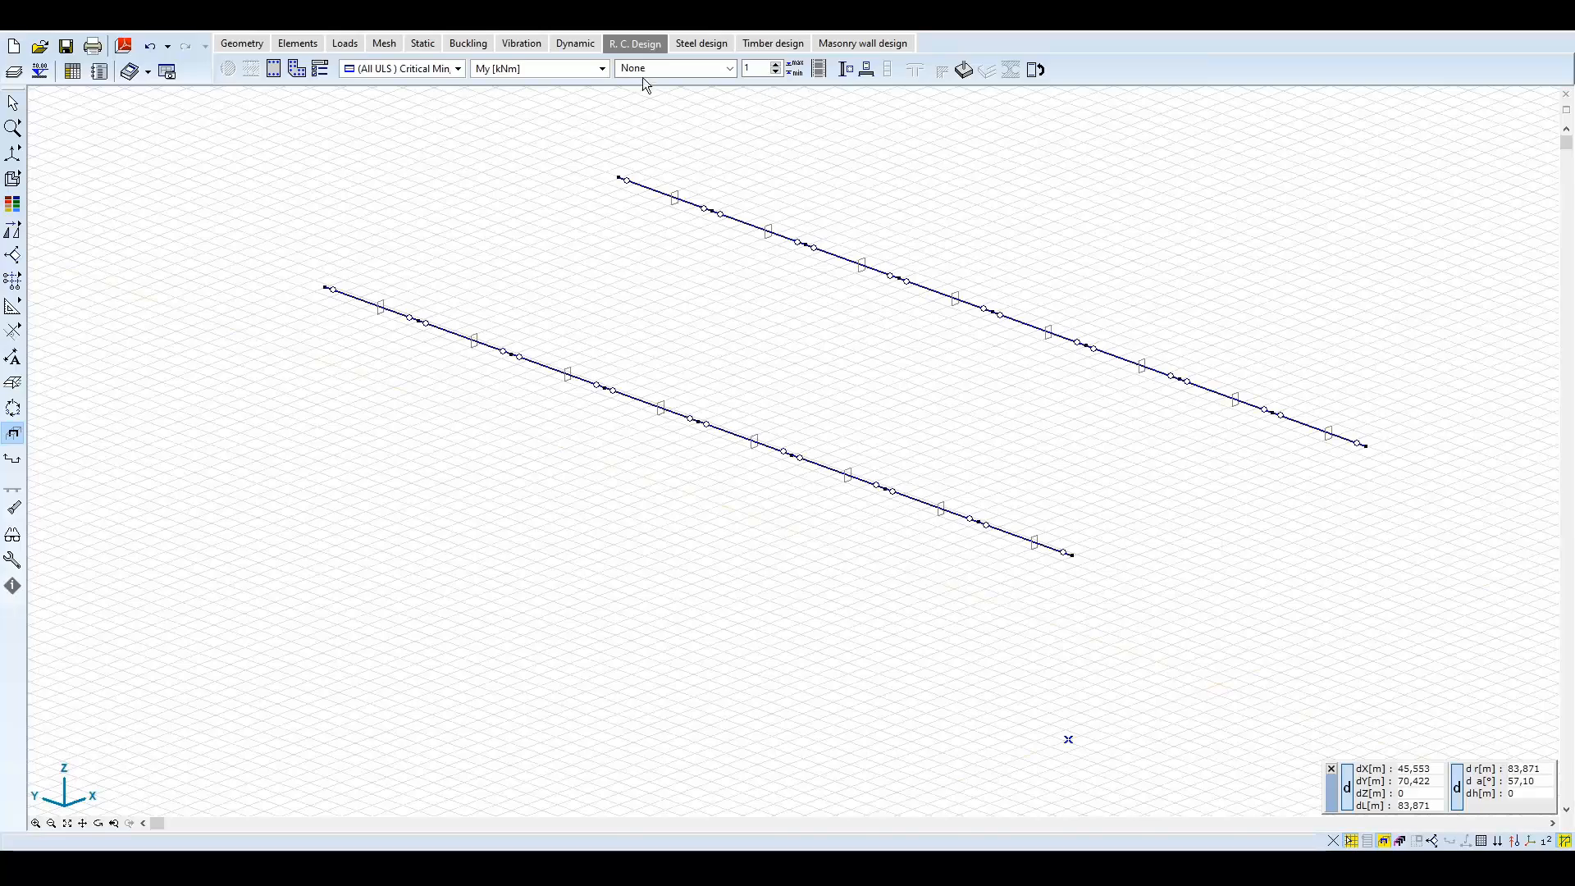
pyautogui.click(656, 68)
pyautogui.click(649, 99)
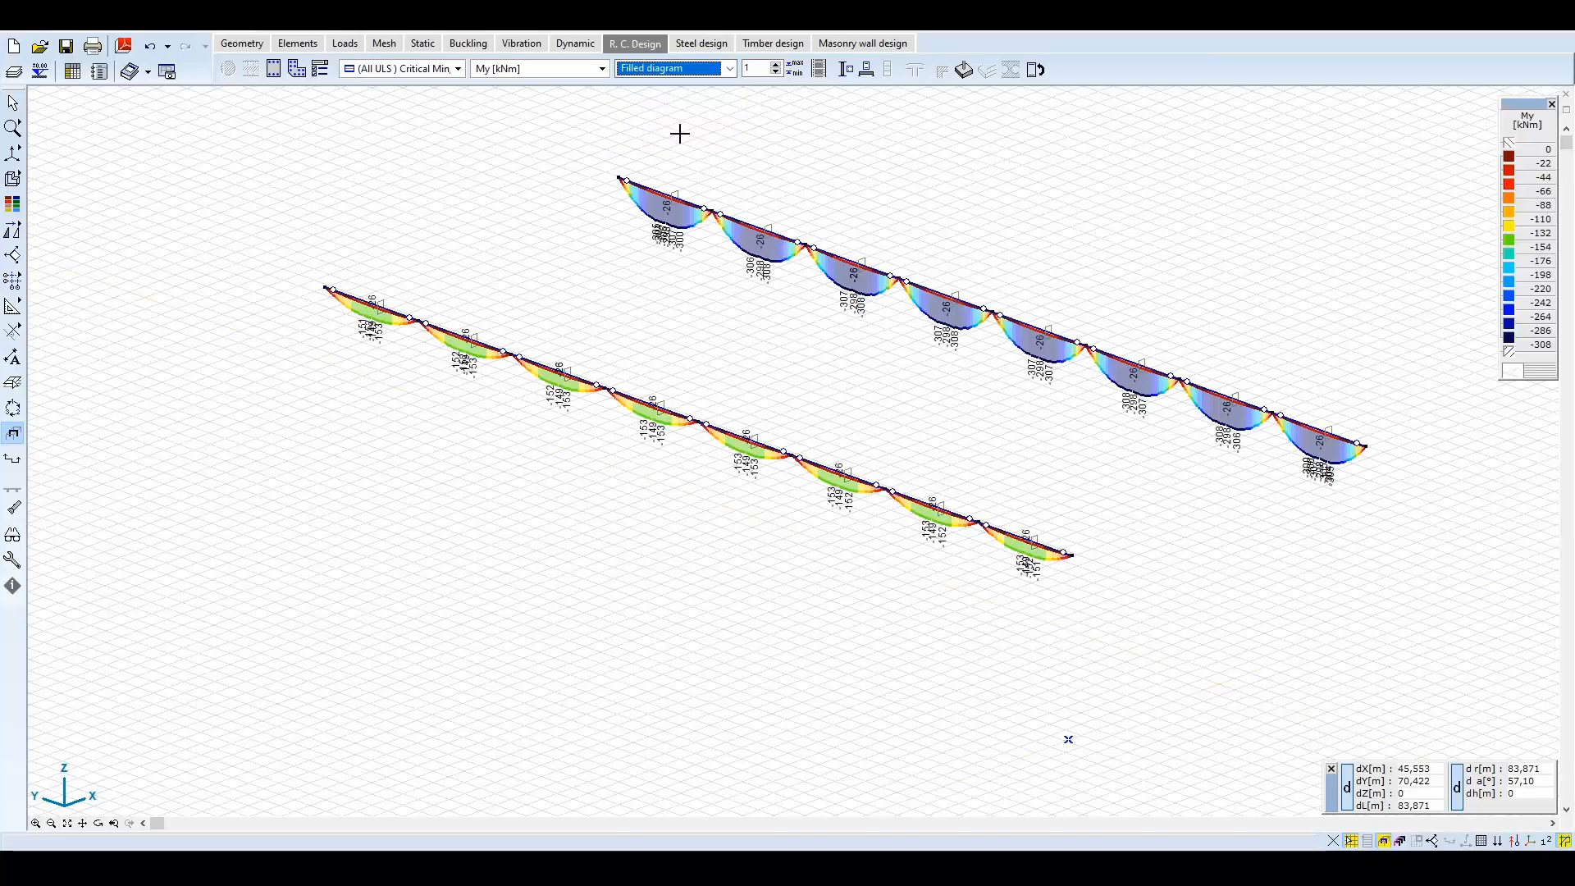
pyautogui.moveTo(1400, 516); pyautogui.dragTo(1121, 584, button='middle')
pyautogui.scroll(11, 1041, 557)
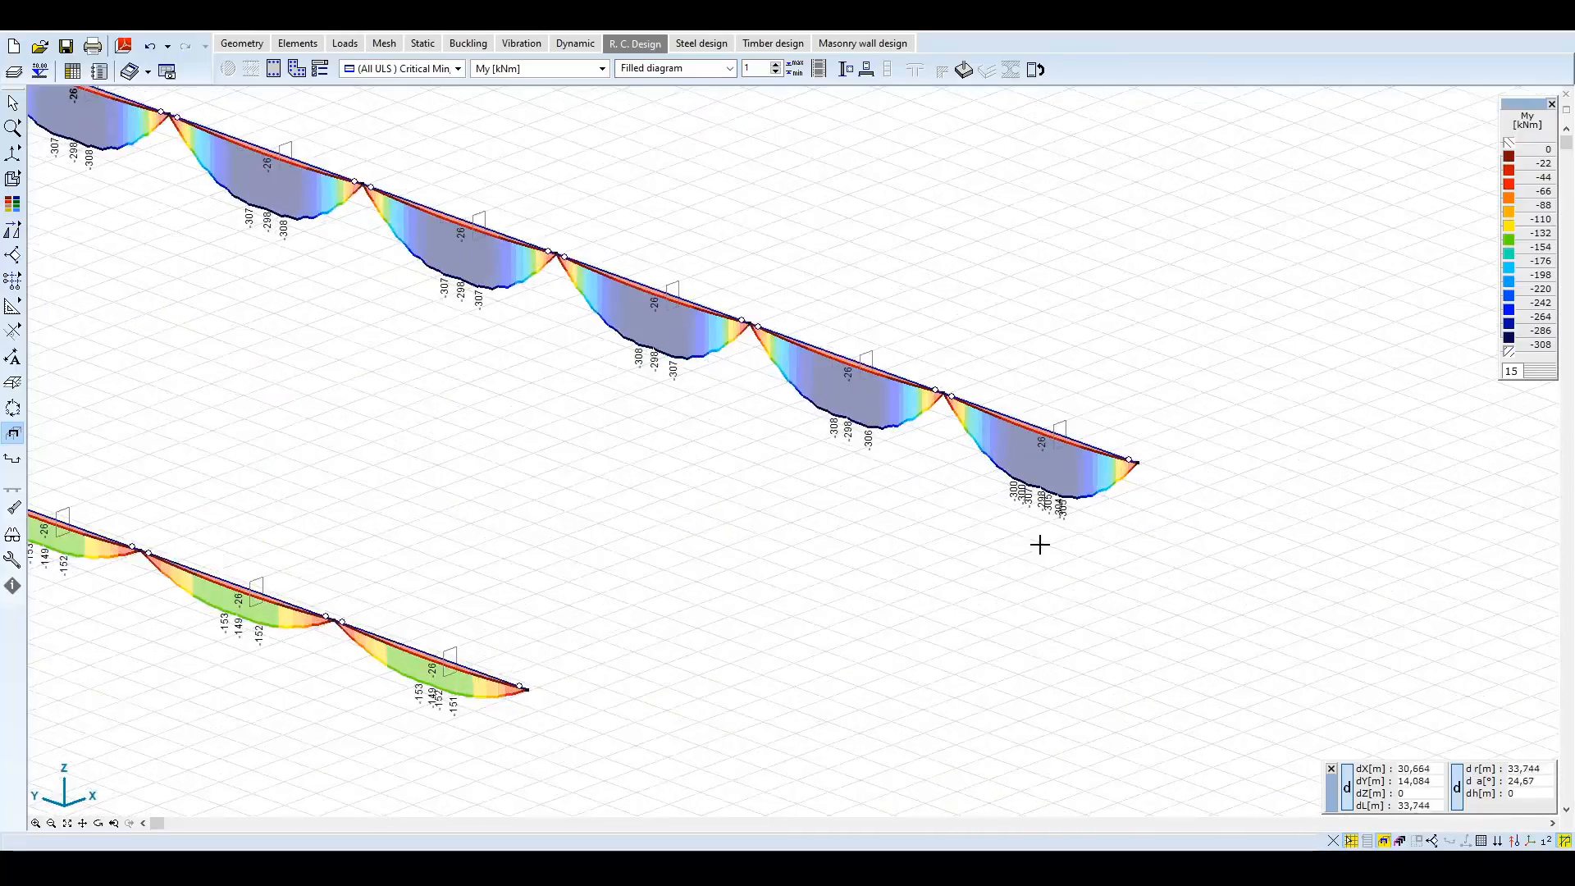
pyautogui.moveTo(988, 434); pyautogui.dragTo(763, 640, button='middle')
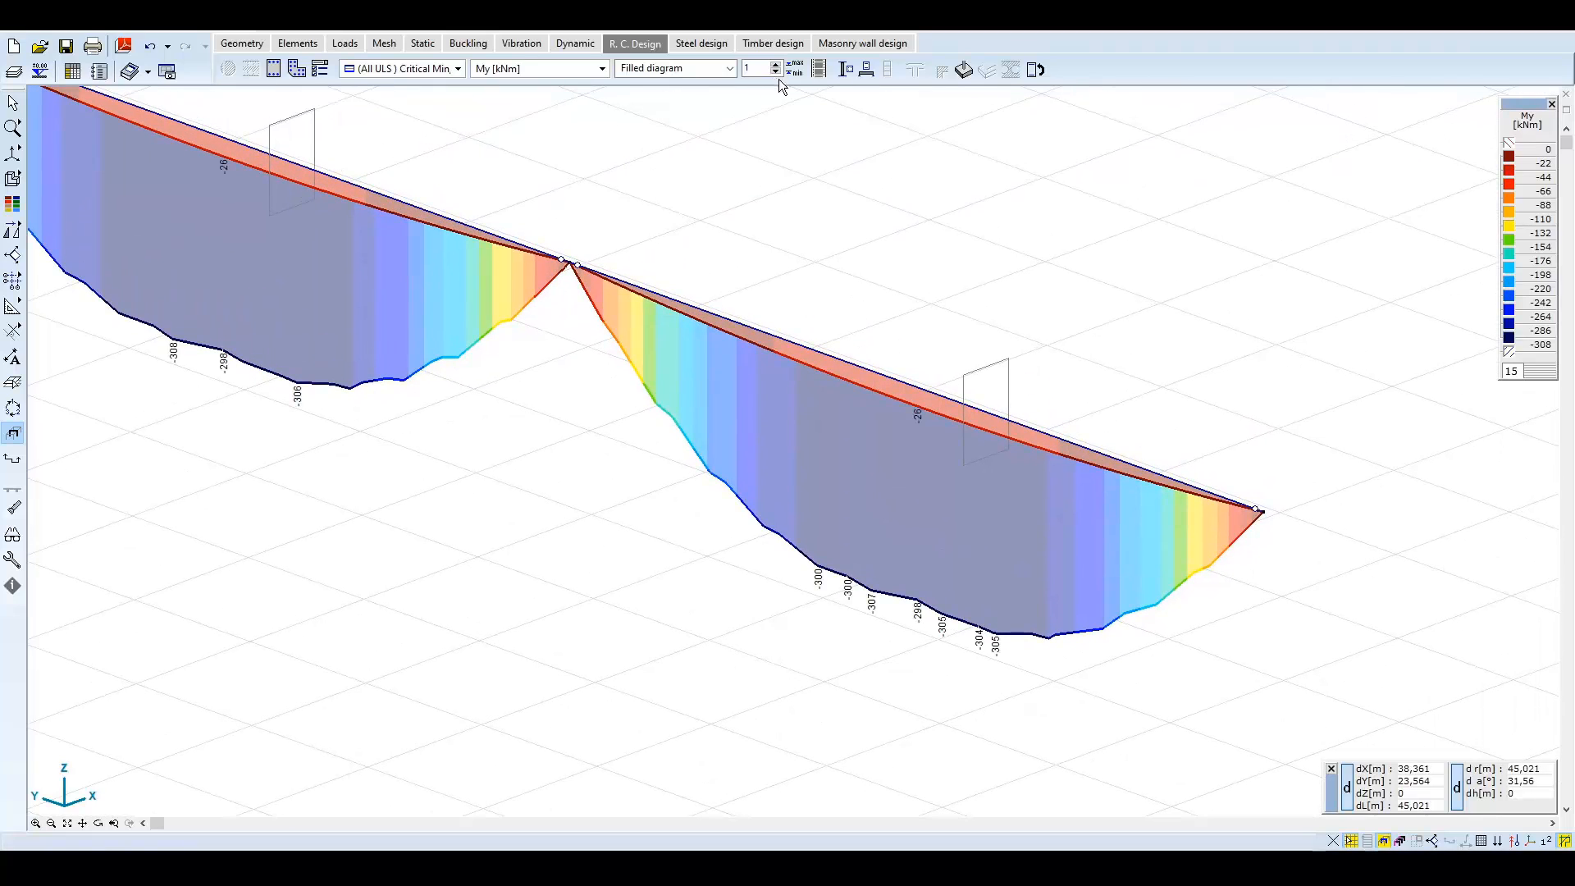
# Design the end runway beam's reinforcement with the CRANEWAY 40×60 cm, C30/37 and B500A parameters, and accept the actual beam reinforcement.
pyautogui.click(866, 70)
pyautogui.click(824, 343)
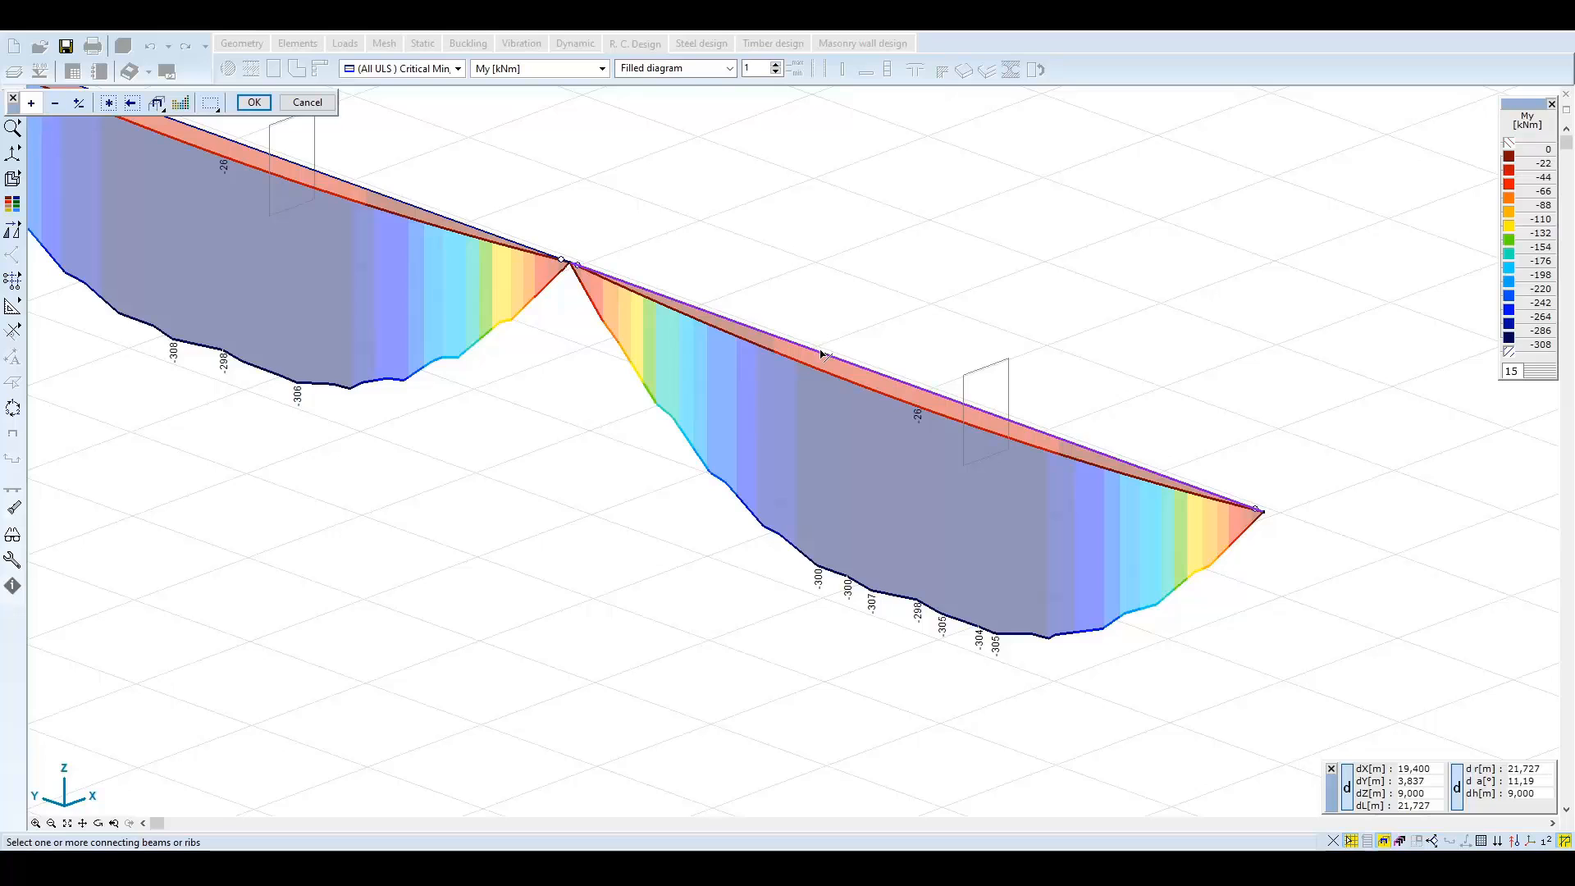
pyautogui.click(254, 101)
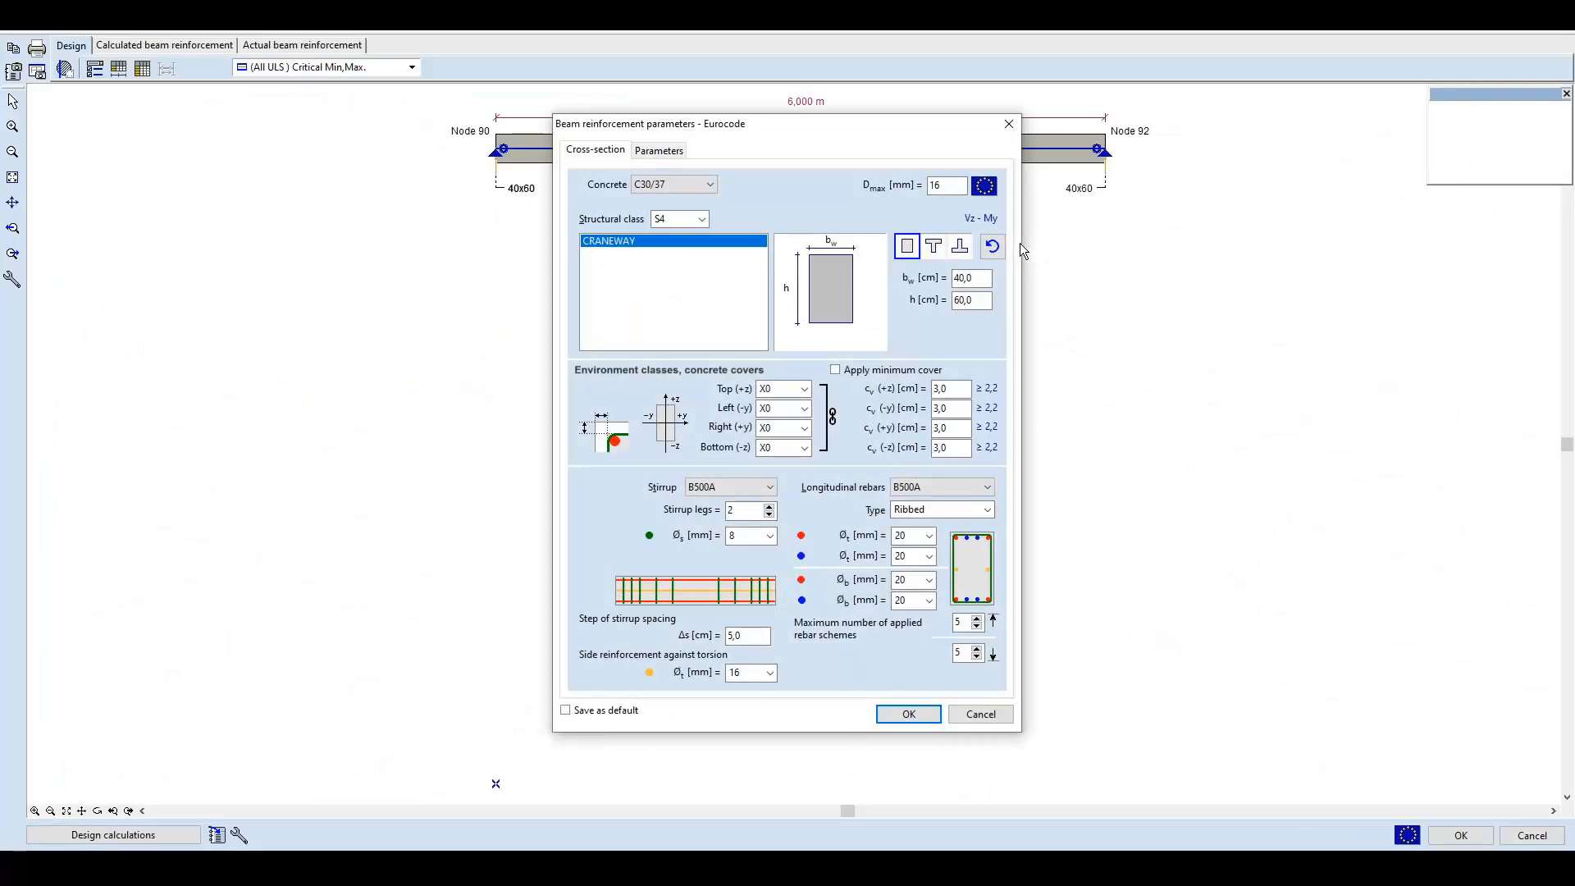
pyautogui.moveTo(846, 125); pyautogui.dragTo(928, 172)
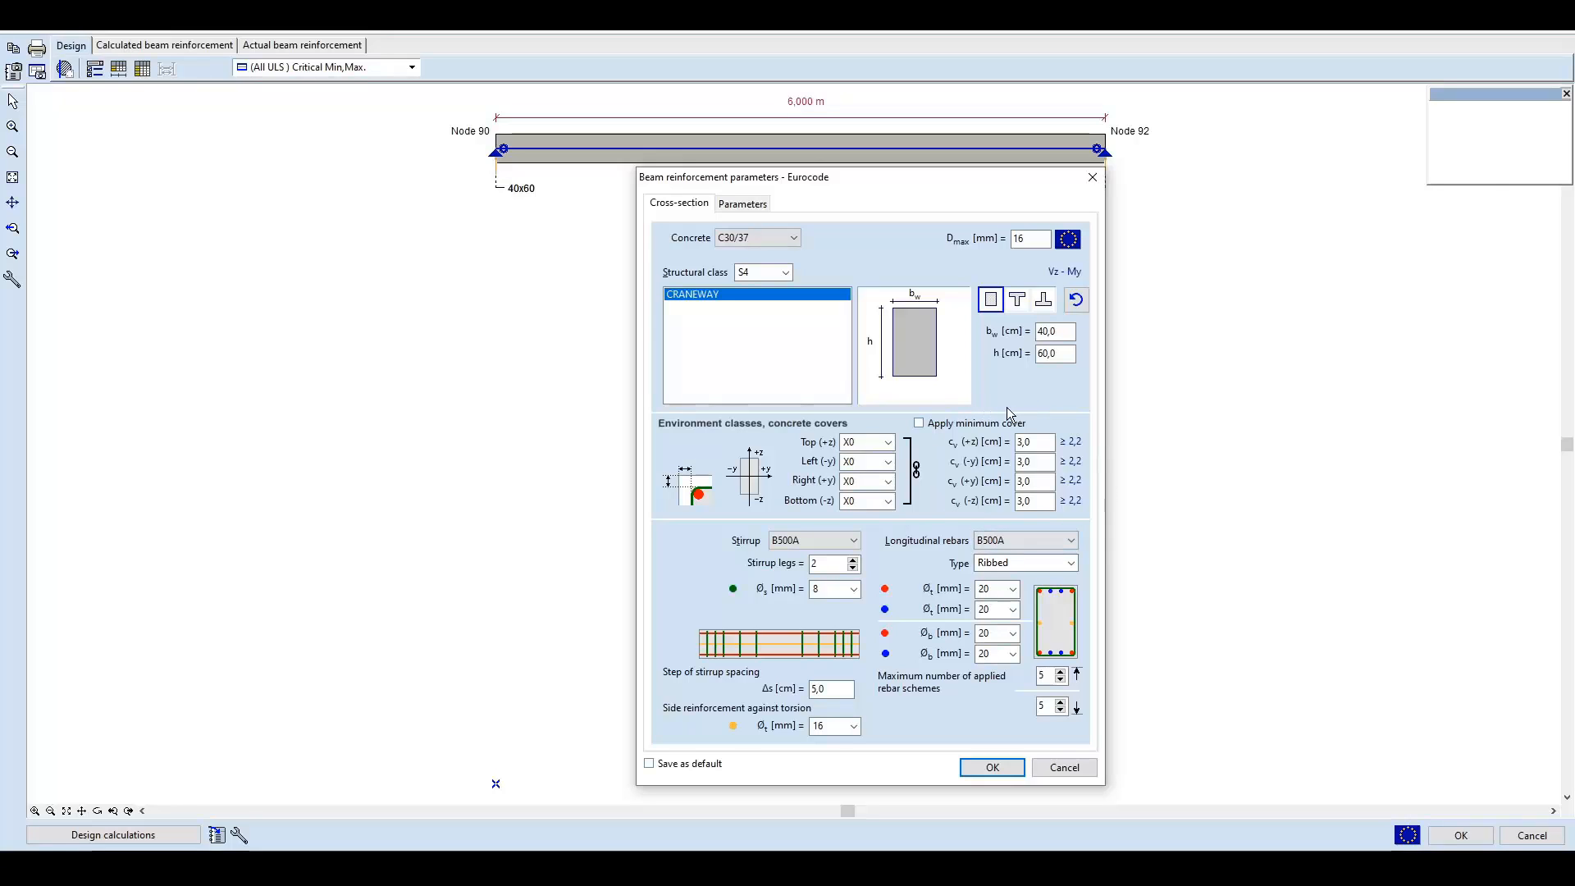
pyautogui.click(994, 766)
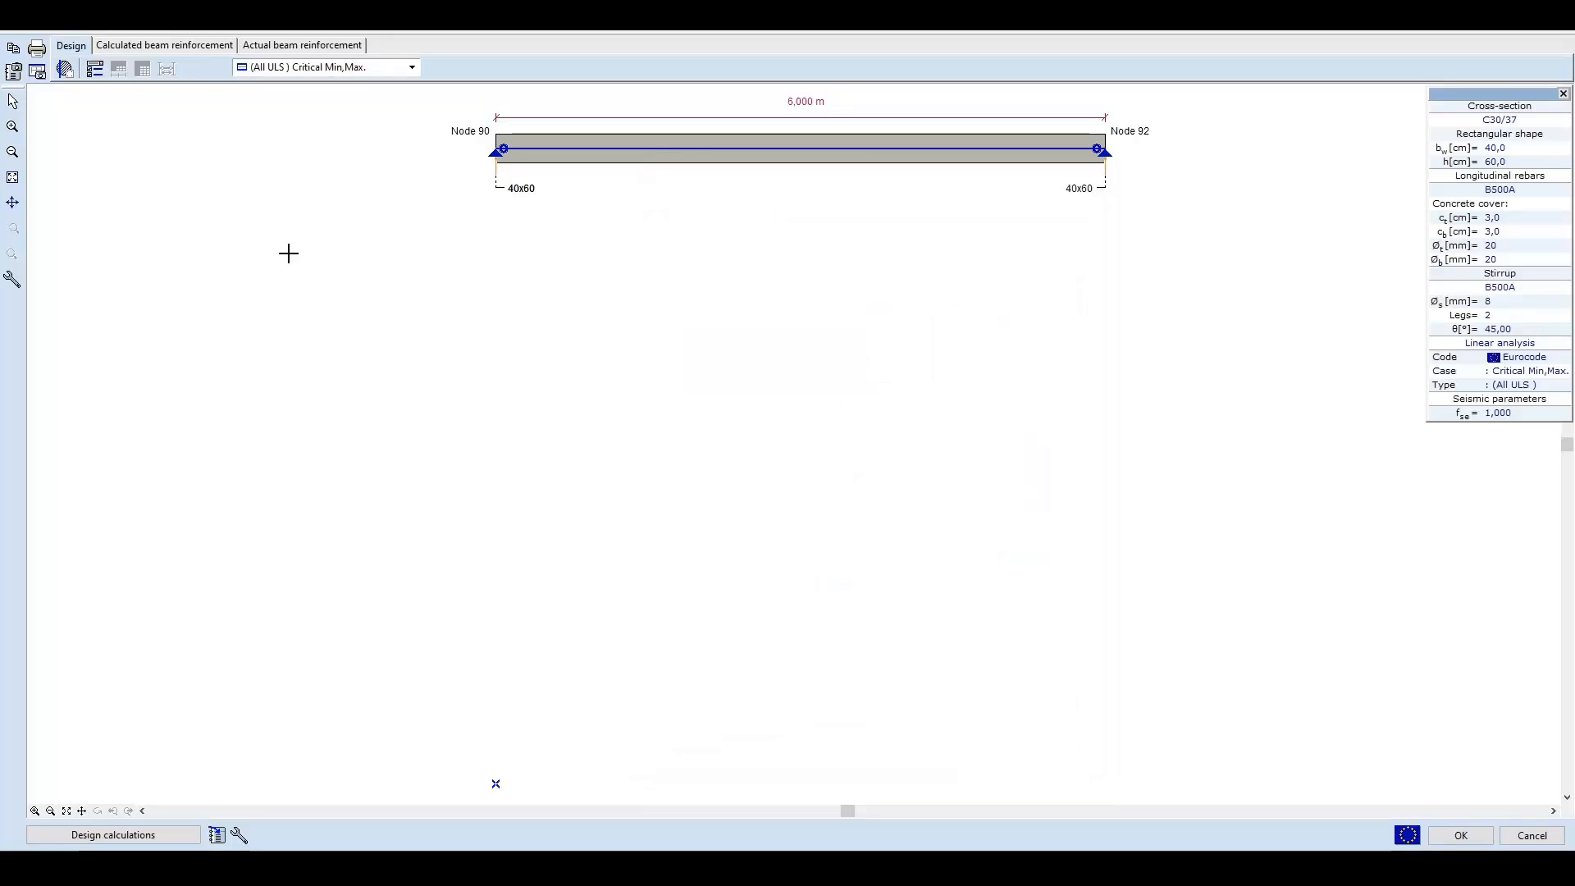
pyautogui.click(303, 45)
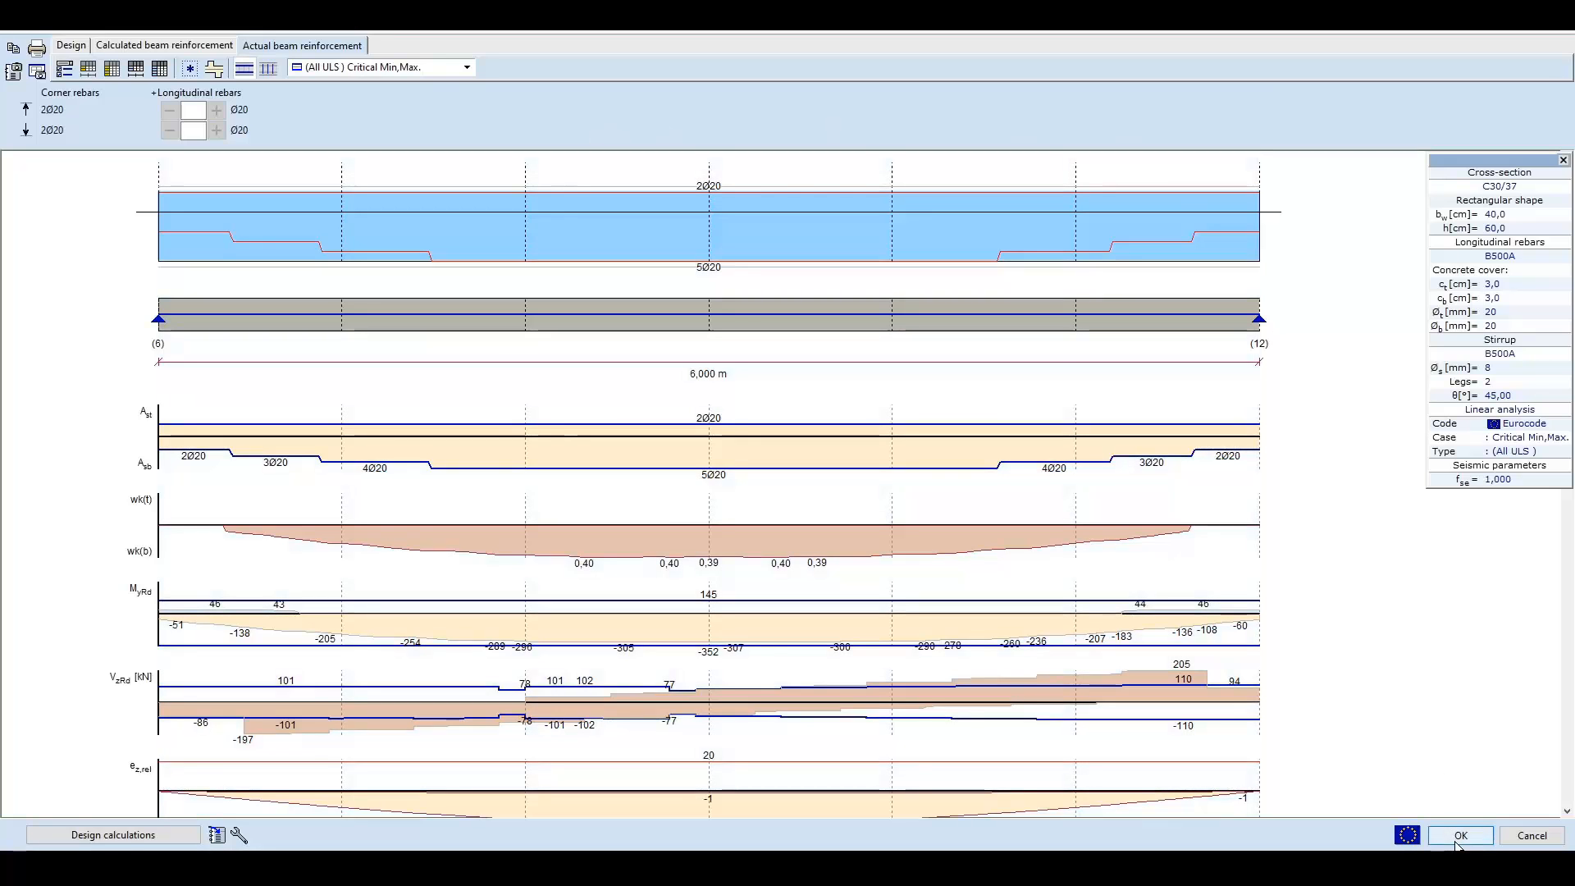
pyautogui.click(1460, 835)
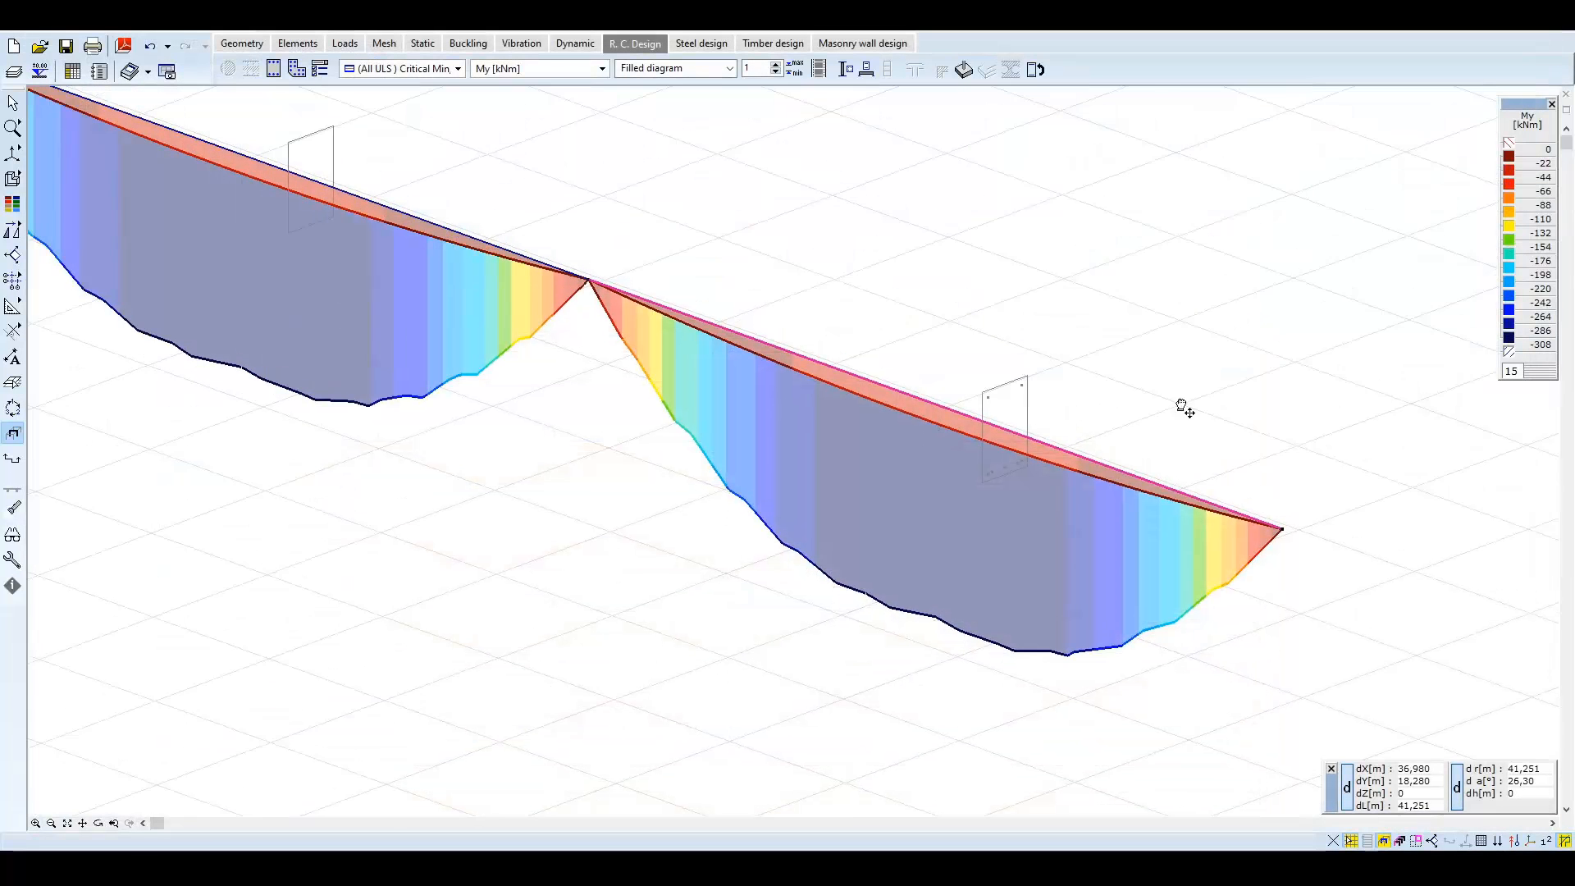
# Show the runway beams' My diagram for the fatigue Envelope Min,Max.
pyautogui.moveTo(1184, 419); pyautogui.dragTo(1146, 394, button='middle')
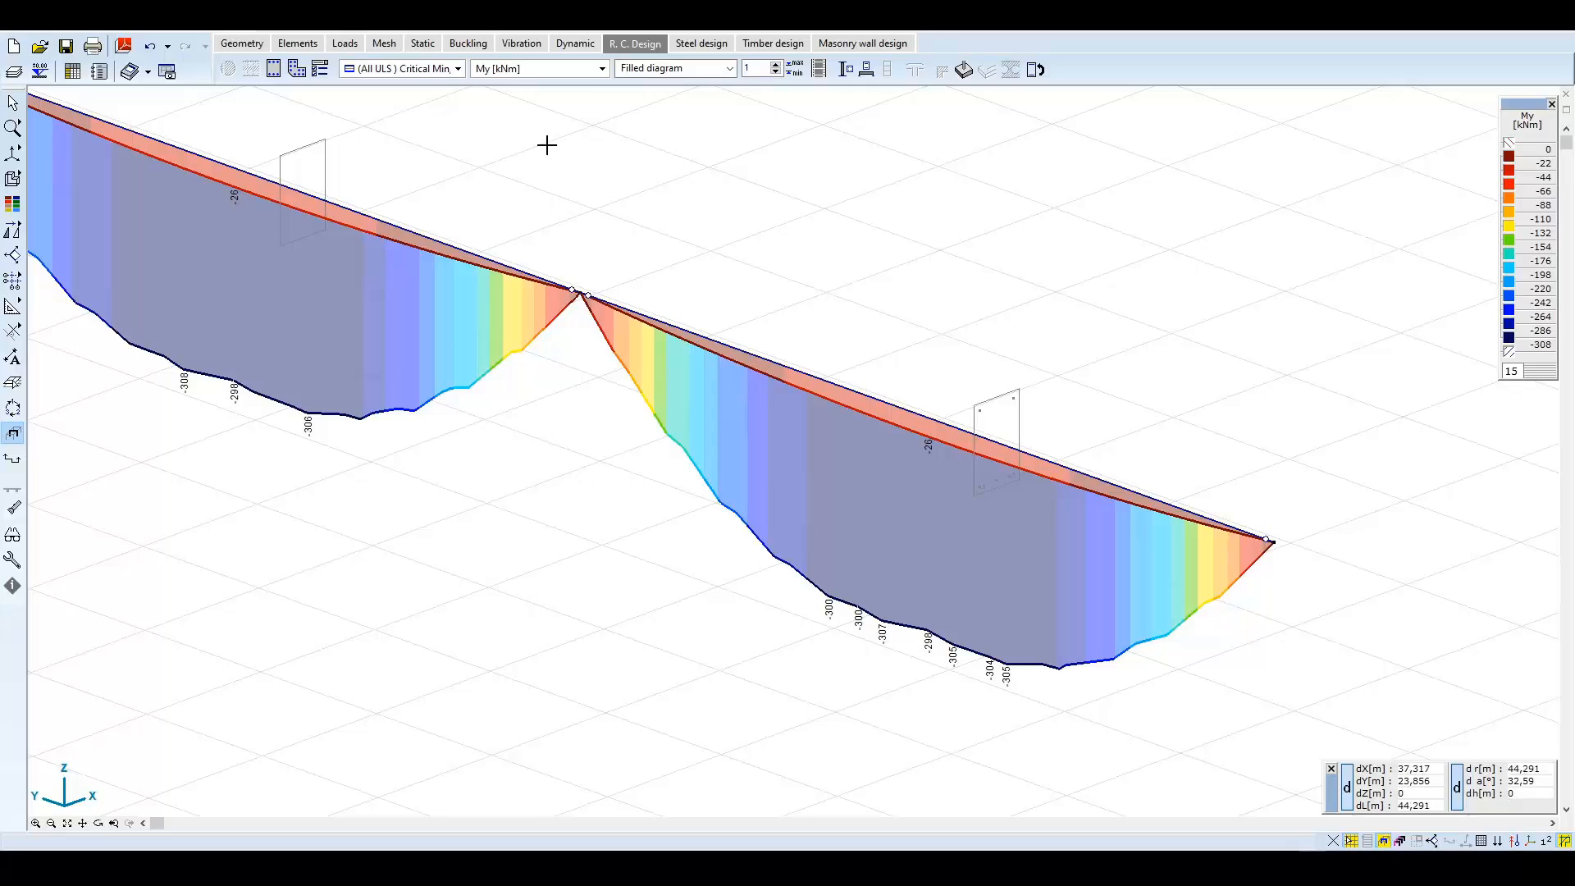
pyautogui.click(451, 69)
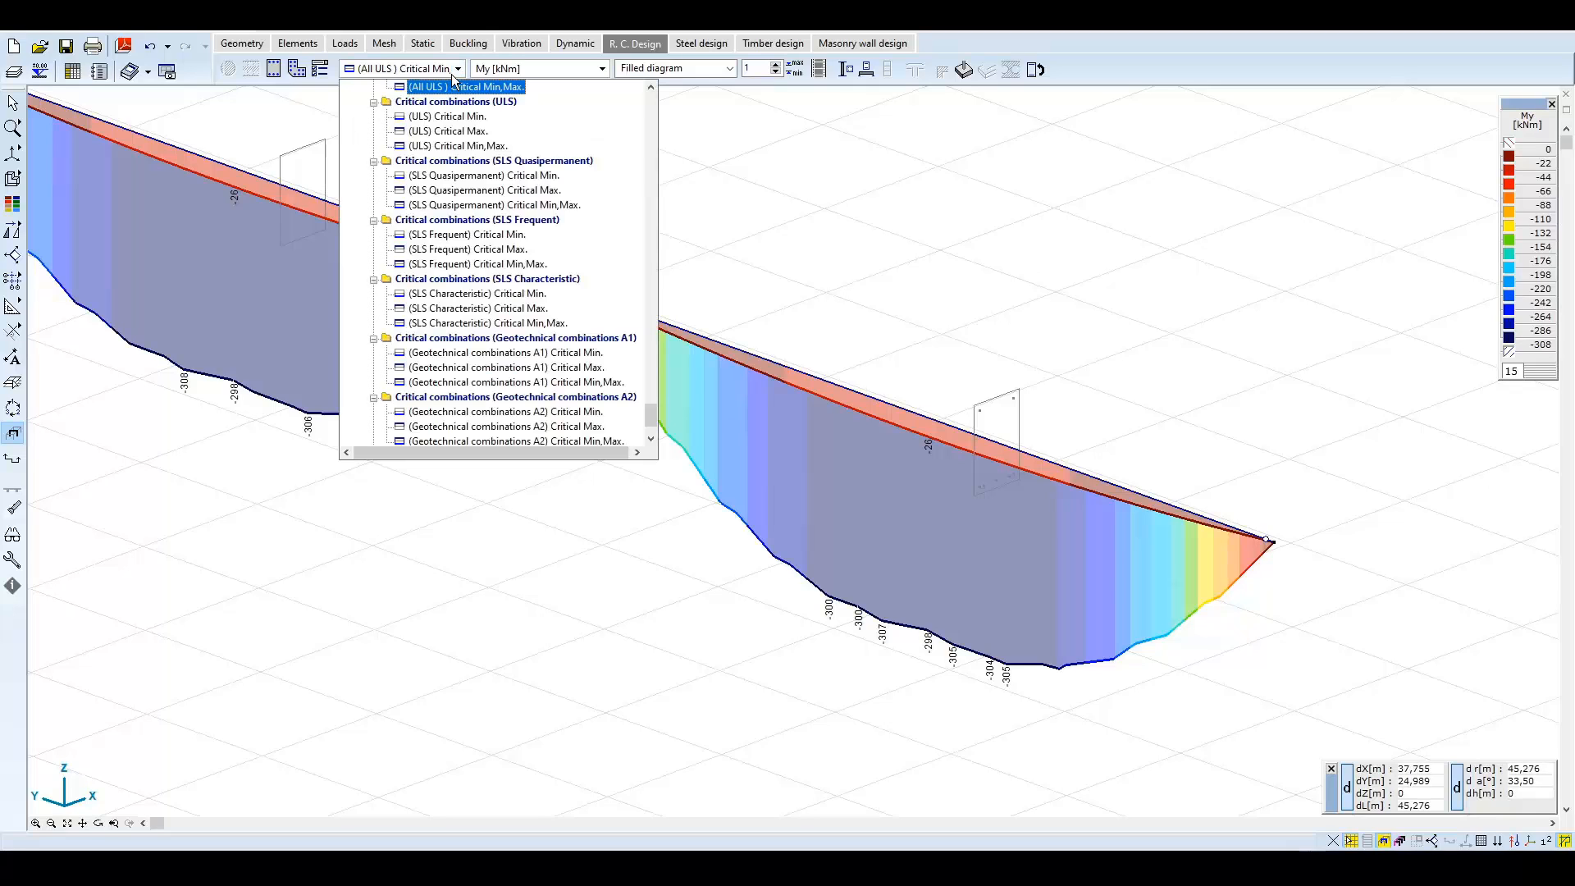
pyautogui.scroll(2, 468, 115)
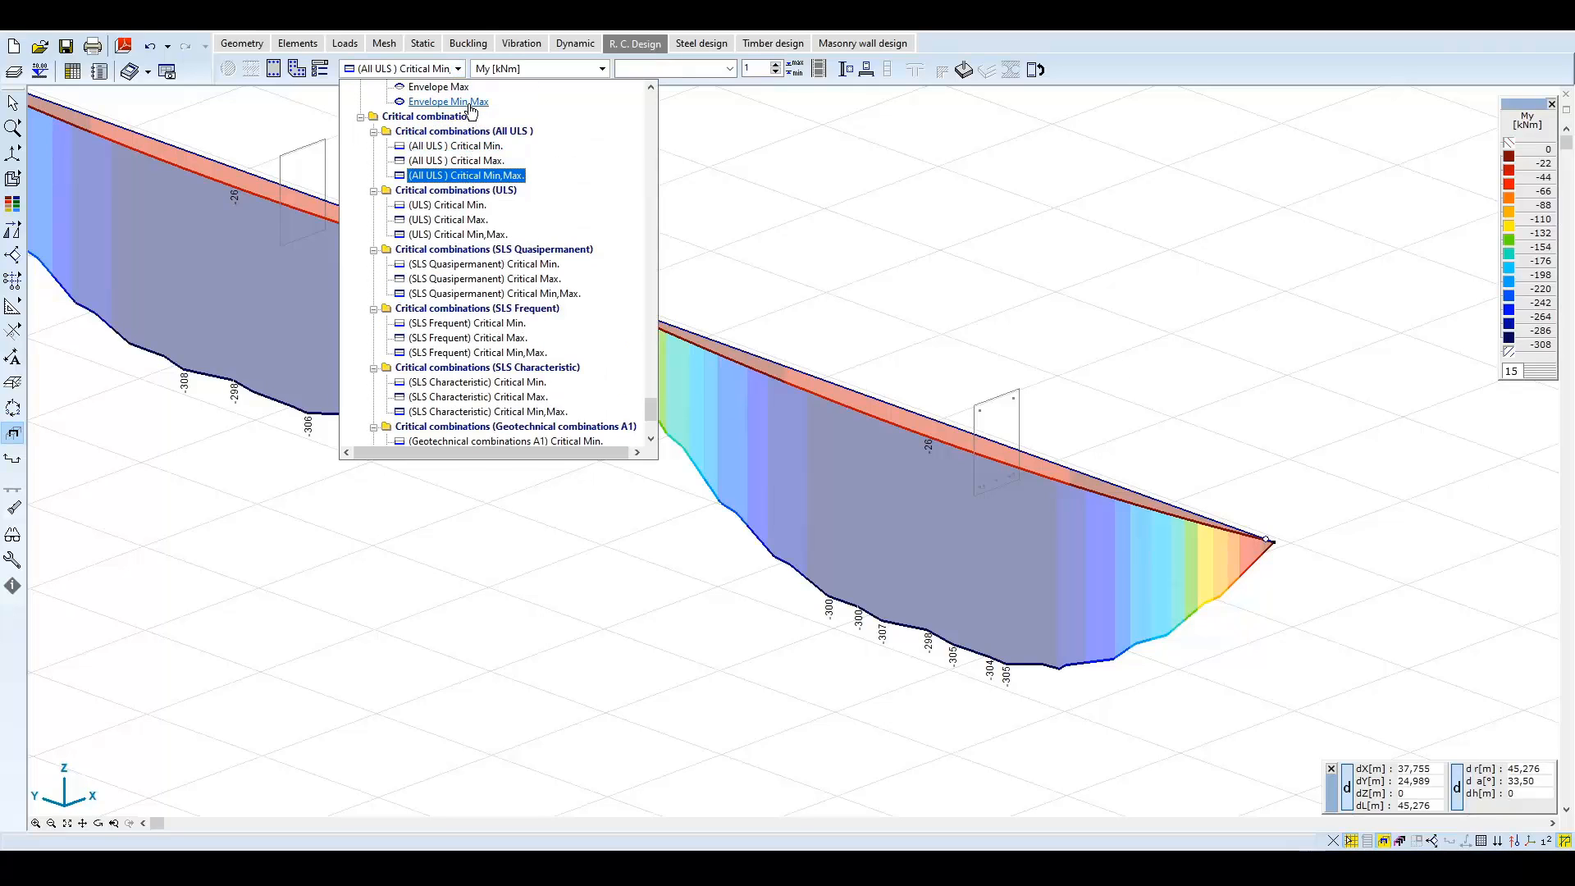
pyautogui.click(470, 105)
pyautogui.moveTo(1067, 327); pyautogui.dragTo(1070, 338, button='middle')
pyautogui.scroll(1, 1069, 338)
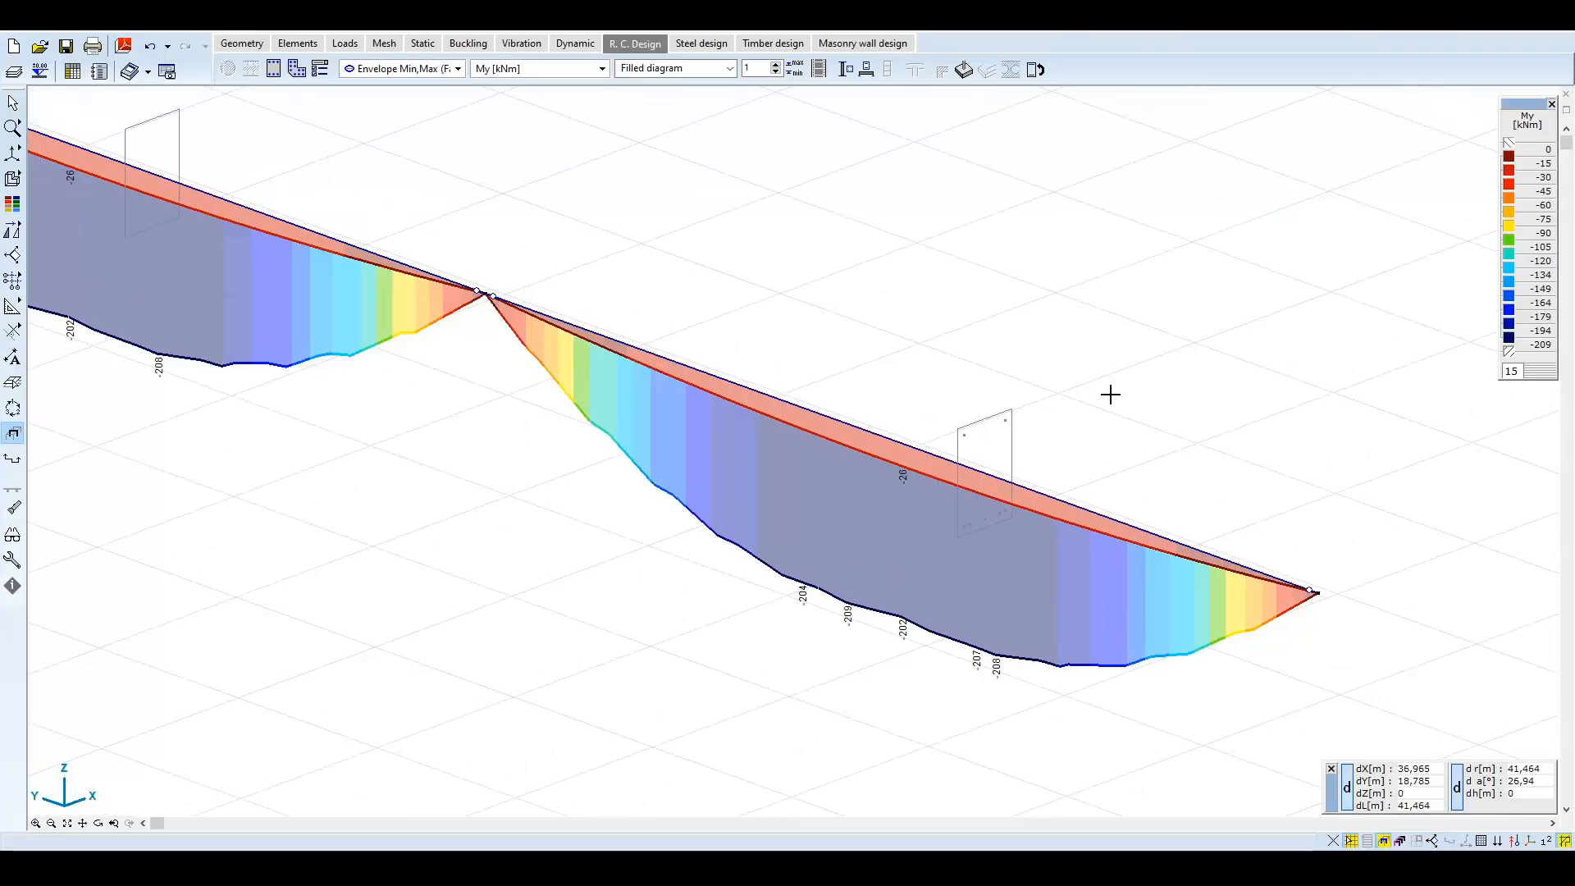
pyautogui.moveTo(1110, 394); pyautogui.dragTo(1052, 356, button='middle')
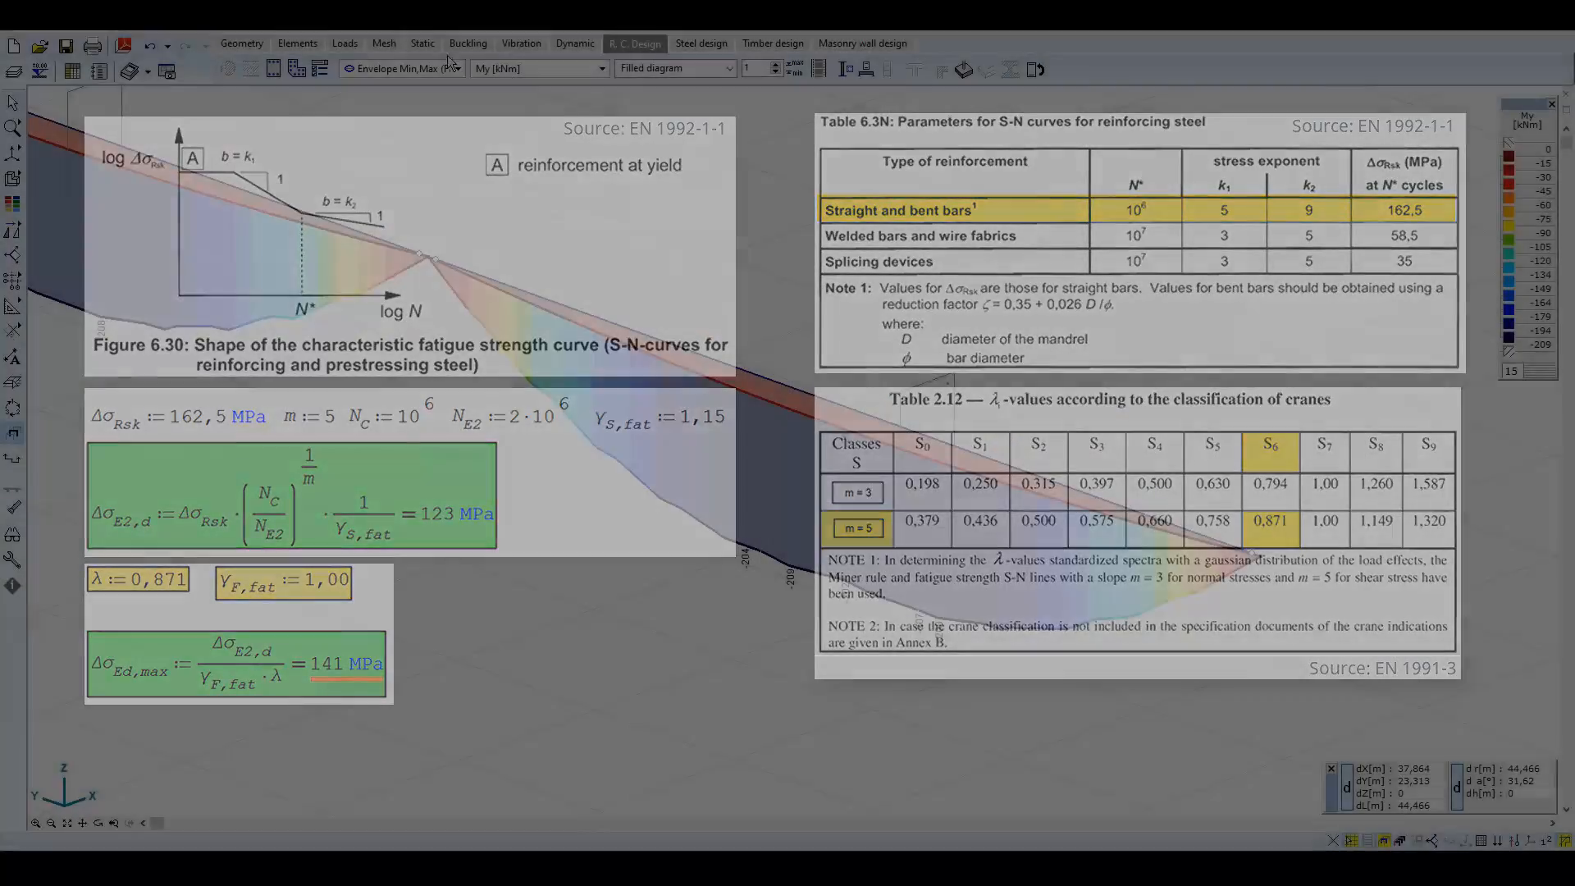
# Check the end runway beam's static internal forces for Envelope Min,Max (Fatigue) at x = 3,4 m and close the diagrams.
pyautogui.click(420, 41)
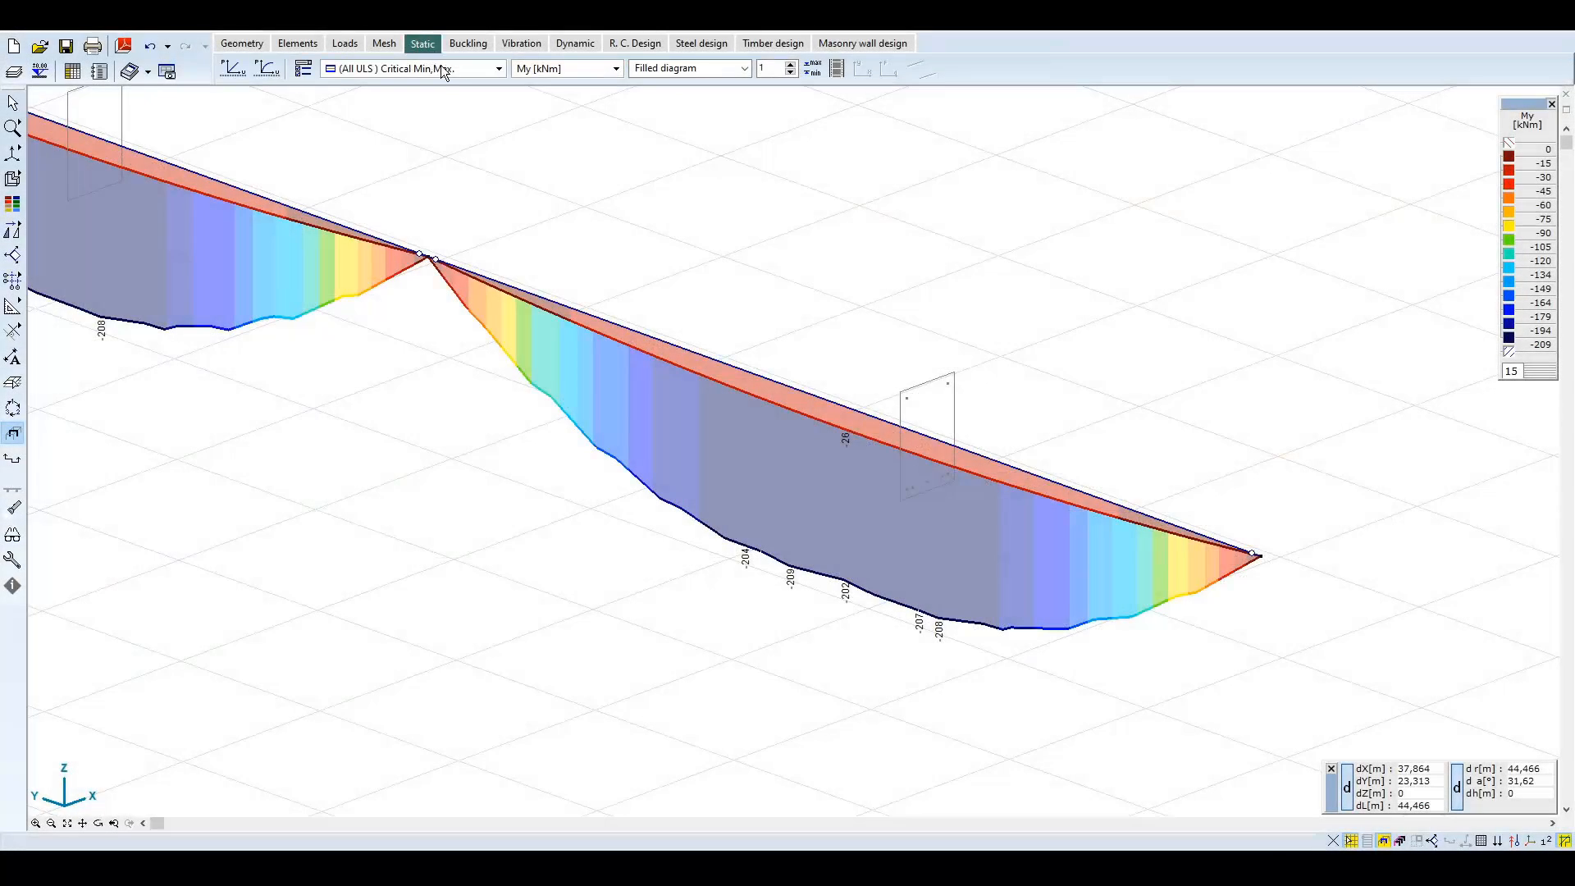
pyautogui.click(443, 69)
pyautogui.click(440, 87)
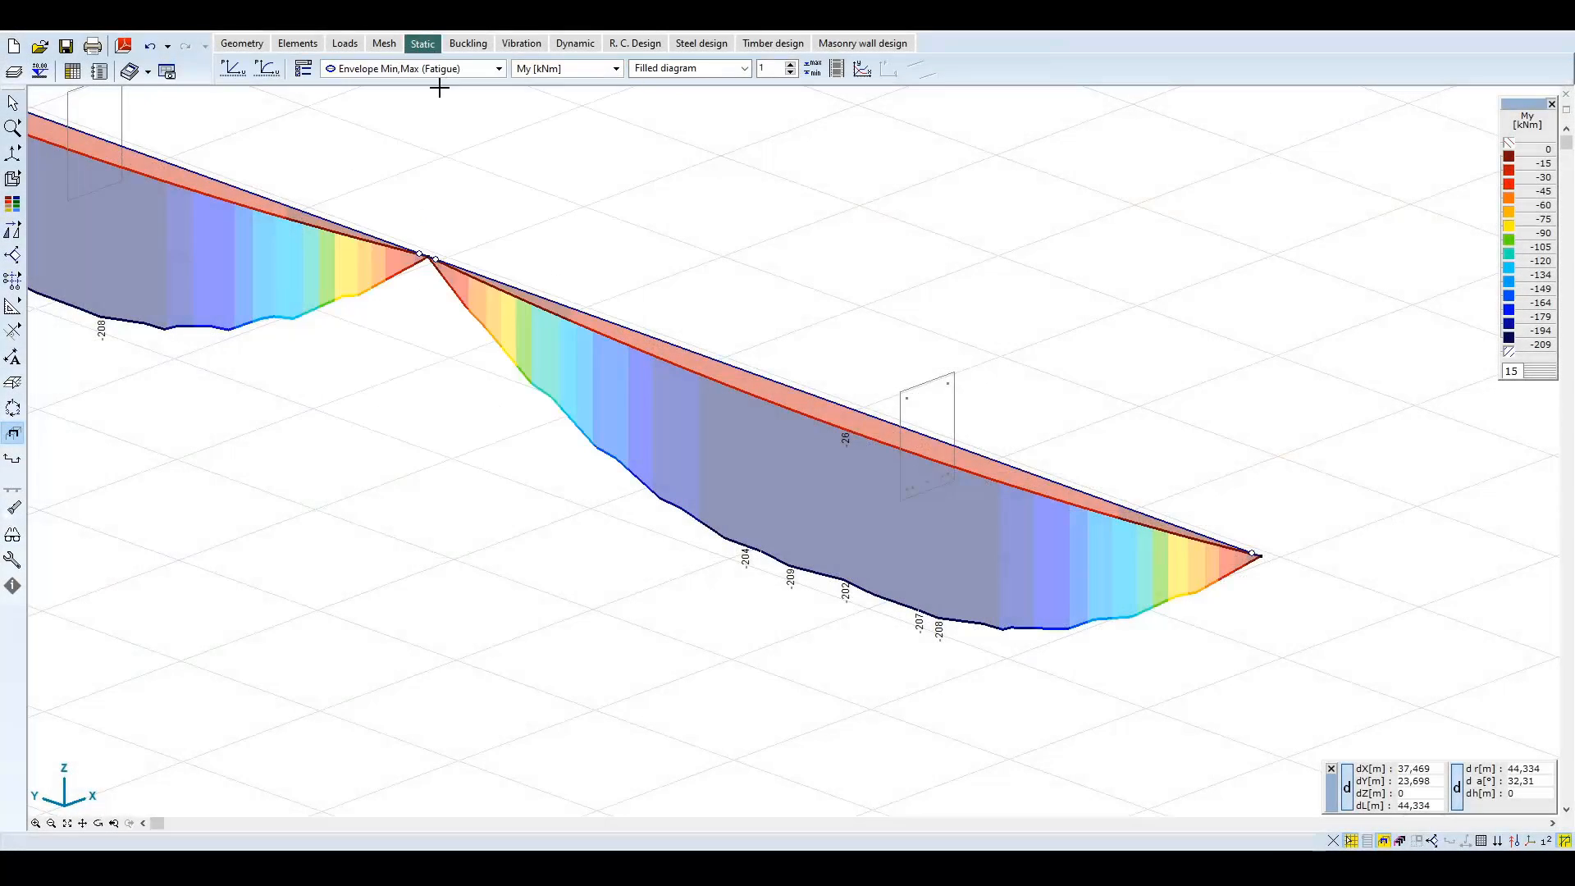
pyautogui.click(805, 393)
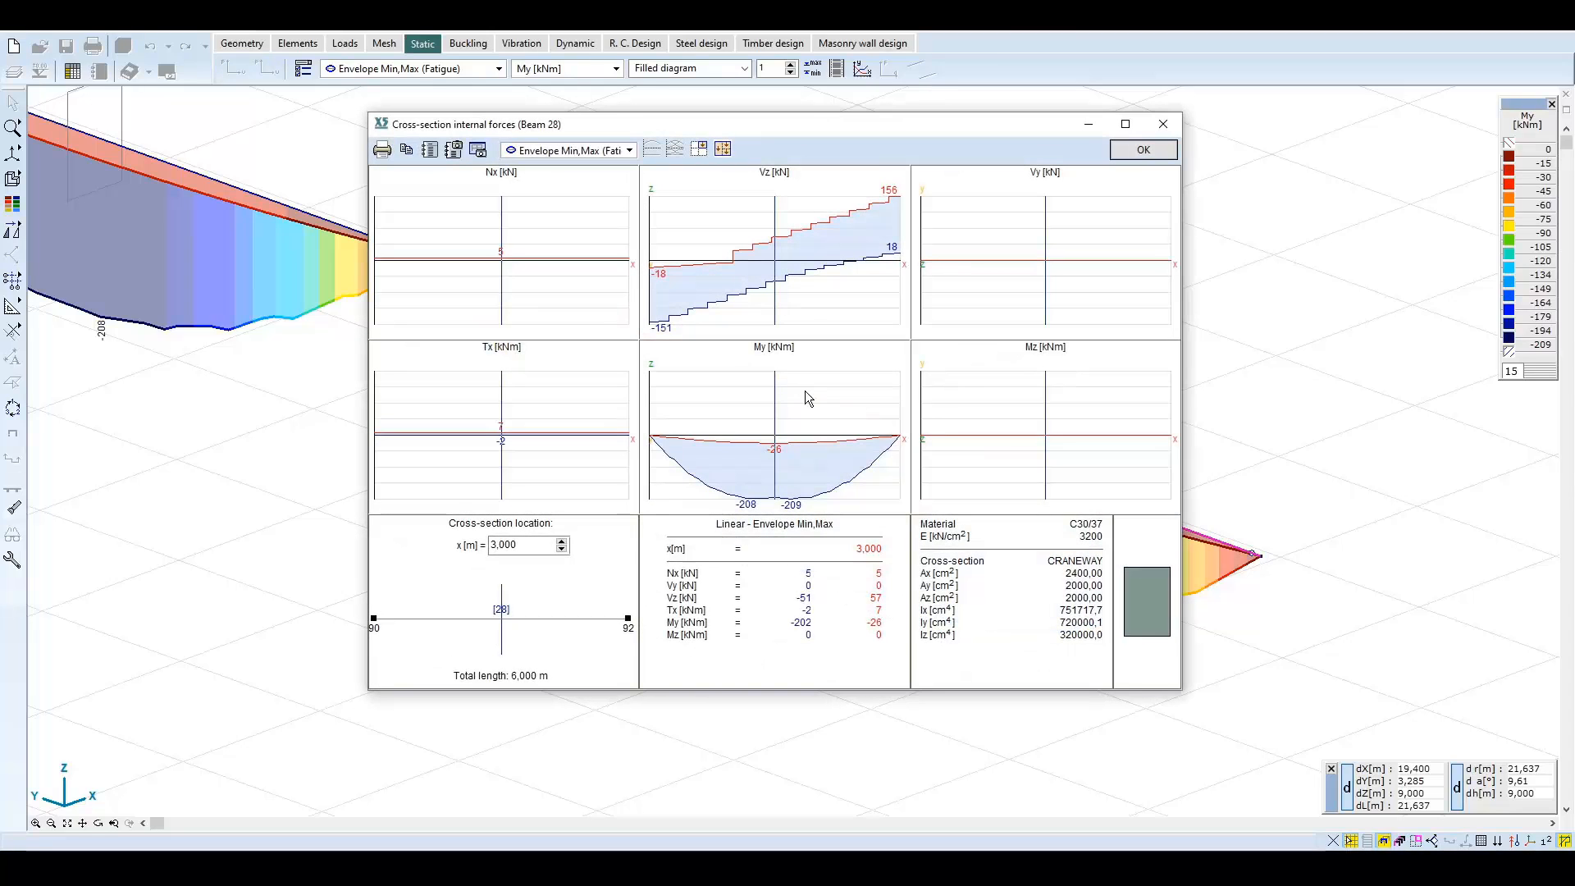
pyautogui.write('3,4')
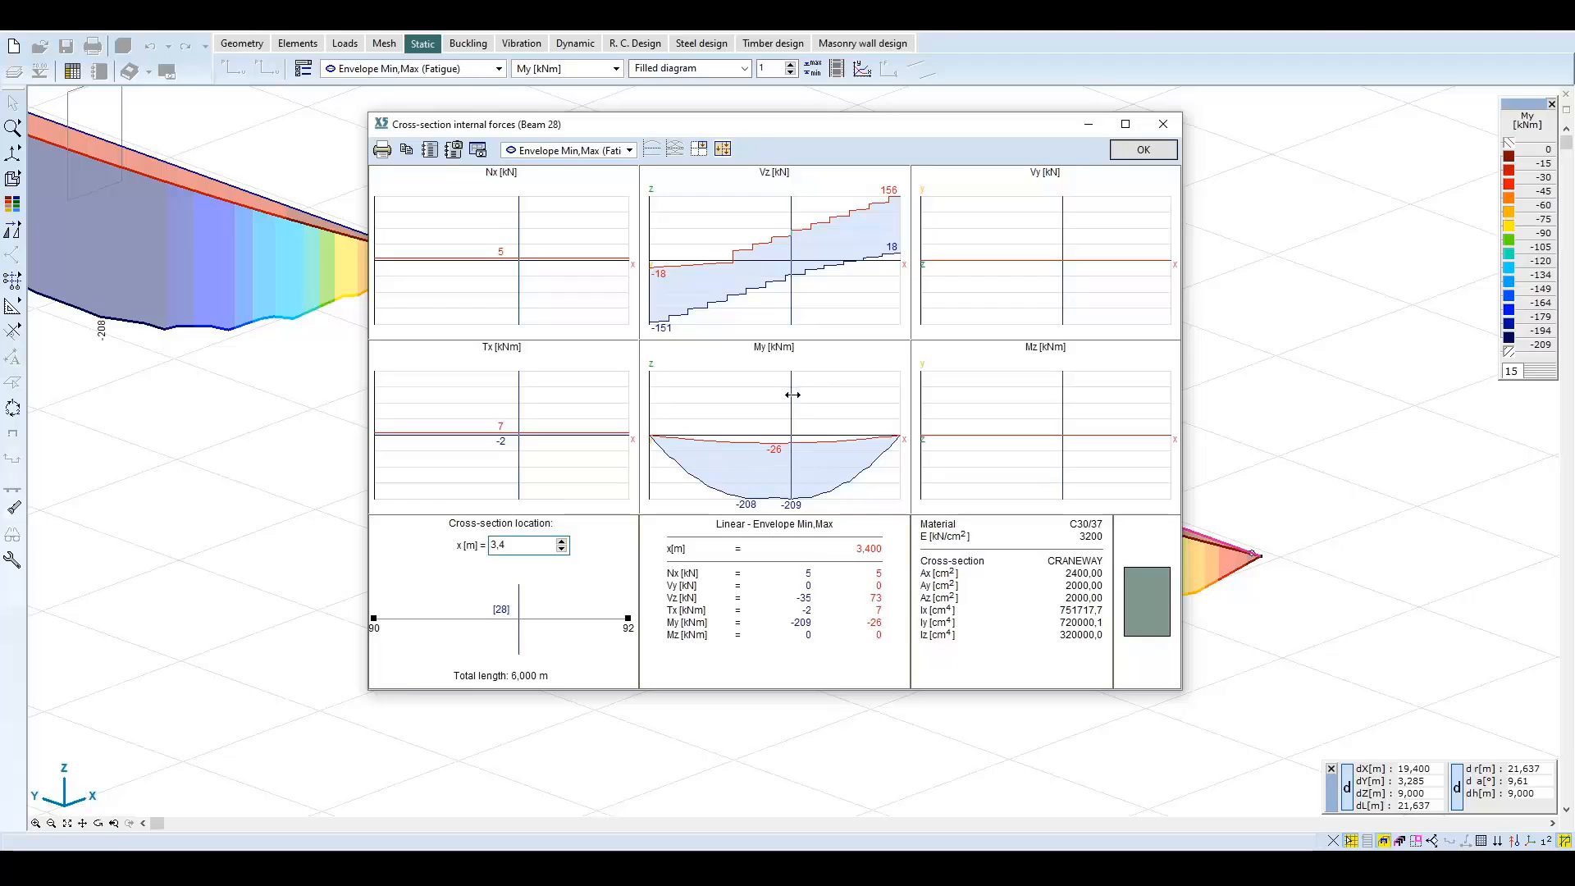
pyautogui.click(1144, 150)
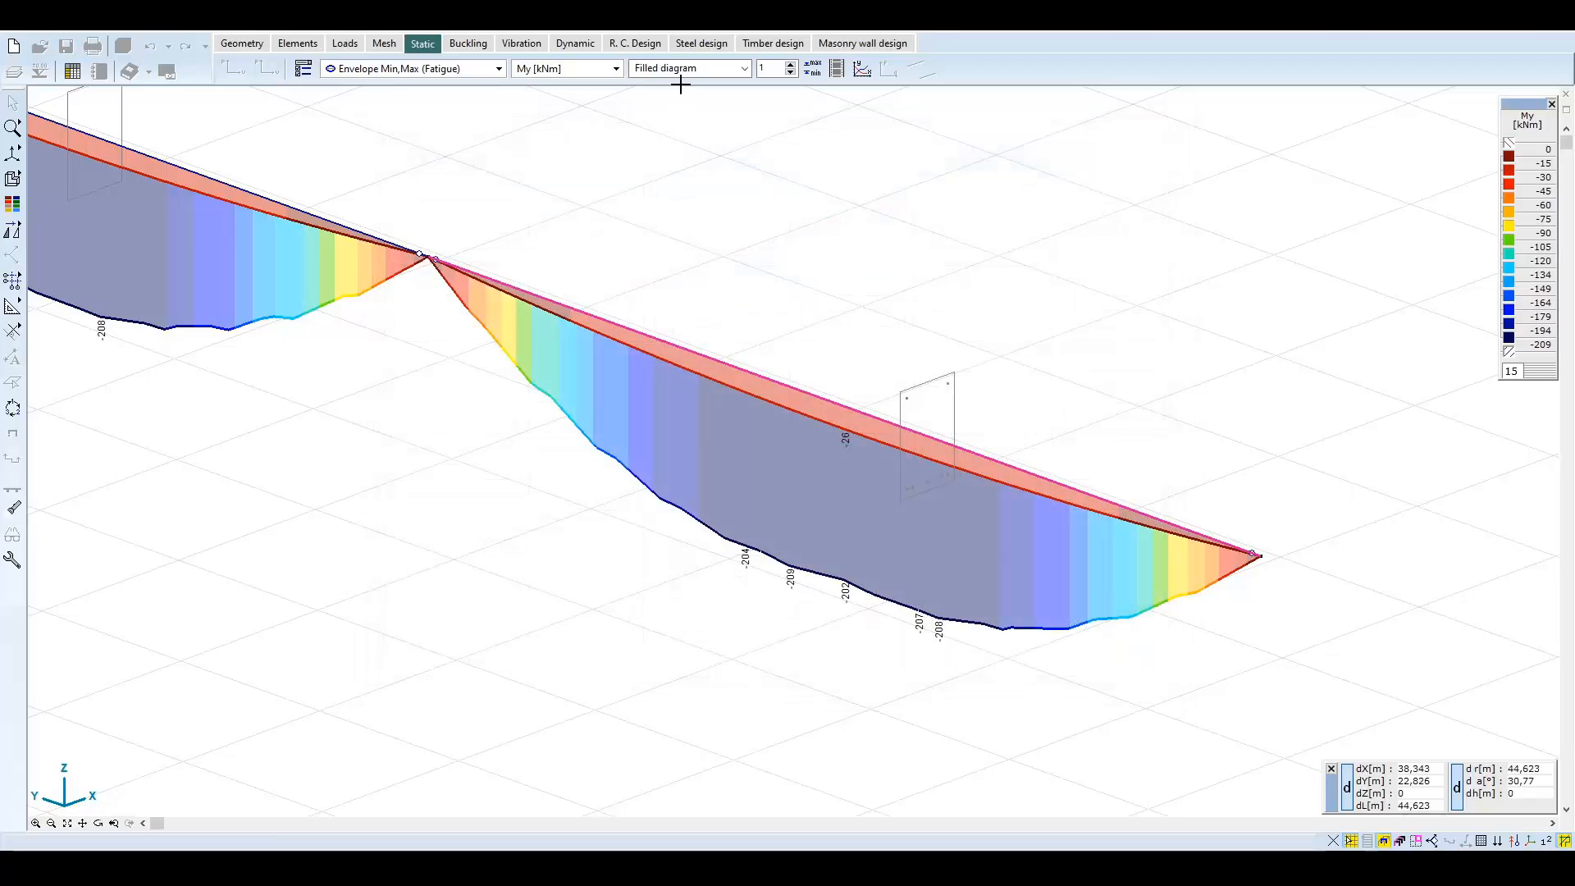
# Run a stress-strain analysis on the end runway beam, keeping C30/37, B500A and the parabola-rectangle concrete model.
pyautogui.click(634, 44)
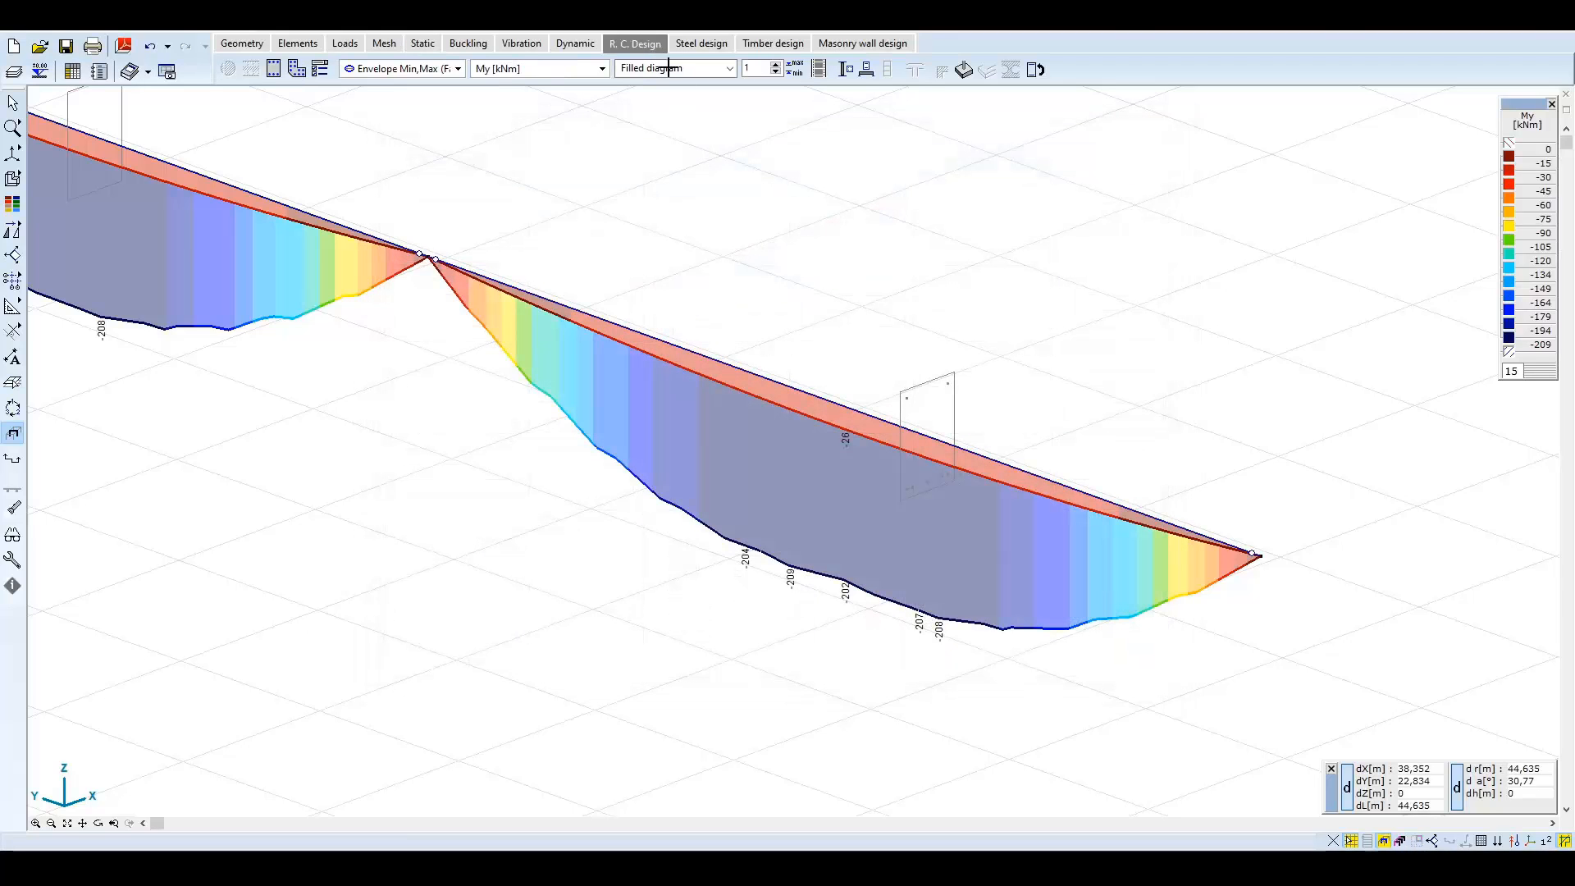
pyautogui.click(1036, 70)
pyautogui.click(758, 378)
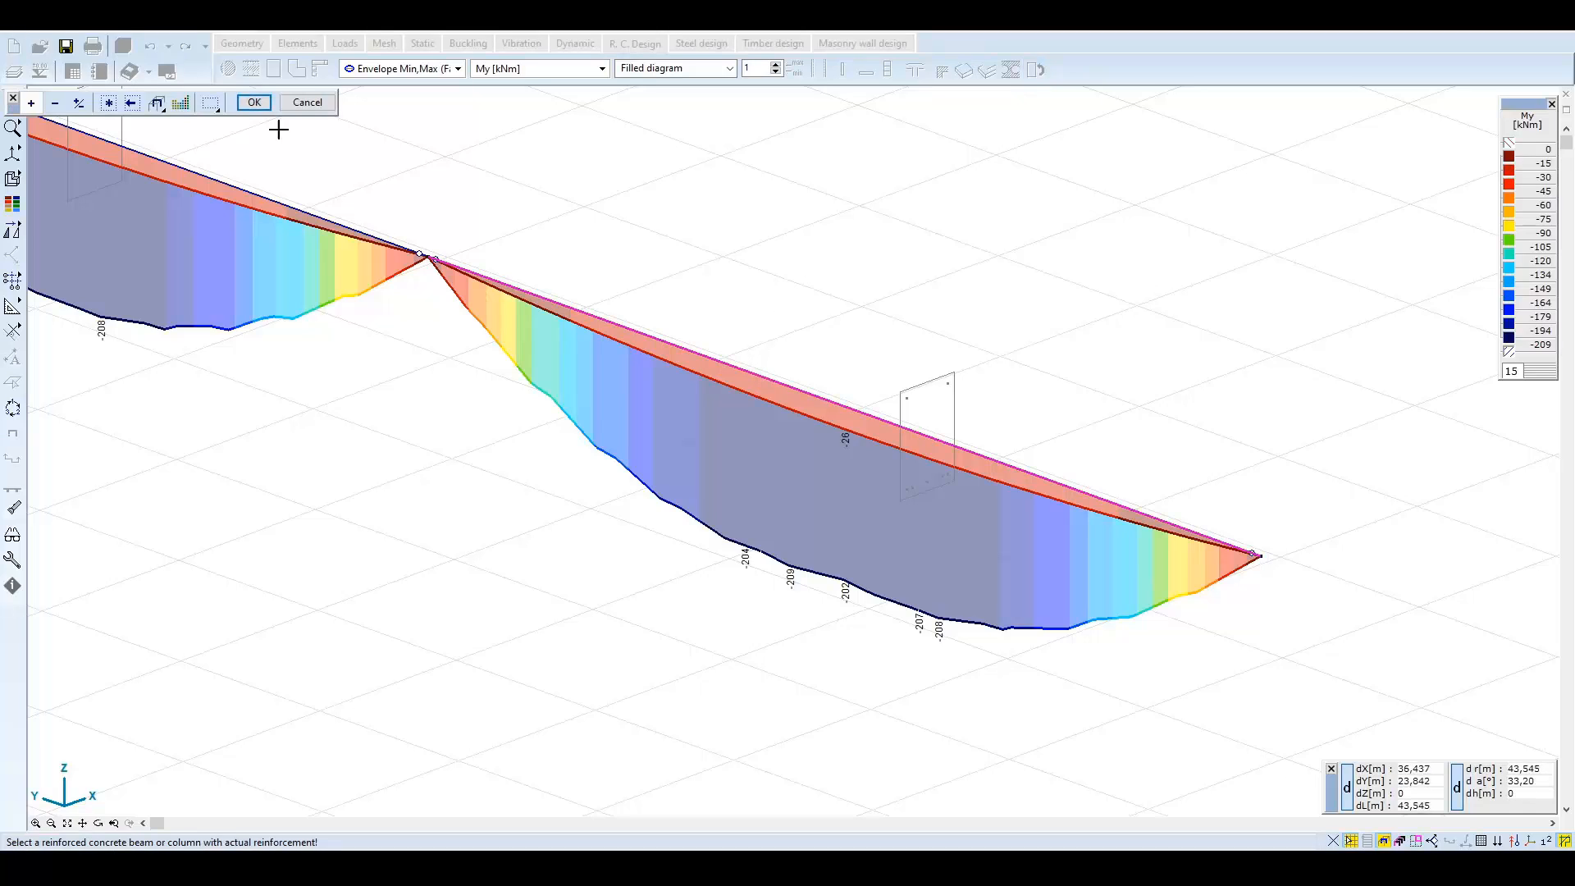
pyautogui.click(254, 101)
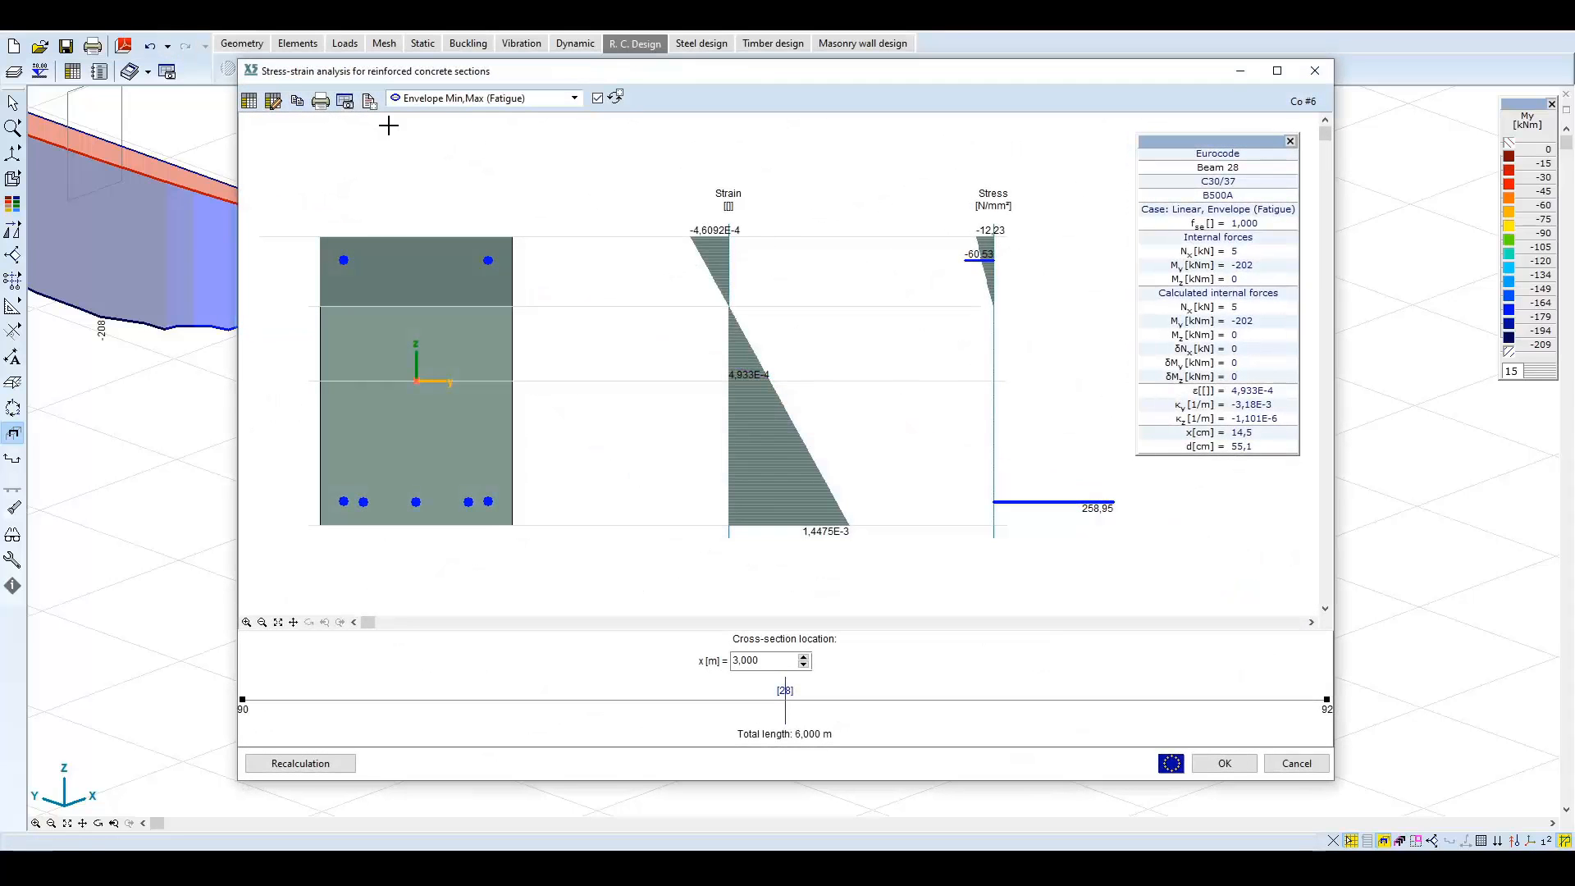
pyautogui.click(370, 100)
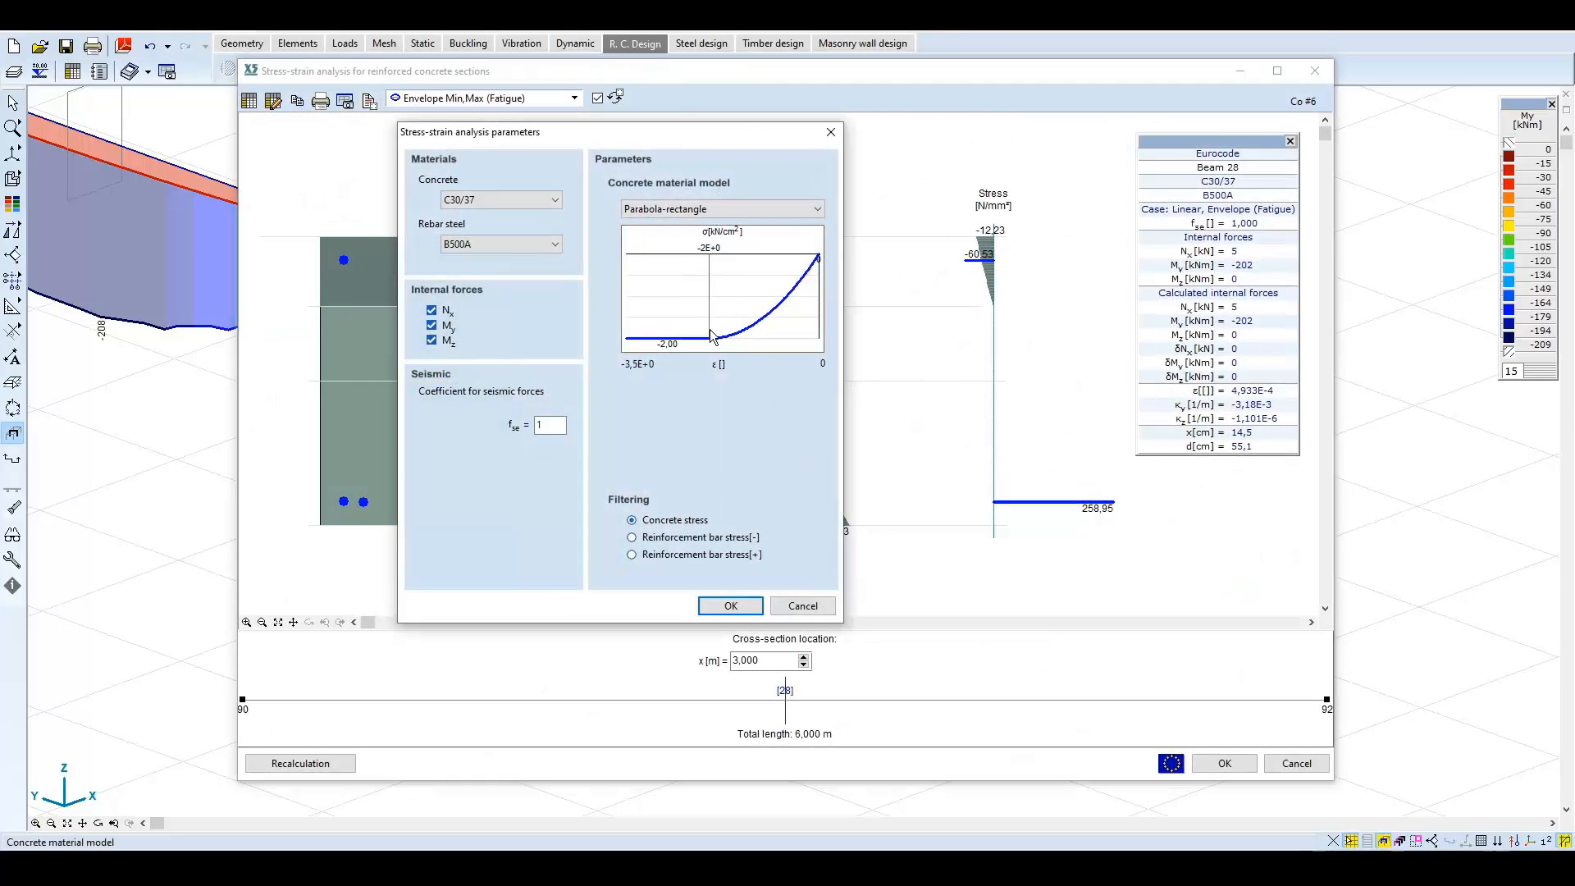
pyautogui.click(732, 606)
# Examine the beam section's strains and stresses at x = 3,4 m for Envelope Min,Max (Fatigue).
pyautogui.moveTo(765, 660); pyautogui.dragTo(719, 661)
pyautogui.write('3')
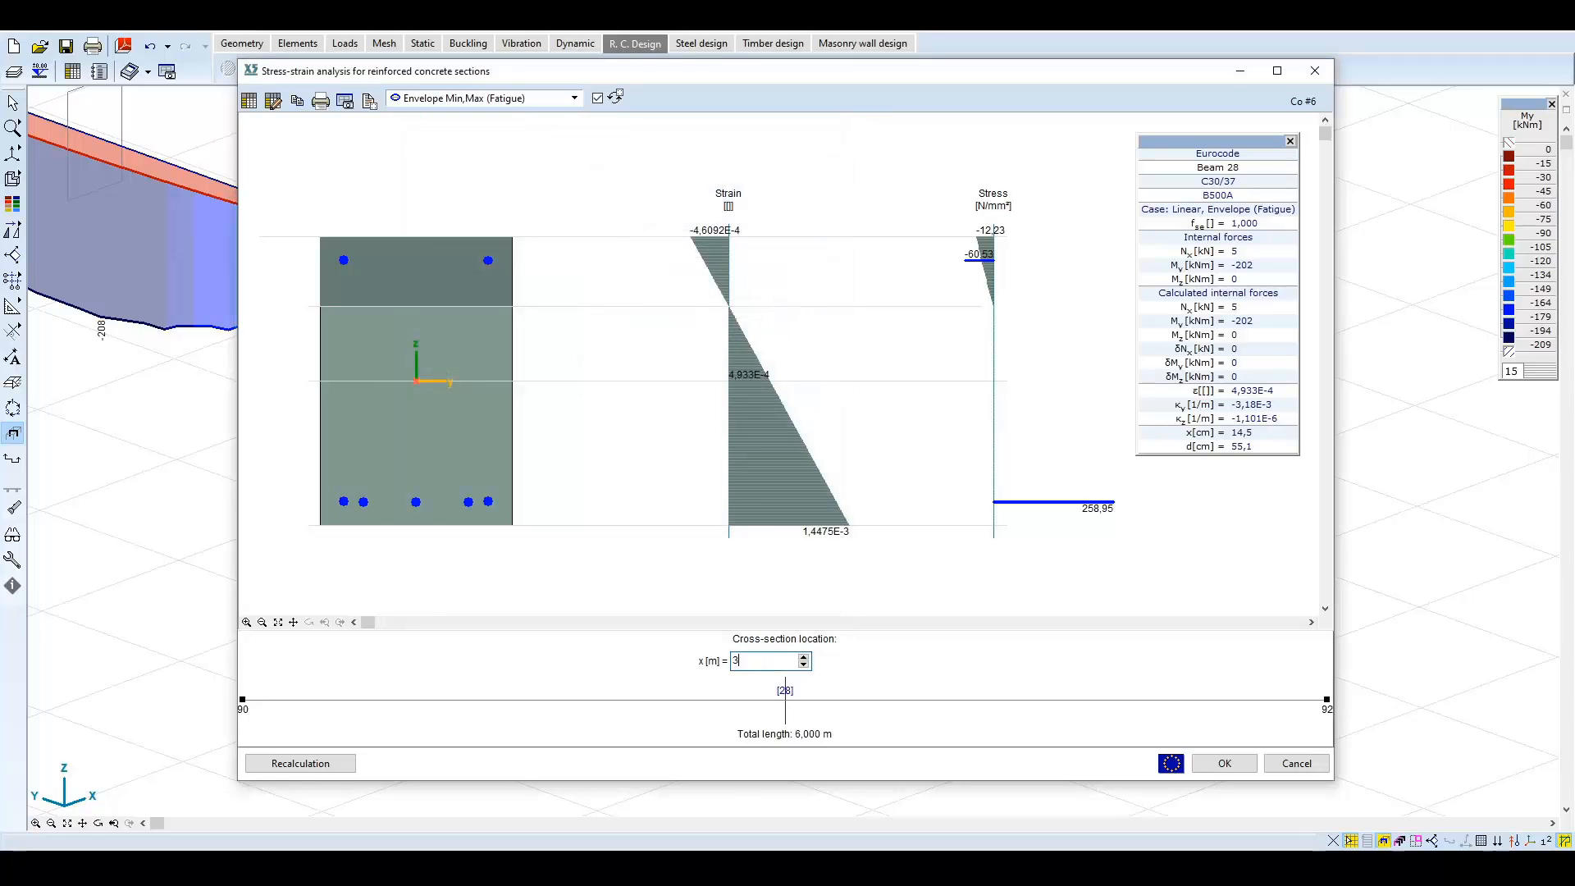
pyautogui.write(',4')
pyautogui.press('Return')
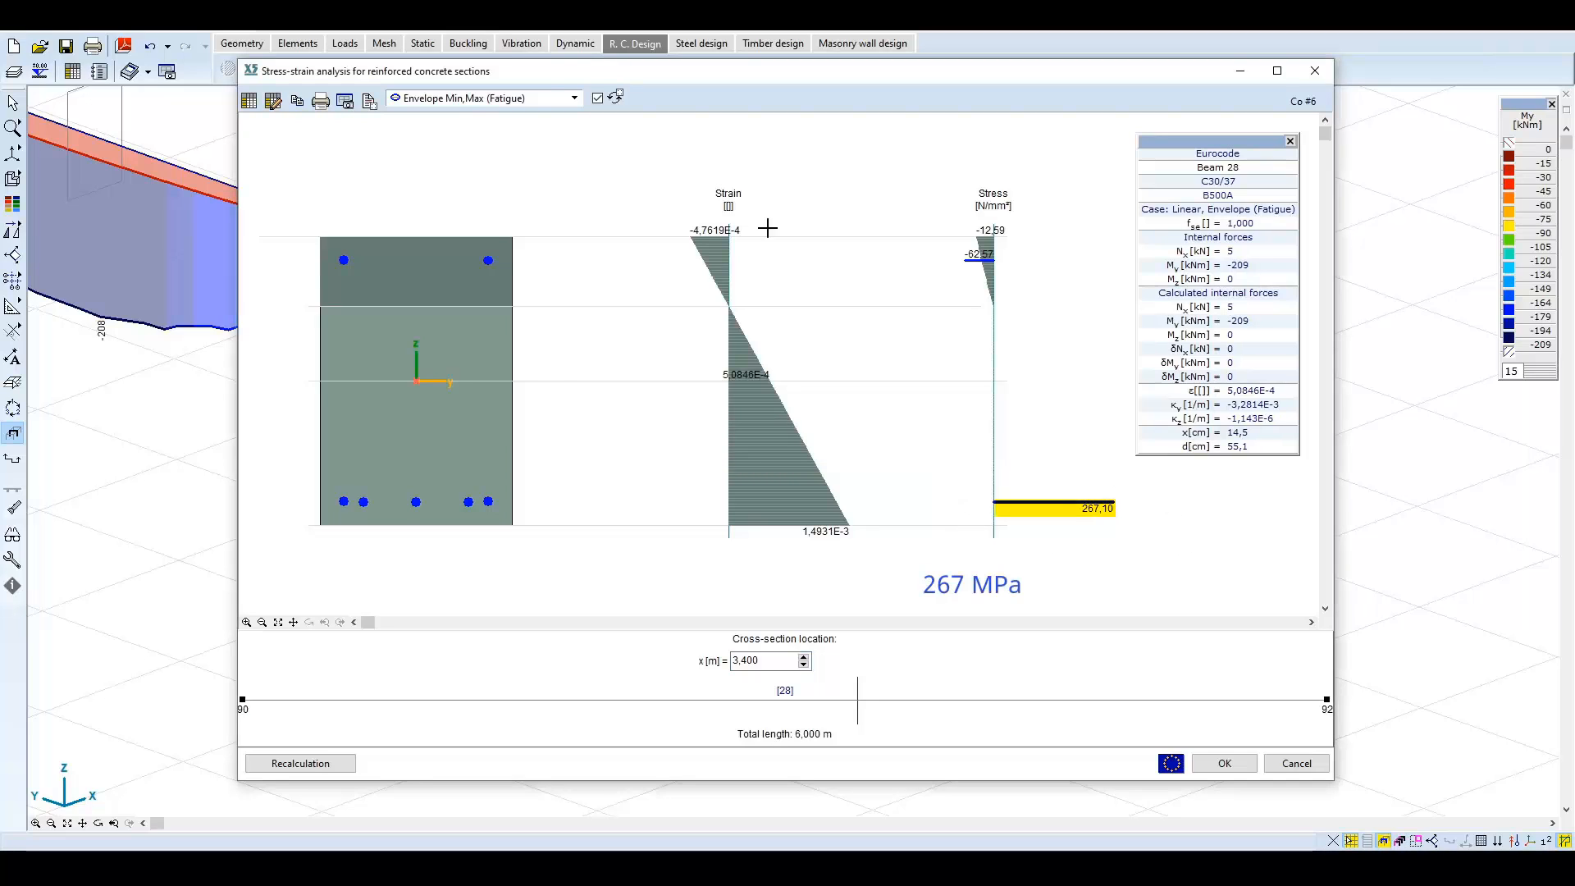
# Check the rebar stress at the same section under the Structural_weight load case and close the analysis.
pyautogui.click(538, 98)
pyautogui.moveTo(688, 447); pyautogui.dragTo(688, 125)
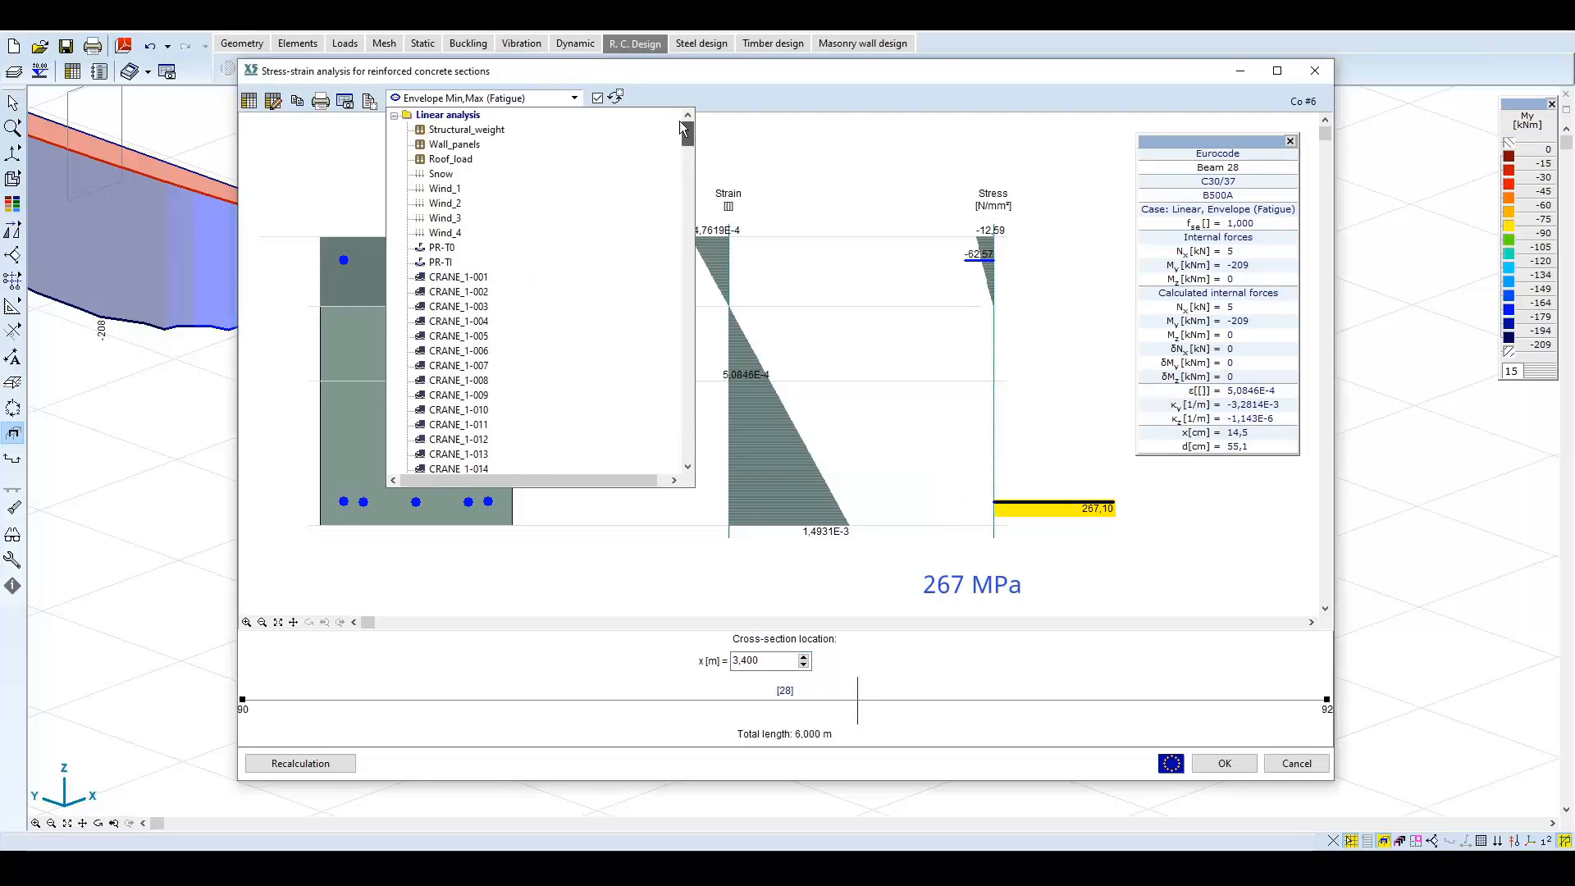
pyautogui.click(496, 130)
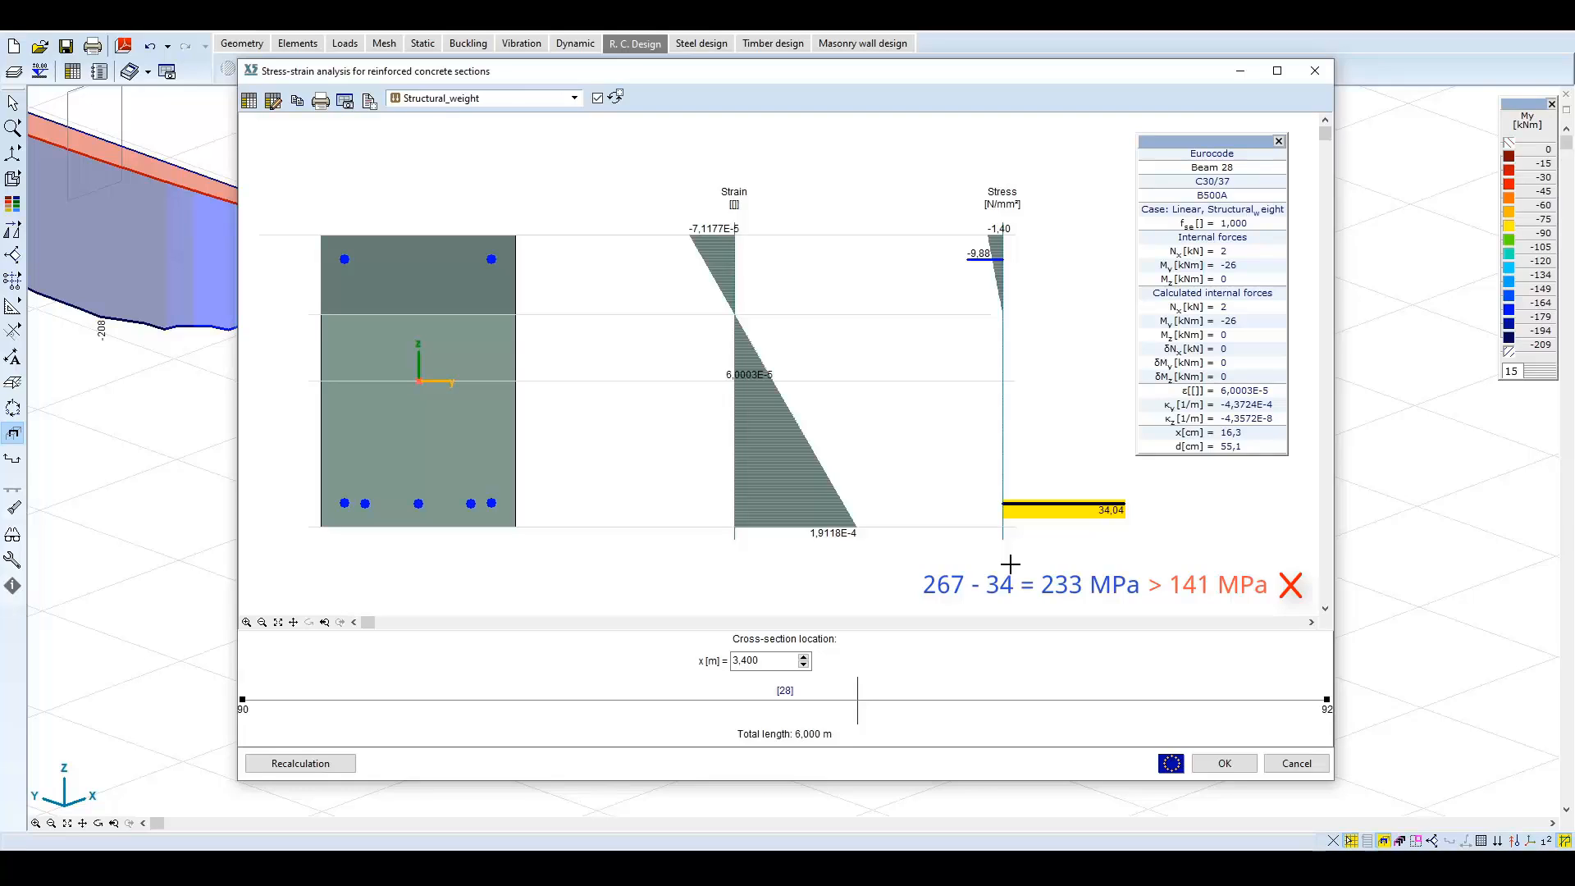
pyautogui.click(1240, 763)
# Reopen the end runway beam's reinforcement design with its existing parameters and show the actual beam reinforcement.
pyautogui.moveTo(1203, 236); pyautogui.dragTo(899, 148)
pyautogui.click(866, 71)
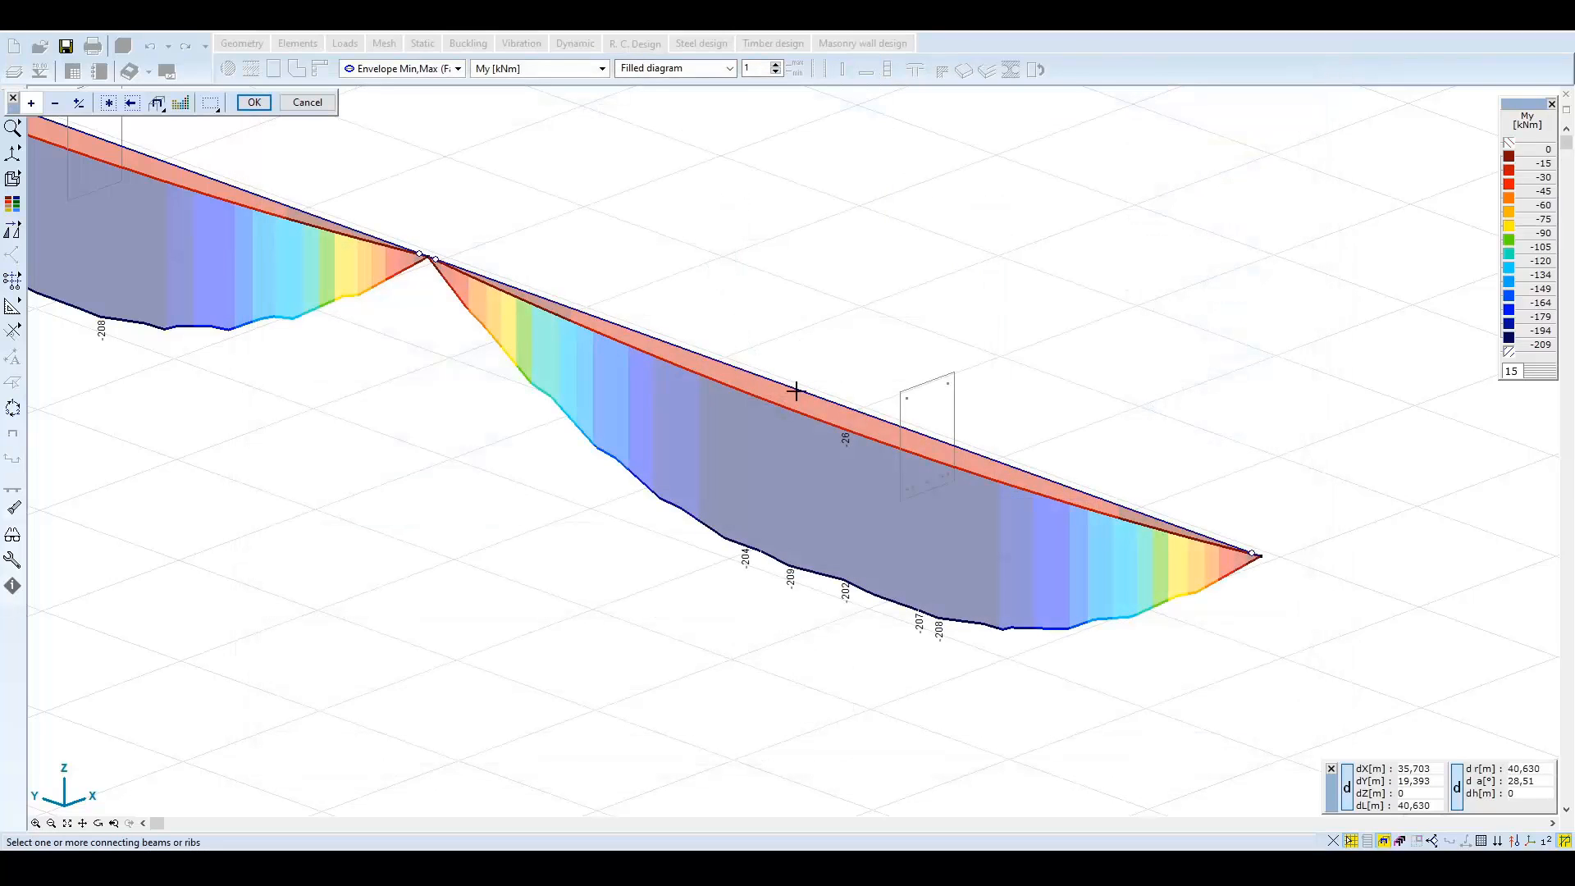
pyautogui.click(752, 373)
pyautogui.click(253, 102)
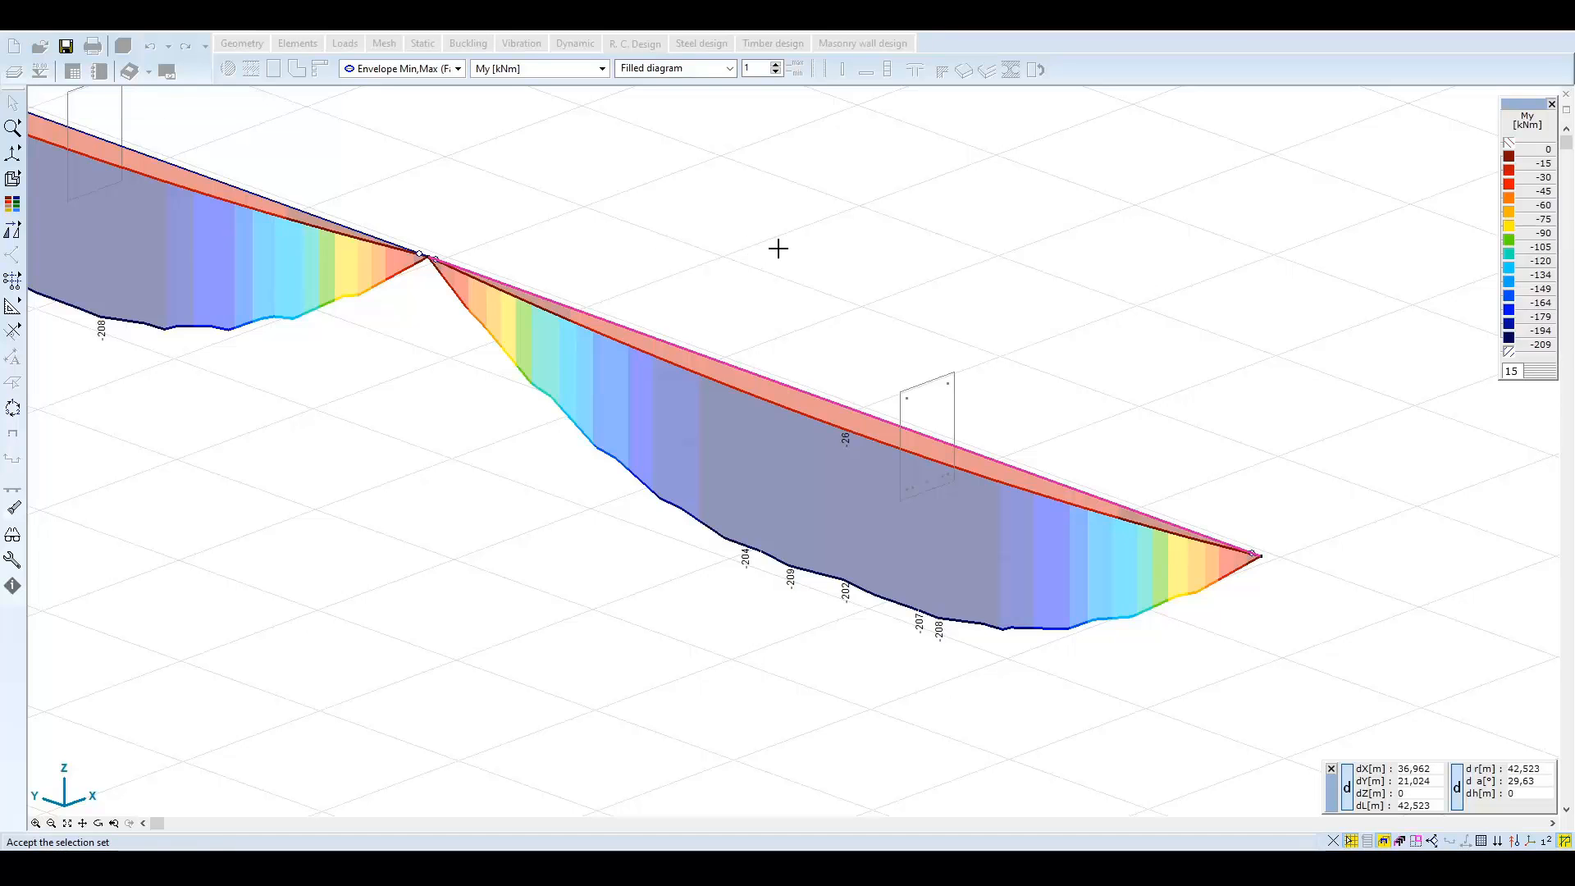
pyautogui.click(901, 722)
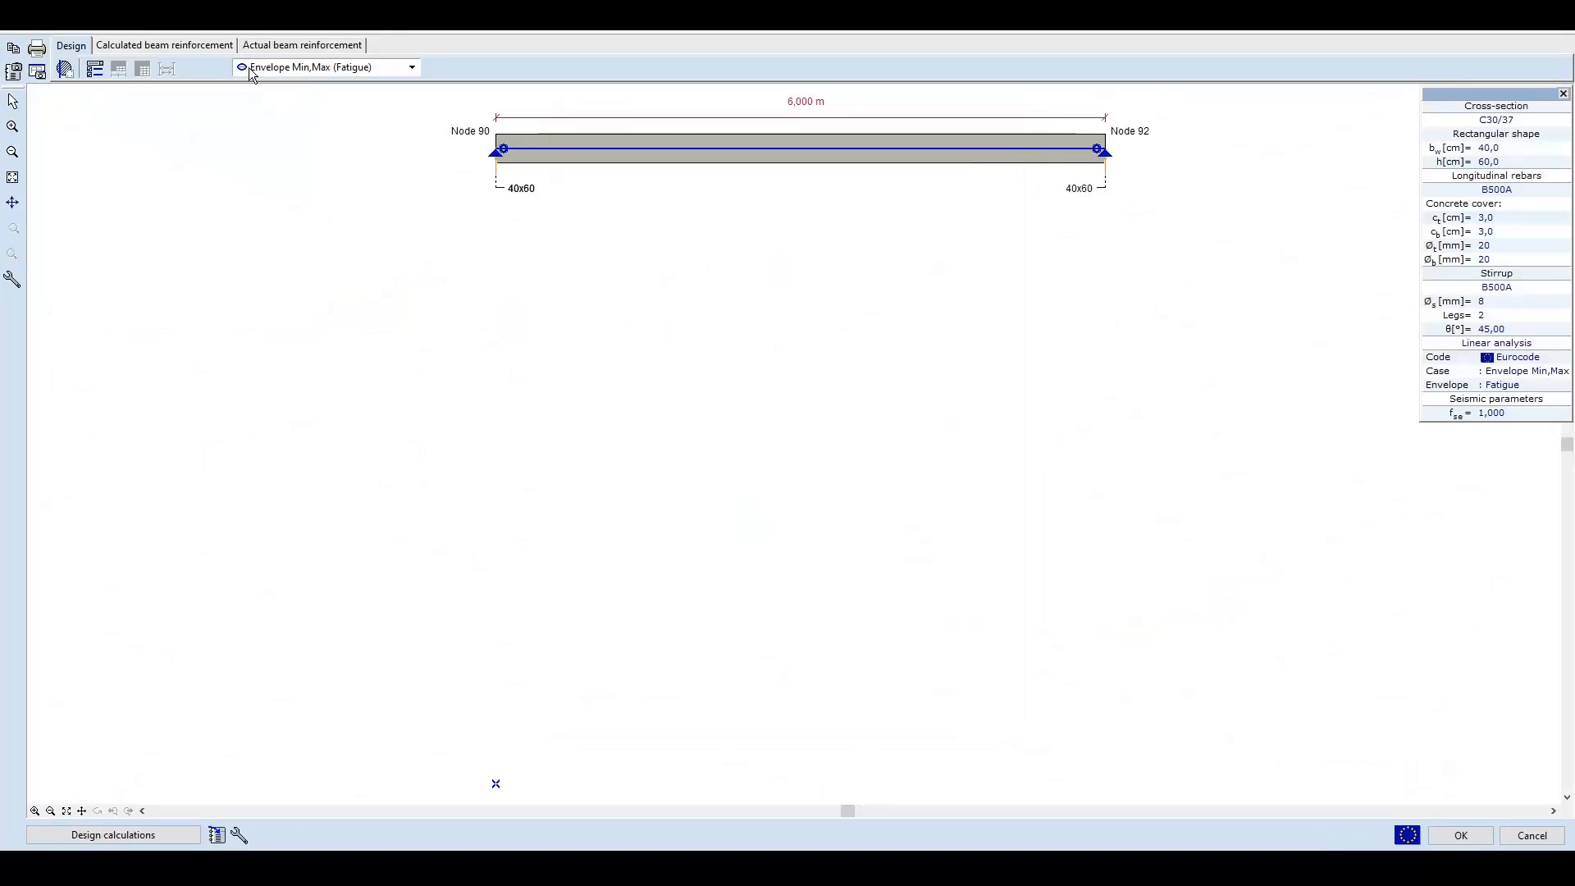
pyautogui.click(283, 45)
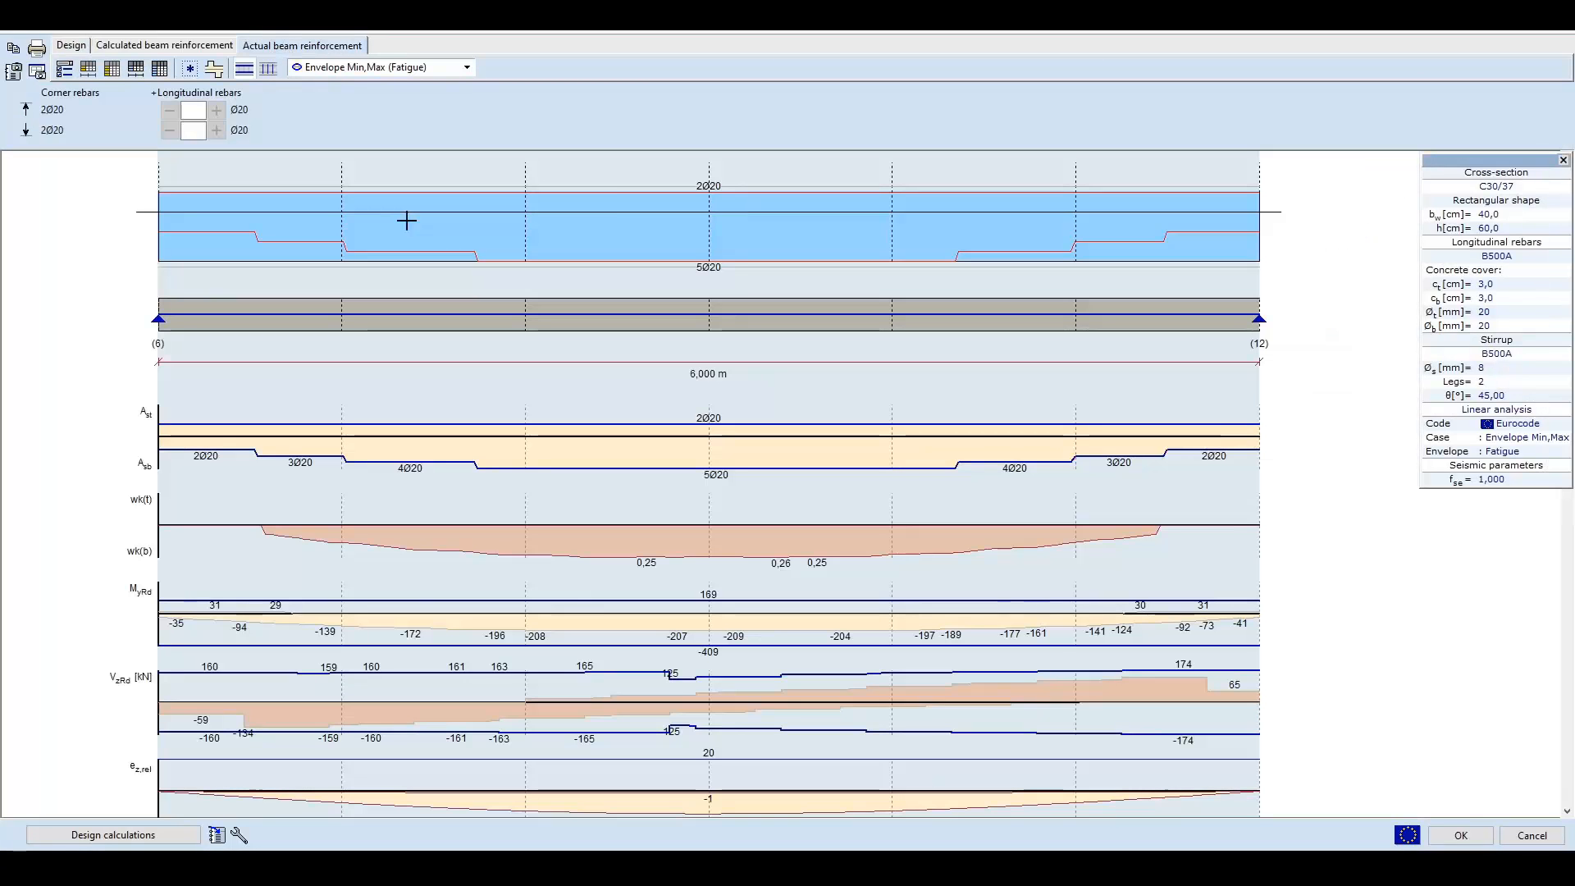
# Increase the bottom longitudinal reinforcement to nine Ø20 bars along the whole end beam and accept it.
pyautogui.click(406, 220)
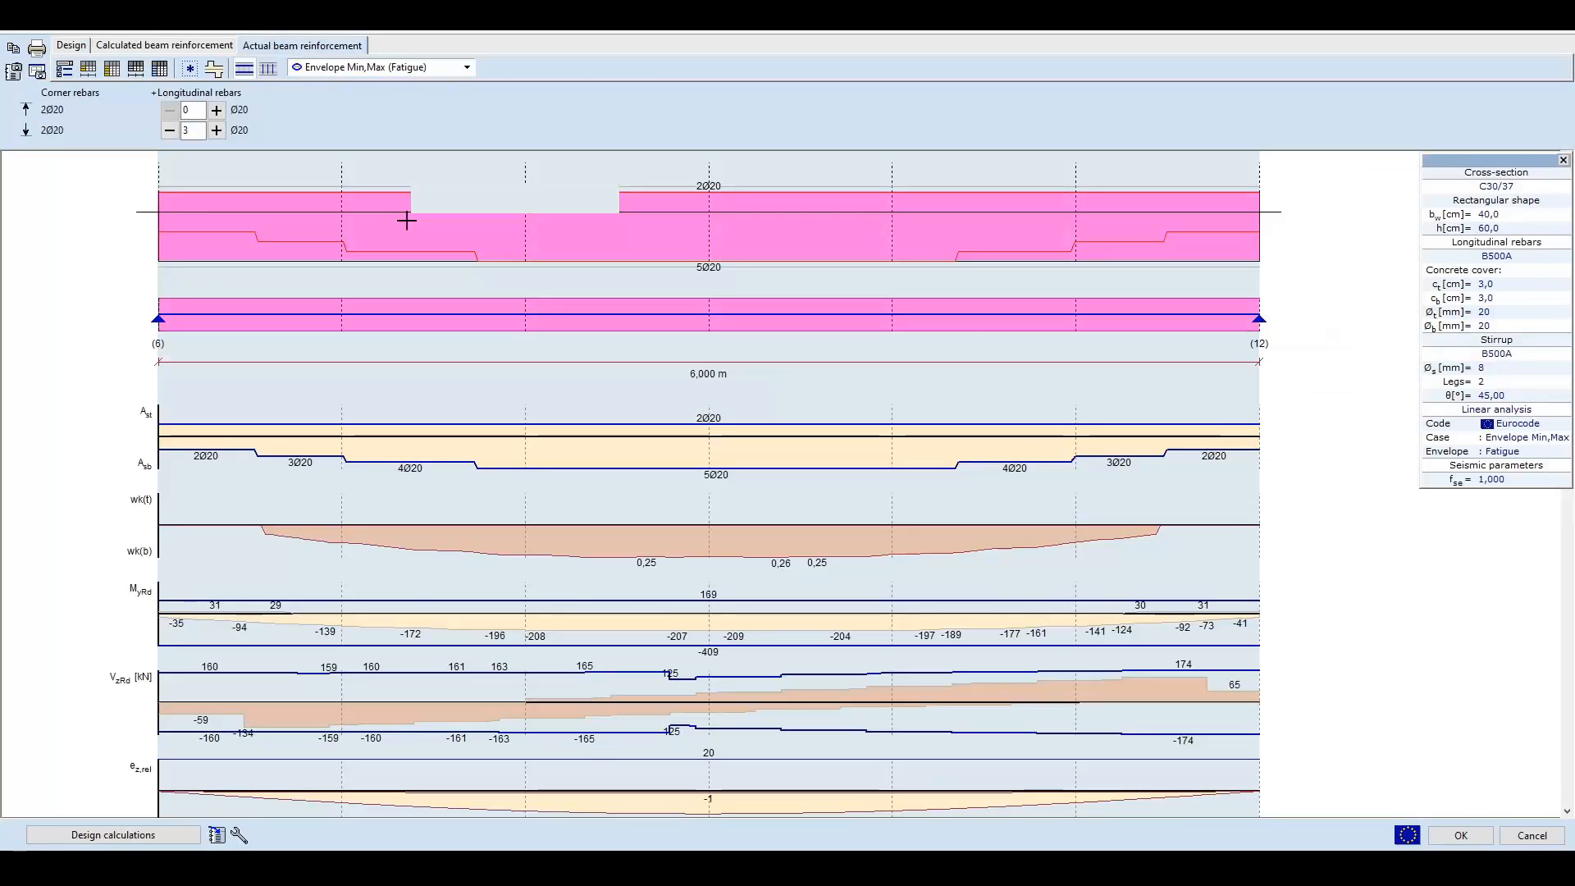
pyautogui.click(216, 129)
pyautogui.click(217, 130)
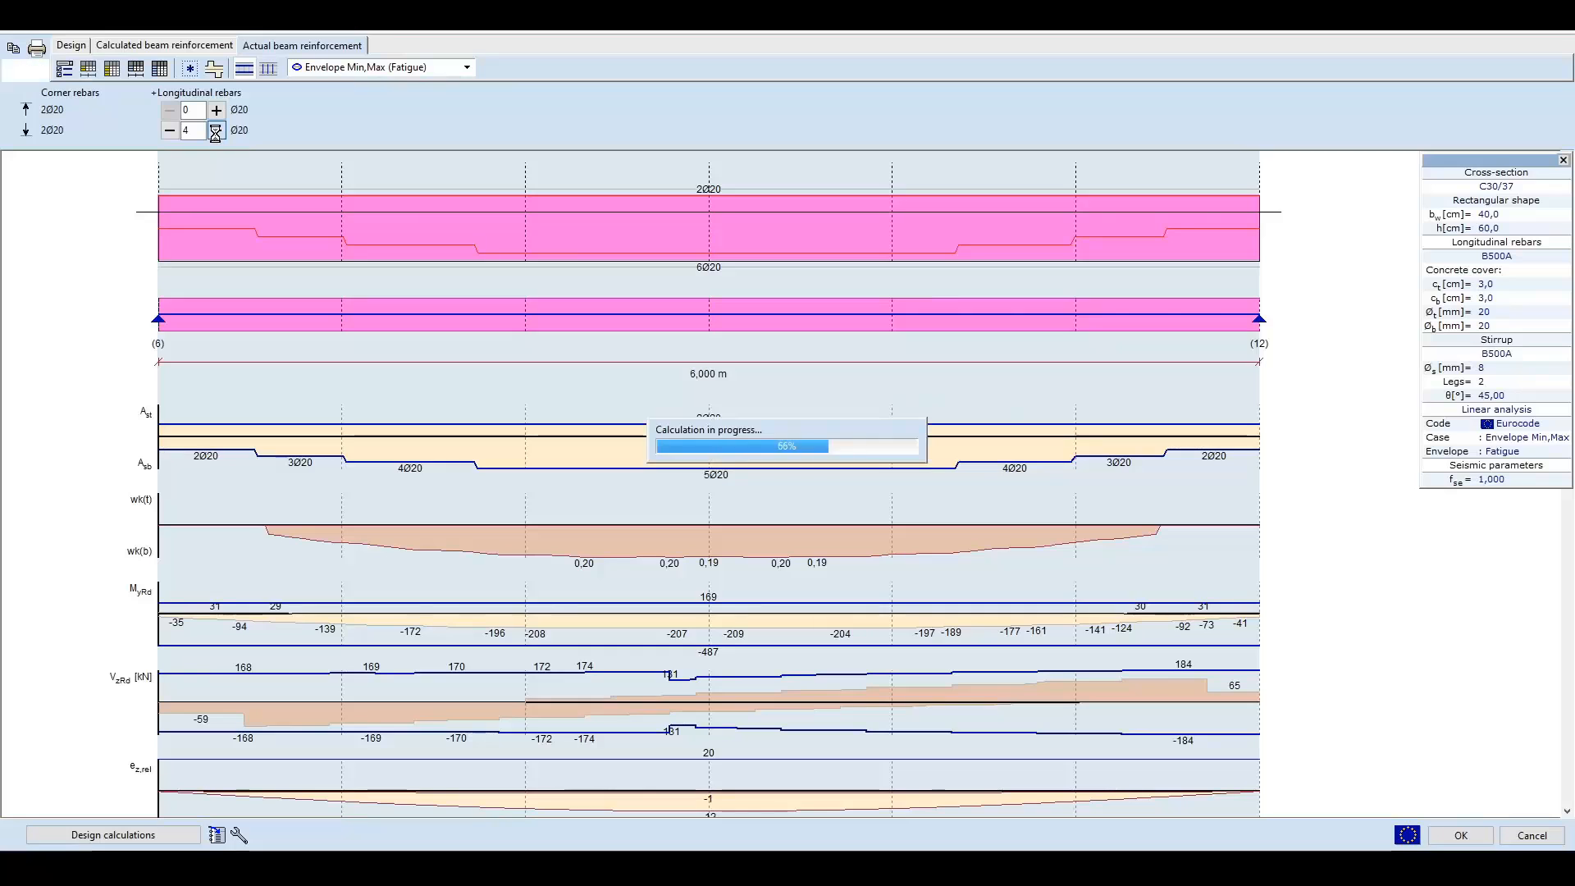
pyautogui.click(217, 129)
pyautogui.click(216, 129)
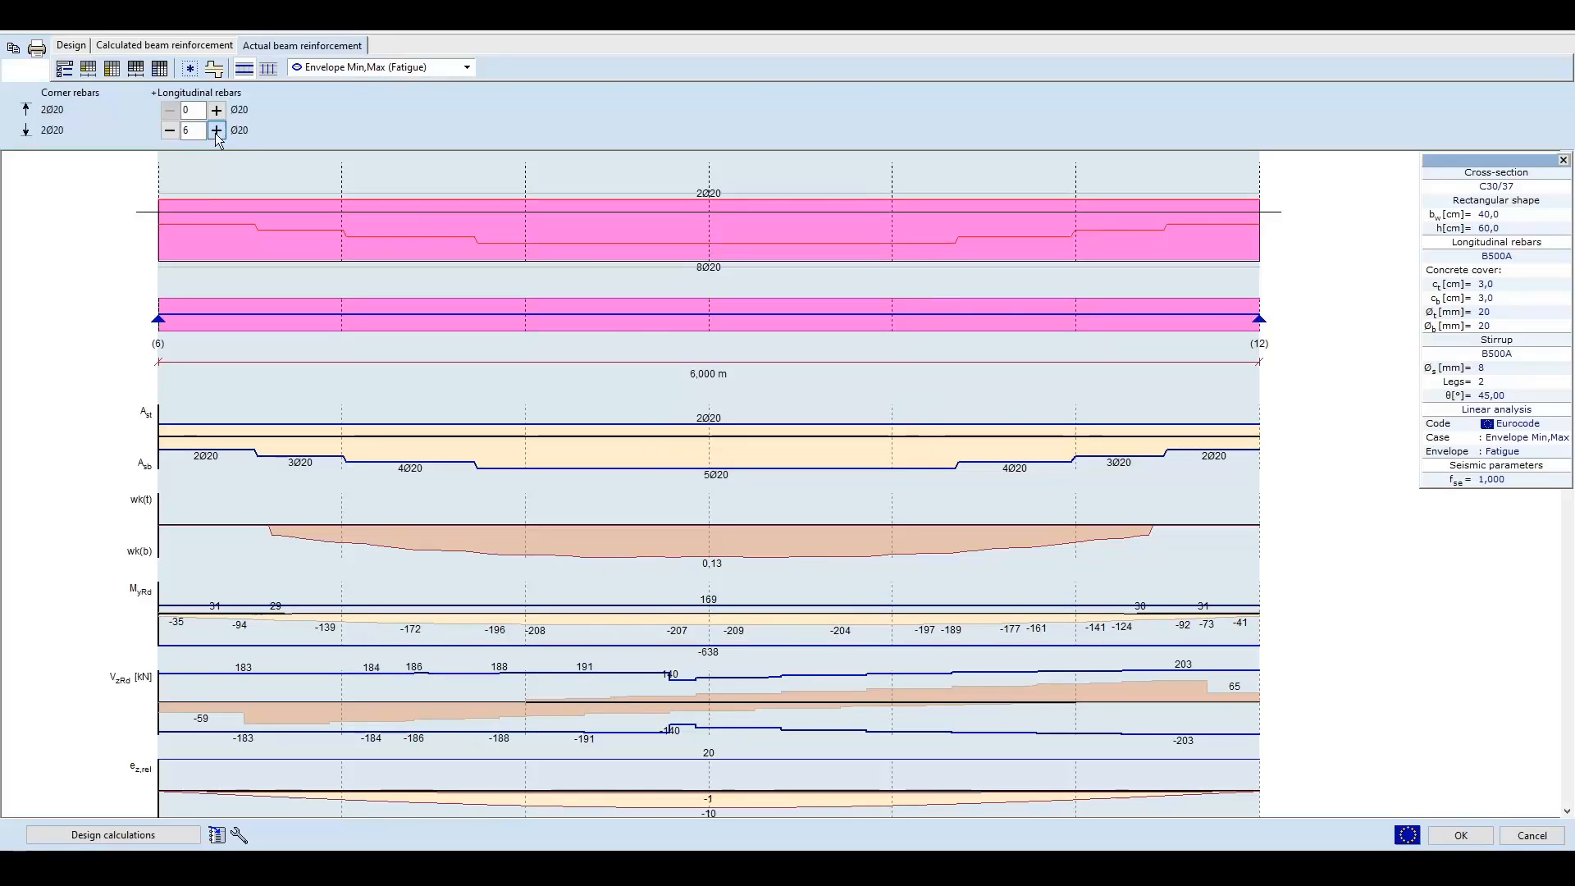
pyautogui.click(1448, 832)
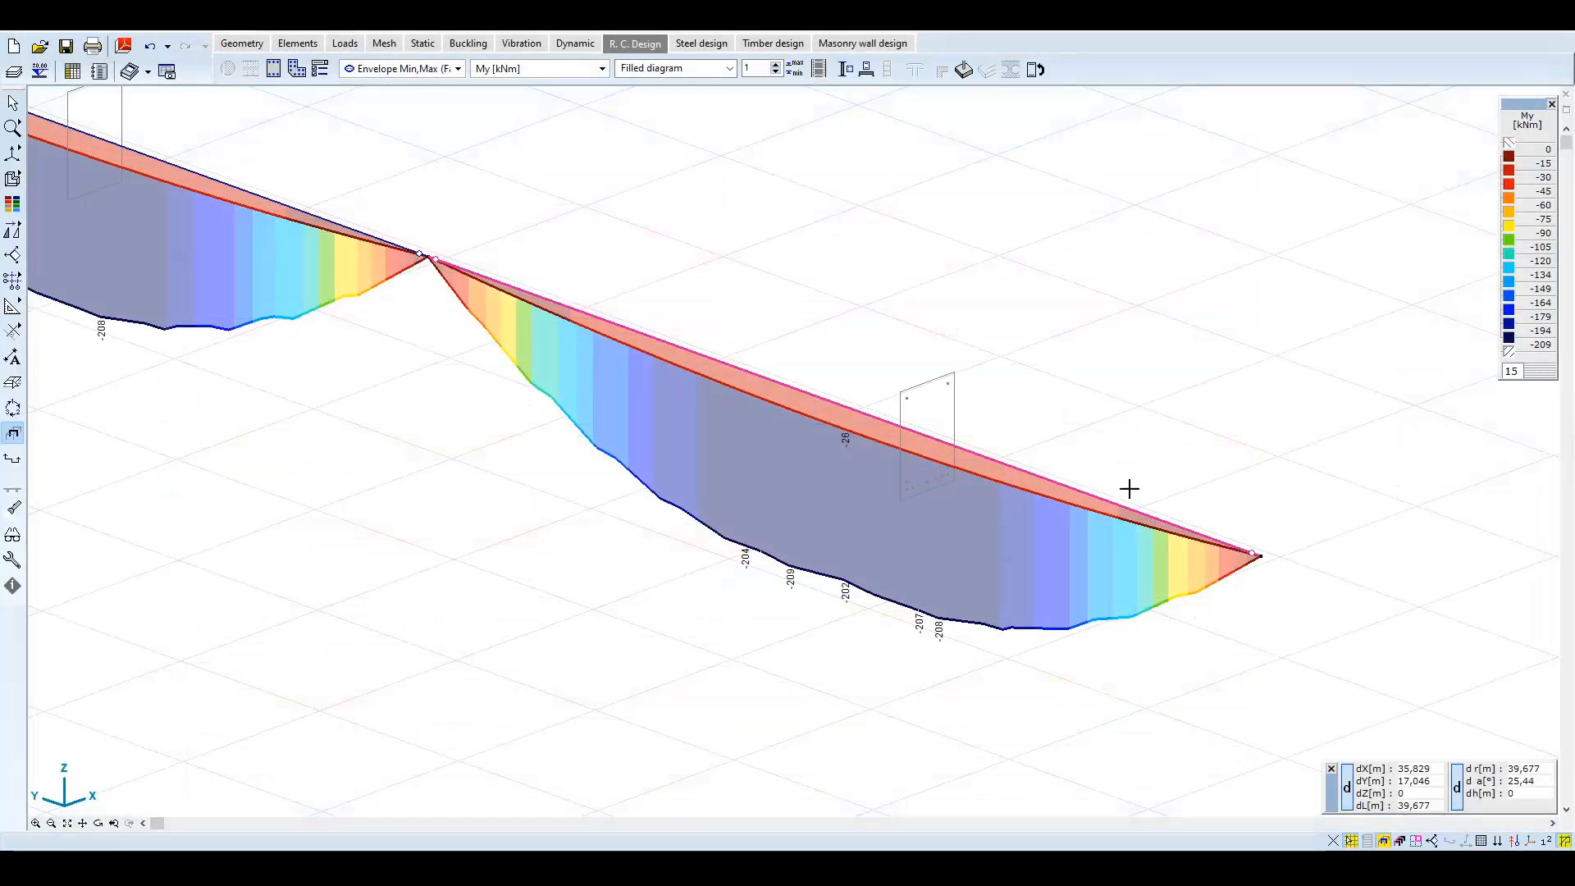
# Rerun the stress-strain analysis on the re-reinforced end beam at x = 3,4 m for Envelope Min,Max (Fatigue).
pyautogui.click(1036, 69)
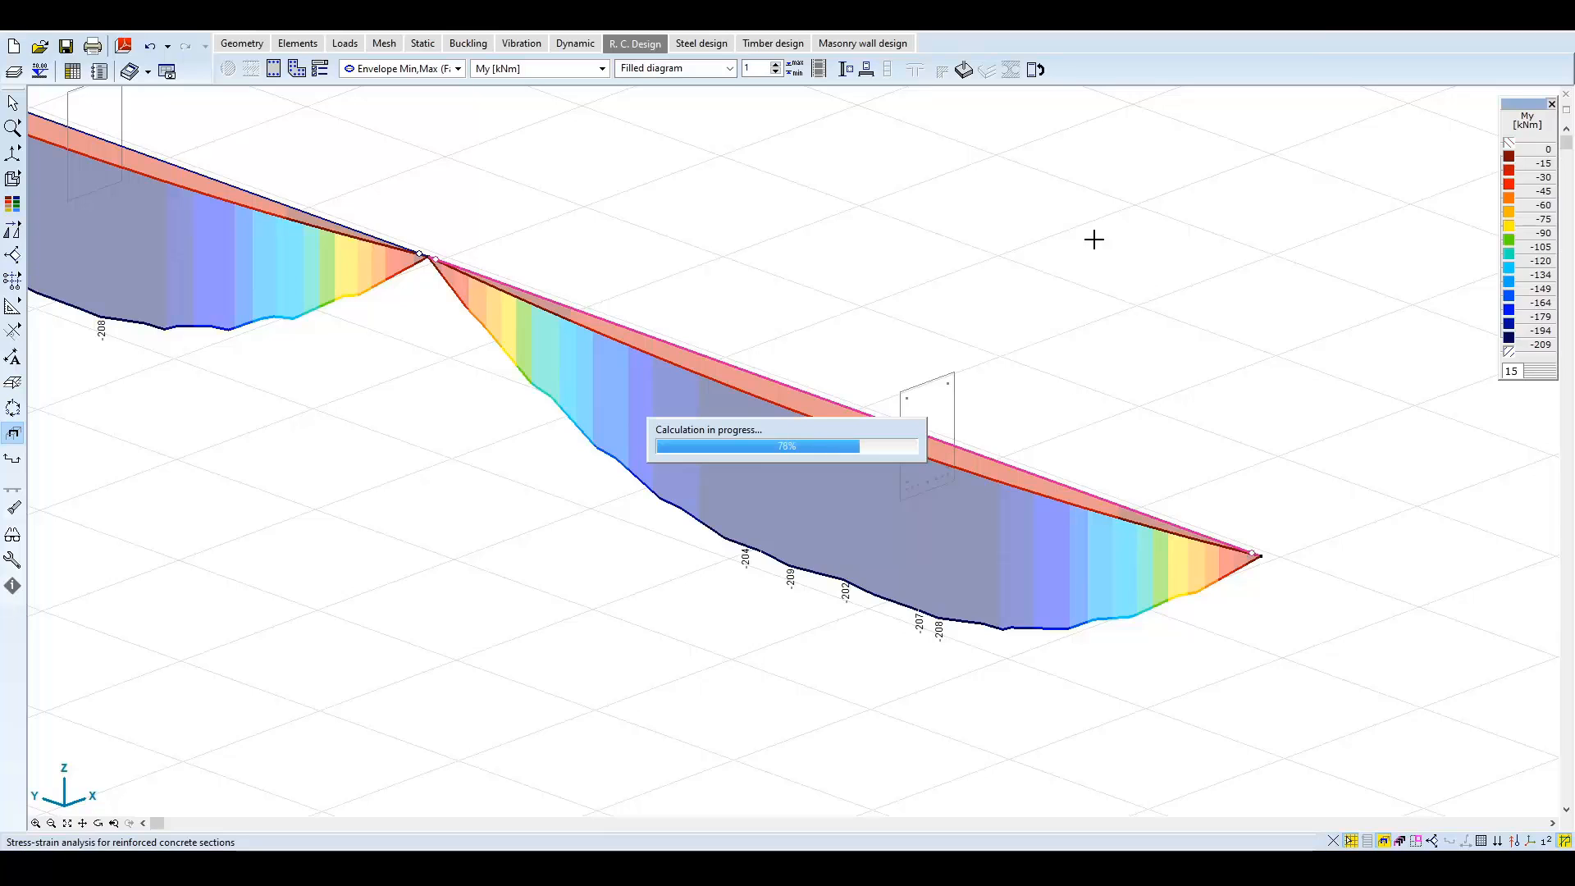
pyautogui.doubleClick(769, 661)
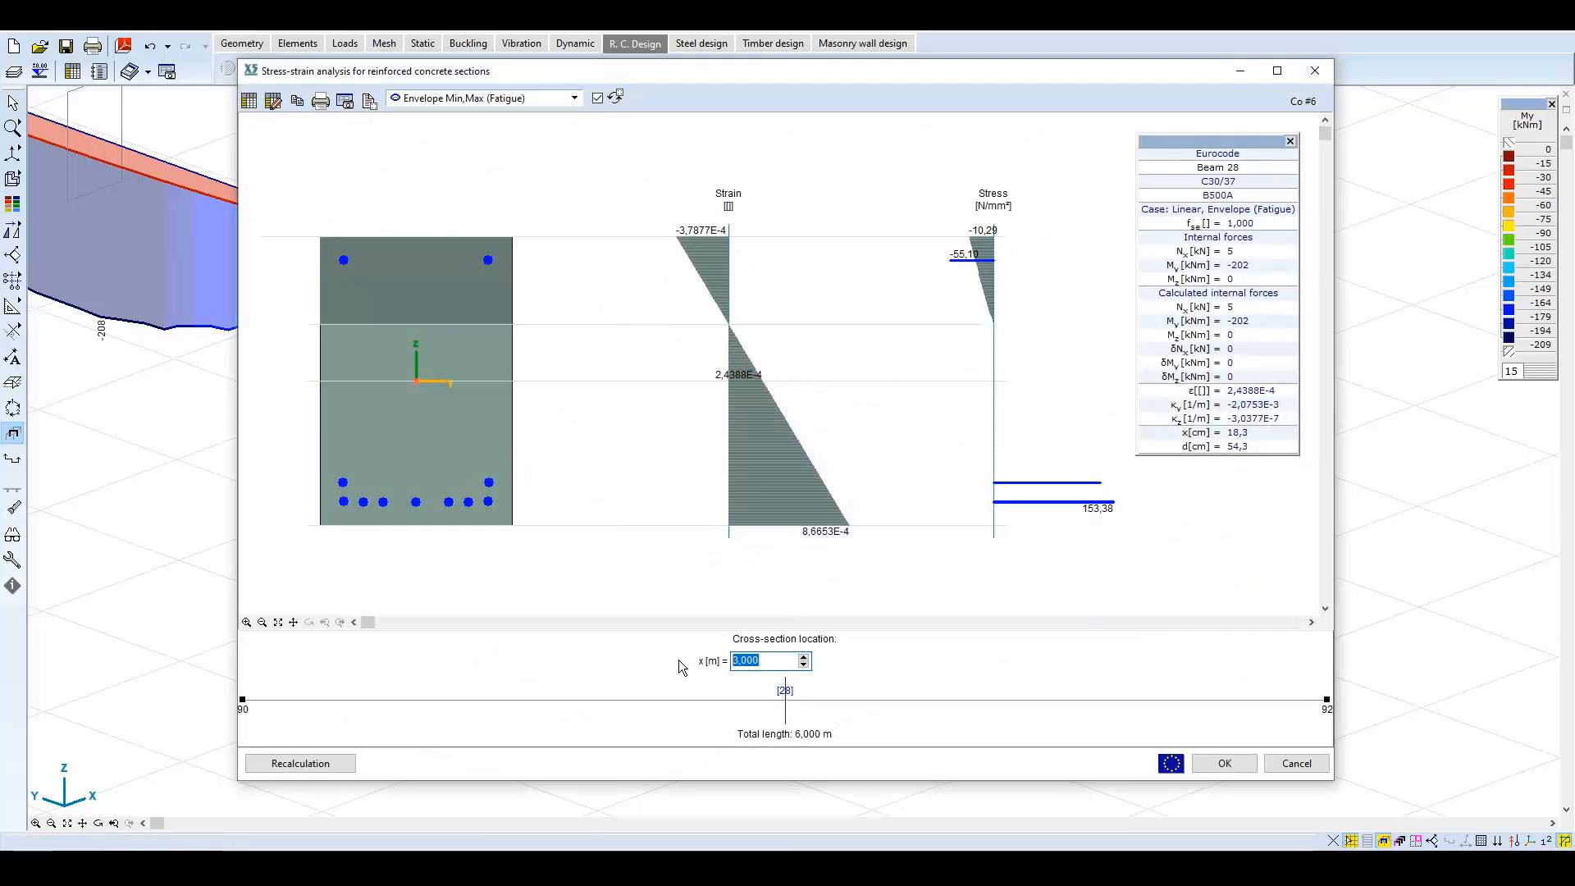
pyautogui.write('3,4')
pyautogui.press('Return')
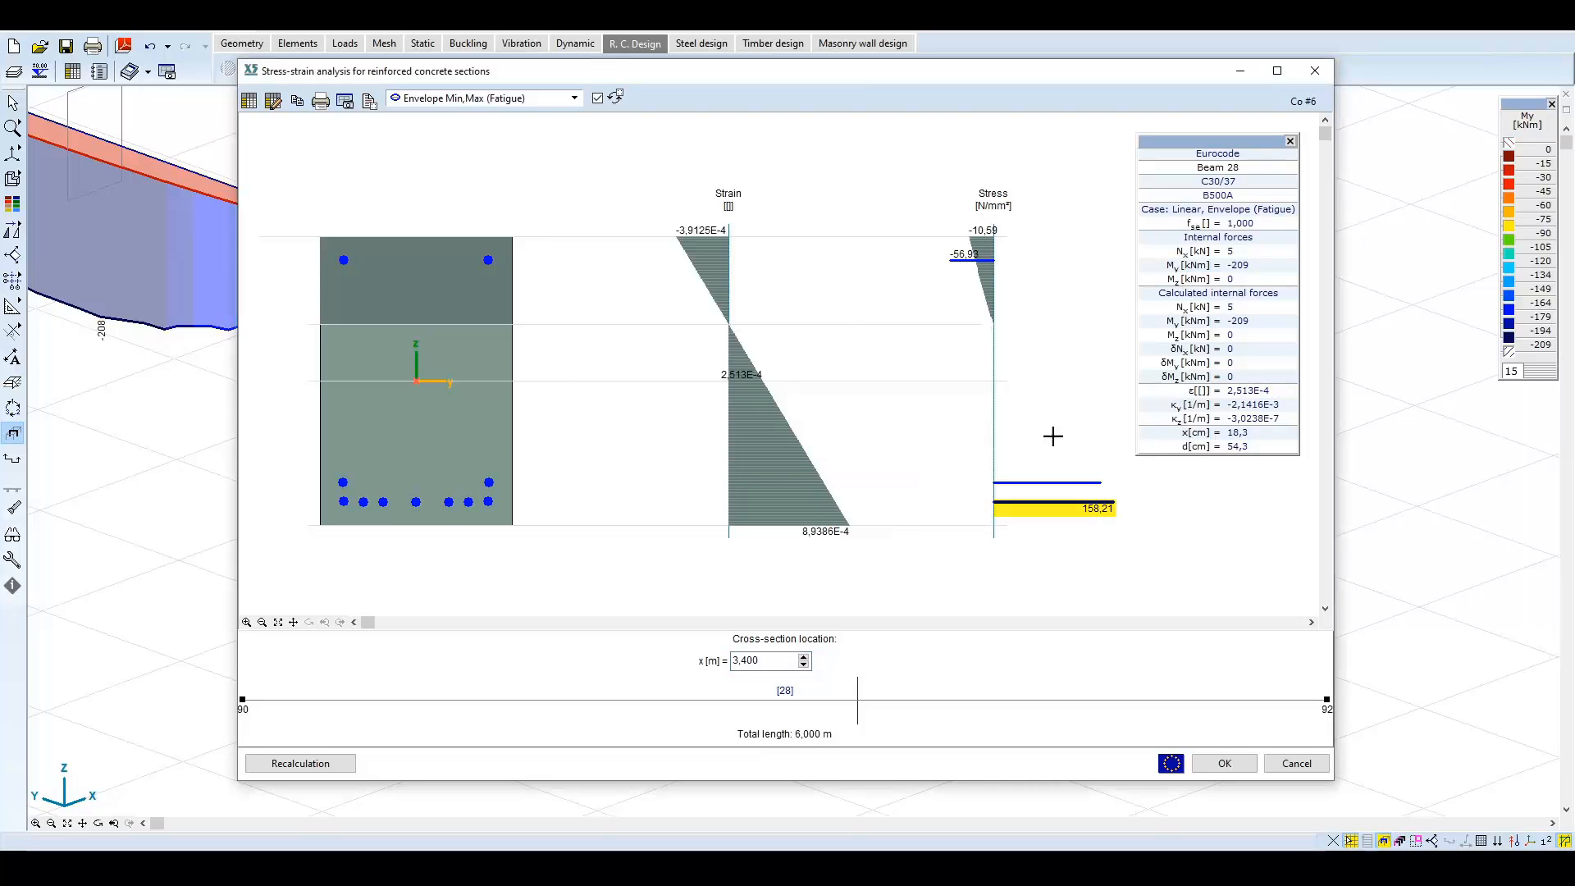
# Switch the re-reinforced beam's stress-strain analysis to the Structural_weight load case and examine the bottom rebar stress.
pyautogui.click(538, 98)
pyautogui.moveTo(687, 445); pyautogui.dragTo(688, 131)
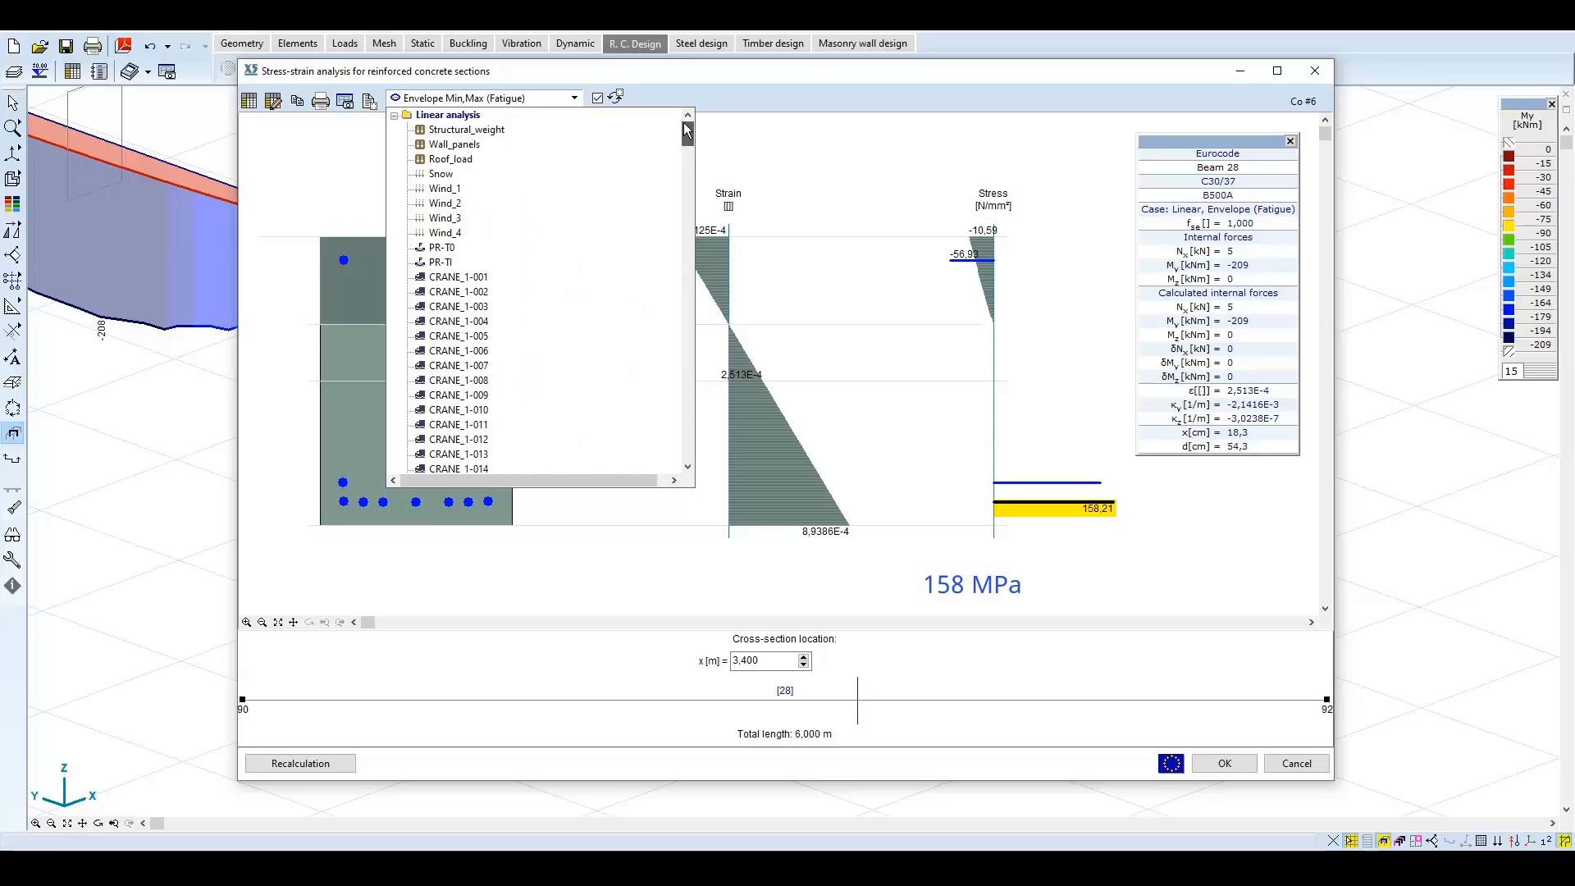
pyautogui.click(915, 443)
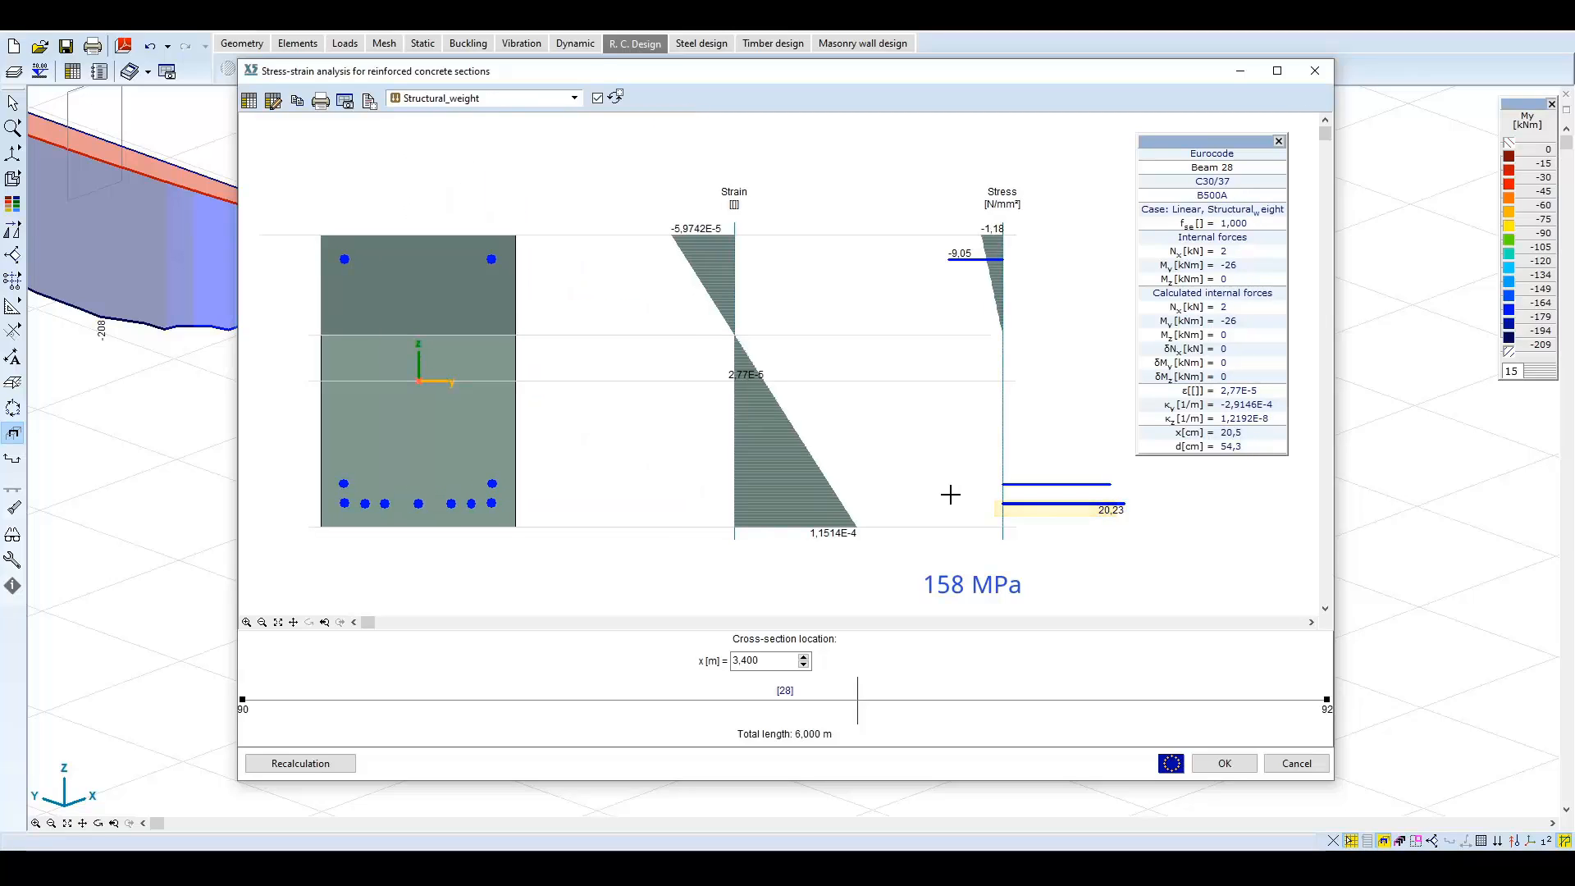